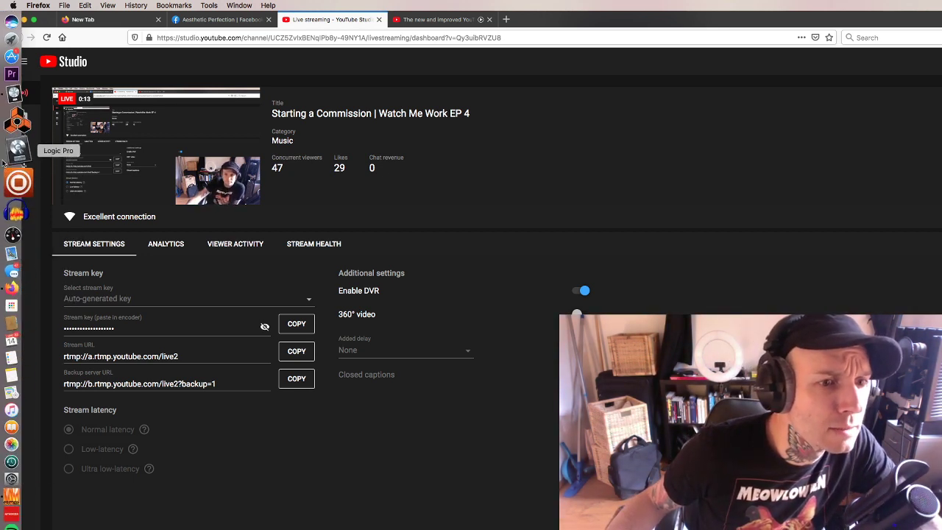
Switch to Logic Pro X and load Battery 4 as the instrument on the Inst 1 track.
{"action": "left_click", "coordinate": [18, 120]}
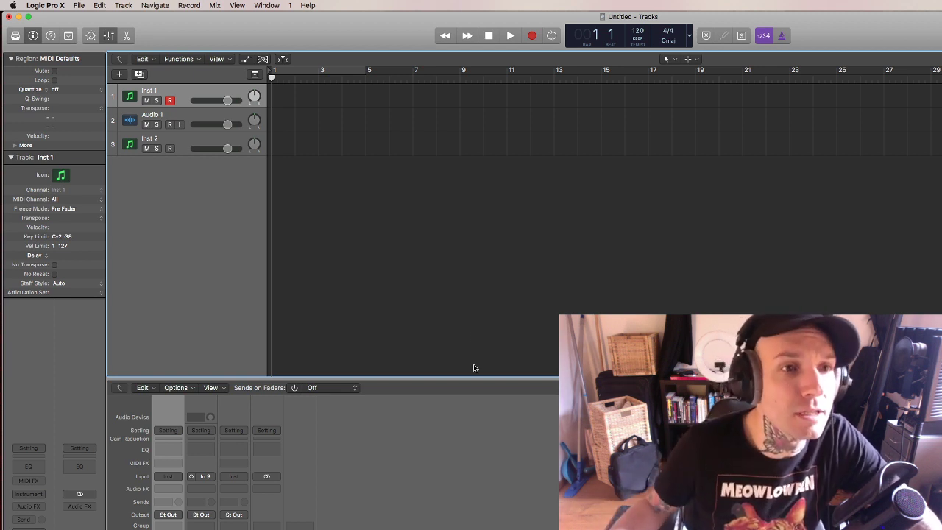
{"action": "left_click", "coordinate": [36, 496]}
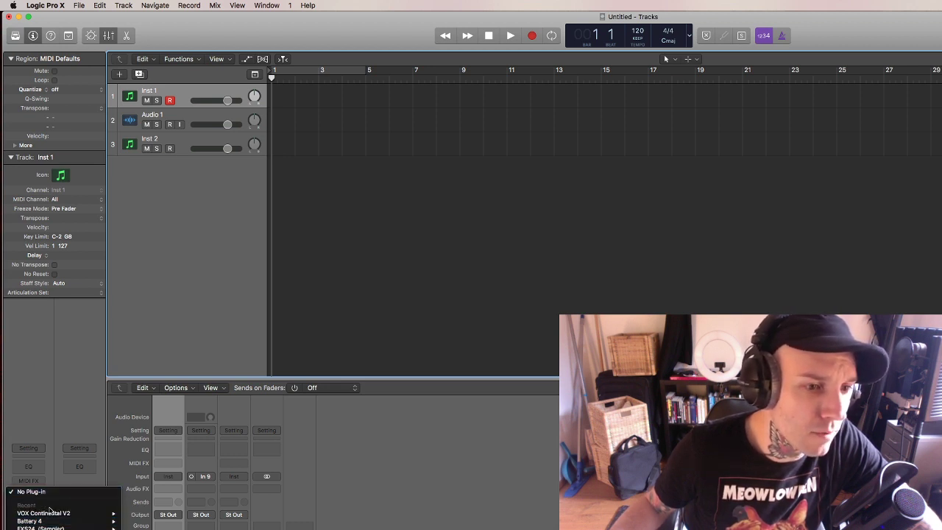
{"action": "mouse_move", "coordinate": [50, 524]}
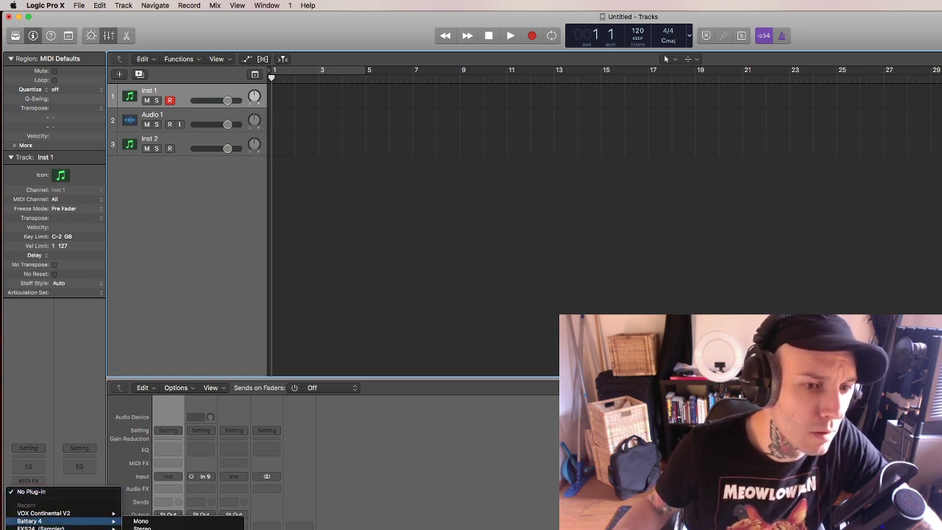
{"action": "key", "text": "Escape"}
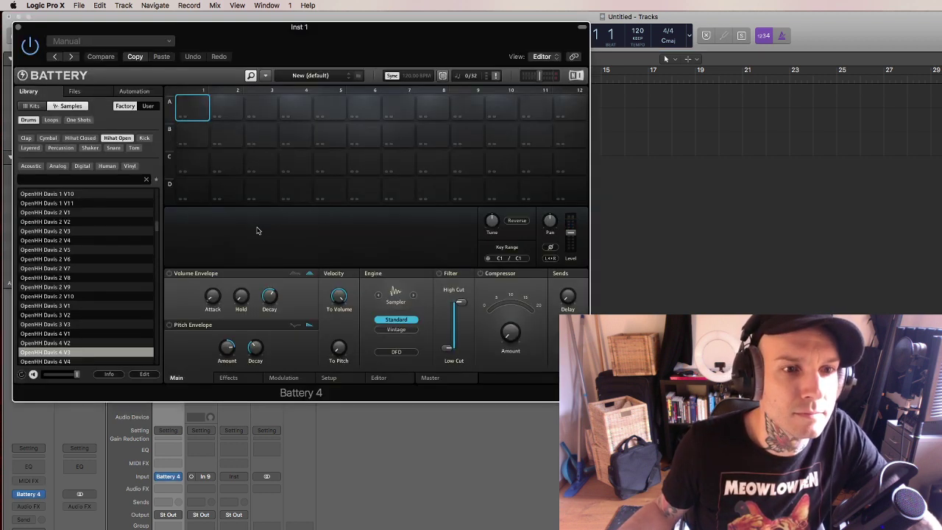
Audition several OpenHH Davis open hi-hat samples from the Battery library.
{"action": "left_click", "coordinate": [73, 243]}
{"action": "left_click", "coordinate": [64, 252]}
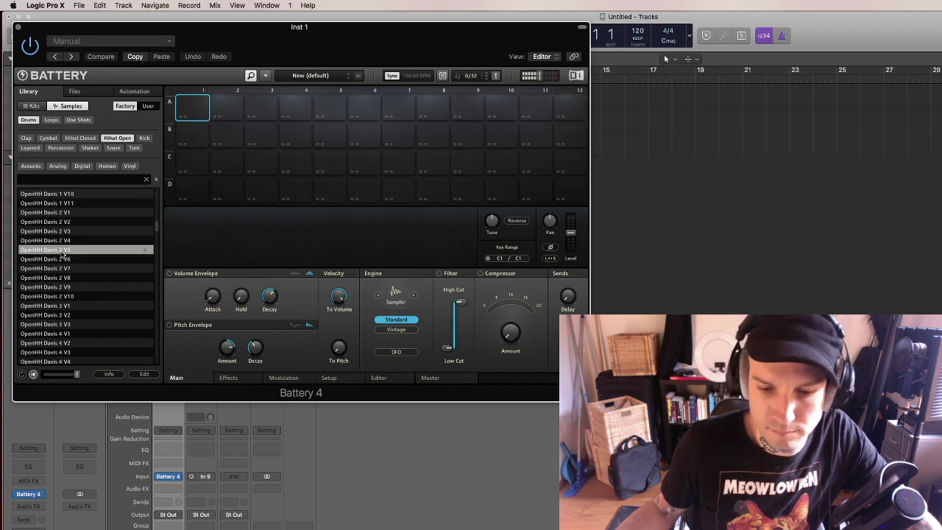
{"action": "left_click", "coordinate": [88, 315]}
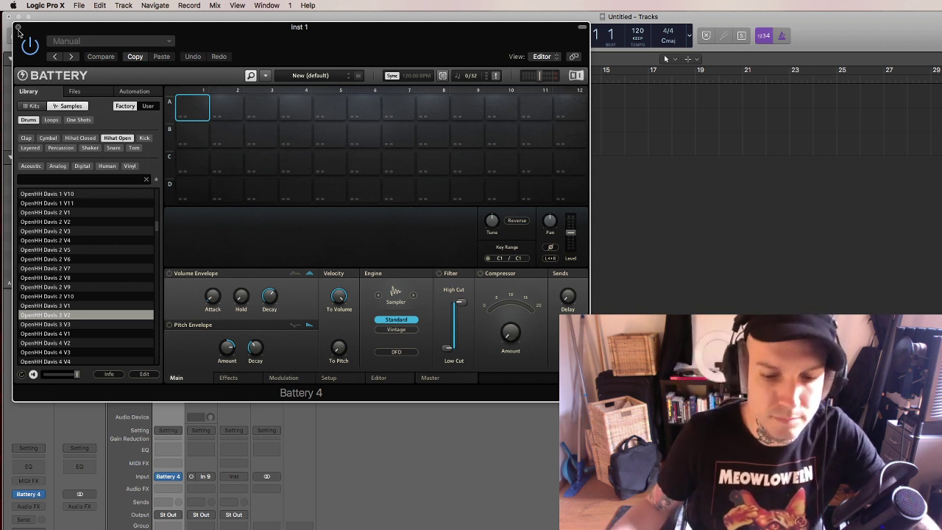
{"action": "left_click", "coordinate": [59, 222]}
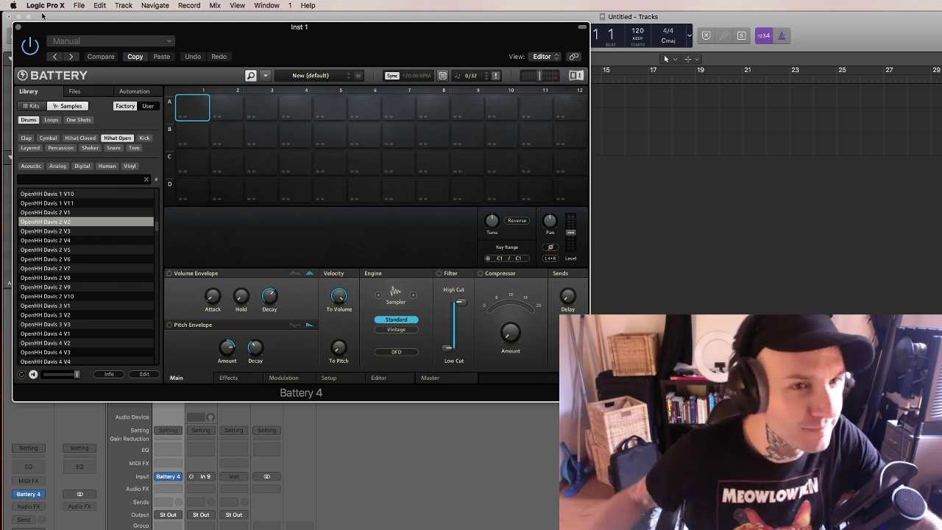
Move the Battery window clear of the track headers and close it.
{"action": "left_click_drag", "start_coordinate": [104, 28], "coordinate": [652, 176]}
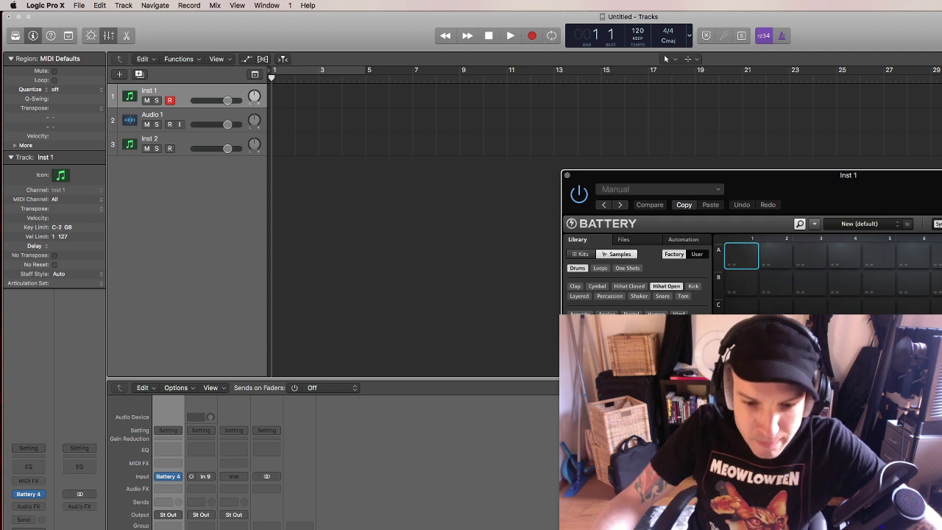
{"action": "mouse_move", "coordinate": [2, 295]}
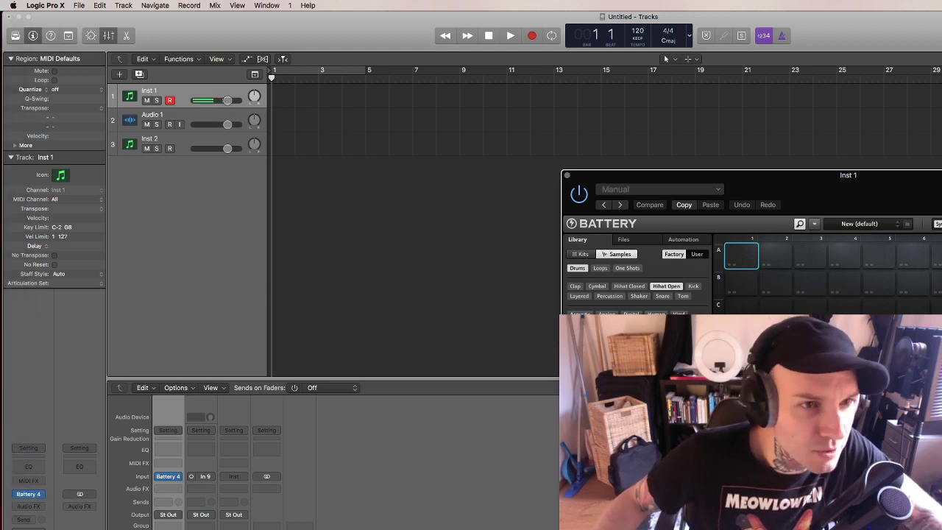
{"action": "left_click", "coordinate": [565, 176]}
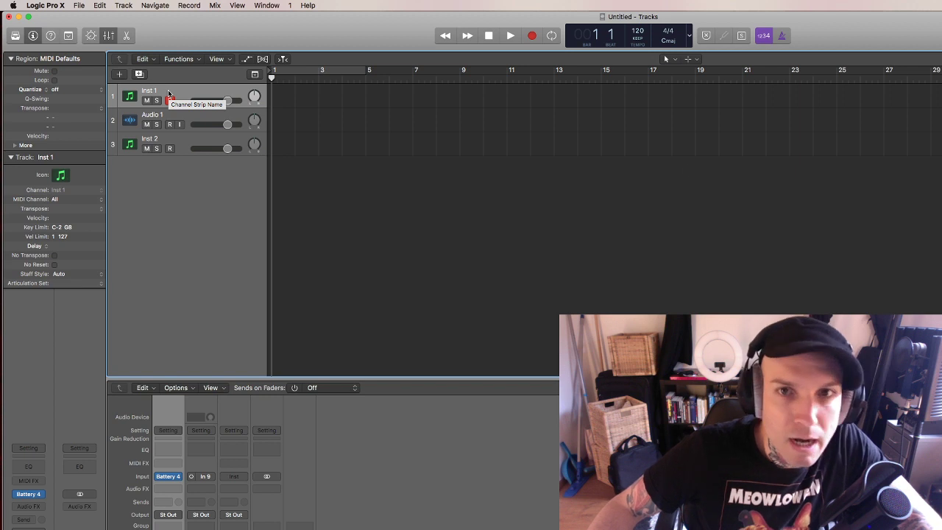
Change the control bar's LCD display mode to Custom.
{"action": "left_click", "coordinate": [689, 35]}
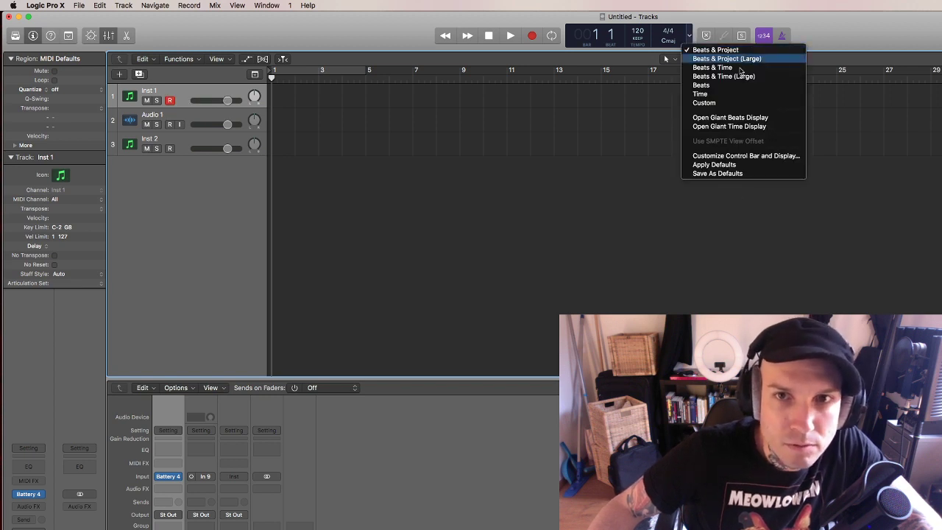
{"action": "left_click", "coordinate": [721, 103]}
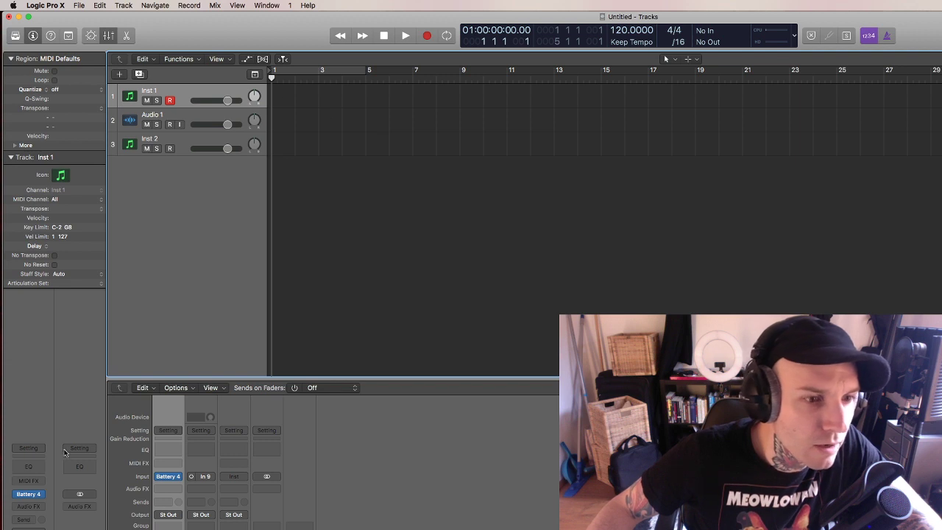
Reopen Battery 4 on the first instrument track and switch its factory library to kits.
{"action": "left_click", "coordinate": [27, 495]}
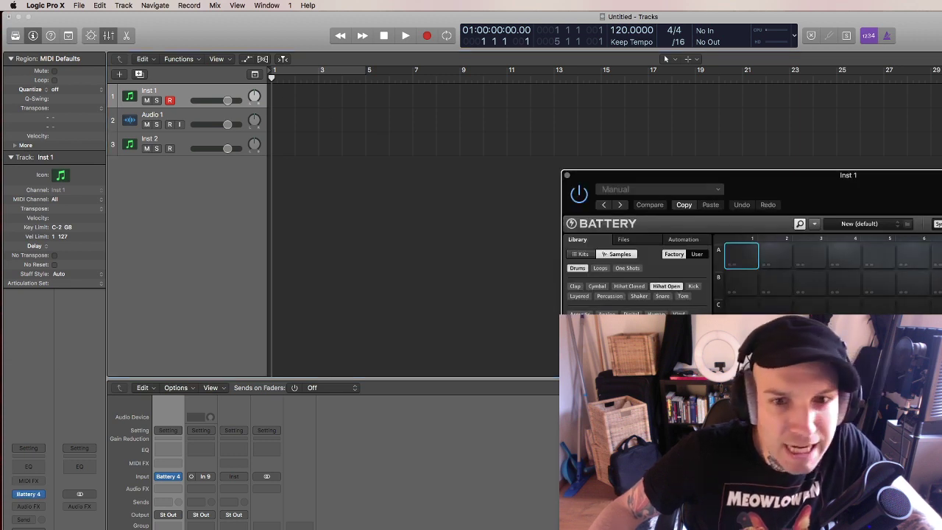
{"action": "left_click", "coordinate": [580, 254]}
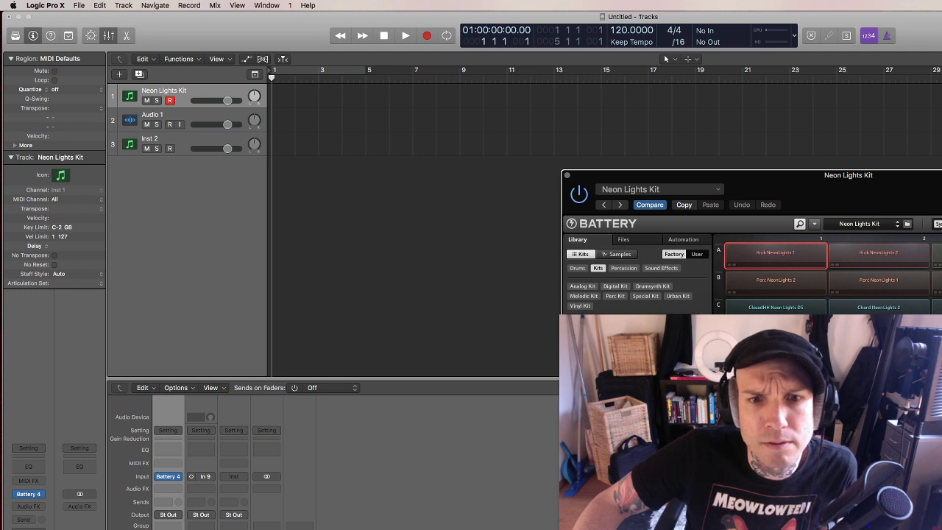
Audition factory kits one after another, including HD Vision, PCMachine, Neon Drive Kicks, Cali Nights and Black Sun.
{"action": "key", "text": "]"}
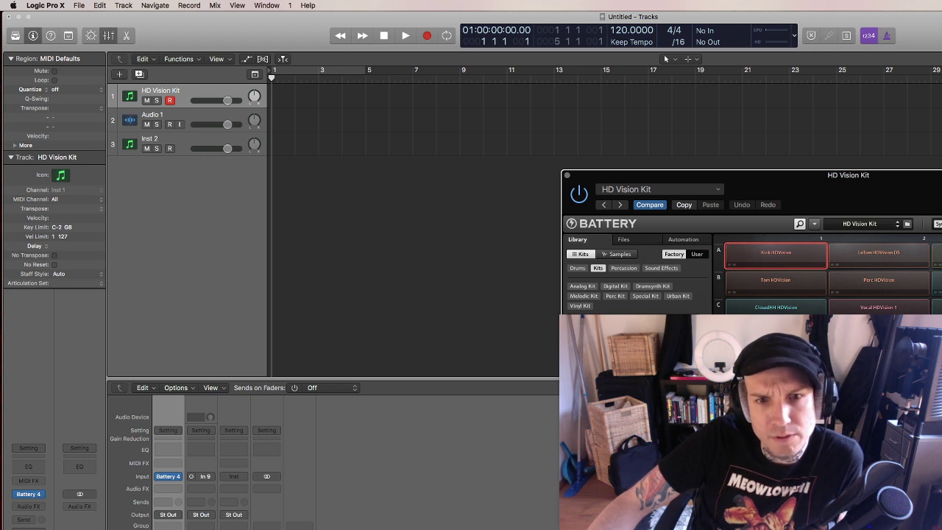
{"action": "key", "text": "Down"}
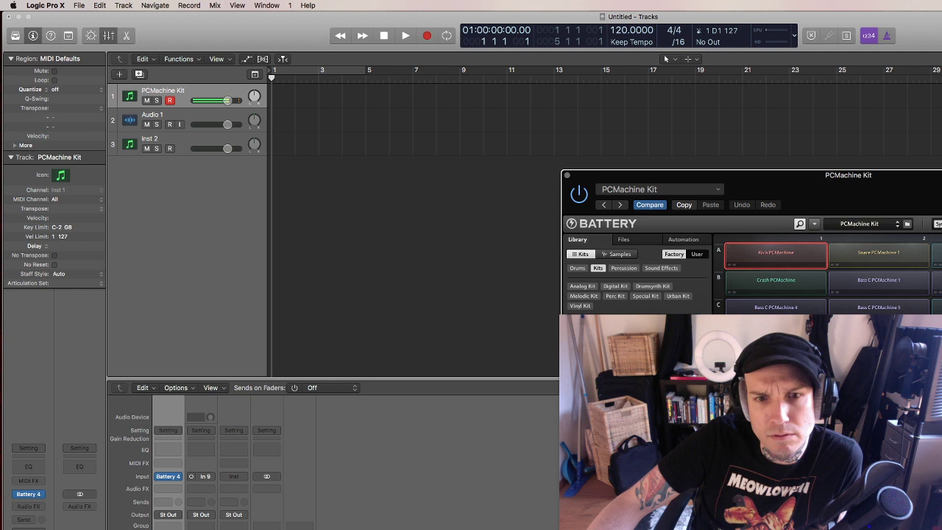
{"action": "key", "text": "Down"}
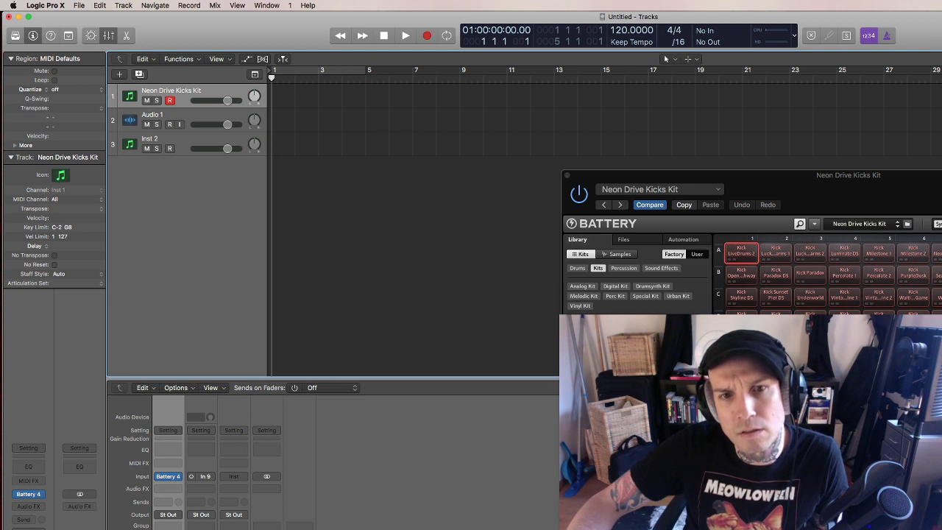
{"action": "key", "text": "]"}
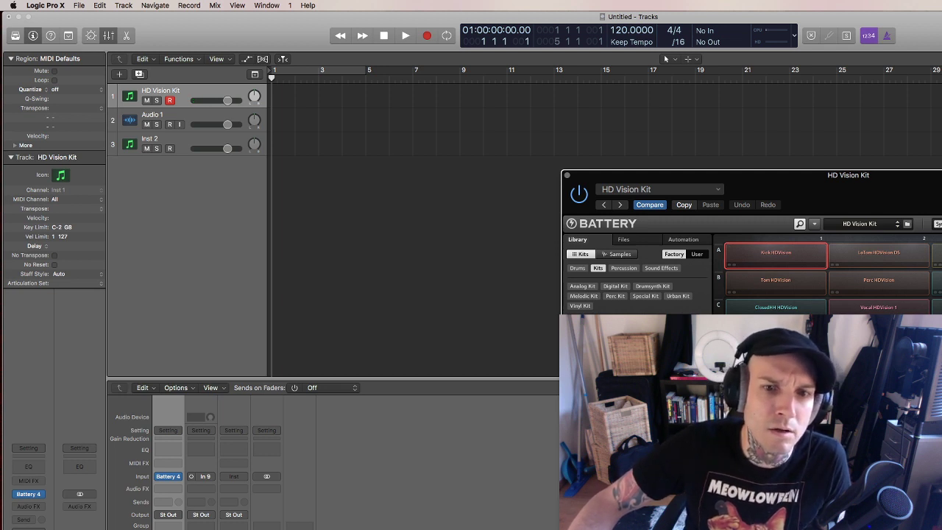
{"action": "key", "text": "]"}
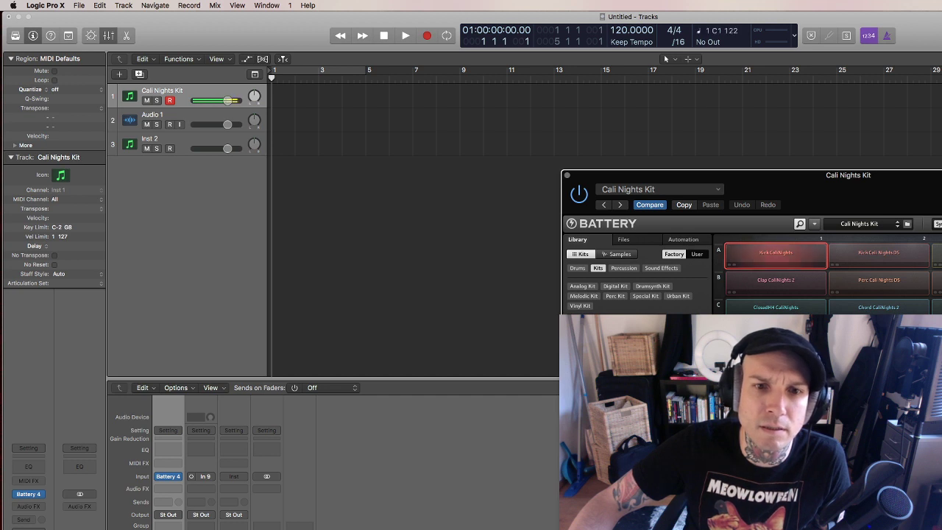
{"action": "key", "text": "]"}
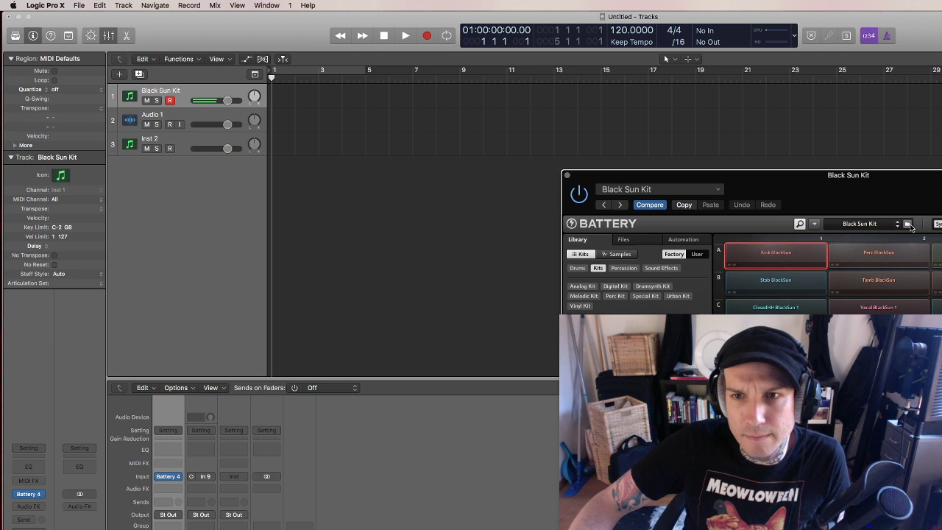
Replace the loaded Black Sun Kit with a new empty kit in Battery.
{"action": "left_click", "coordinate": [815, 225]}
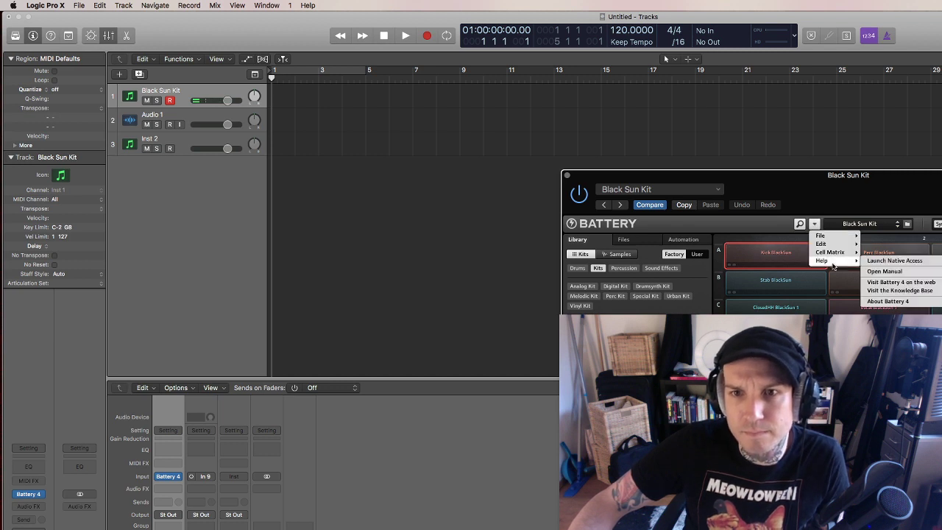
{"action": "mouse_move", "coordinate": [825, 235]}
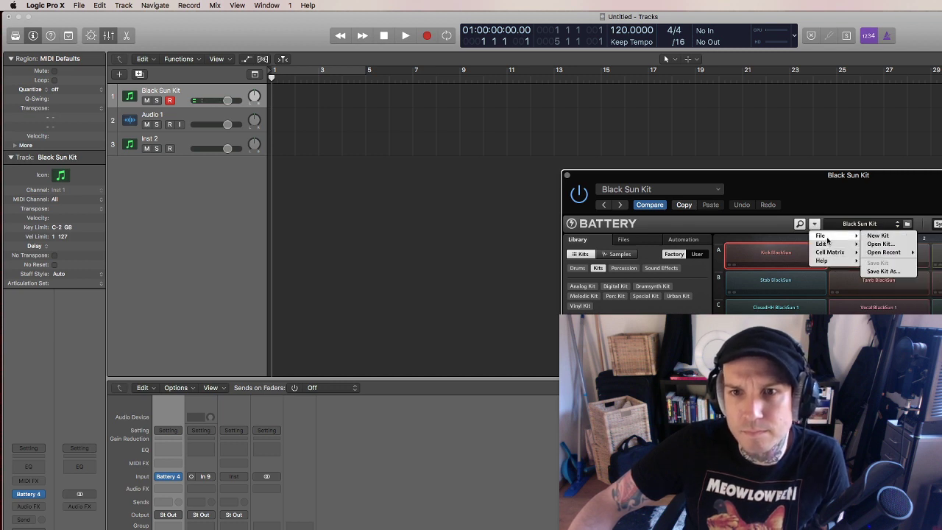
{"action": "left_click", "coordinate": [886, 239]}
{"action": "left_click", "coordinate": [703, 228]}
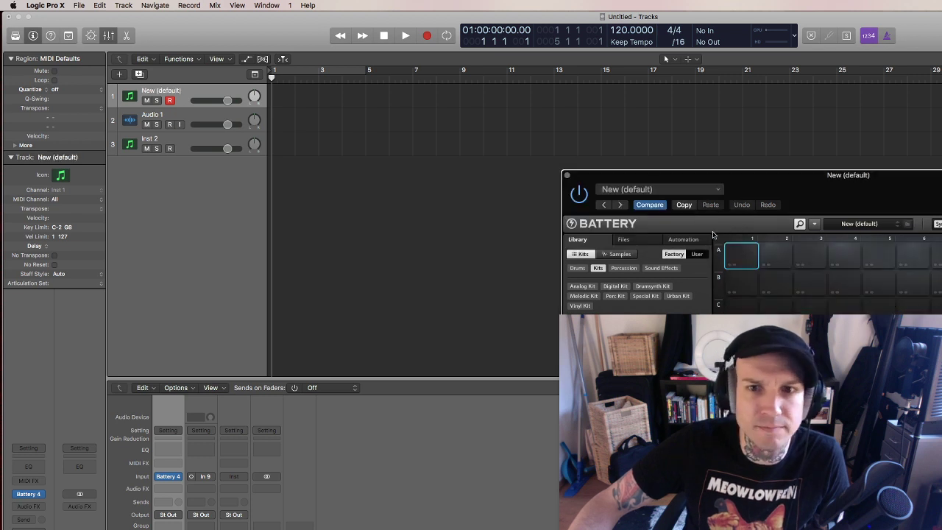
Show drum samples in the library, clear the Hihat Open filter, and search for "lin".
{"action": "left_click", "coordinate": [617, 254]}
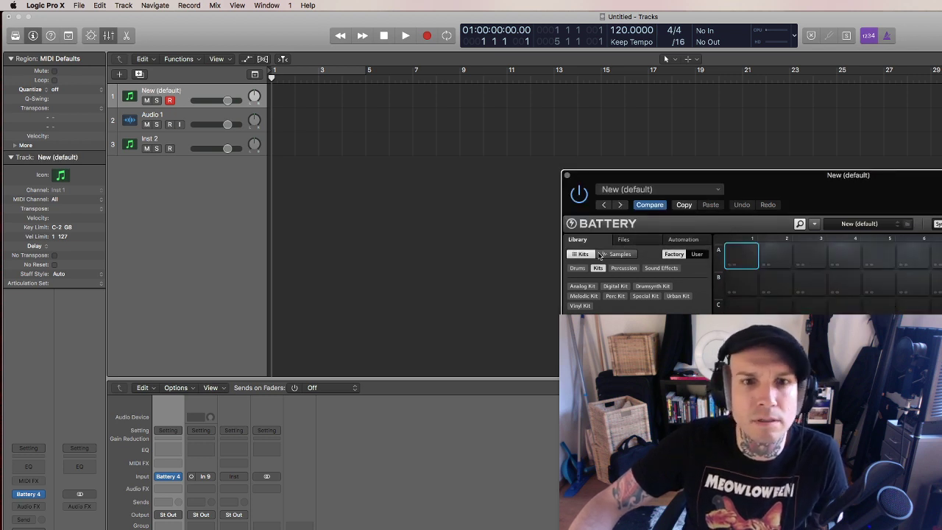
{"action": "left_click", "coordinate": [578, 268]}
{"action": "left_click", "coordinate": [666, 286]}
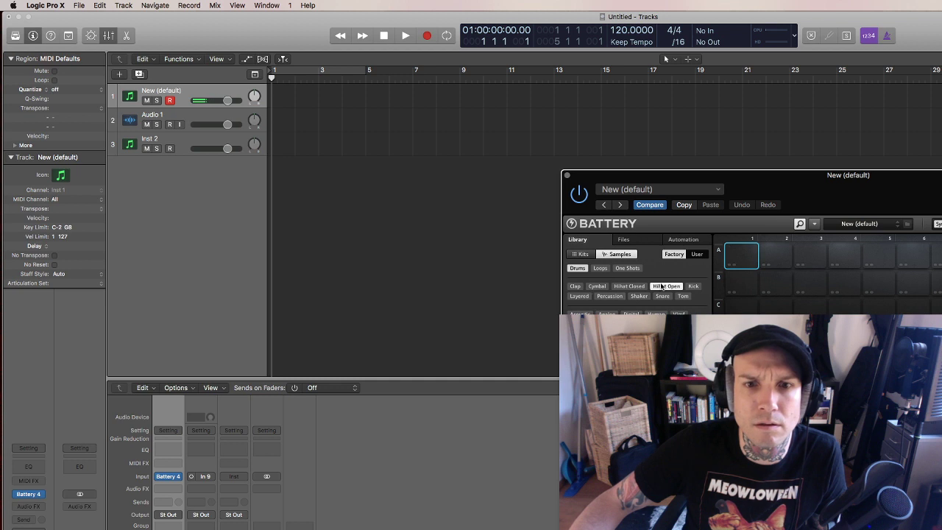
{"action": "left_click", "coordinate": [661, 285]}
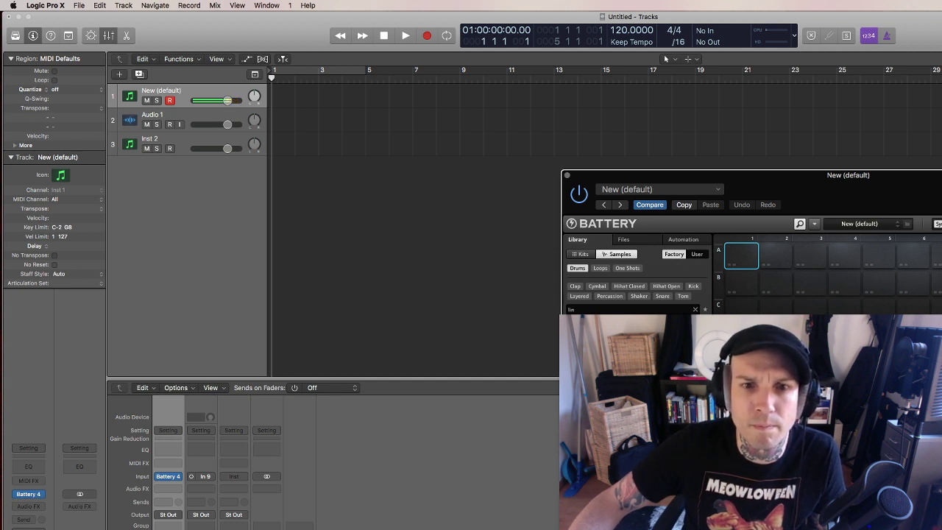
Load a LinnDrum kick sample into cell A1 and a LinnDrum snare sample into cell A3.
{"action": "left_click_drag", "start_coordinate": [640, 324], "coordinate": [742, 258]}
{"action": "left_click", "coordinate": [810, 256]}
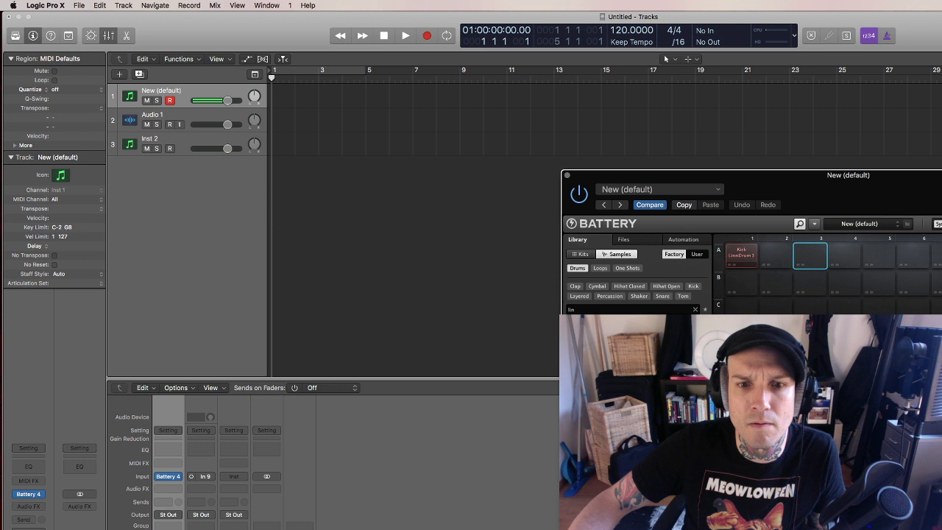
{"action": "left_click_drag", "start_coordinate": [633, 346], "coordinate": [808, 259]}
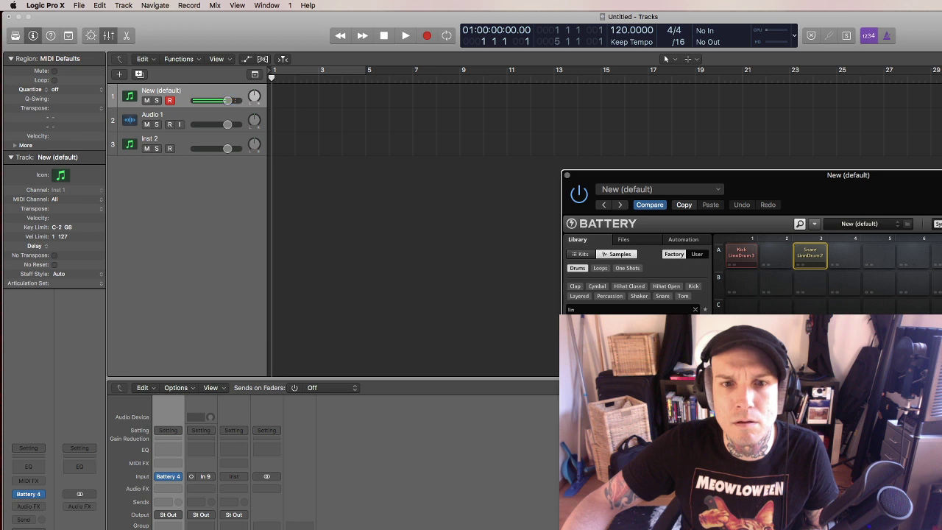
Load the CallingMe open hi-hat sample into cell A6 and delete an unwanted cell from the kit.
{"action": "left_click_drag", "start_coordinate": [633, 339], "coordinate": [913, 256]}
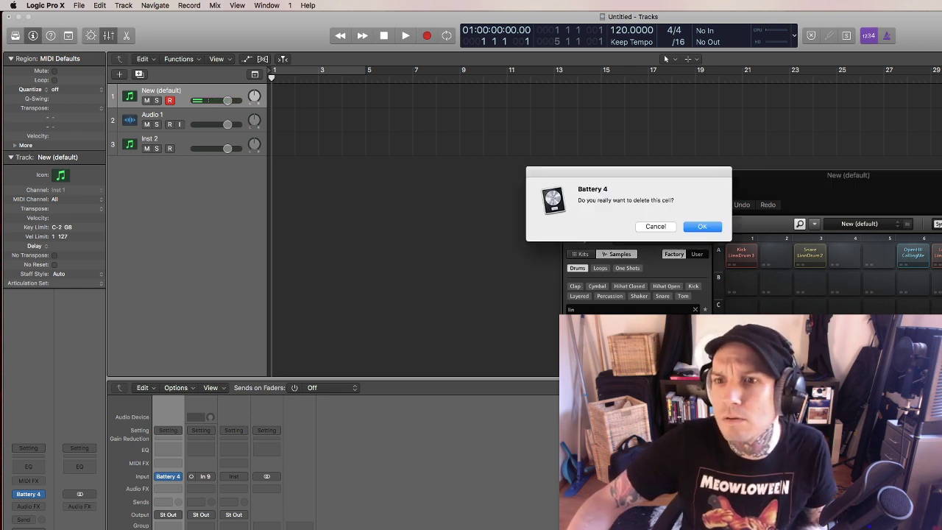
{"action": "left_click", "coordinate": [701, 226]}
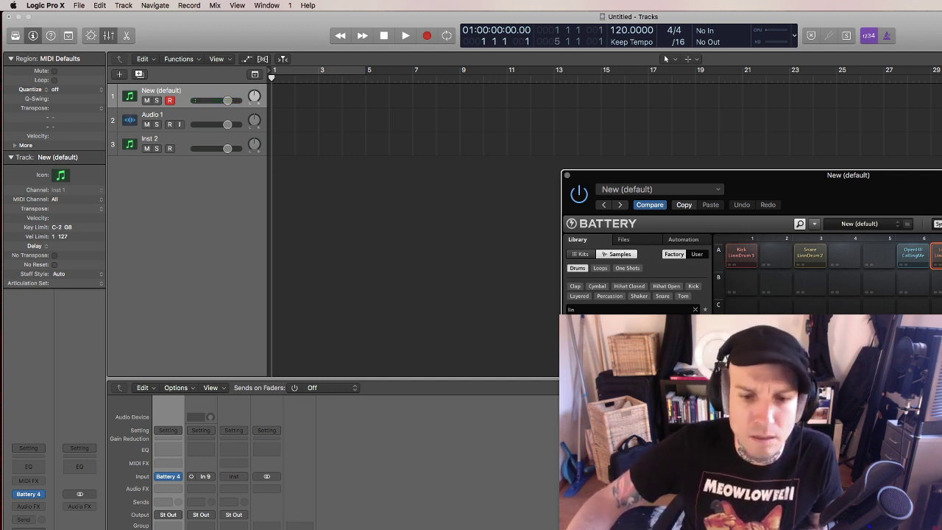
{"action": "left_click", "coordinate": [37, 5]}
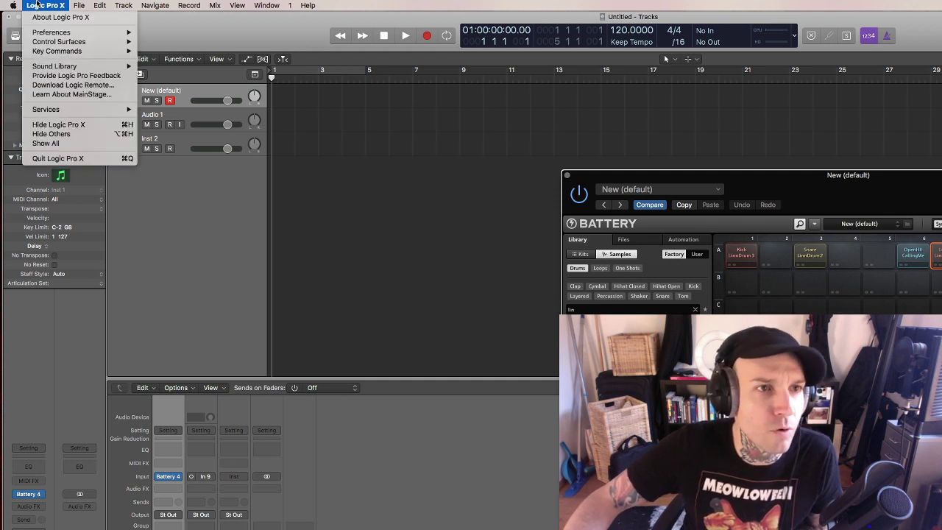
{"action": "left_click", "coordinate": [37, 5]}
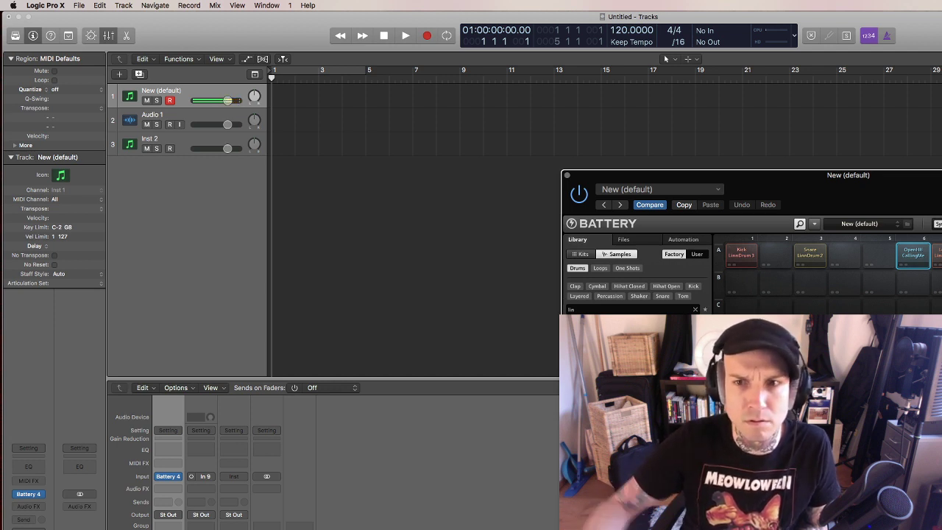
Place the CallingMe closed hi-hat in cell A5, try it in cell A6, and return it to A5.
{"action": "left_click_drag", "start_coordinate": [879, 317], "coordinate": [879, 255]}
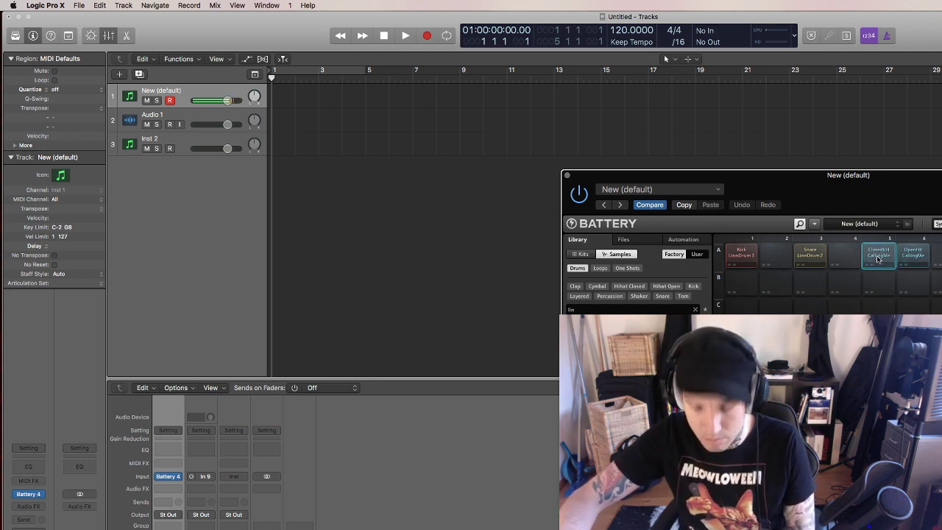
{"action": "left_click", "coordinate": [914, 258]}
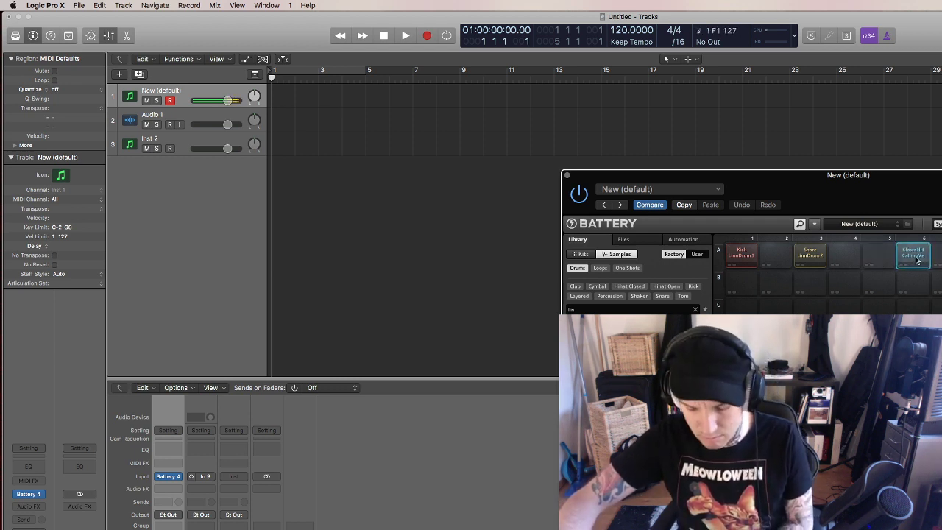
{"action": "left_click", "coordinate": [886, 257]}
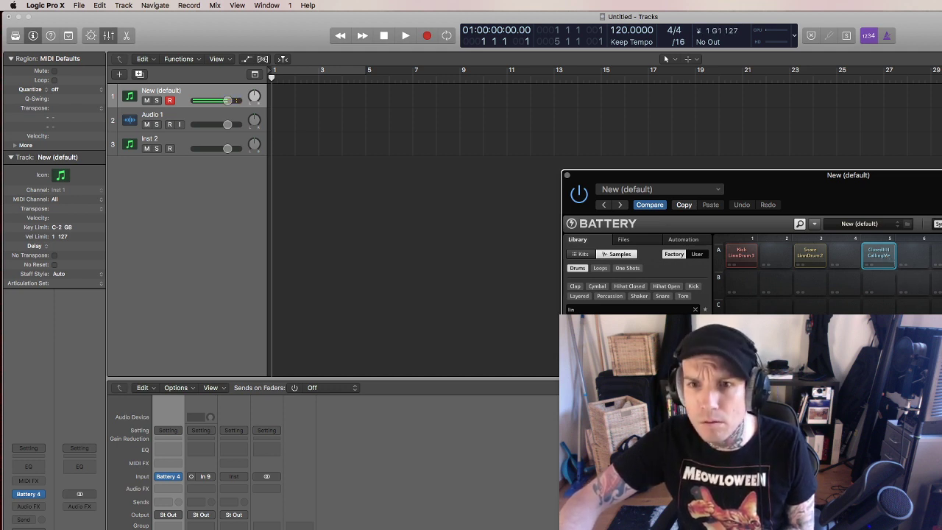
Move the CallingMe closed hi-hat cell from A5 to A7 and close the Battery window.
{"action": "left_click_drag", "start_coordinate": [884, 258], "coordinate": [938, 267]}
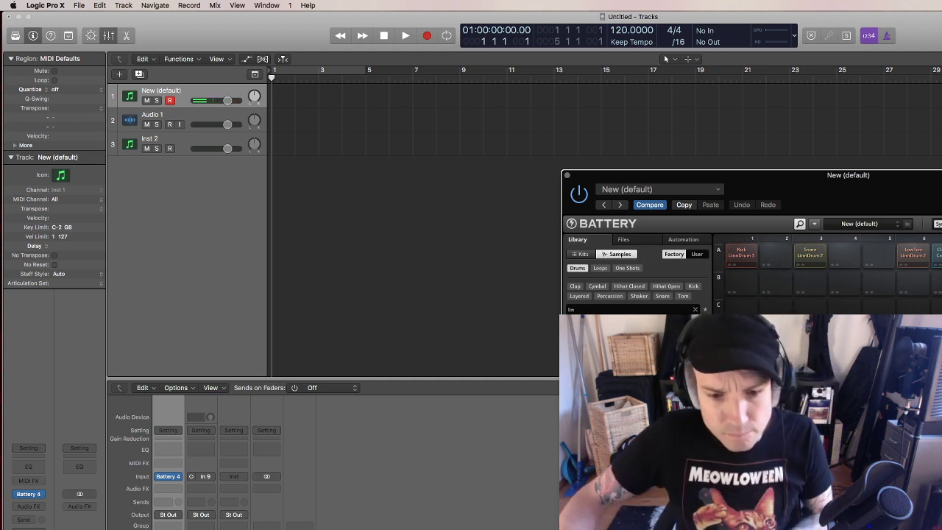
{"action": "left_click", "coordinate": [567, 176]}
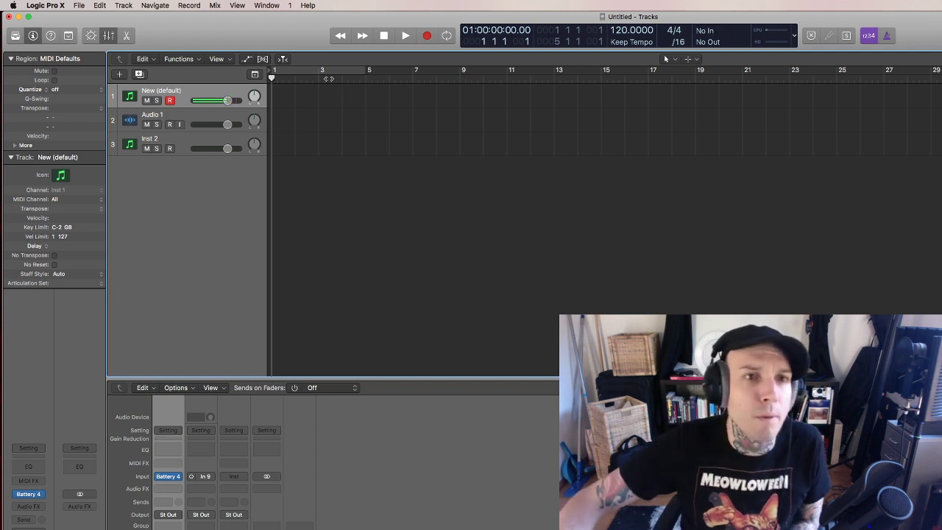
Enable cycling over bars 1 to 5, rehearse the beat, and record a two-bar drum region on the first track.
{"action": "key", "text": "c"}
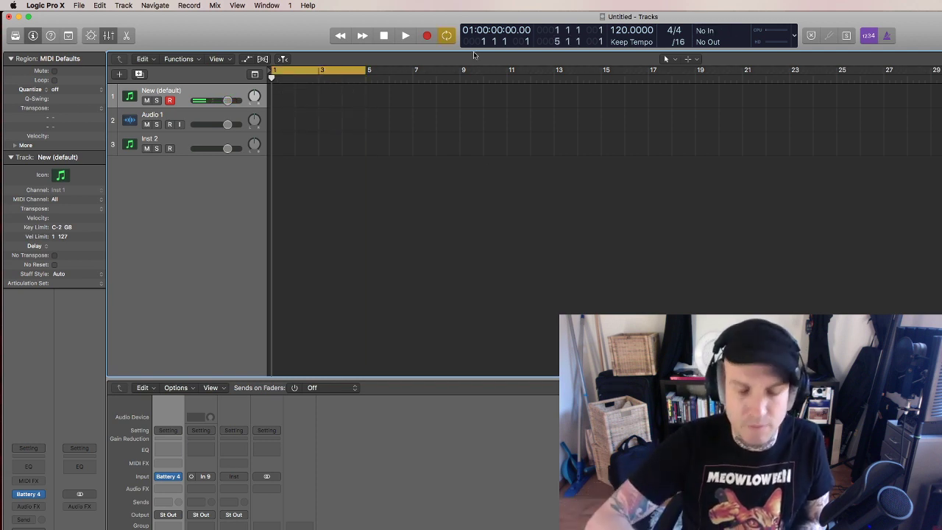
{"action": "key", "text": "space"}
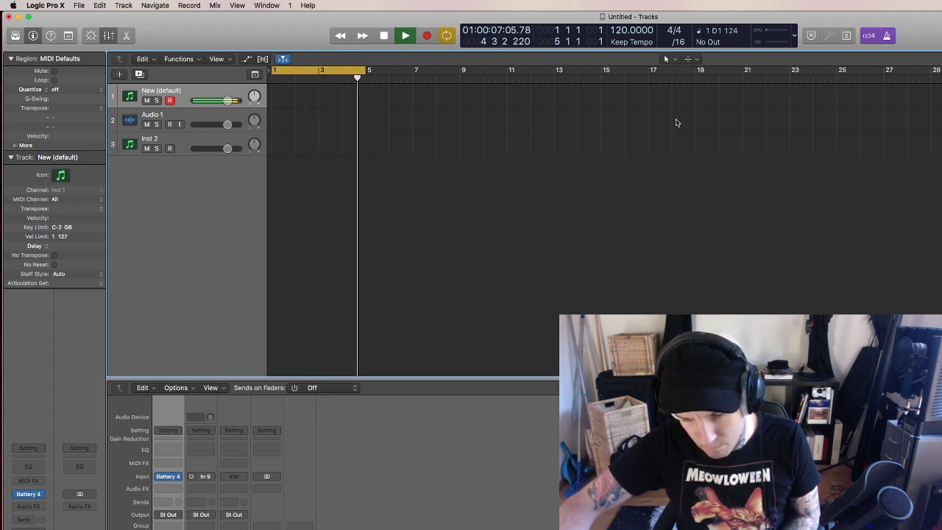
{"action": "key", "text": "space"}
{"action": "key", "text": "space"}
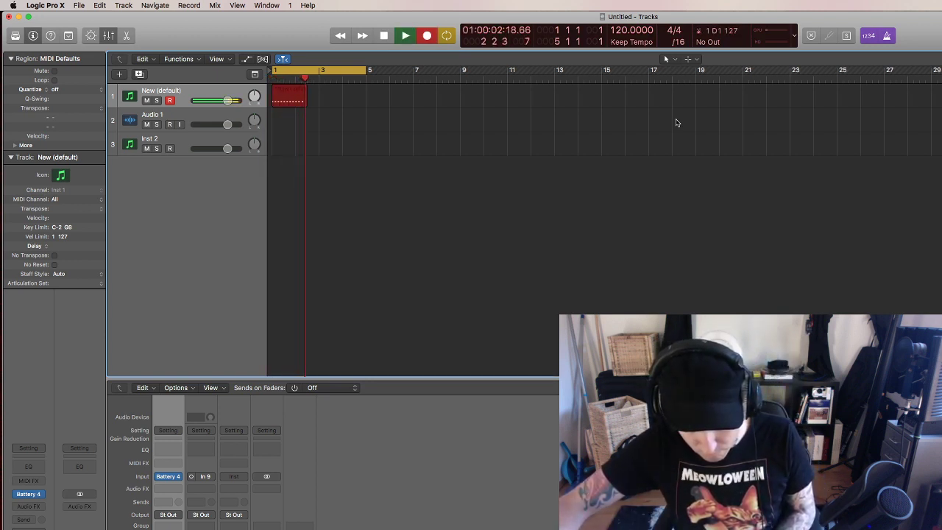
{"action": "key", "text": "space"}
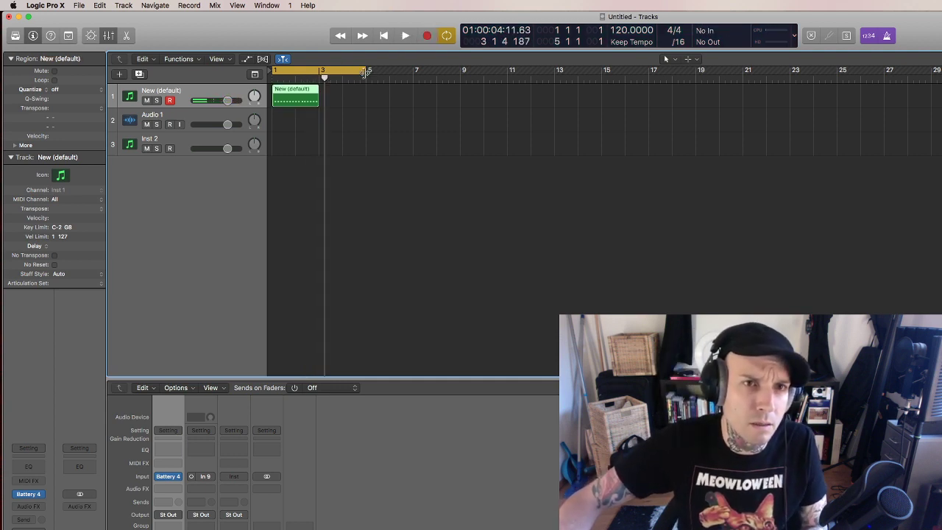
Shorten the cycle range to bars 1 to 3 and select all notes of the recorded drum region in the Piano Roll.
{"action": "left_click_drag", "start_coordinate": [366, 74], "coordinate": [320, 98]}
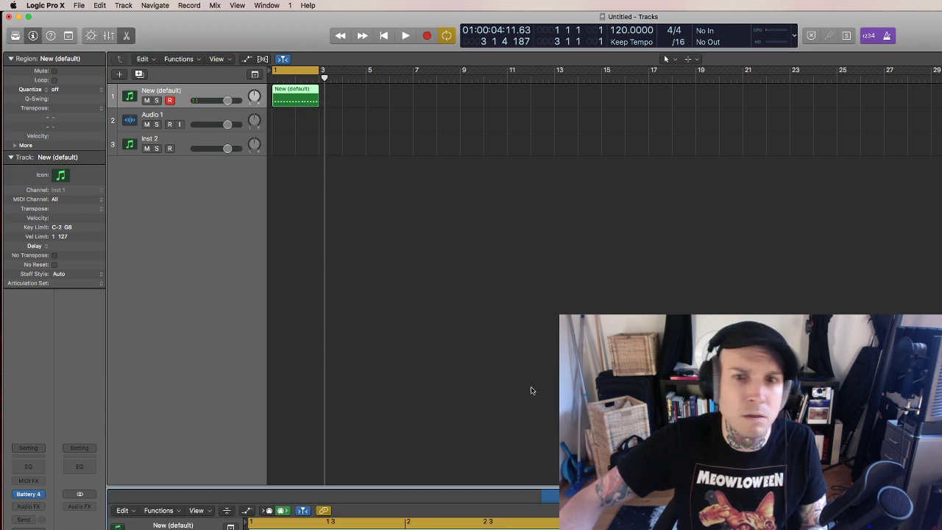
{"action": "double_click", "coordinate": [304, 103]}
{"action": "key", "text": "super+a"}
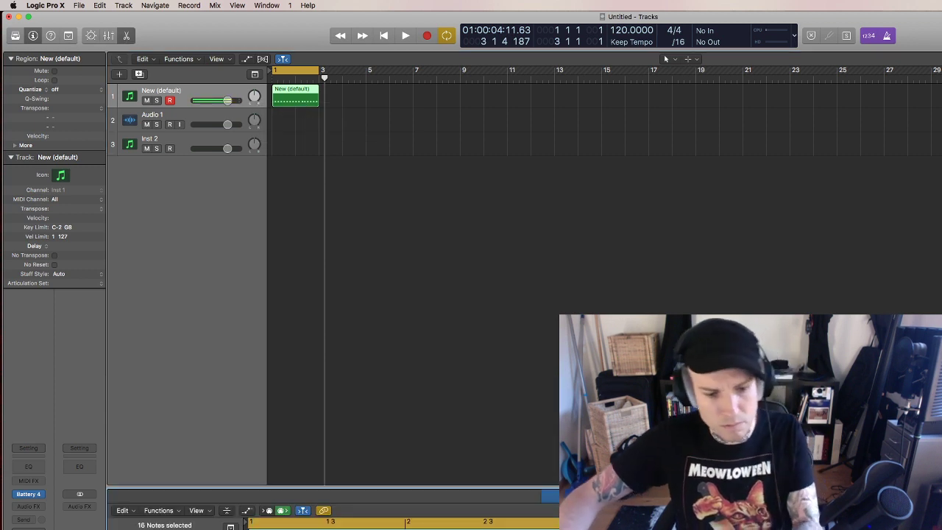
Set the project tempo to 143 BPM and play the drum loop before and after the change.
{"action": "key", "text": "space"}
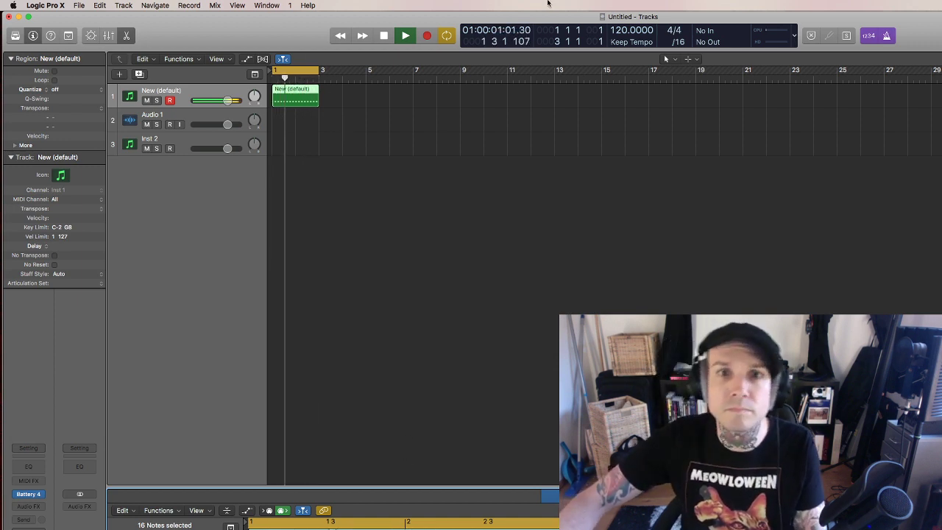
{"action": "key", "text": "space"}
{"action": "mouse_move", "coordinate": [624, 29]}
{"action": "left_mouse_down"}
{"action": "mouse_move", "coordinate": [629, 4]}
{"action": "mouse_move", "coordinate": [631, 42]}
{"action": "left_mouse_up"}
{"action": "key", "text": "space"}
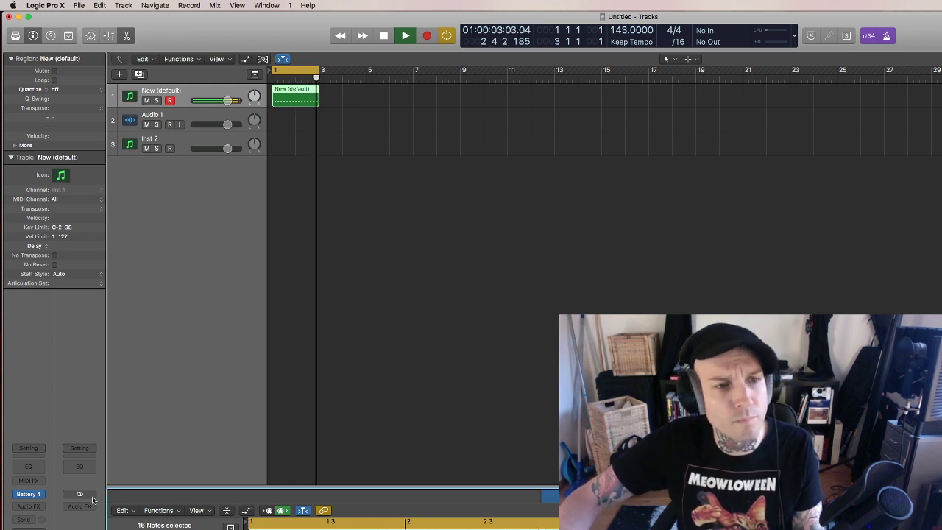
{"action": "key", "text": "space"}
Route the snare cell in A3 to a new aux channel on Battery outputs 3-4 and create a track for that channel.
{"action": "left_click", "coordinate": [109, 36]}
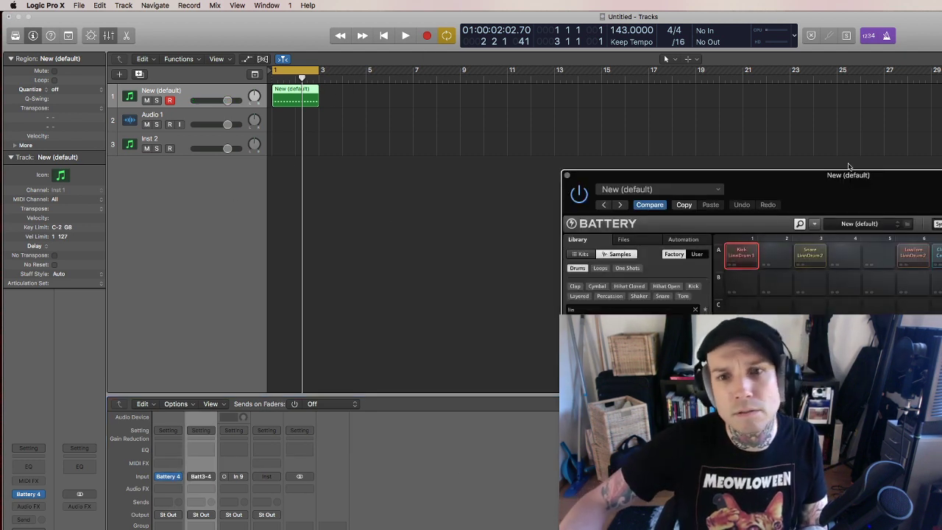
{"action": "right_click", "coordinate": [811, 257]}
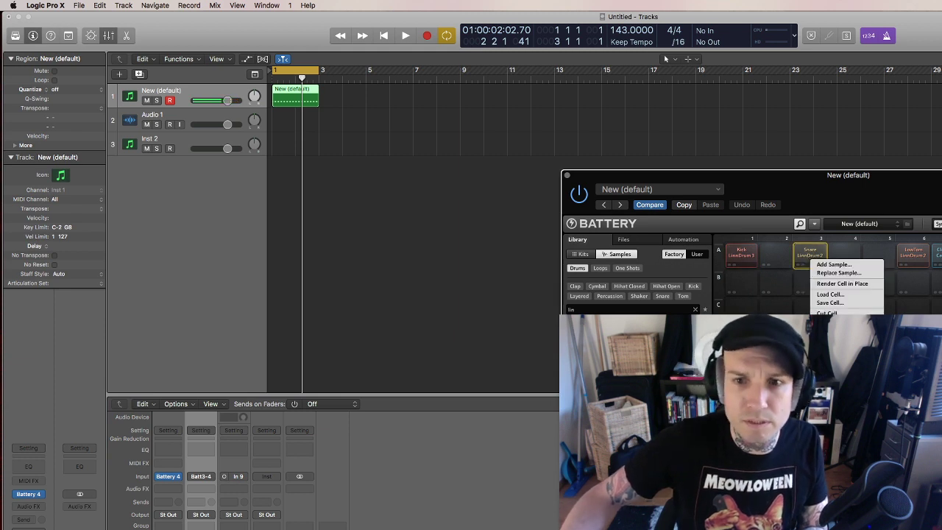
{"action": "key", "text": "Escape"}
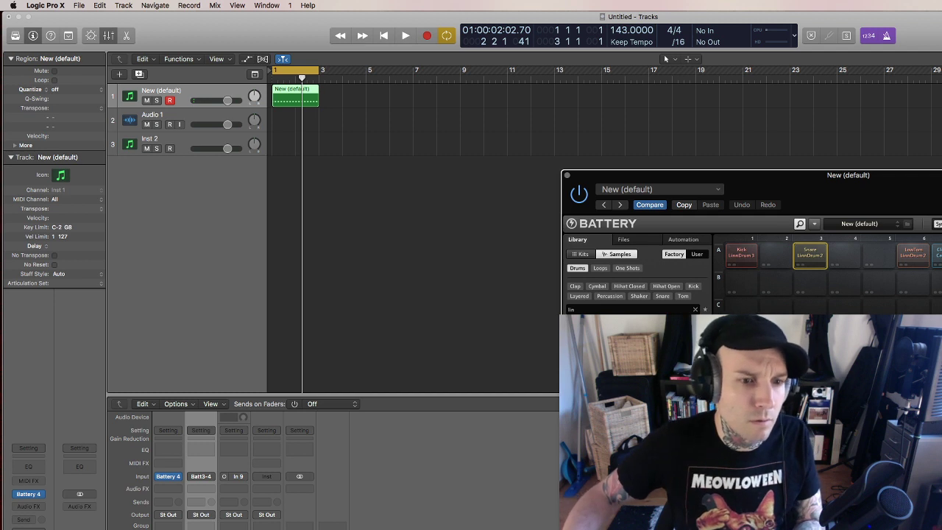
{"action": "key", "text": "ctrl+t"}
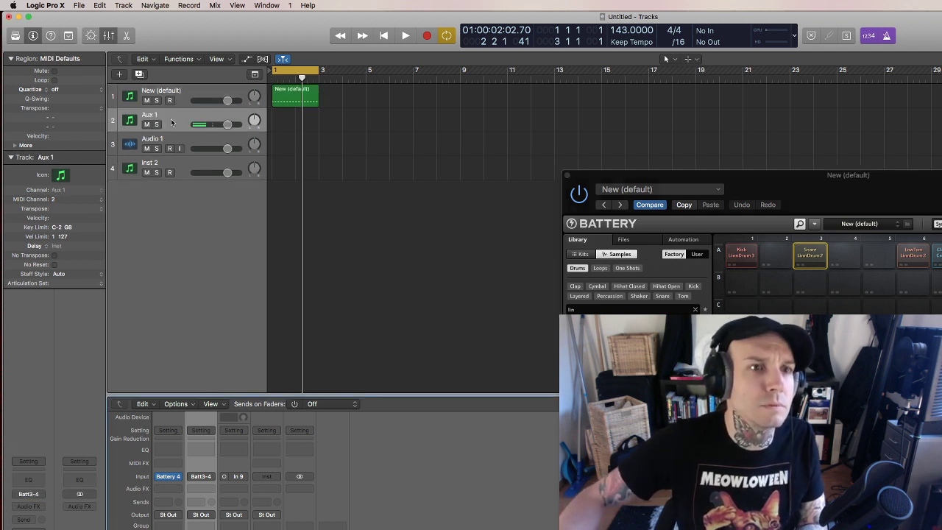
Rename the aux track as Snare and the Battery track as Kick.
{"action": "double_click", "coordinate": [191, 114]}
{"action": "type", "text": "S"}
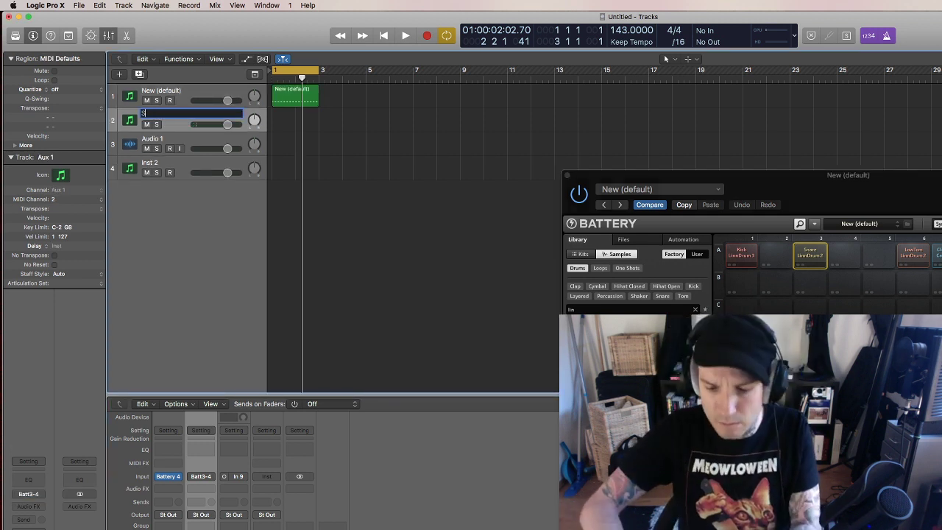
{"action": "type", "text": "nare"}
{"action": "key", "text": "Return"}
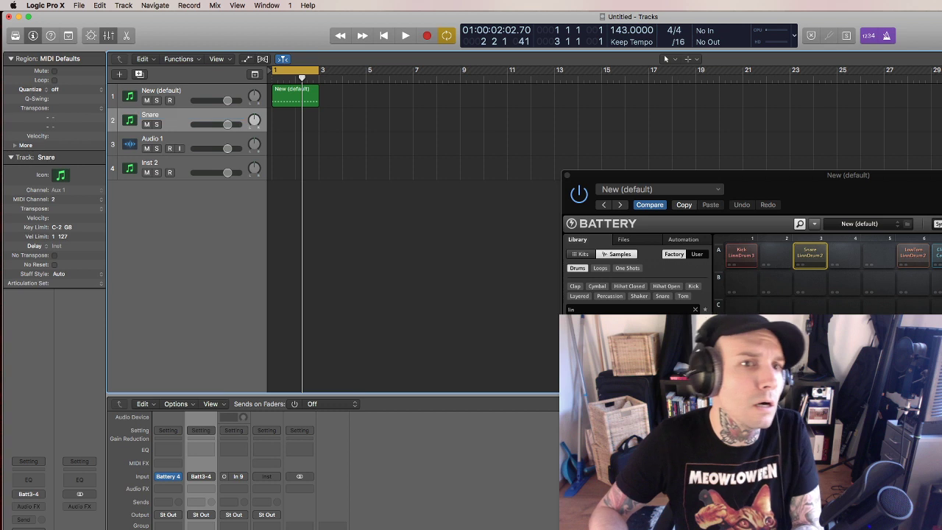
{"action": "double_click", "coordinate": [180, 91]}
{"action": "type", "text": "Kick"}
{"action": "key", "text": "Return"}
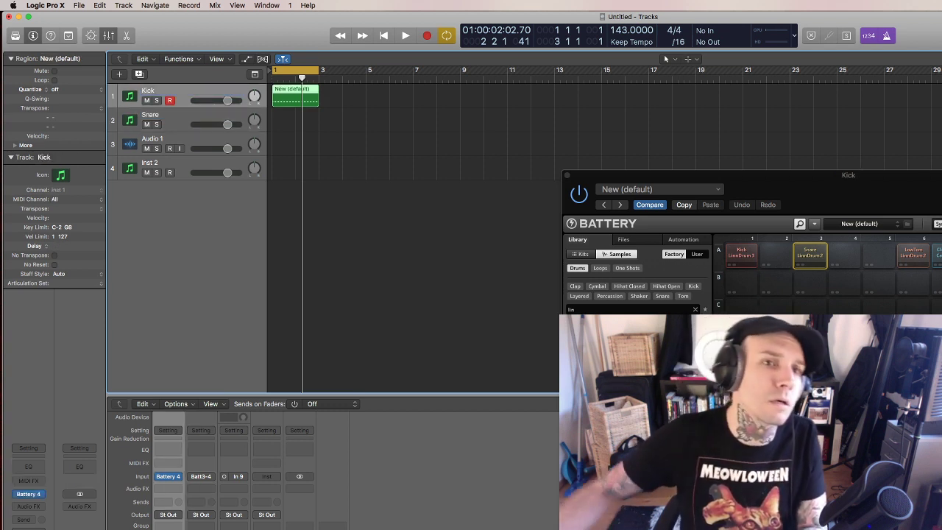
Copy the drum region to the Snare track, keep only kick notes in the original and snare notes in the copy, and play the result.
{"action": "left_click_drag", "start_coordinate": [297, 103], "coordinate": [297, 121]}
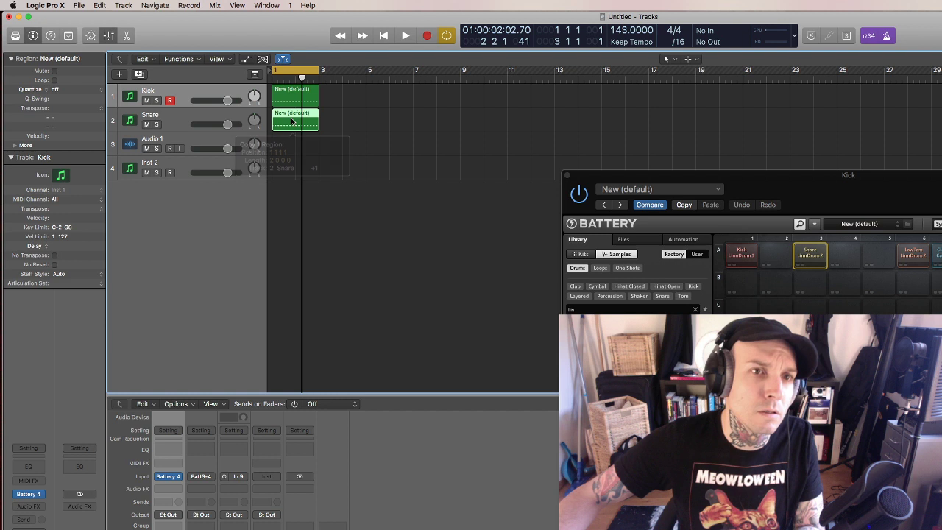
{"action": "key", "text": "e"}
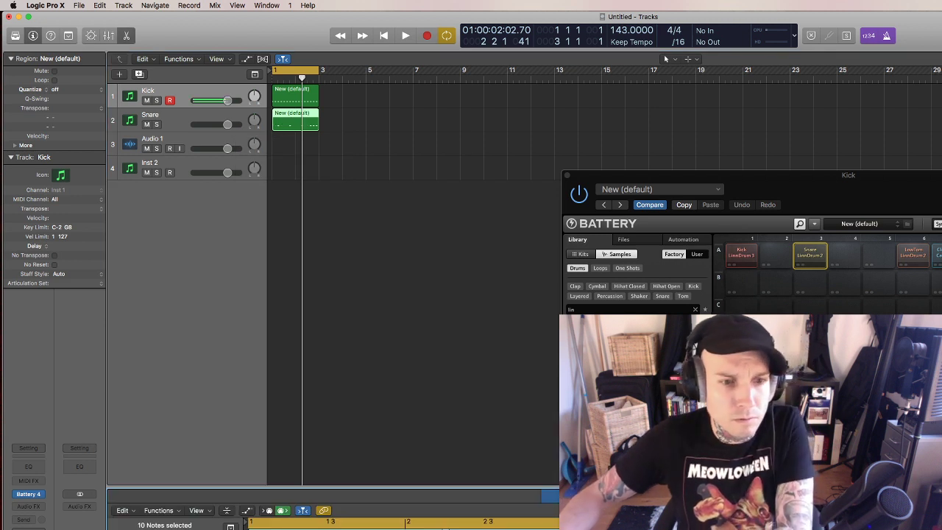
{"action": "left_click", "coordinate": [291, 100]}
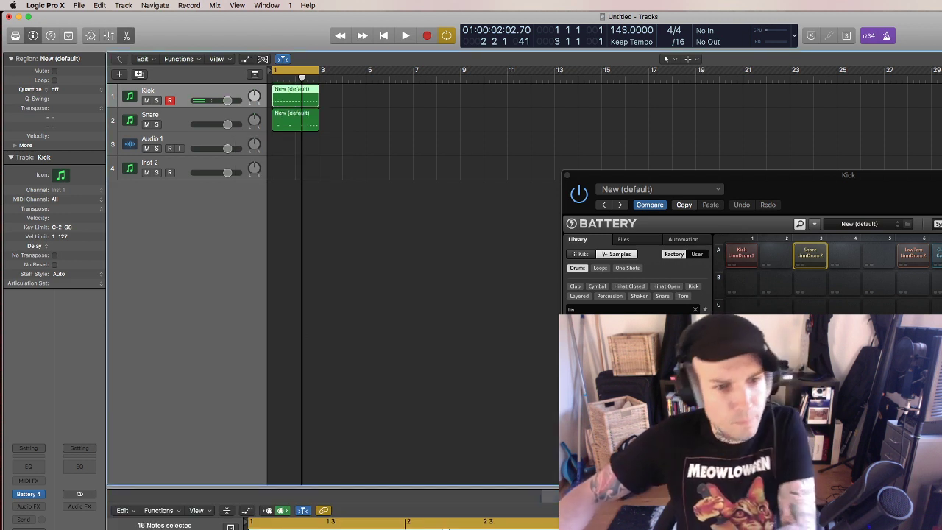
{"action": "left_click", "coordinate": [294, 122]}
{"action": "key", "text": "space"}
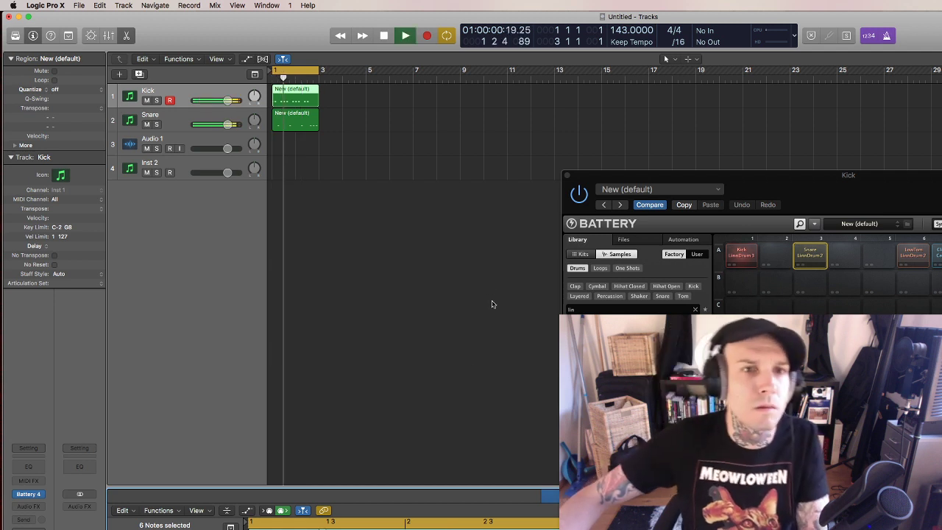
{"action": "left_click", "coordinate": [567, 178]}
{"action": "left_click", "coordinate": [362, 132]}
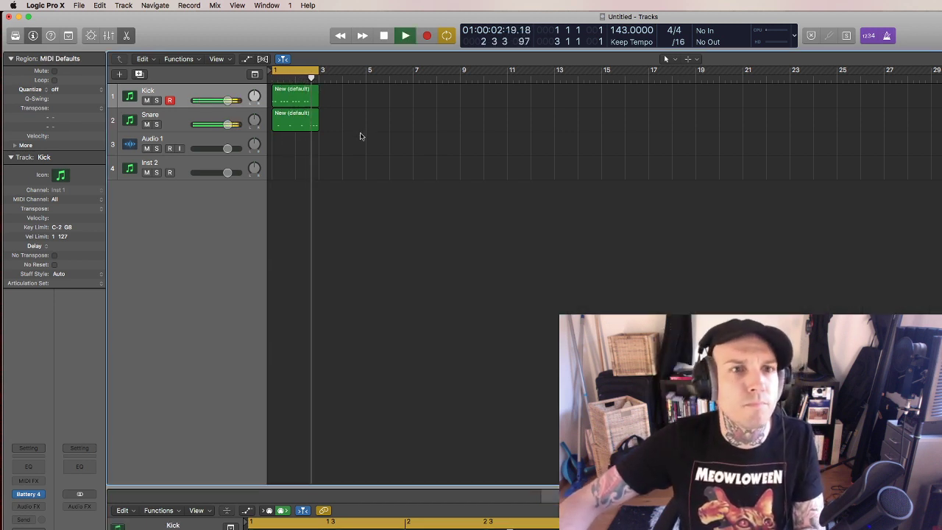
Move the cycle range to bars 3 to 5, record a second drum region there on the Kick track, and play it back.
{"action": "left_click_drag", "start_coordinate": [298, 70], "coordinate": [344, 75]}
{"action": "key", "text": "space"}
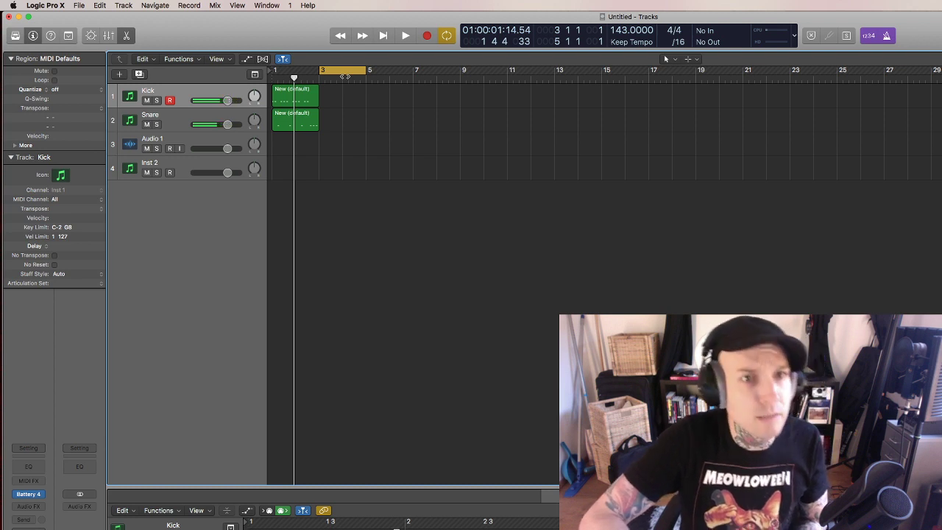
{"action": "key", "text": "r"}
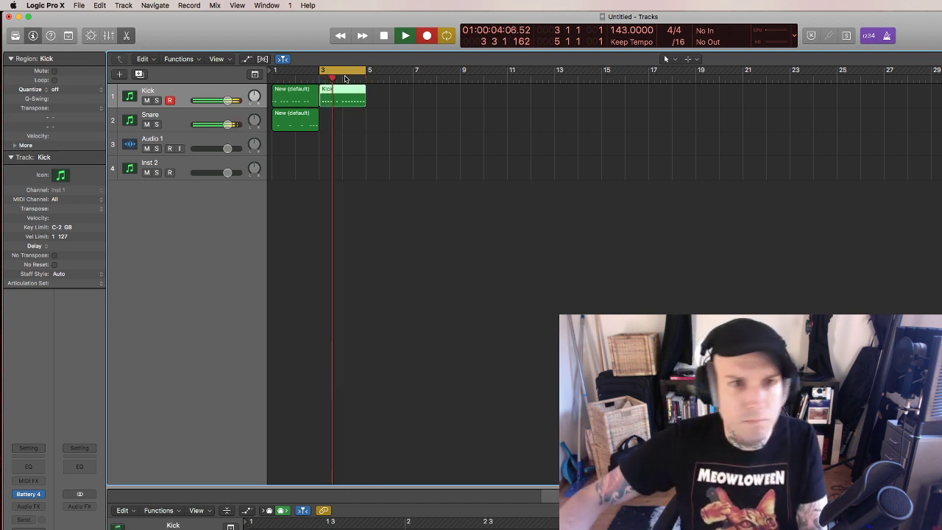
{"action": "key", "text": "space"}
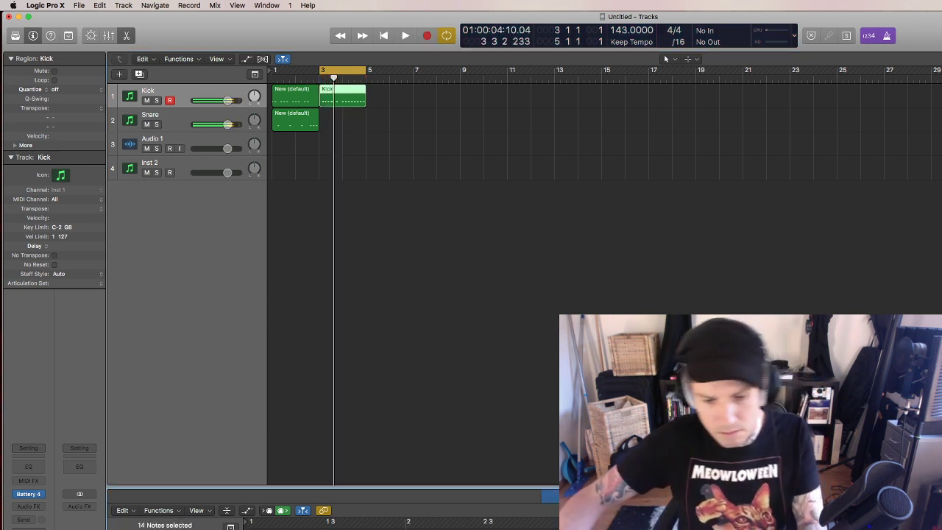
{"action": "key", "text": "space"}
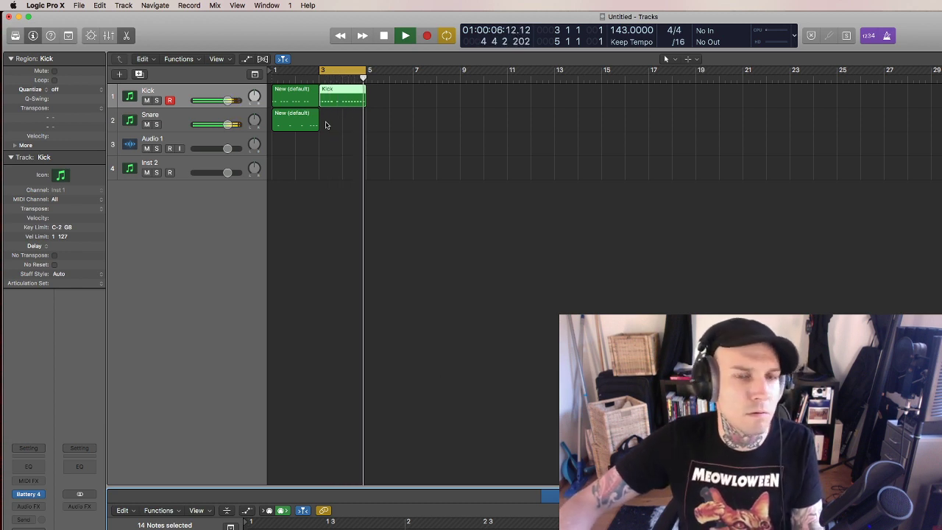
{"action": "key", "text": "space"}
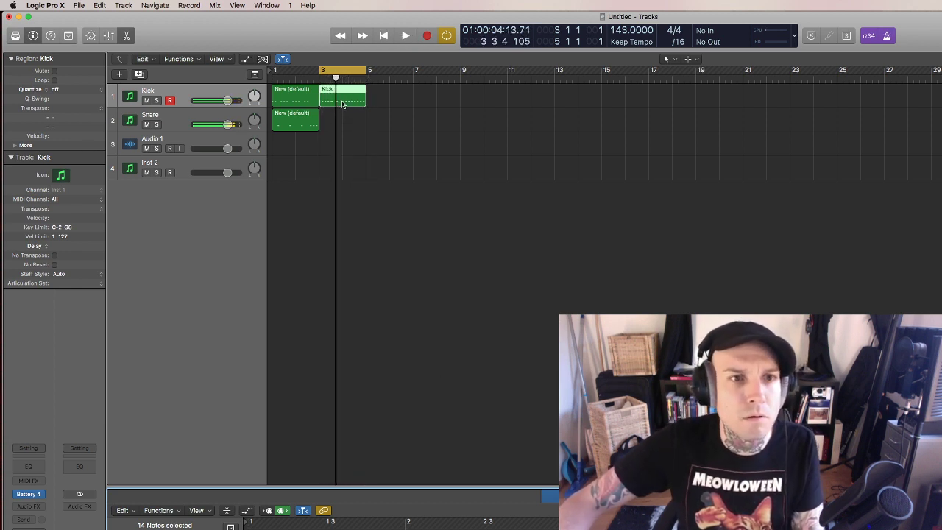
Copy the bar 3 region to the Snare track, separate the kick and snare notes between both regions, and play them.
{"action": "left_click_drag", "start_coordinate": [342, 104], "coordinate": [342, 122]}
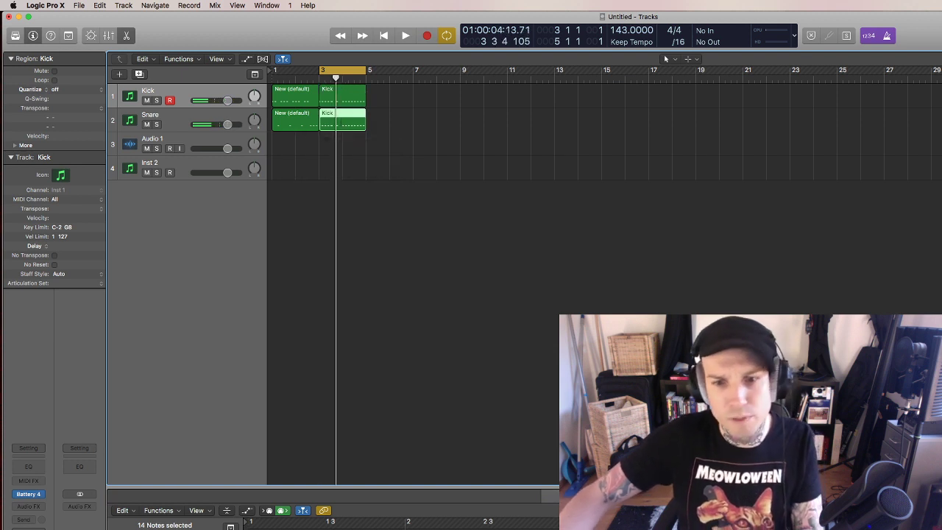
{"action": "left_click", "coordinate": [350, 107]}
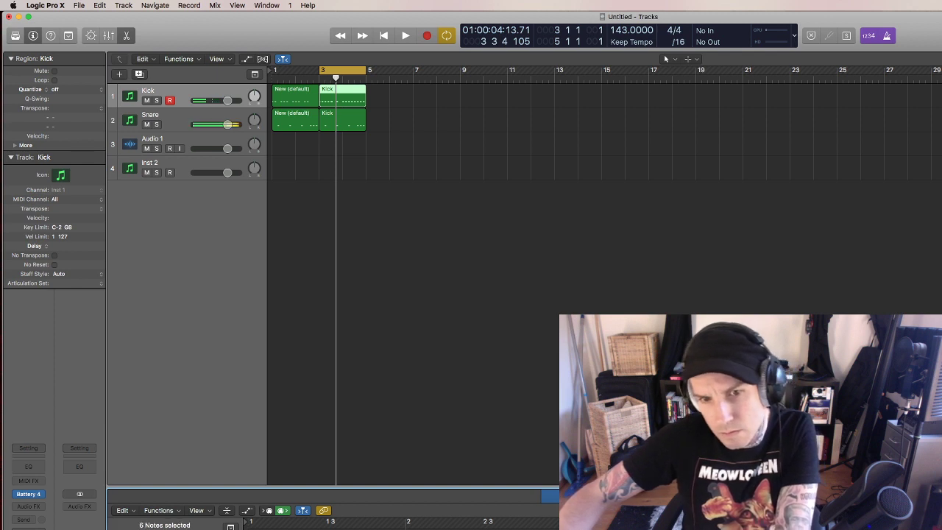
{"action": "key", "text": "space"}
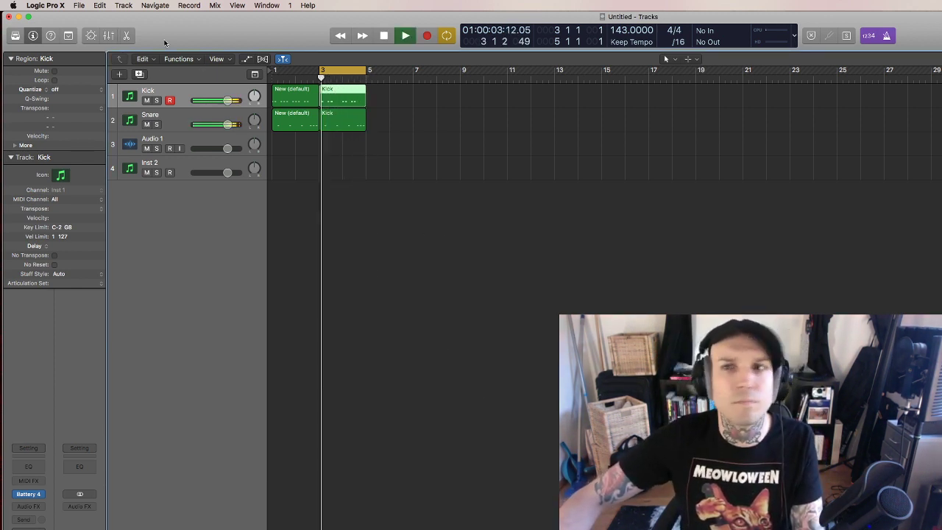
{"action": "key", "text": "space"}
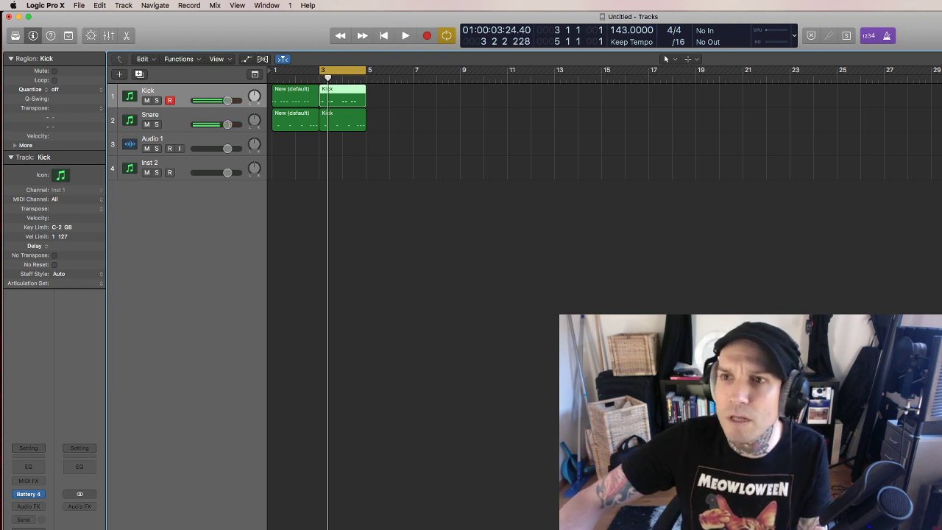
Shrink the track heights, play the loop over bars 3 to 5, and make the Audio 1 track slightly taller.
{"action": "key", "text": "super+Up"}
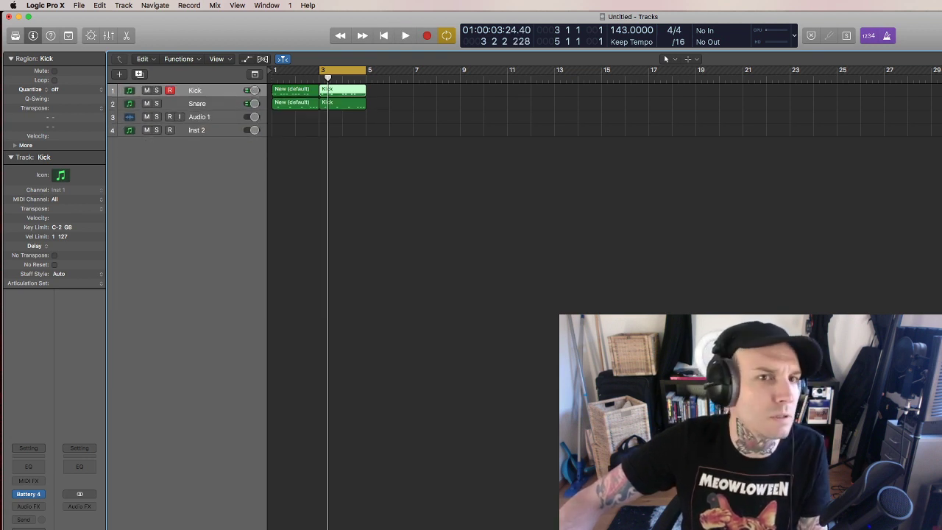
{"action": "key", "text": "space"}
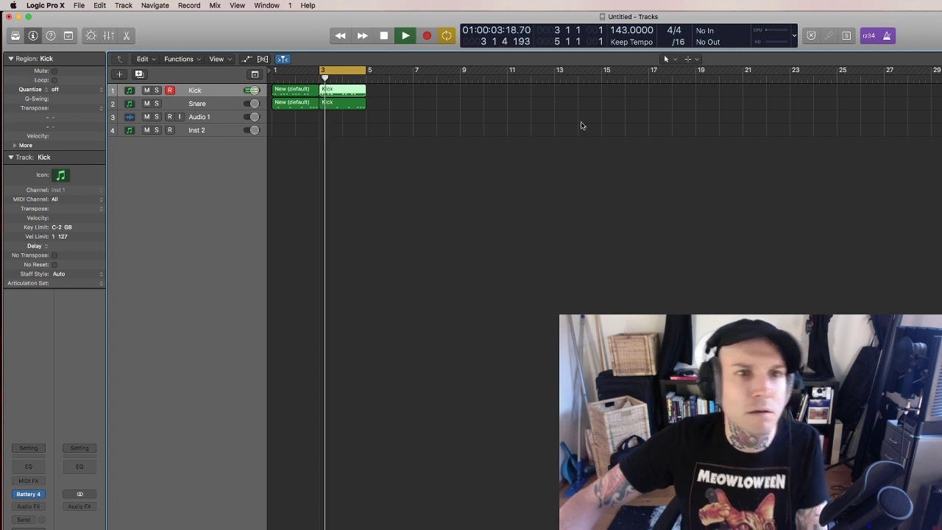
{"action": "left_click", "coordinate": [582, 124]}
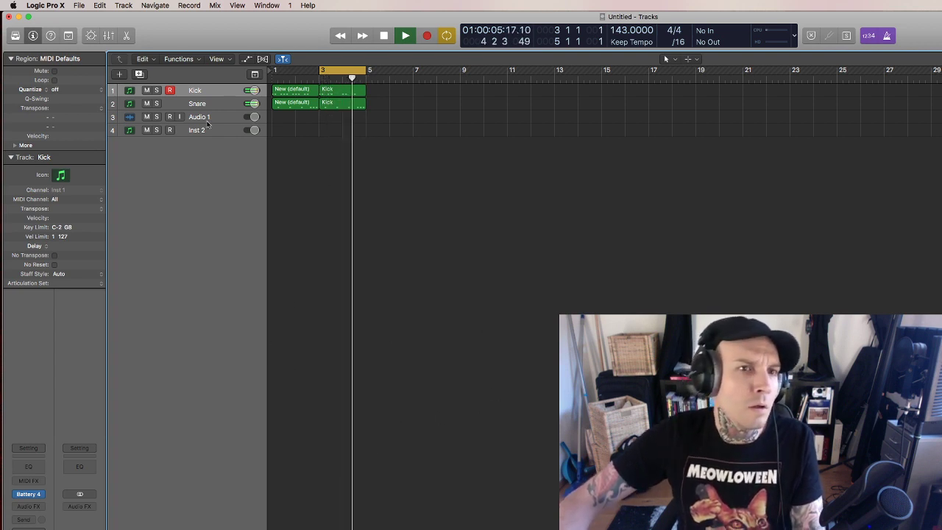
{"action": "left_click_drag", "start_coordinate": [193, 123], "coordinate": [192, 133]}
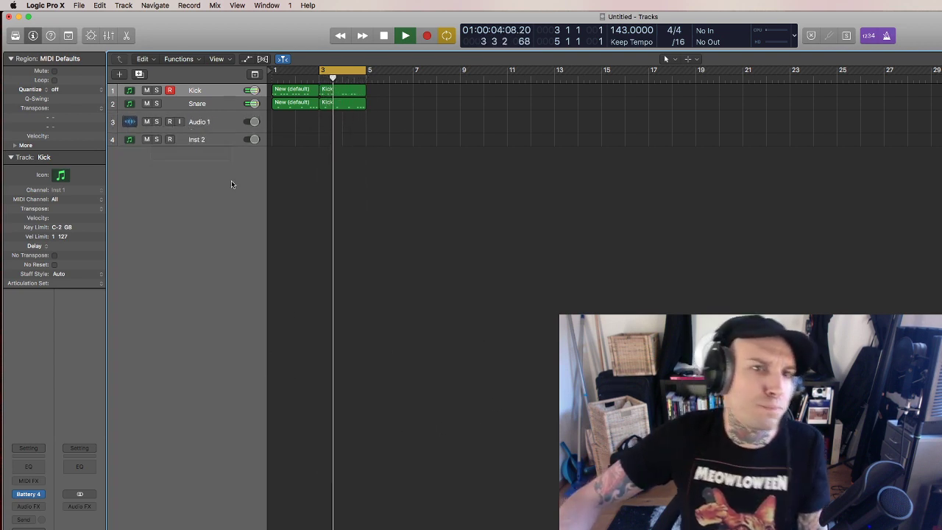
Stop playback, copy the bar 3 regions on the Kick and Snare tracks through to bar 11, and extend the cycle range to bar 11.
{"action": "key", "text": "space"}
{"action": "left_click", "coordinate": [218, 127]}
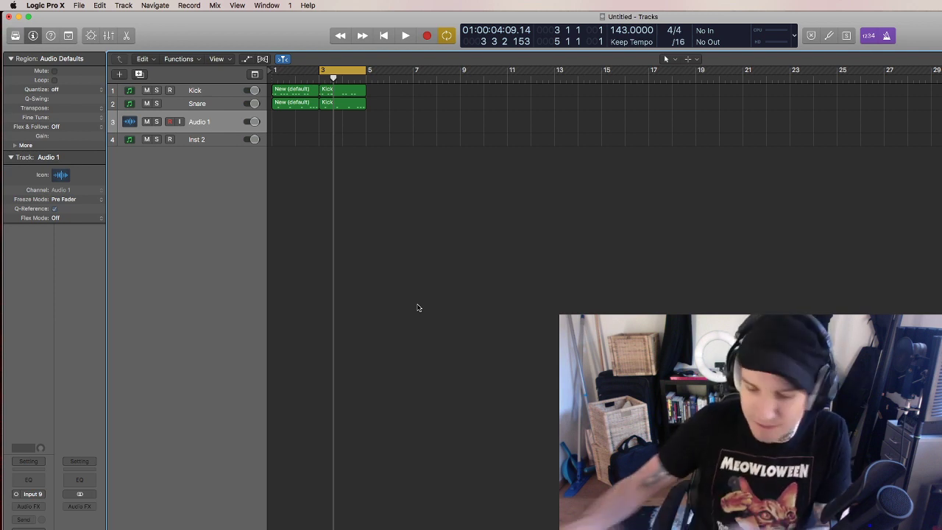
{"action": "left_click_drag", "start_coordinate": [415, 131], "coordinate": [385, 92]}
{"action": "left_click_drag", "start_coordinate": [473, 132], "coordinate": [440, 93]}
{"action": "left_click_drag", "start_coordinate": [366, 74], "coordinate": [510, 74]}
Rename the Audio 1 track to Guitar.
{"action": "double_click", "coordinate": [198, 121]}
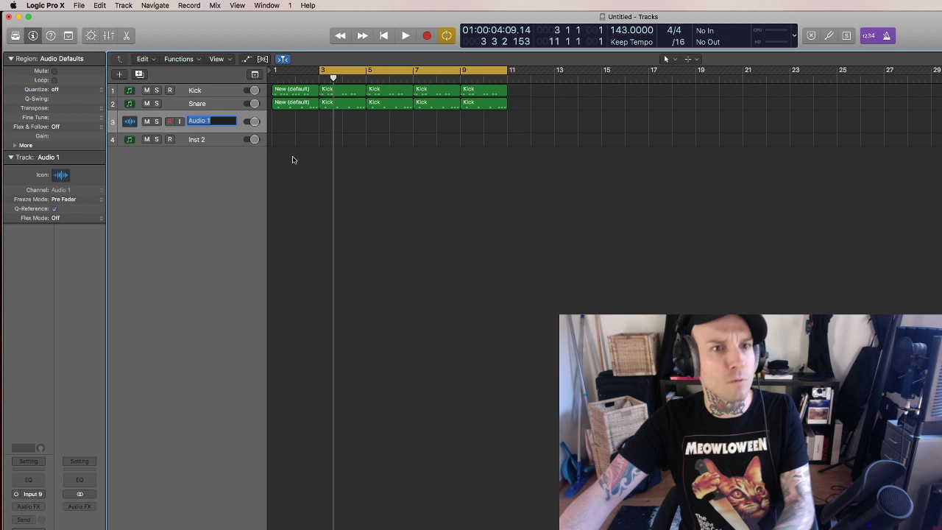
{"action": "type", "text": "Guitar"}
{"action": "key", "text": "Return"}
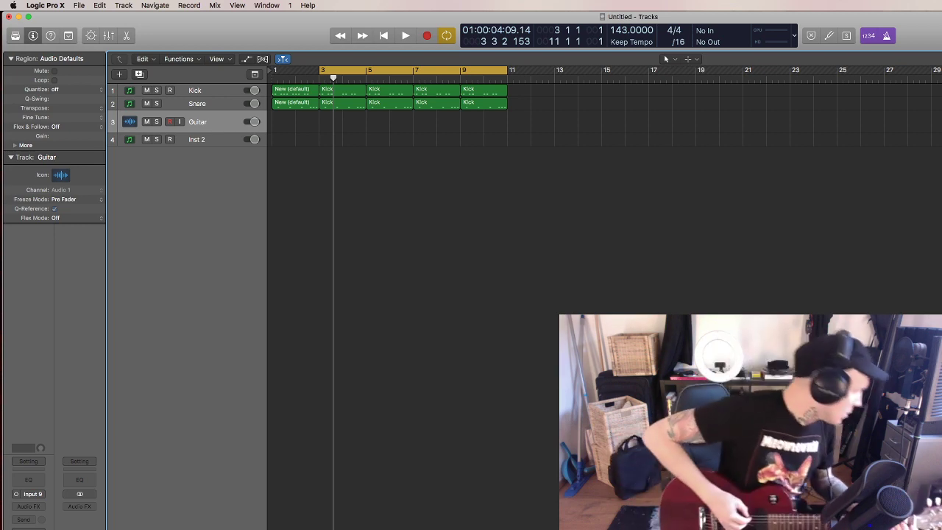
Switch to Mooer Studio For Preamp Live and look up the DJENT II preset in the preamp channel library.
{"action": "mouse_move", "coordinate": [2, 265]}
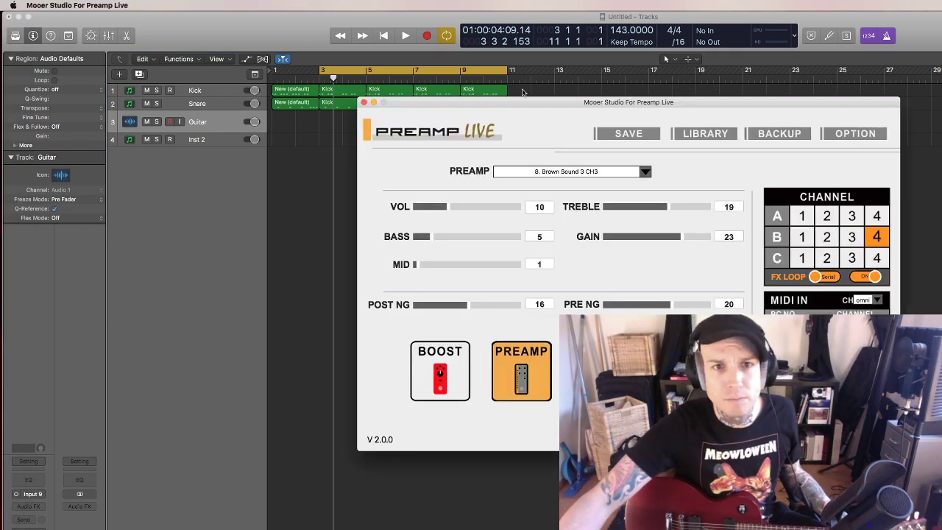
{"action": "left_click_drag", "start_coordinate": [521, 102], "coordinate": [494, 94]}
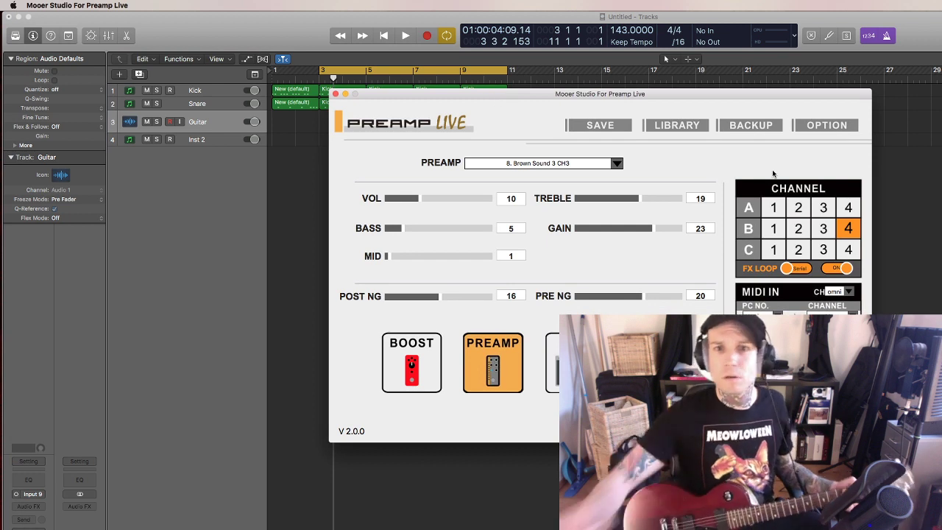
{"action": "left_click", "coordinate": [677, 126]}
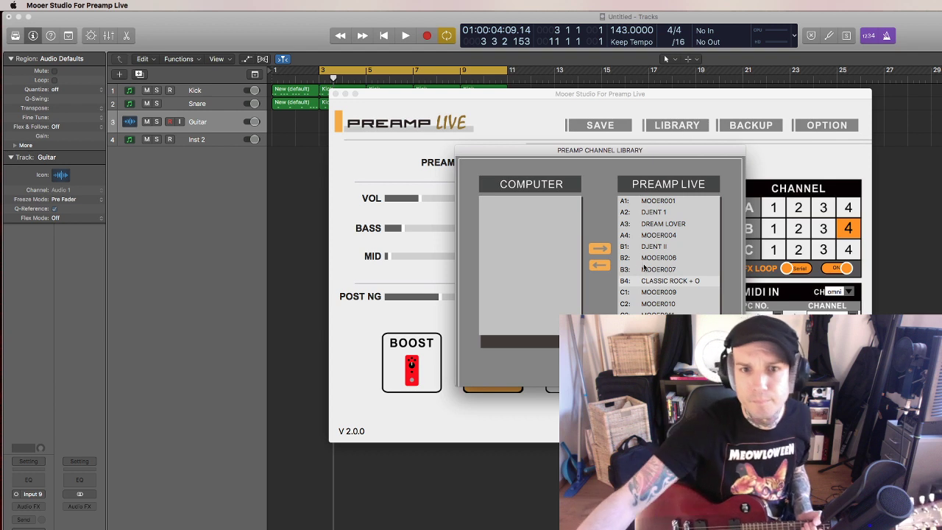
{"action": "left_click", "coordinate": [655, 235]}
{"action": "left_click", "coordinate": [654, 246]}
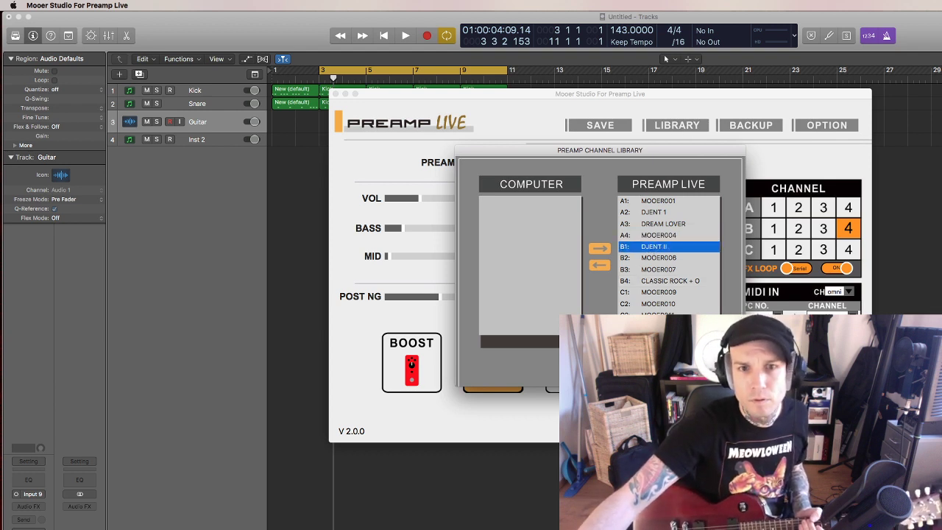
{"action": "key", "text": "Escape"}
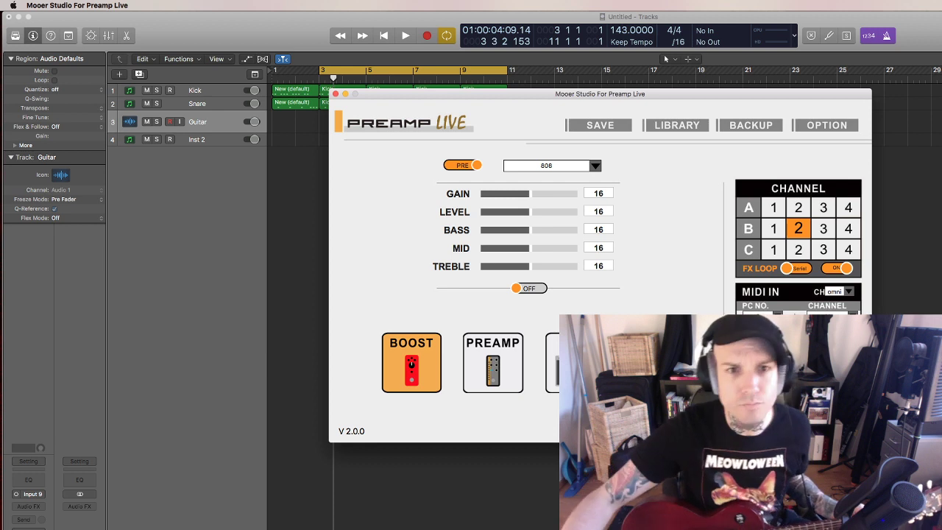
Check the cabinet settings of channel B4 and set the preamp's PRE NG value to 12.
{"action": "left_click", "coordinate": [674, 126]}
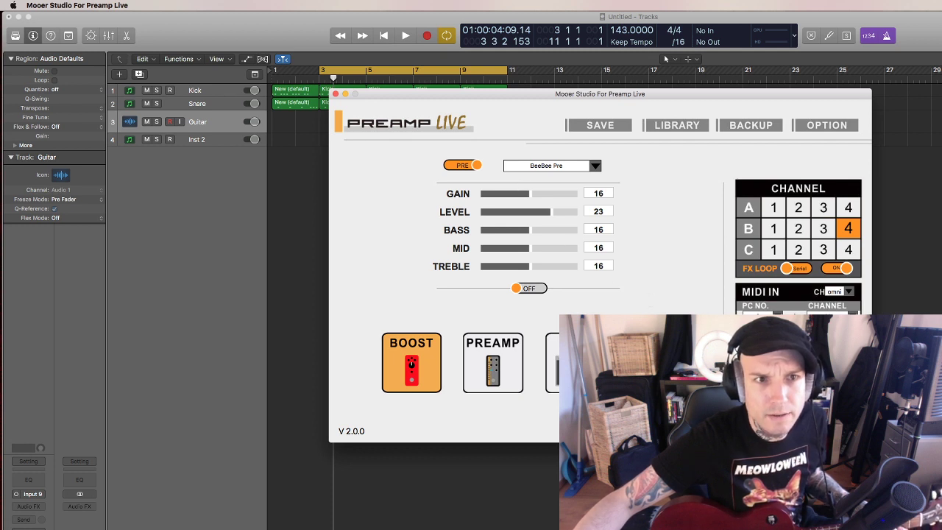
{"action": "left_click", "coordinate": [554, 362]}
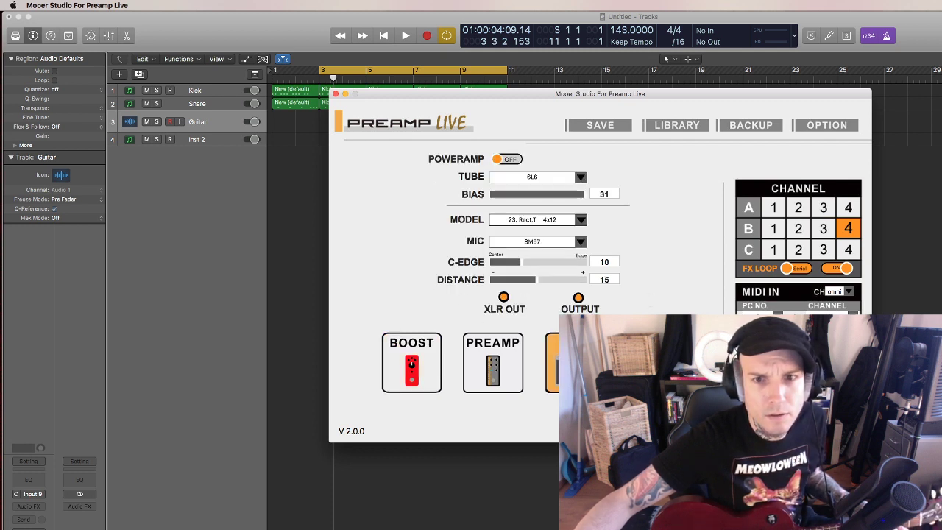
{"action": "left_click", "coordinate": [469, 375]}
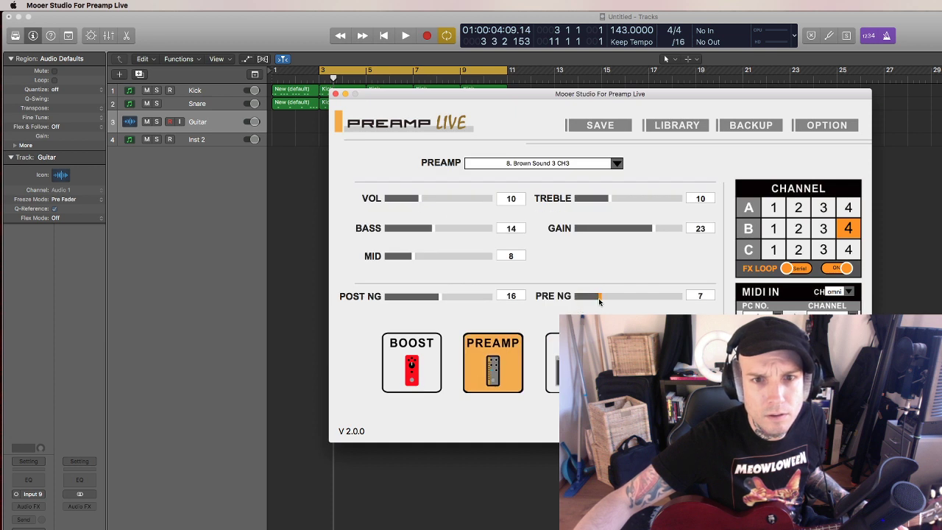
Return to Logic Pro X, arm the Guitar track for recording, and widen the track headers to show full volume sliders.
{"action": "left_click", "coordinate": [169, 125]}
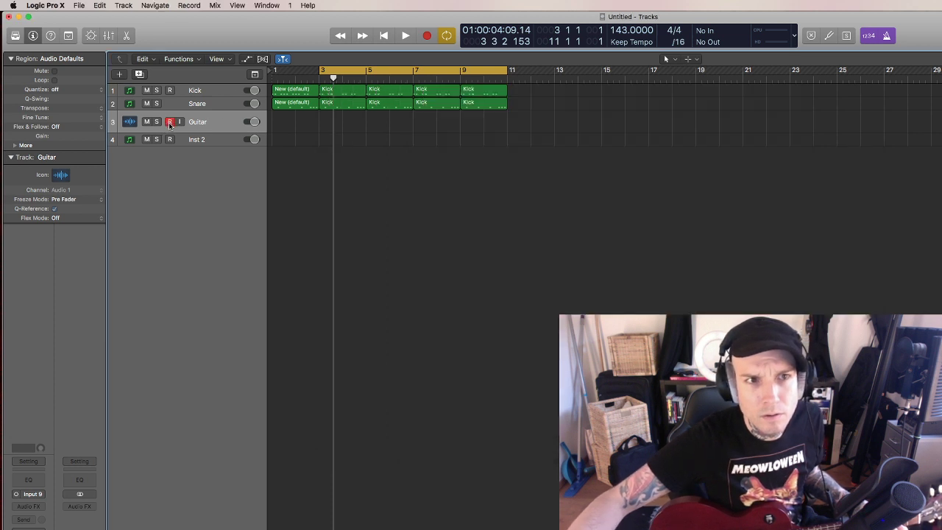
{"action": "left_click_drag", "start_coordinate": [266, 124], "coordinate": [322, 124]}
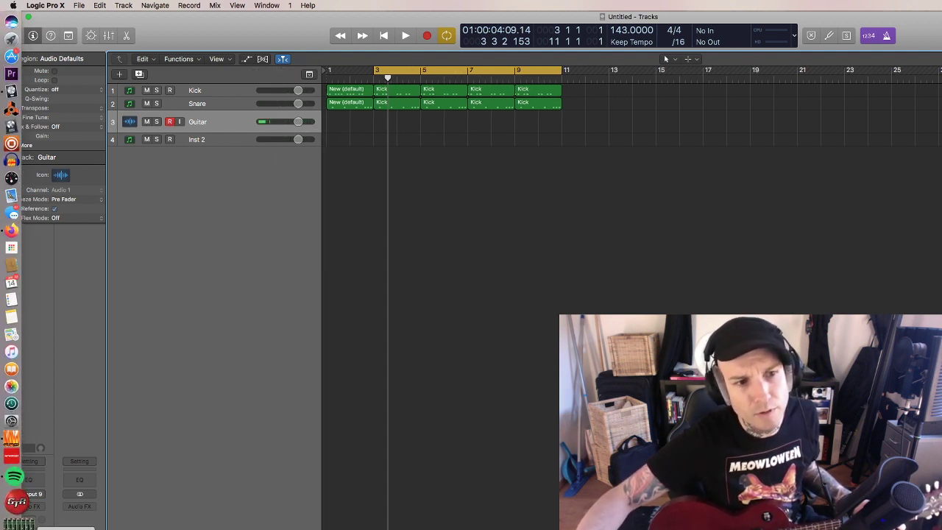
Check the input levels in Fireface Mixer and the audio levels in OBS, and return to Logic Pro X.
{"action": "left_click", "coordinate": [18, 521]}
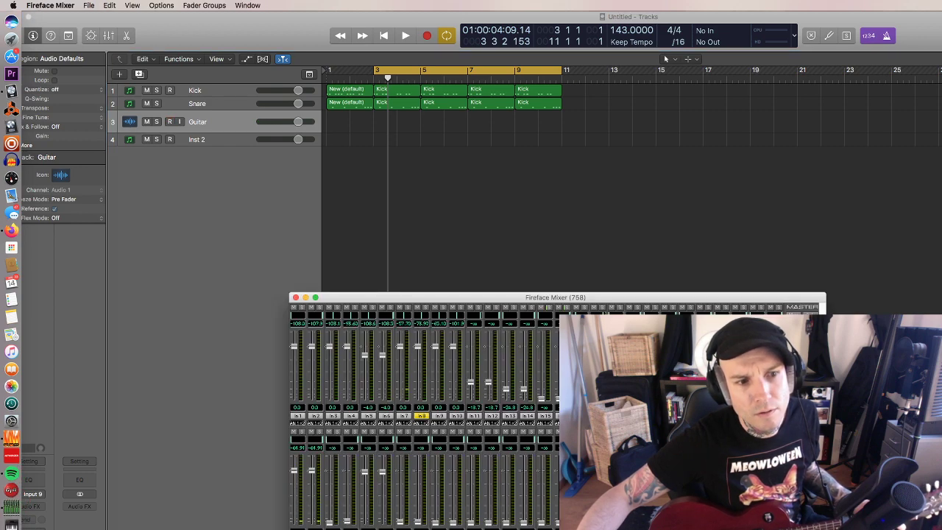
{"action": "key", "text": "super+Tab"}
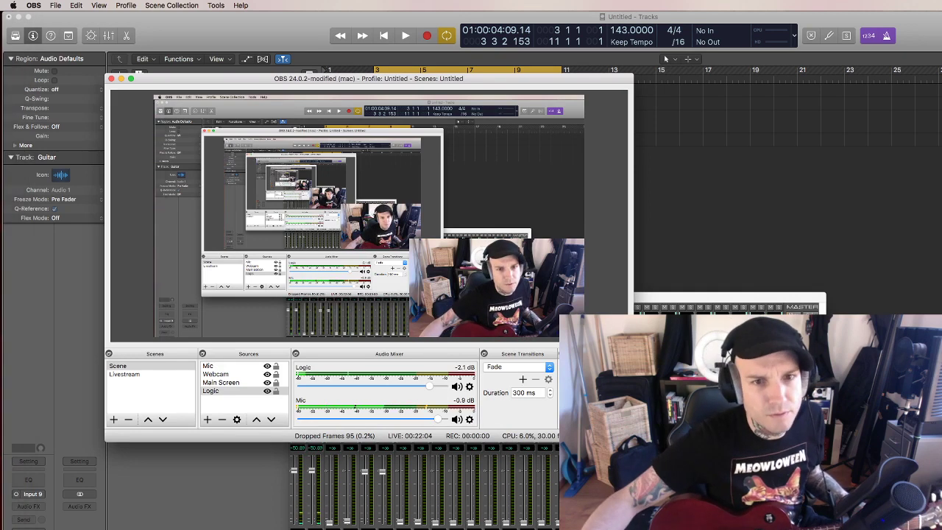
{"action": "key", "text": "super+Tab"}
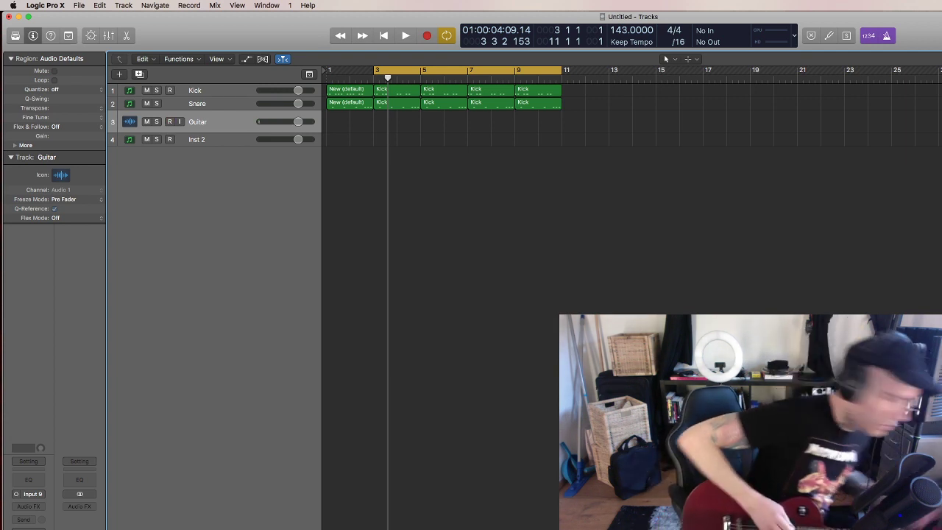
Switch to Mooer Studio For Preamp Live, set the power amp tube to EL 84, and try the power amp on and off.
{"action": "mouse_move", "coordinate": [4, 294]}
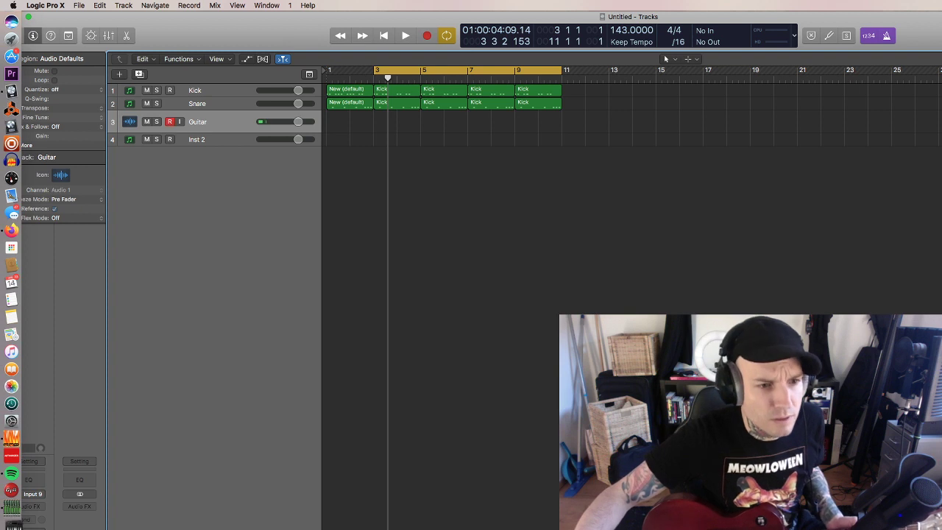
{"action": "left_click", "coordinate": [12, 439]}
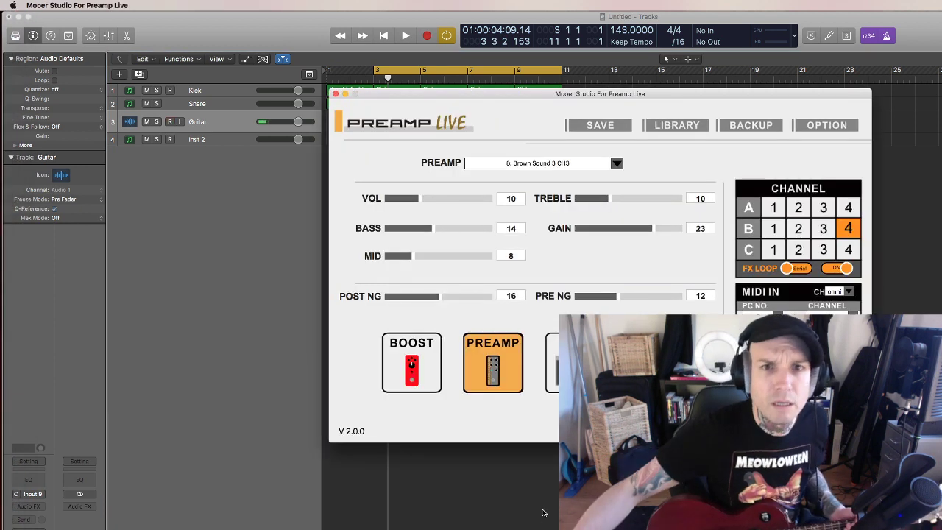
{"action": "left_click", "coordinate": [554, 364]}
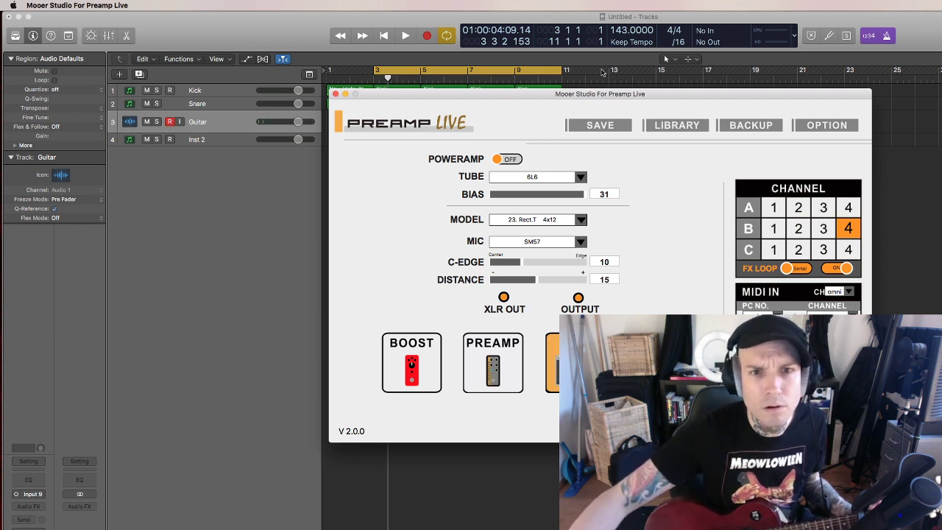
{"action": "left_click", "coordinate": [582, 179]}
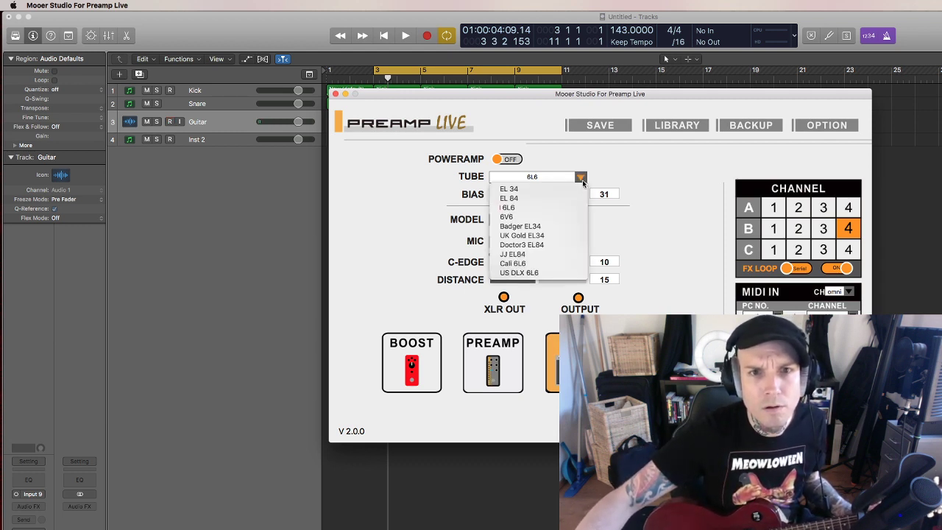
{"action": "left_click", "coordinate": [560, 201]}
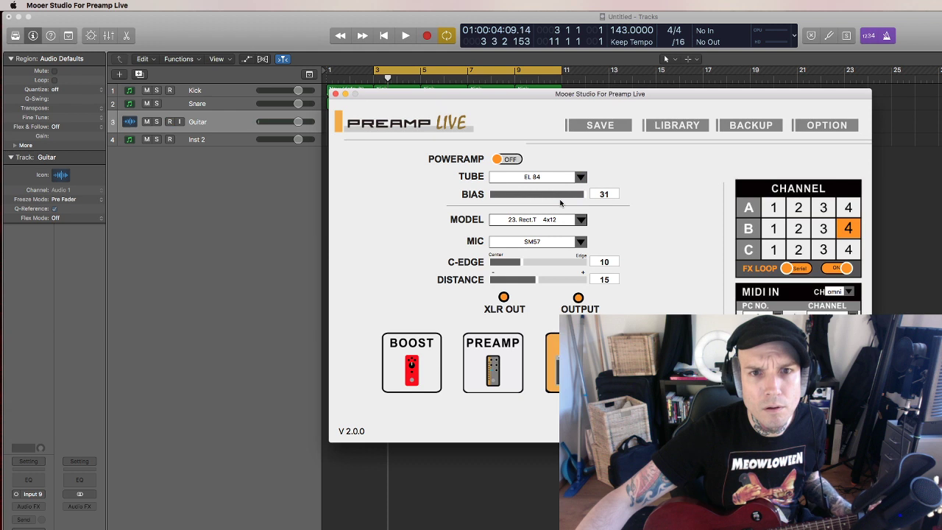
{"action": "left_click", "coordinate": [513, 160]}
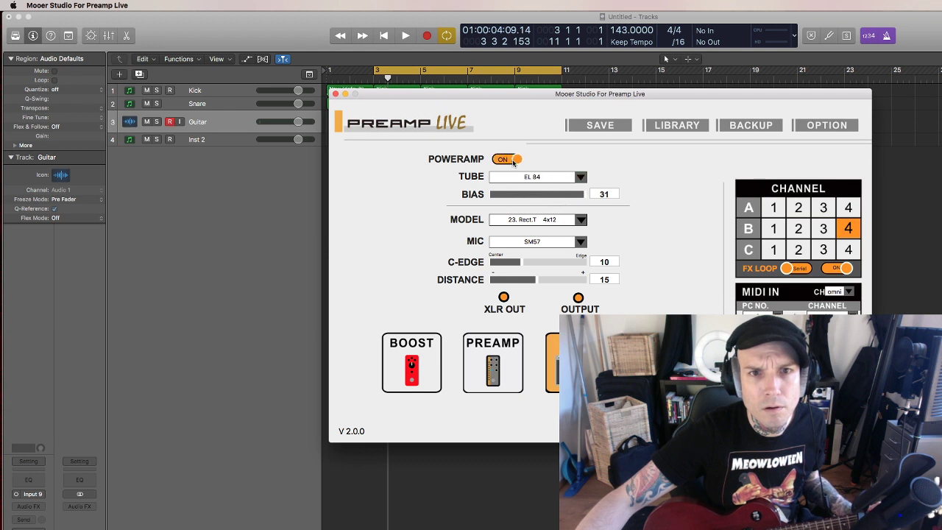
{"action": "left_click", "coordinate": [517, 162]}
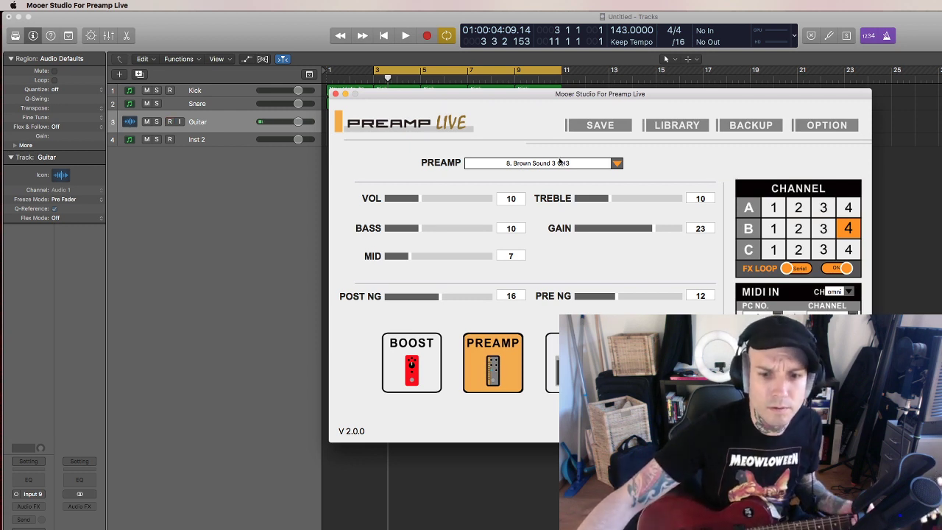
Return to Logic Pro X, record a guitar take from bar 3 to about bar 7, and delete it with its audio file.
{"action": "left_click_drag", "start_coordinate": [377, 97], "coordinate": [483, 201]}
{"action": "left_click", "coordinate": [413, 219]}
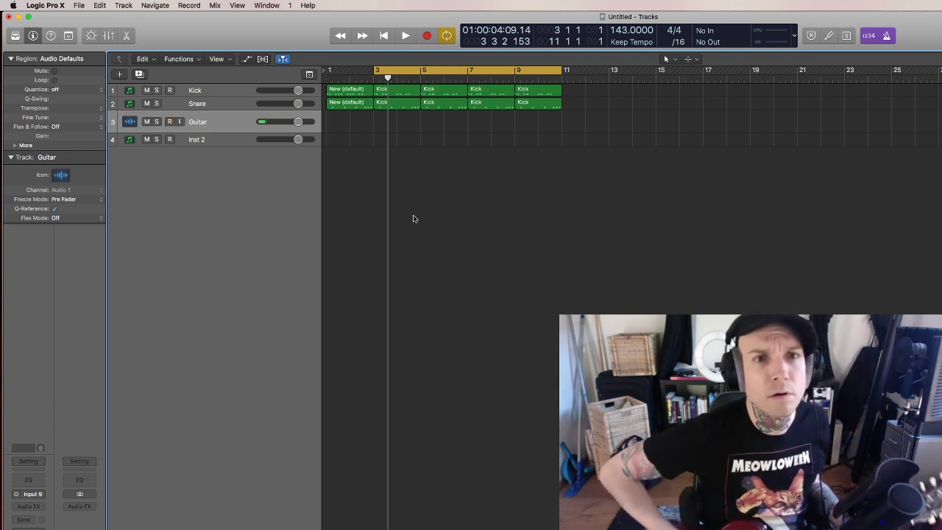
{"action": "key", "text": "space"}
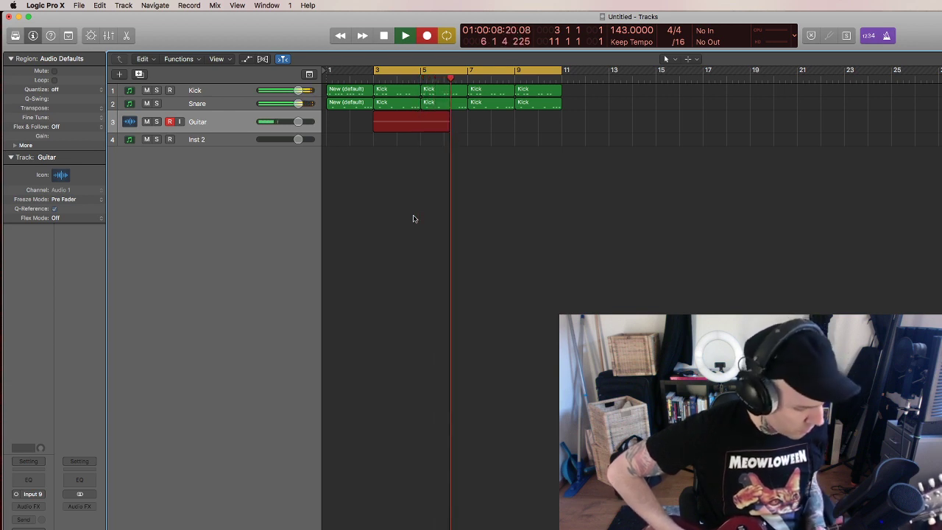
{"action": "key", "text": "space"}
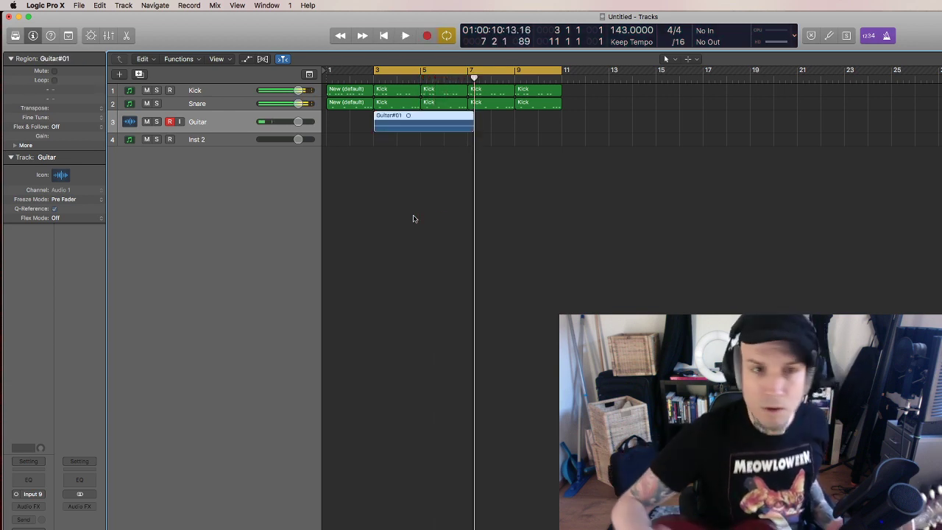
{"action": "key", "text": "Delete"}
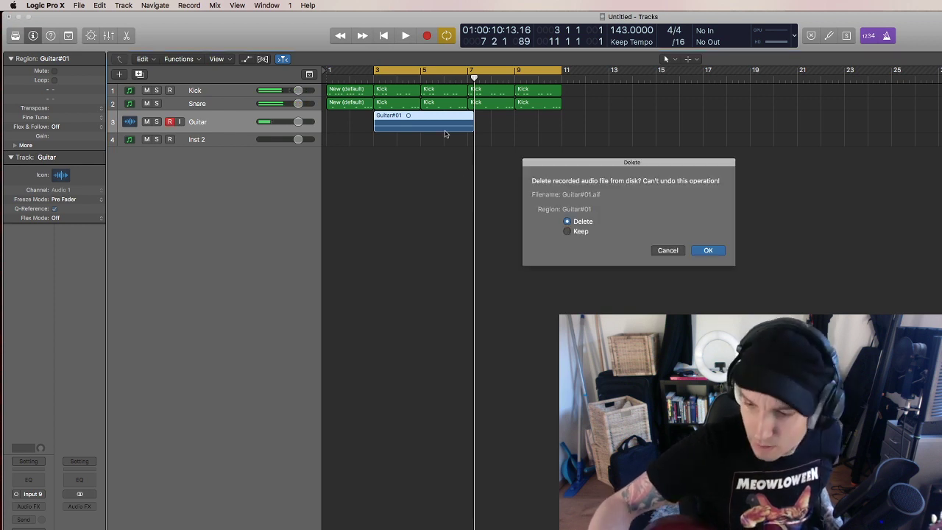
{"action": "key", "text": "Return"}
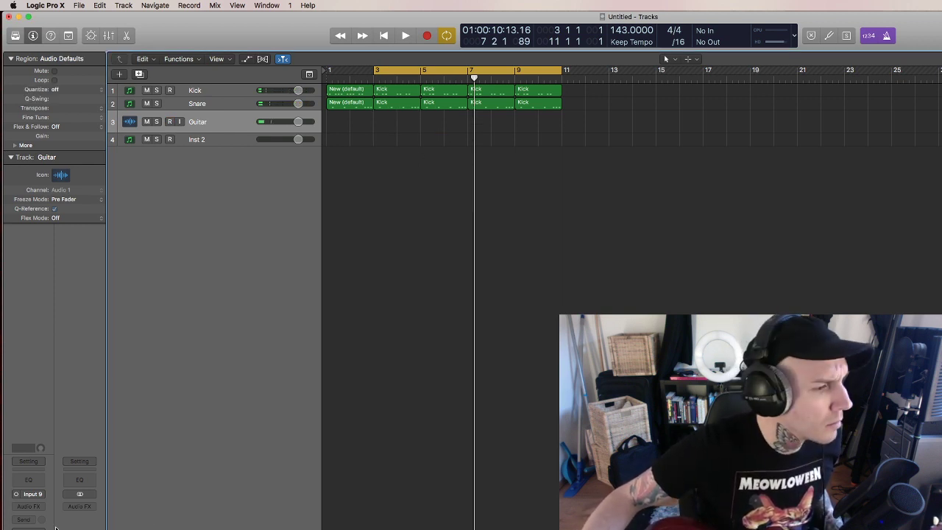
Change the Guitar track's input to Input 7 and turn its volume slider fully down.
{"action": "left_click", "coordinate": [32, 494]}
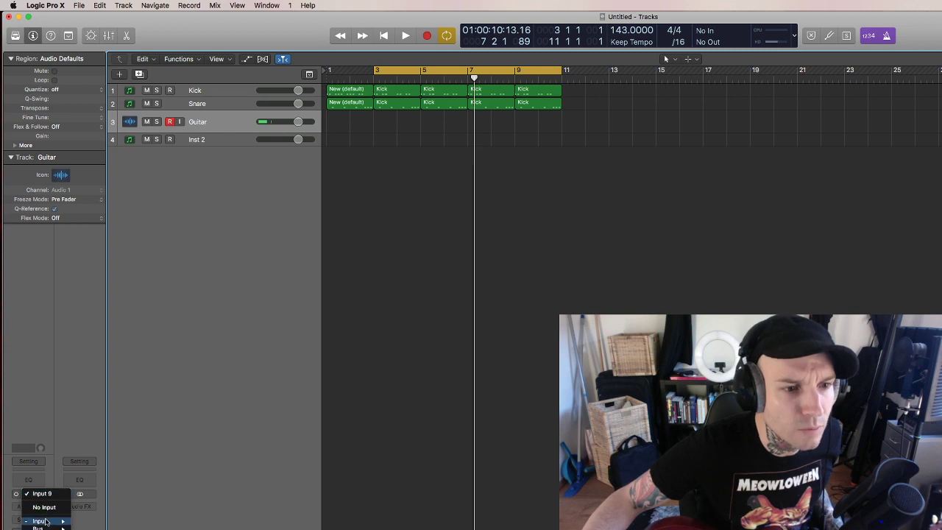
{"action": "mouse_move", "coordinate": [51, 521]}
{"action": "key", "text": "Escape"}
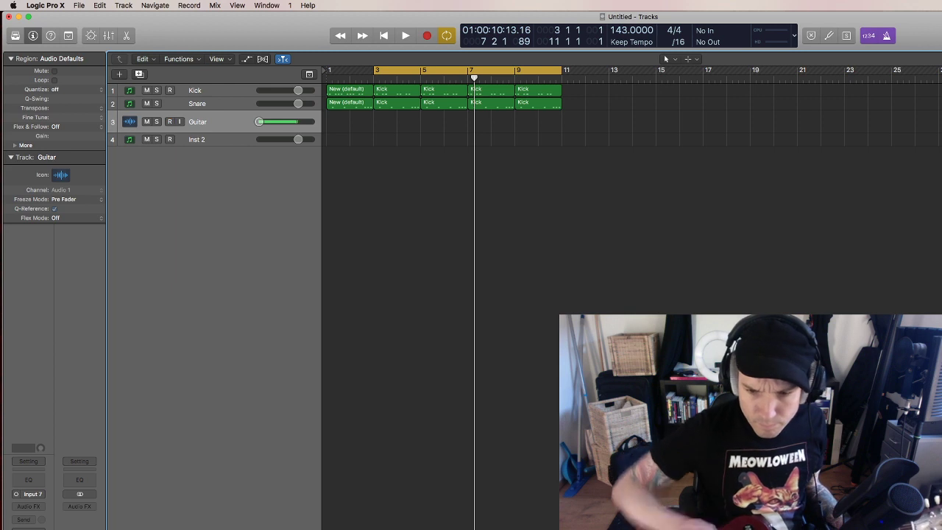
Record another guitar take from bar 3, play it back on a slightly taller Guitar track, and delete the take.
{"action": "key", "text": "r"}
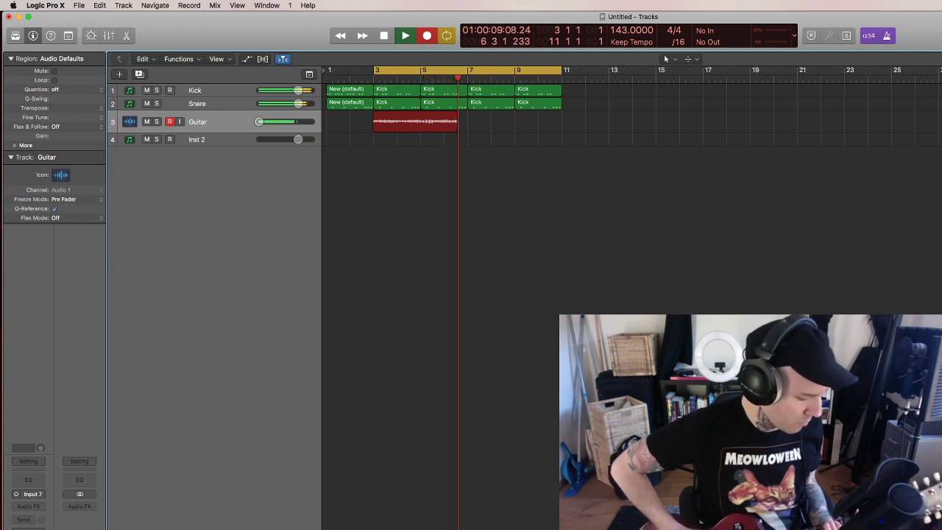
{"action": "key", "text": "space"}
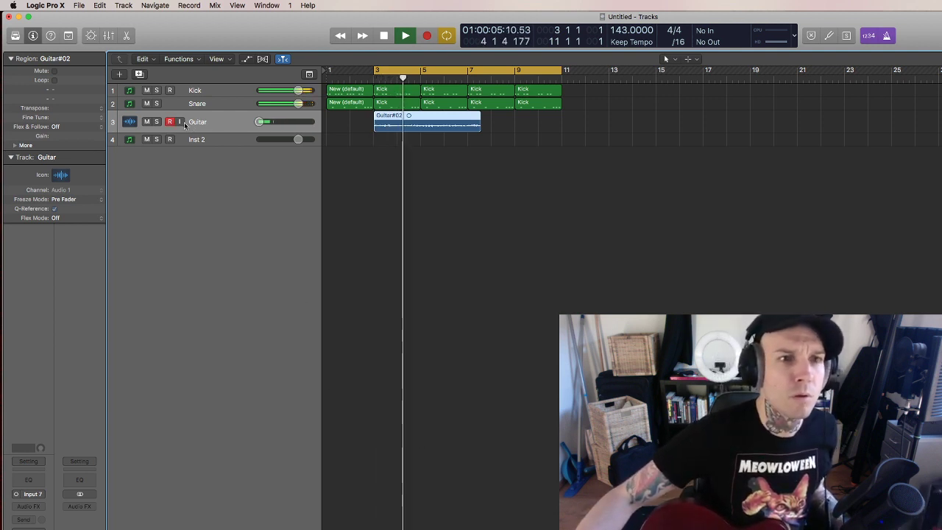
{"action": "left_click_drag", "start_coordinate": [210, 133], "coordinate": [209, 137]}
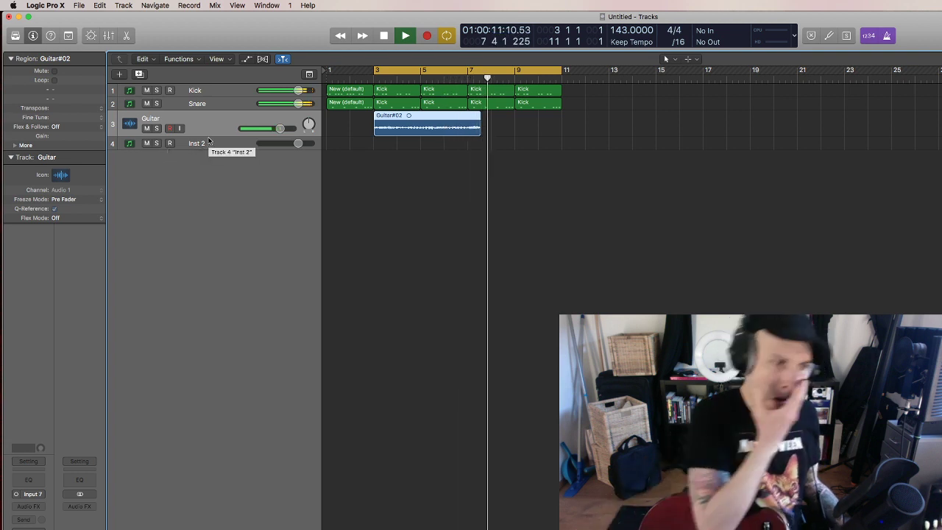
{"action": "key", "text": "space"}
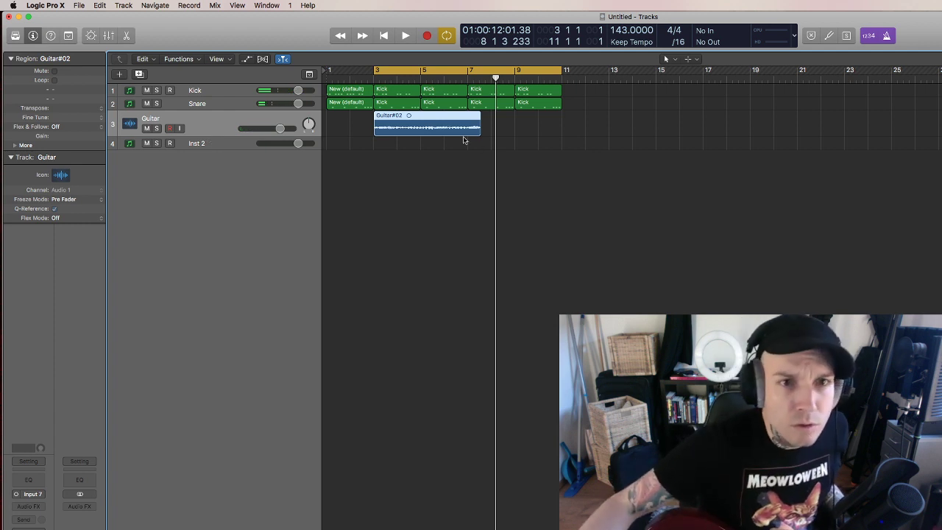
{"action": "key", "text": "Delete"}
{"action": "key", "text": "Return"}
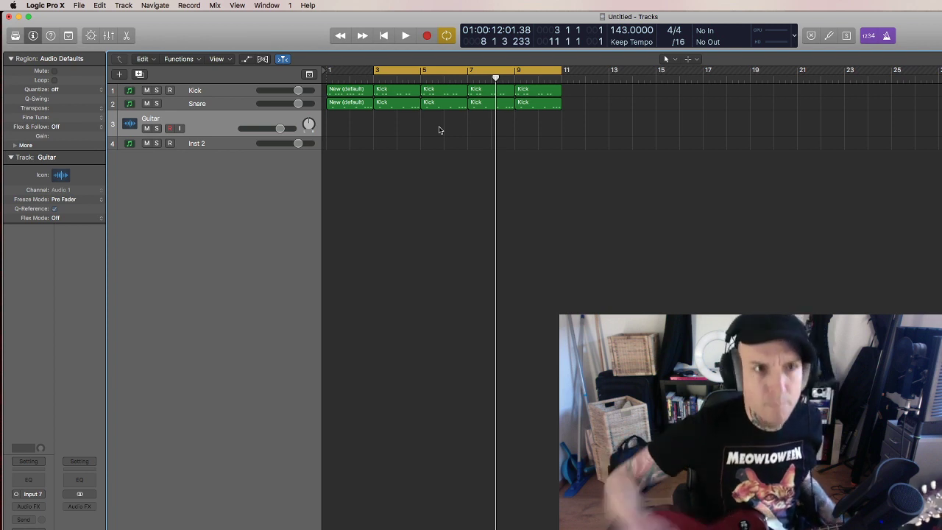
Arm the Guitar track, check the Loopback Audio 2 sources in Loopback, and raise the Guitar volume slider to just under halfway.
{"action": "left_click", "coordinate": [169, 129]}
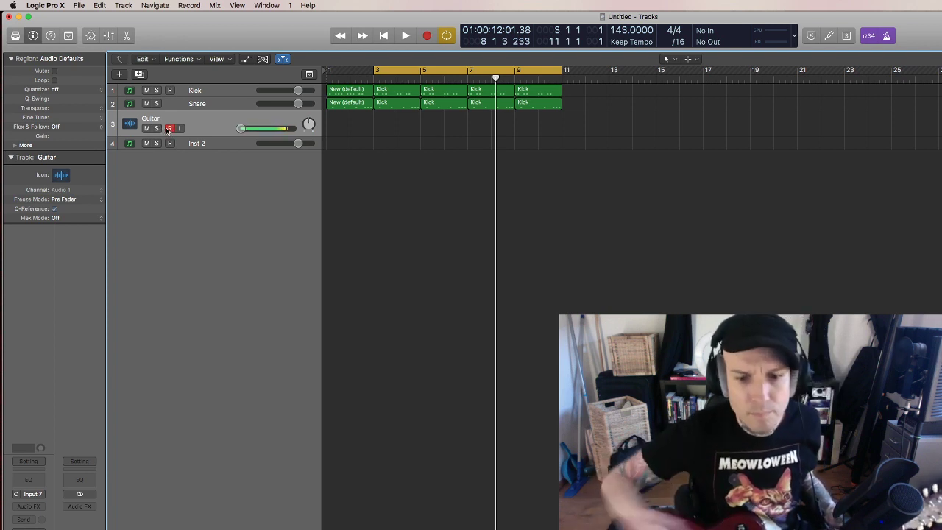
{"action": "left_click", "coordinate": [11, 144]}
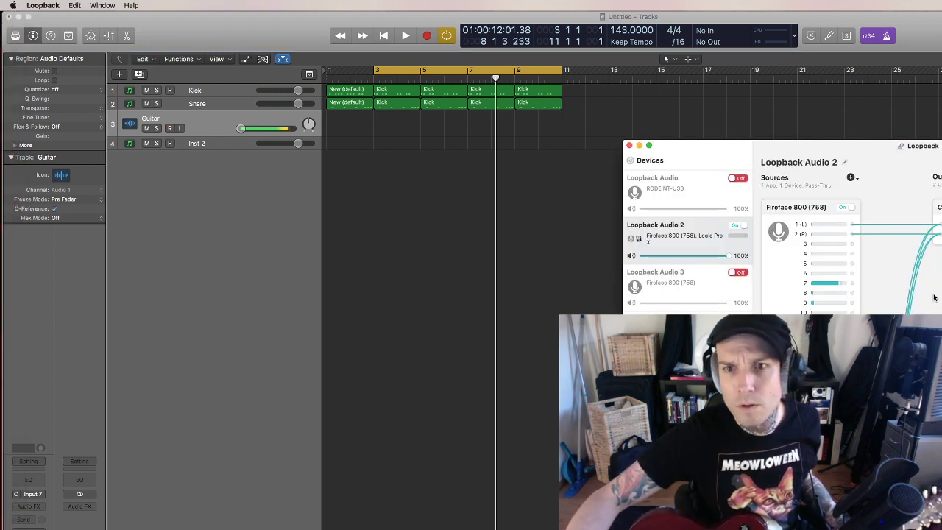
{"action": "scroll", "coordinate": [935, 297], "scroll_direction": "down", "scroll_amount": 5}
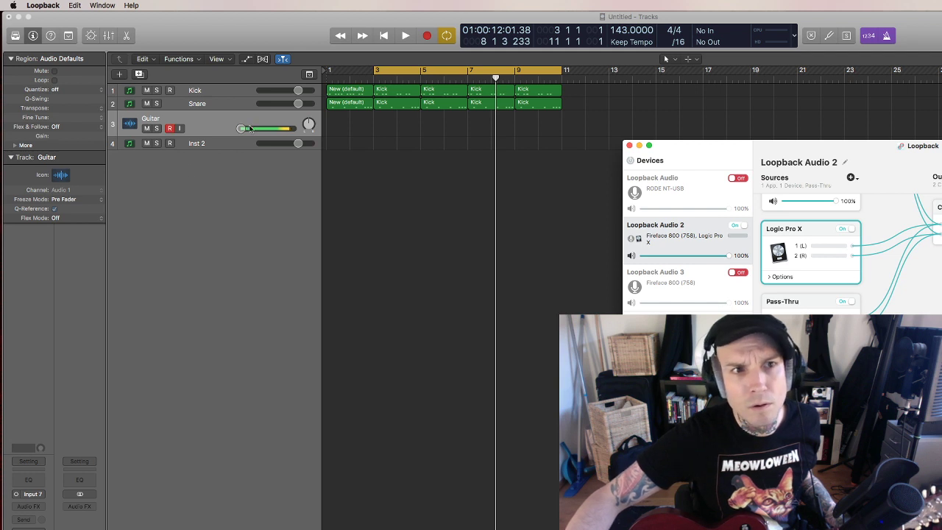
{"action": "left_click_drag", "start_coordinate": [251, 129], "coordinate": [263, 130]}
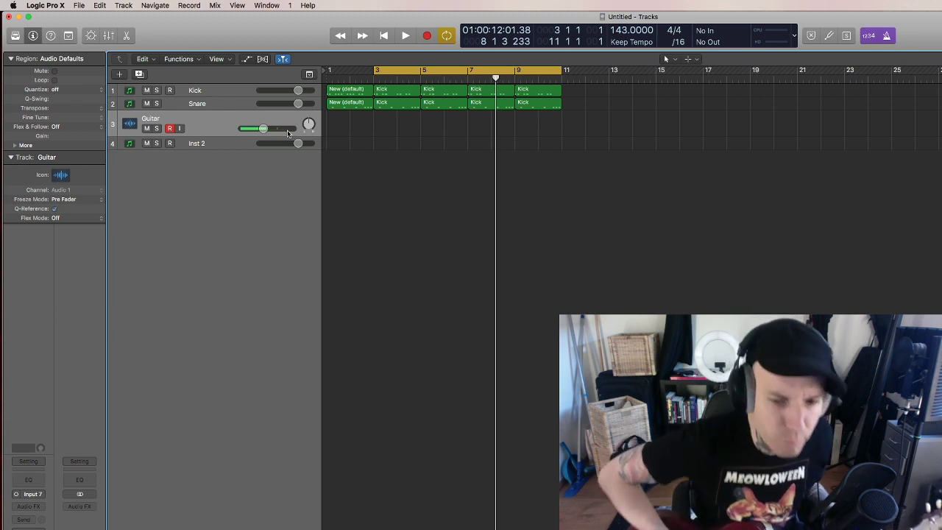
Play the kick and snare loop twice with the Guitar track armed to rehearse the riff against the drums.
{"action": "key", "text": "space"}
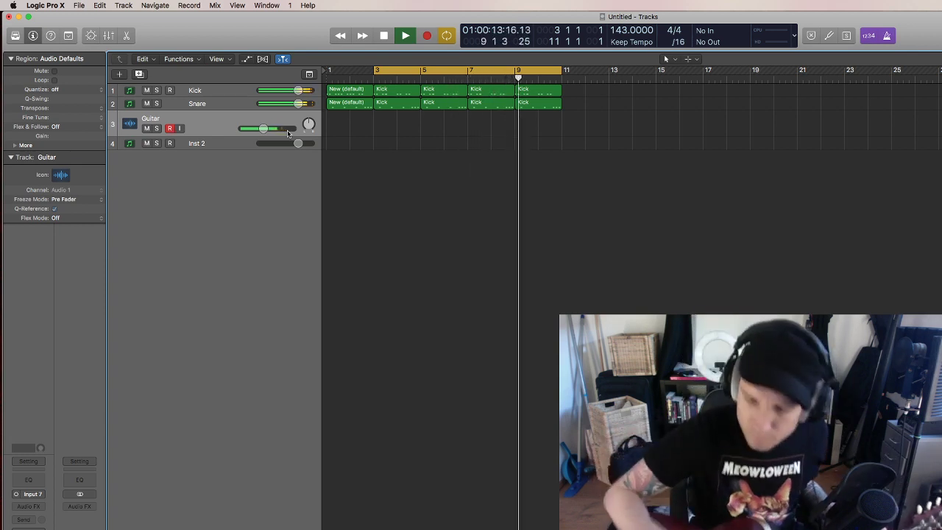
{"action": "key", "text": "space"}
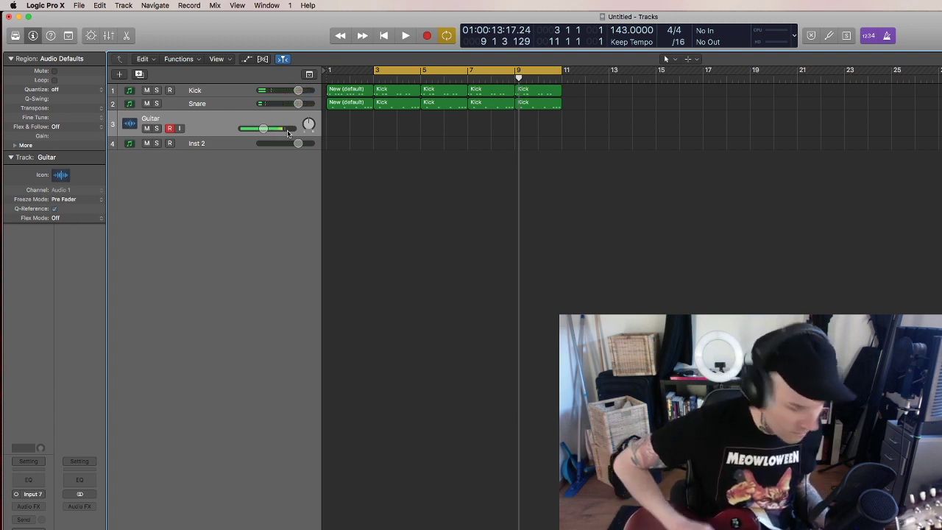
{"action": "key", "text": "space"}
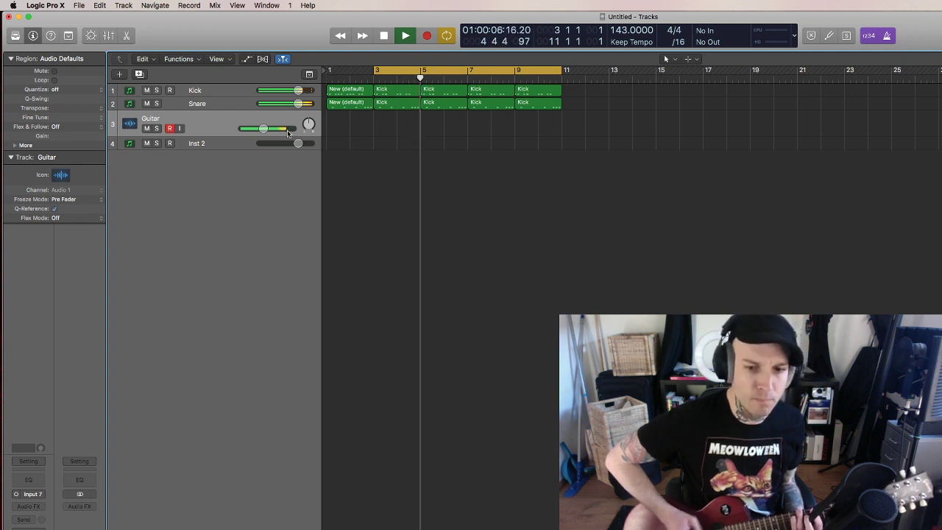
{"action": "key", "text": "space"}
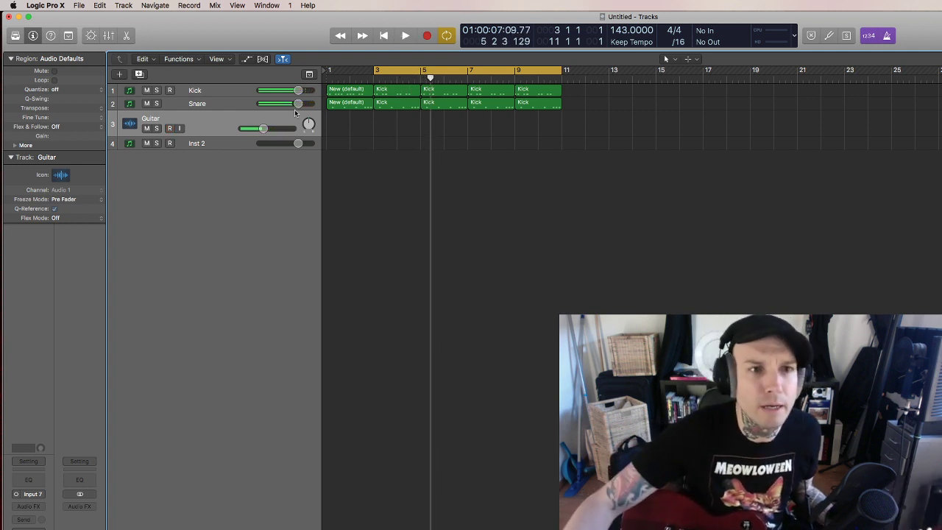
Set the cycle range from bar 2 to bar 8 and record a first guitar take over it.
{"action": "left_click_drag", "start_coordinate": [351, 73], "coordinate": [486, 83]}
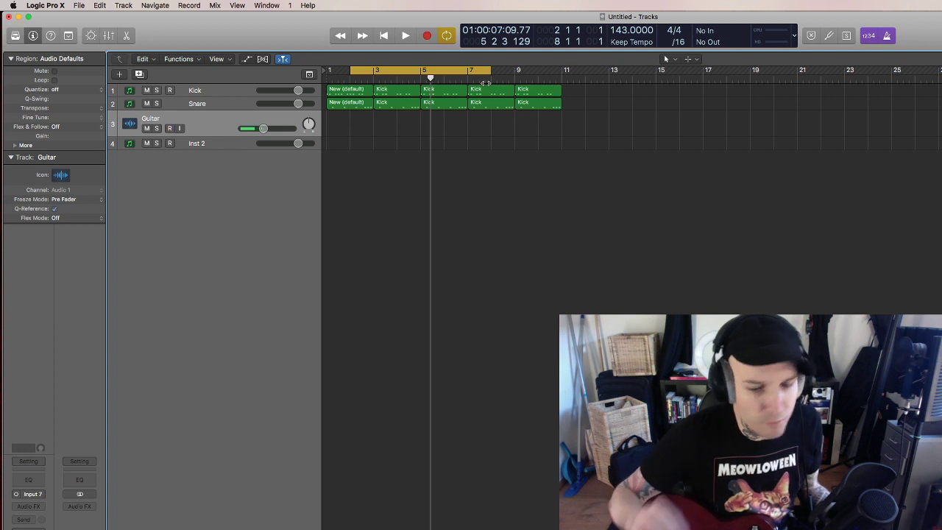
{"action": "key", "text": "r"}
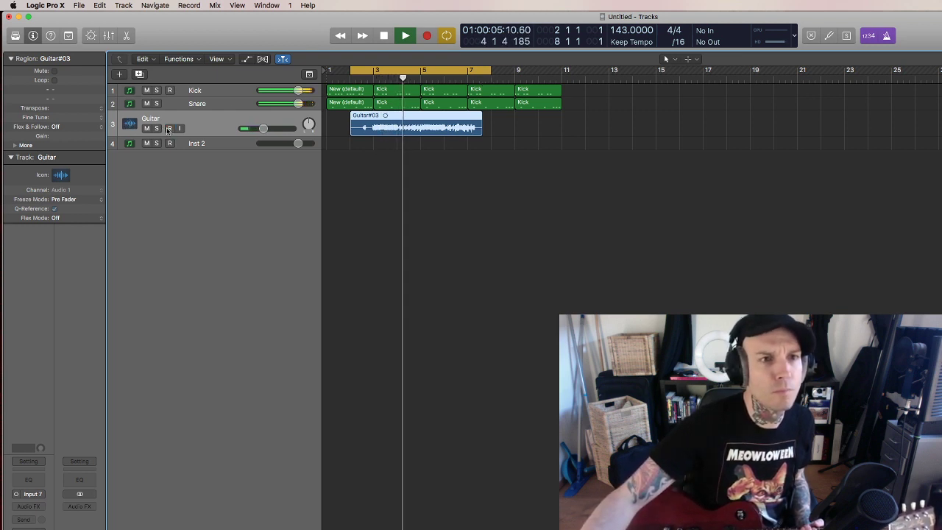
Lower the Guitar track's playback volume to about the middle, make the track taller, and stop playback of the first take.
{"action": "left_click_drag", "start_coordinate": [281, 129], "coordinate": [269, 129]}
{"action": "left_click_drag", "start_coordinate": [193, 138], "coordinate": [195, 158]}
{"action": "left_click", "coordinate": [463, 228]}
{"action": "key", "text": "space"}
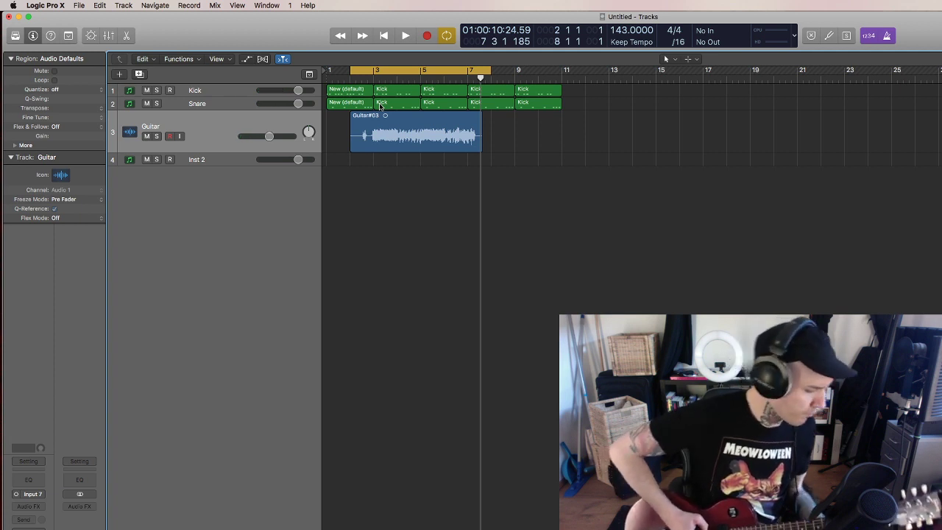
Record the second and third guitar takes over bars 2 to 8, playing each one back.
{"action": "key", "text": "r"}
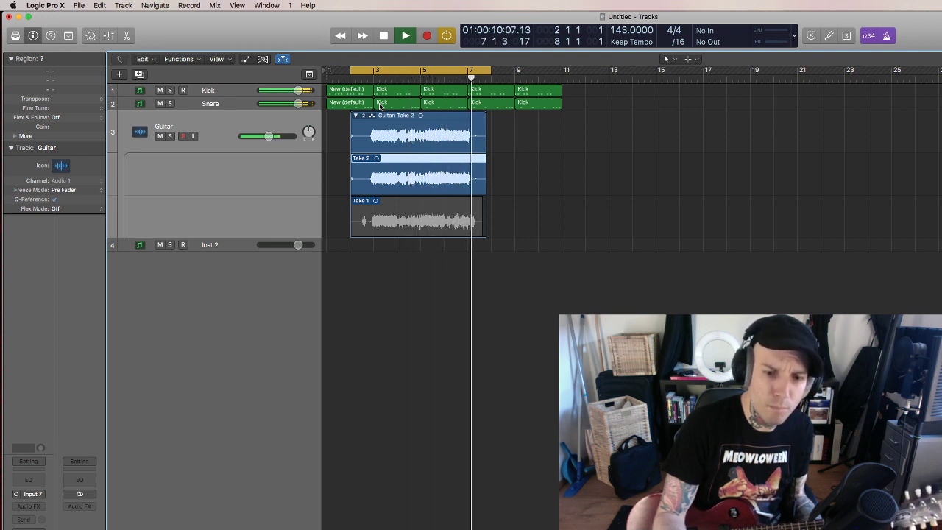
{"action": "key", "text": "space"}
{"action": "key", "text": "r"}
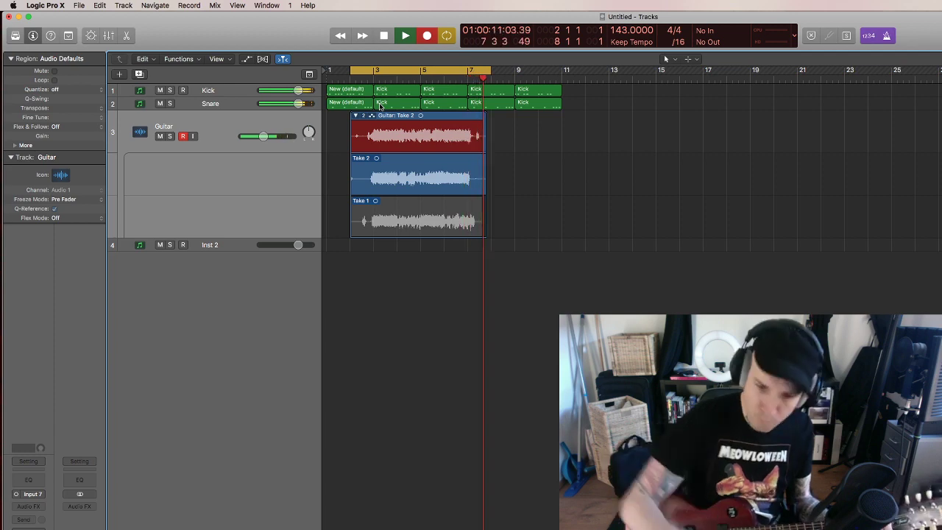
{"action": "key", "text": "space"}
{"action": "key", "text": "space"}
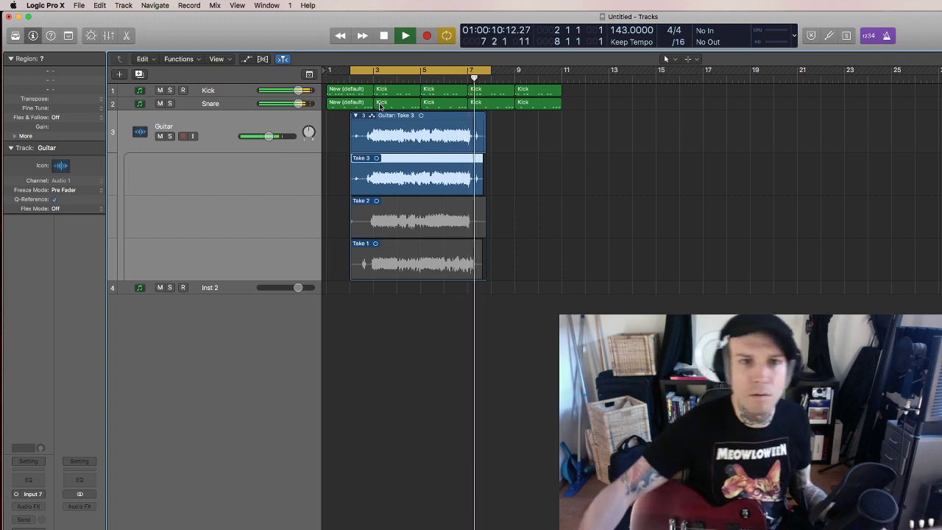
{"action": "key", "text": "space"}
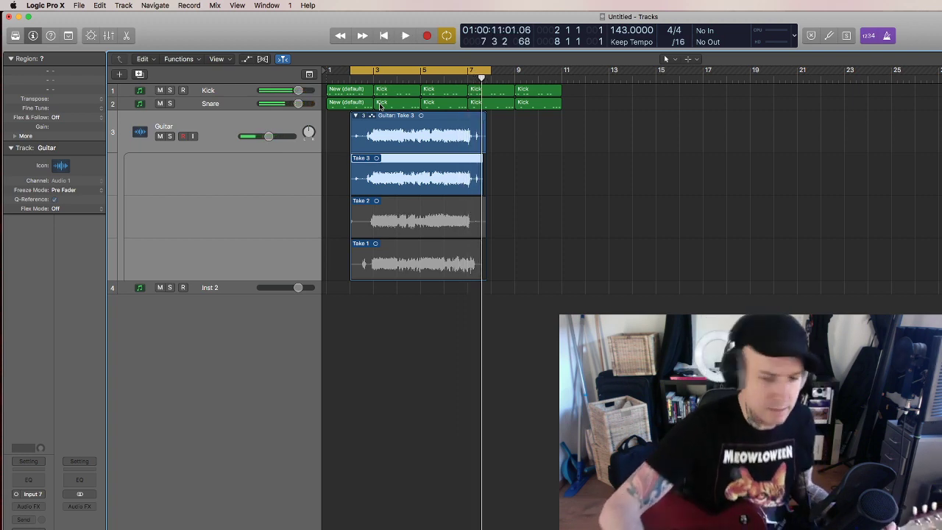
Record a fourth guitar take over the same cycle range and listen to its opening bars.
{"action": "key", "text": "Return"}
{"action": "key", "text": "space"}
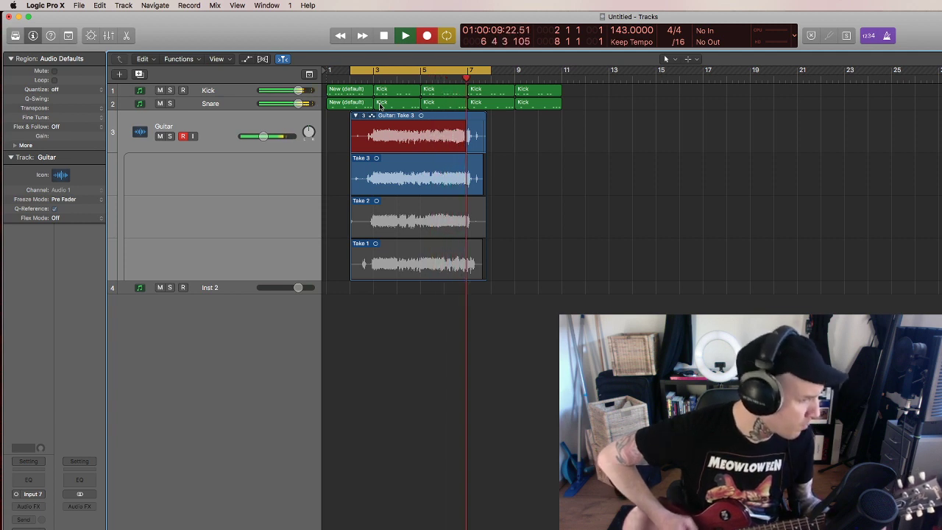
{"action": "key", "text": "space"}
{"action": "key", "text": "space"}
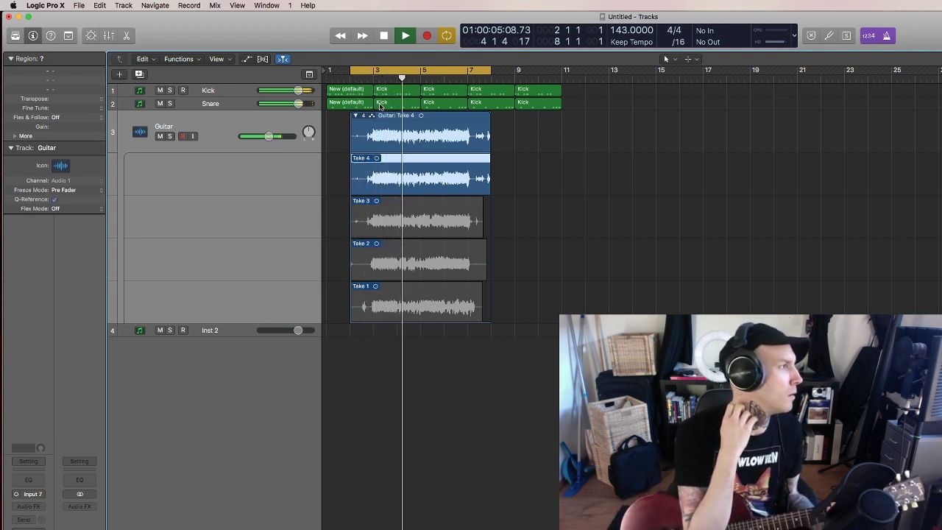
{"action": "key", "text": "space"}
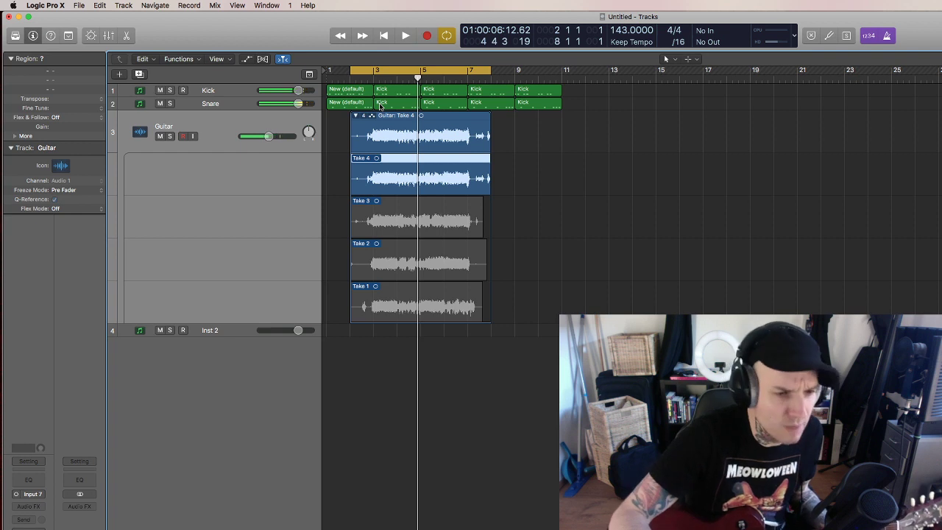
Record a fifth guitar take from bar 2, play it back, and re-arm the Guitar track.
{"action": "key", "text": "r"}
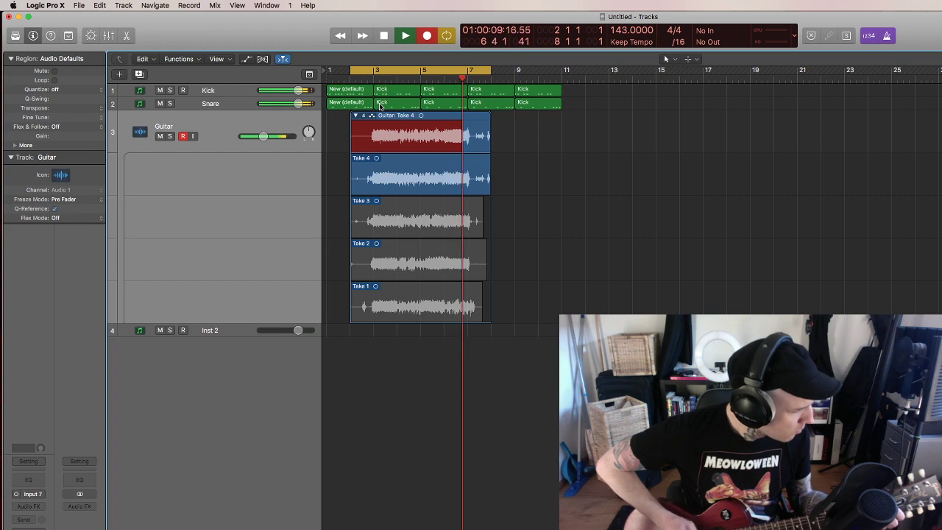
{"action": "key", "text": "space"}
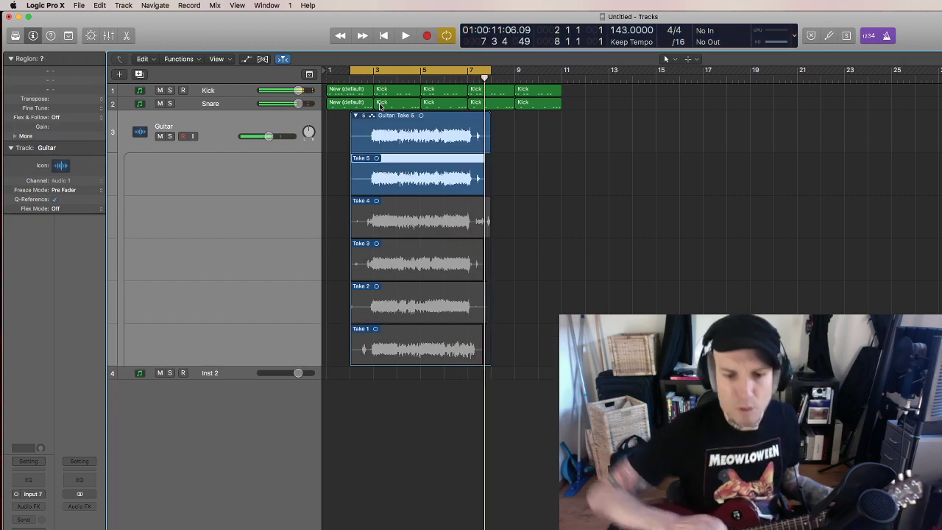
{"action": "key", "text": "space"}
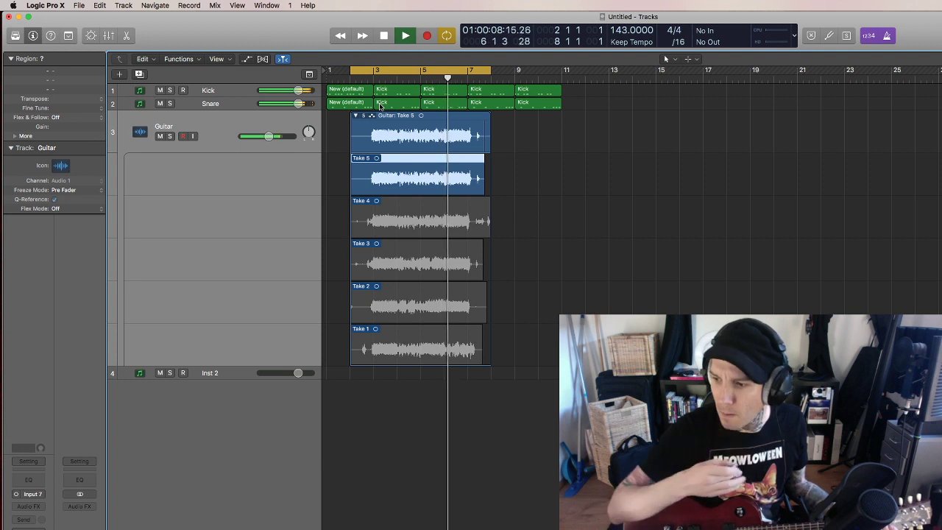
{"action": "key", "text": "space"}
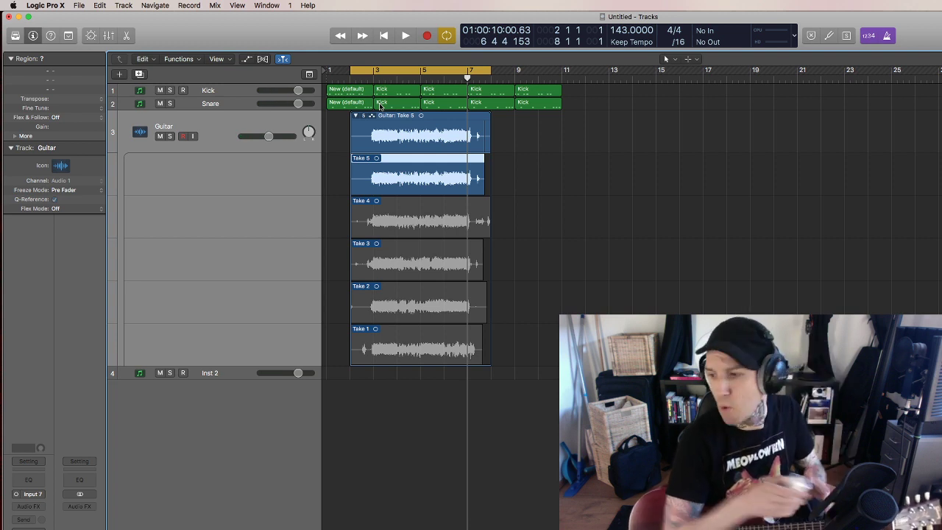
{"action": "left_click", "coordinate": [184, 136]}
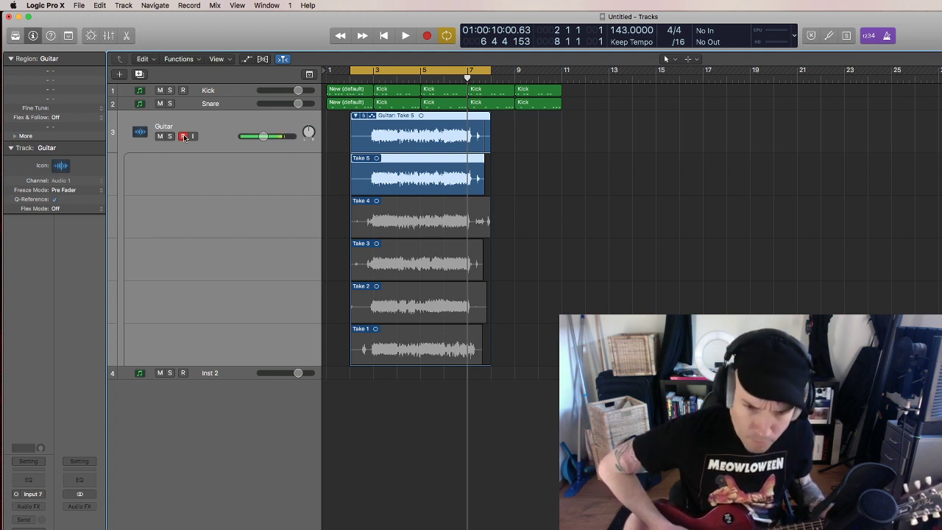
{"action": "key", "text": "r"}
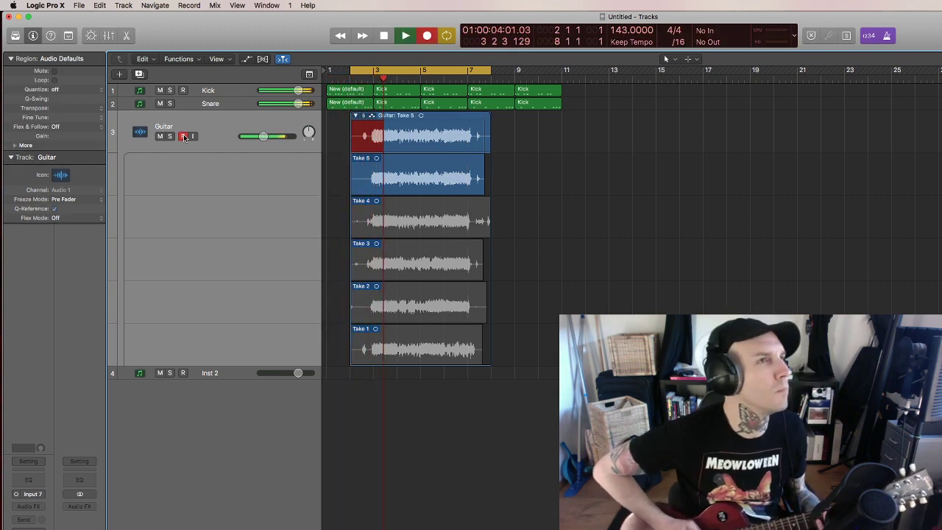
{"action": "key", "text": "space"}
{"action": "key", "text": "super+z"}
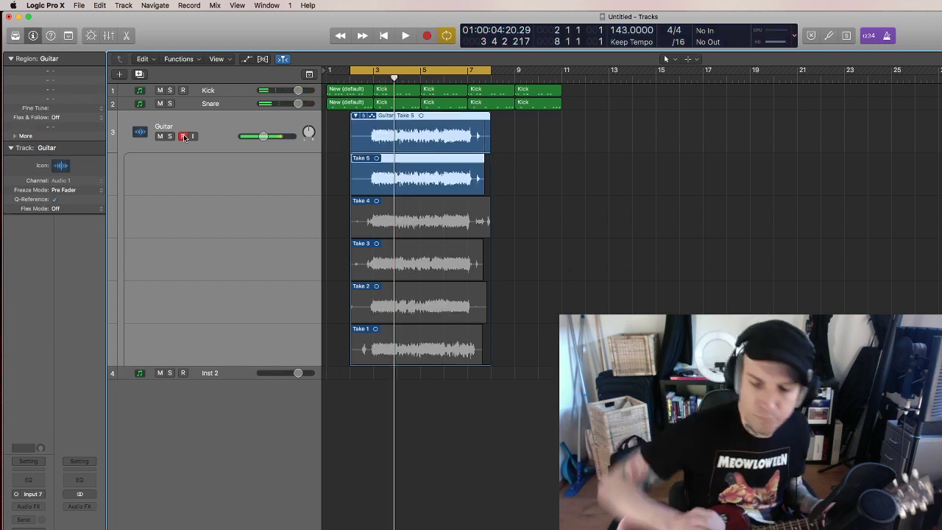
Record a sixth guitar take, play it back with the Guitar track disarmed, and arm the track again.
{"action": "key", "text": "Return"}
{"action": "key", "text": "r"}
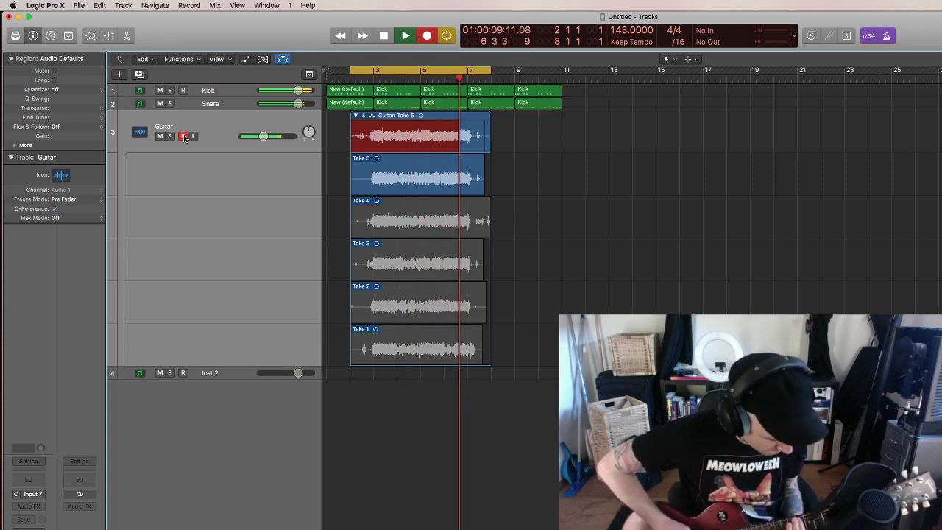
{"action": "key", "text": "space"}
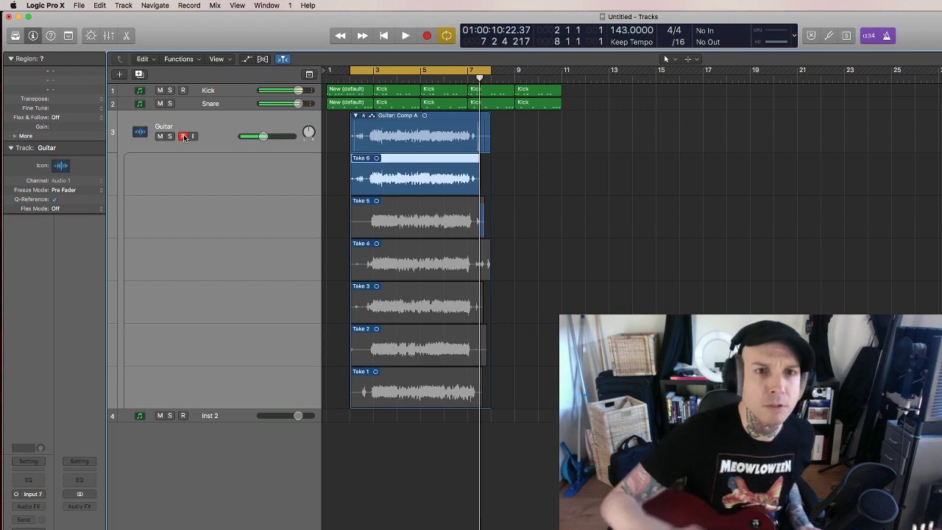
{"action": "key", "text": "space"}
{"action": "left_click", "coordinate": [184, 136]}
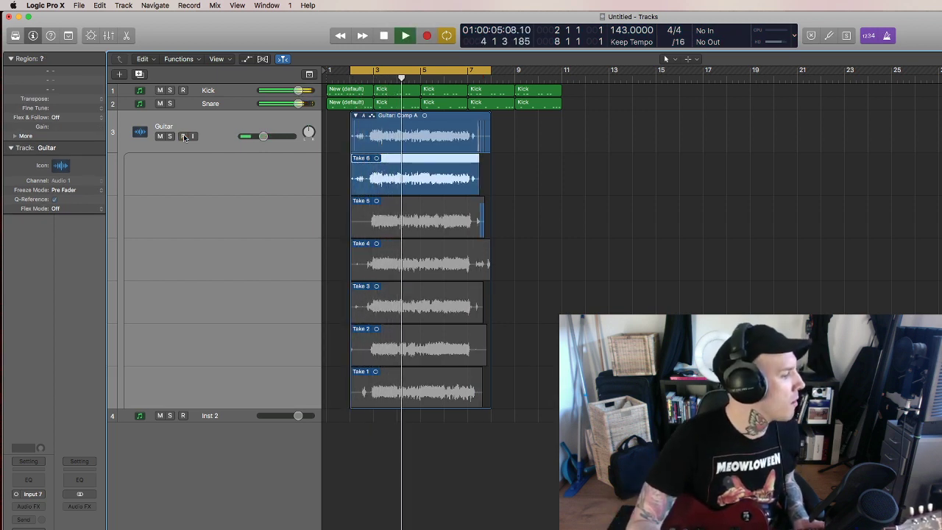
{"action": "left_click", "coordinate": [184, 137]}
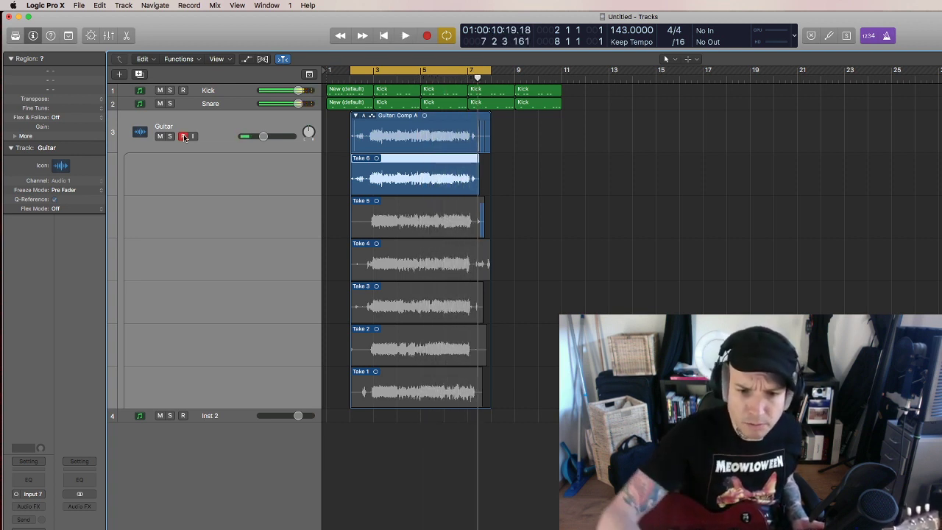
Record a seventh guitar take, and restart the next recording from the beginning to capture a full eighth take.
{"action": "key", "text": "Return"}
{"action": "key", "text": "space"}
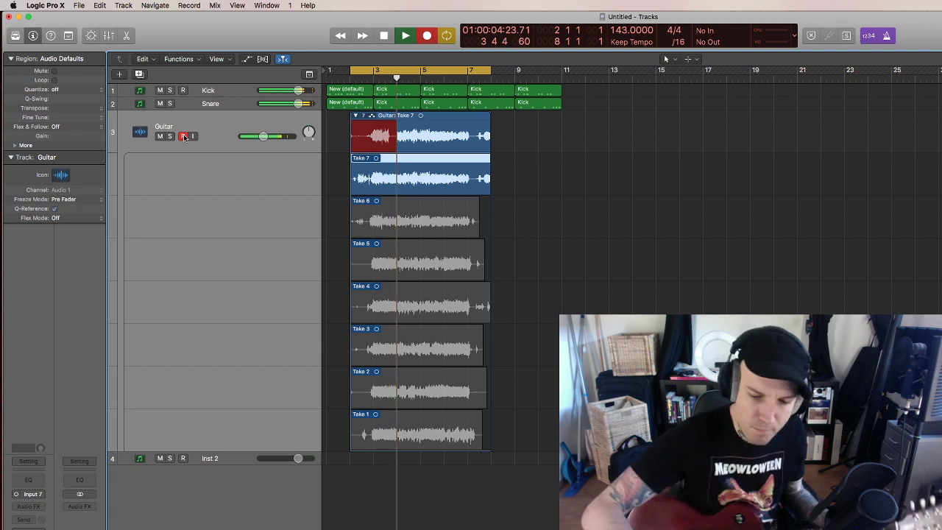
{"action": "key", "text": "space"}
{"action": "key", "text": "Return"}
{"action": "key", "text": "space"}
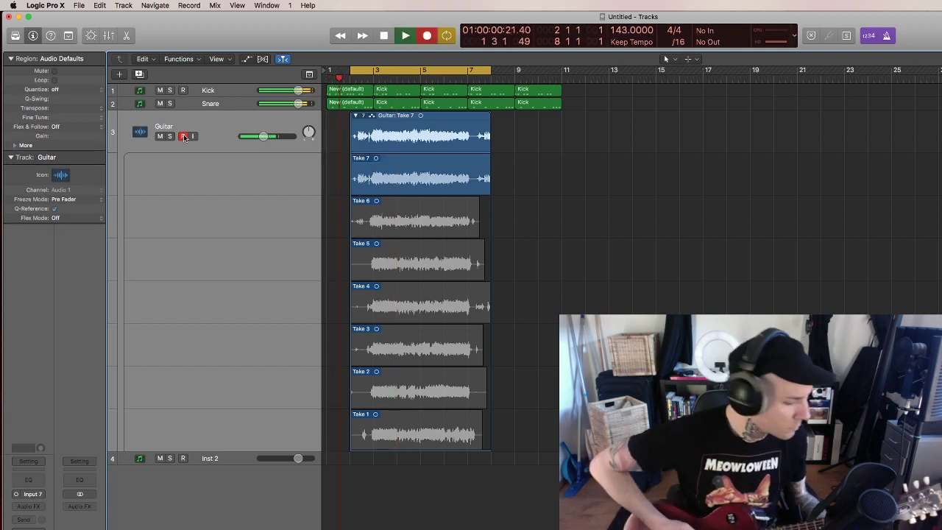
{"action": "key", "text": "r"}
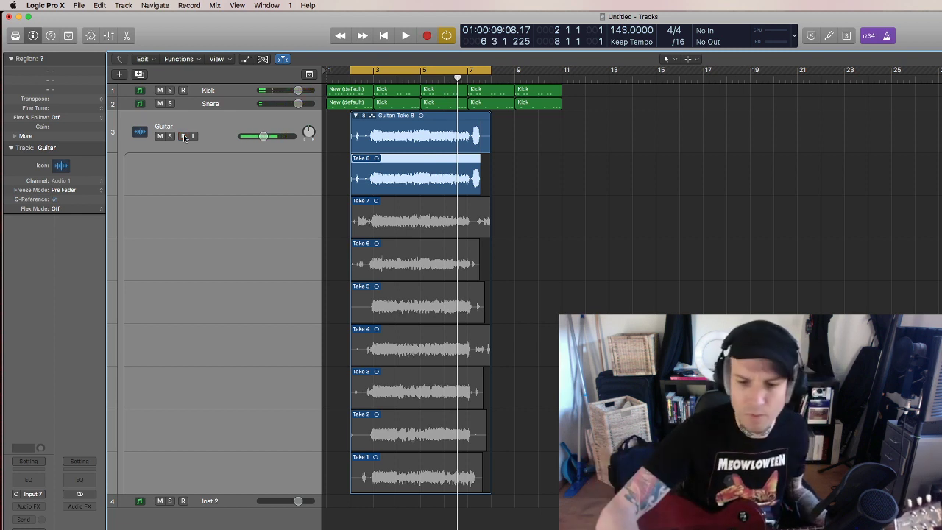
Record a ninth guitar take over the cycle range and play it back with the Guitar track disarmed.
{"action": "key", "text": "c"}
{"action": "key", "text": "Return"}
{"action": "key", "text": "r"}
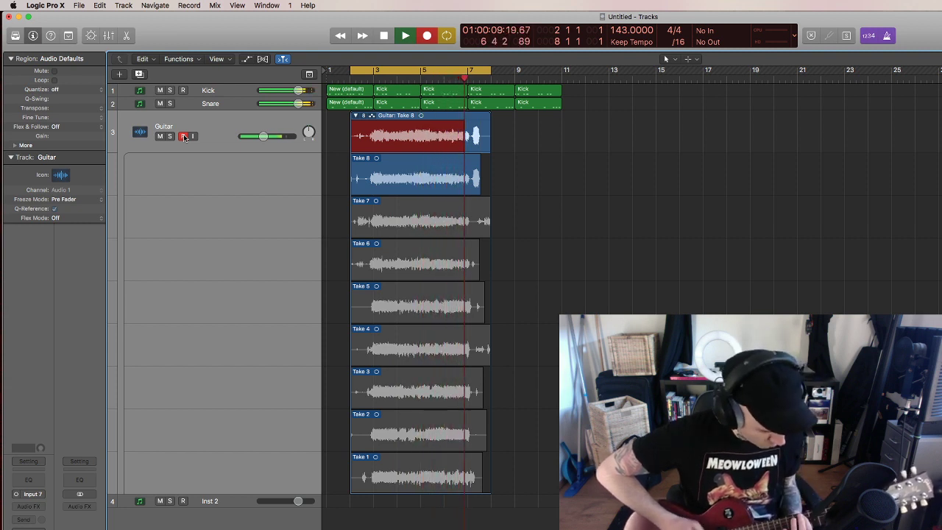
{"action": "left_click", "coordinate": [184, 137]}
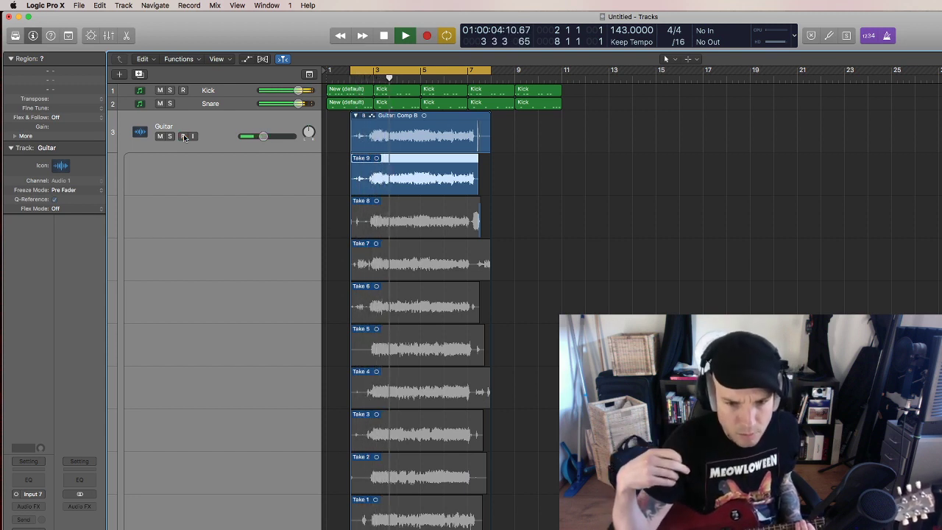
{"action": "left_click", "coordinate": [184, 136]}
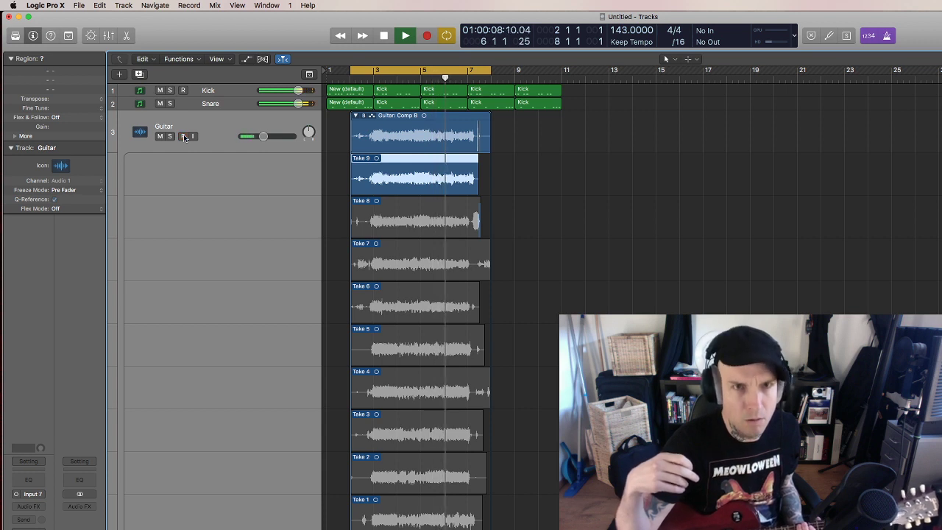
Play back the ninth guitar take again over the cycle range.
{"action": "key", "text": "space"}
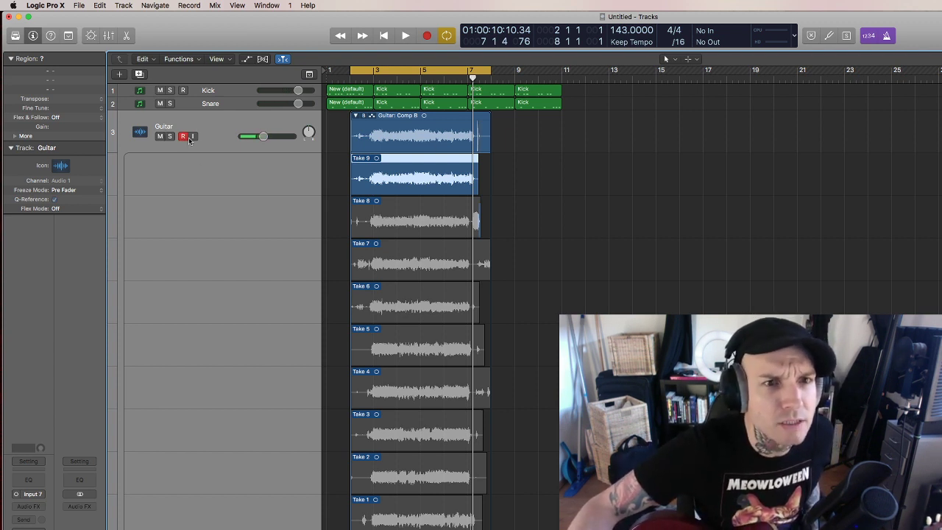
{"action": "key", "text": "space"}
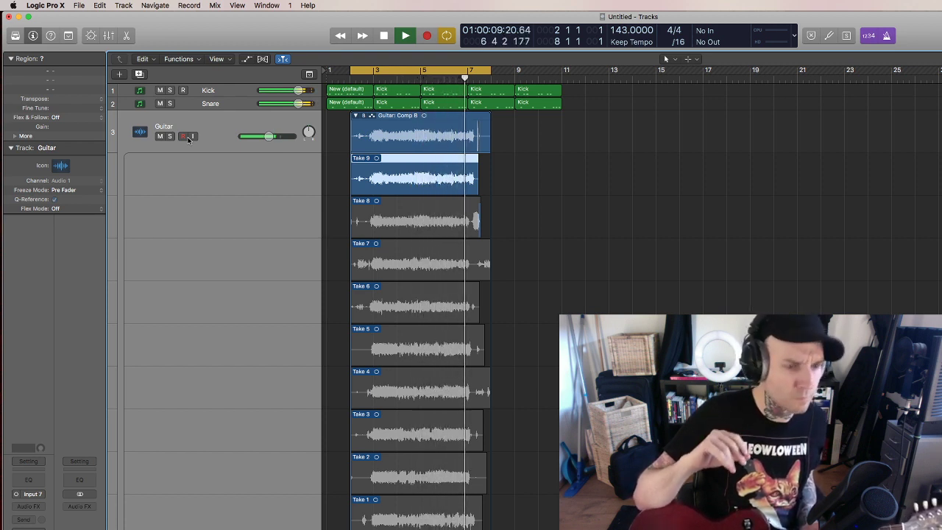
{"action": "key", "text": "space"}
Record guitar takes 10 and 11 over the cycle range and play back take 11 with the Guitar track disarmed.
{"action": "key", "text": "r"}
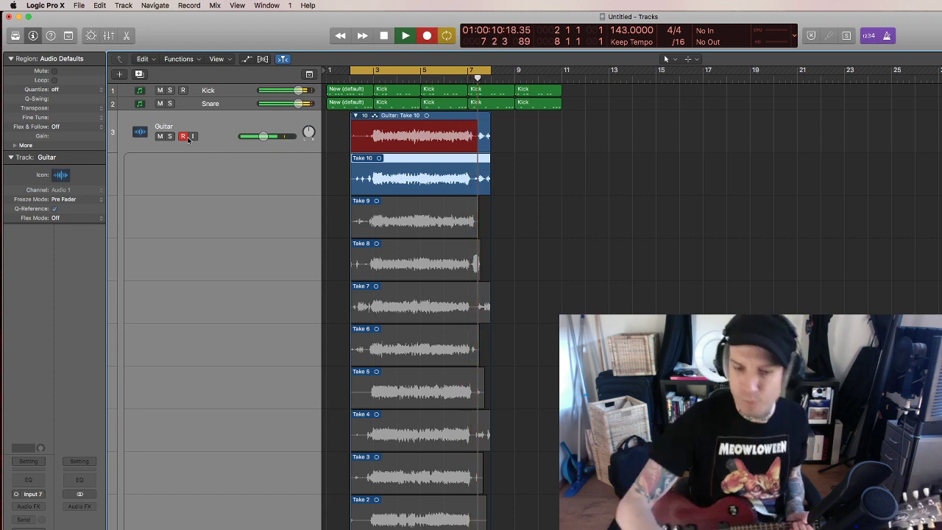
{"action": "key", "text": "space"}
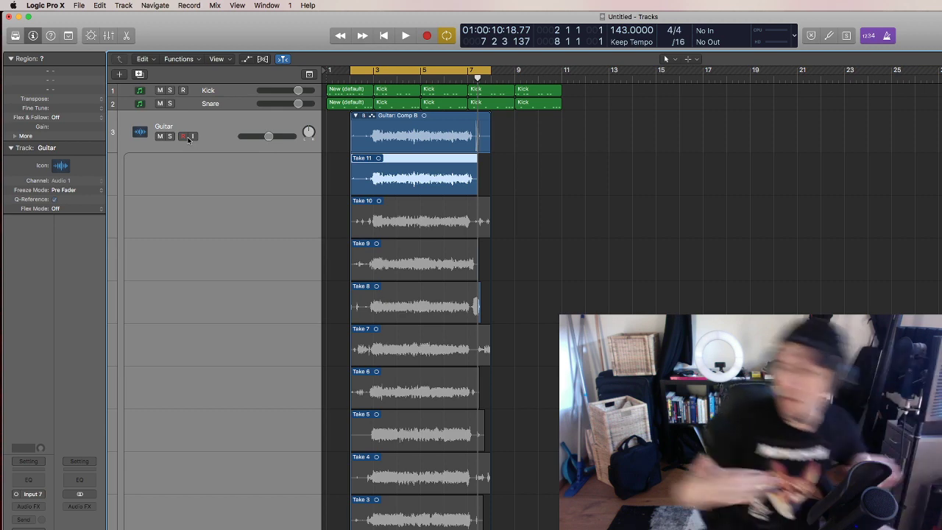
{"action": "key", "text": "space"}
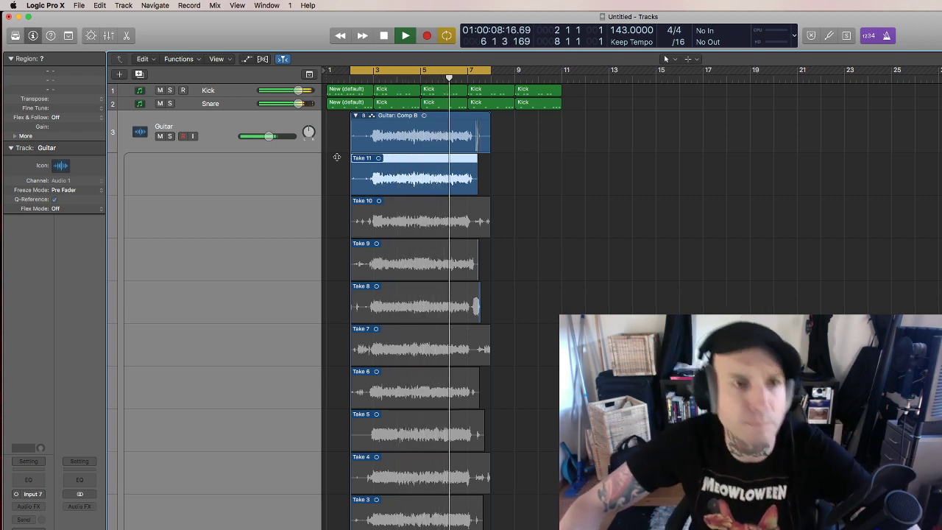
{"action": "key", "text": "space"}
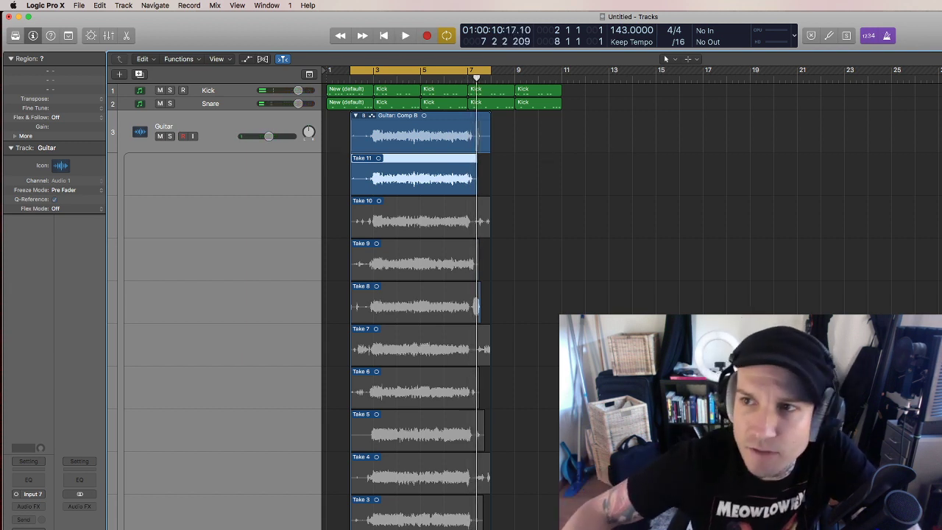
Select take 10 for the guitar comp, set the cycle range to bars 3 to 7, and play it back.
{"action": "key", "text": "super+Right"}
{"action": "scroll", "coordinate": [453, 269], "scroll_direction": "left", "scroll_amount": 3}
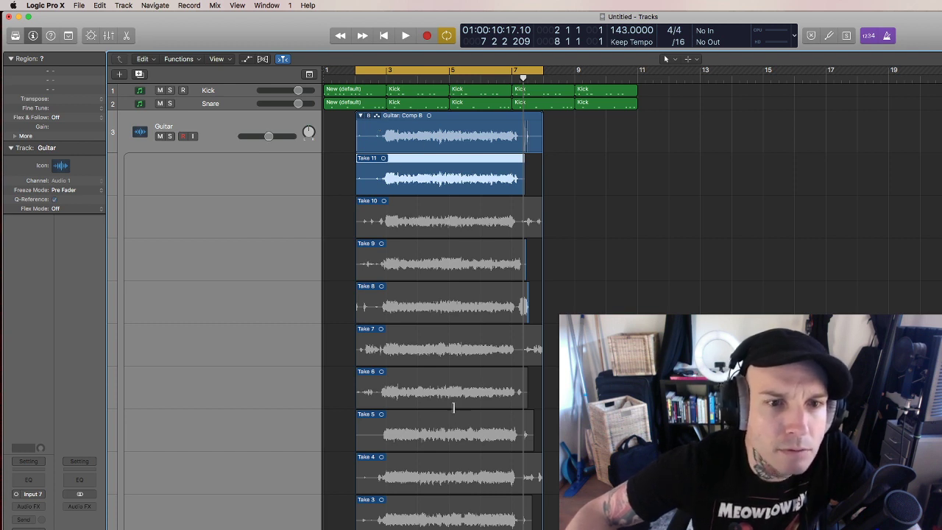
{"action": "left_click", "coordinate": [425, 219]}
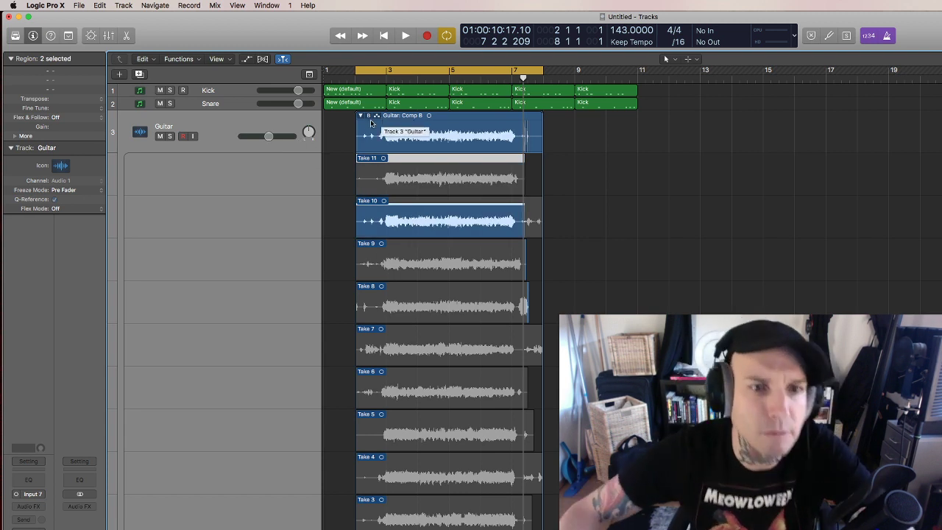
{"action": "left_click_drag", "start_coordinate": [388, 68], "coordinate": [514, 69]}
{"action": "key", "text": "space"}
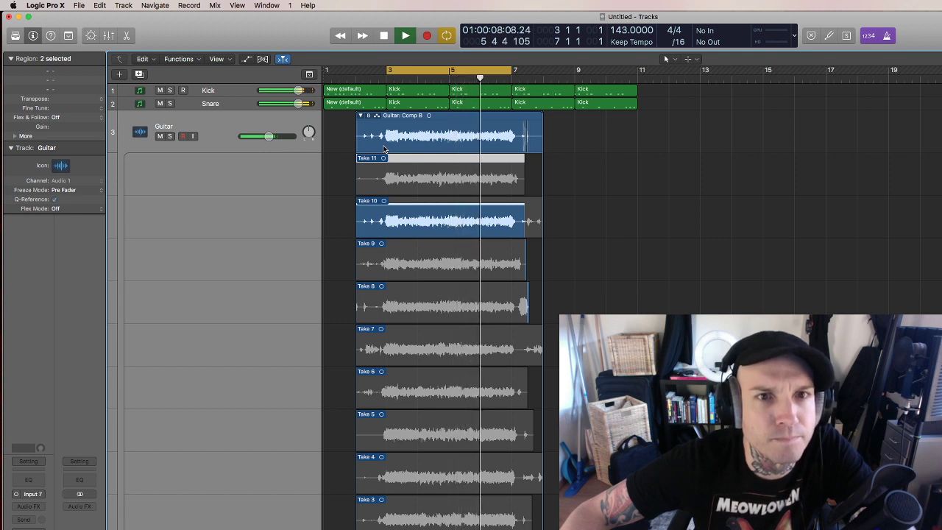
{"action": "key", "text": "space"}
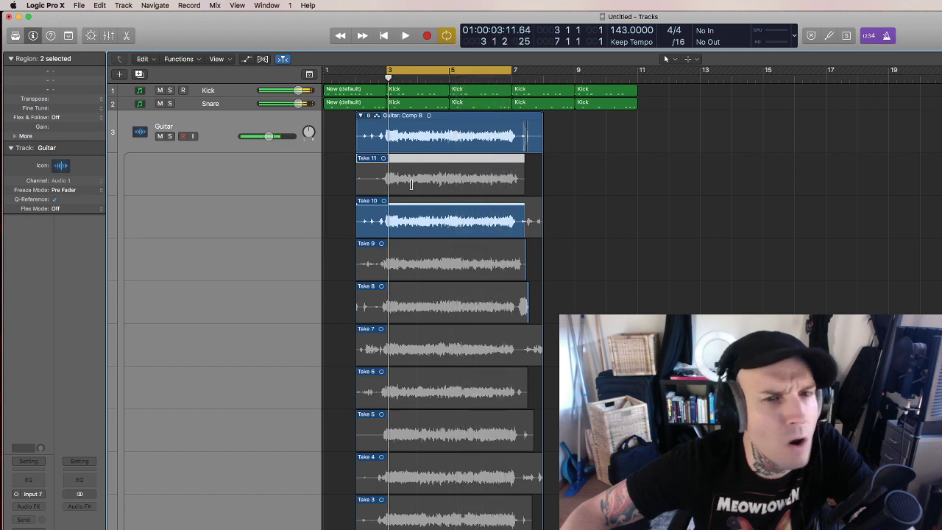
Switch the guitar comp to take 11 and play it over the cycle range.
{"action": "left_click", "coordinate": [422, 183]}
{"action": "key", "text": "space"}
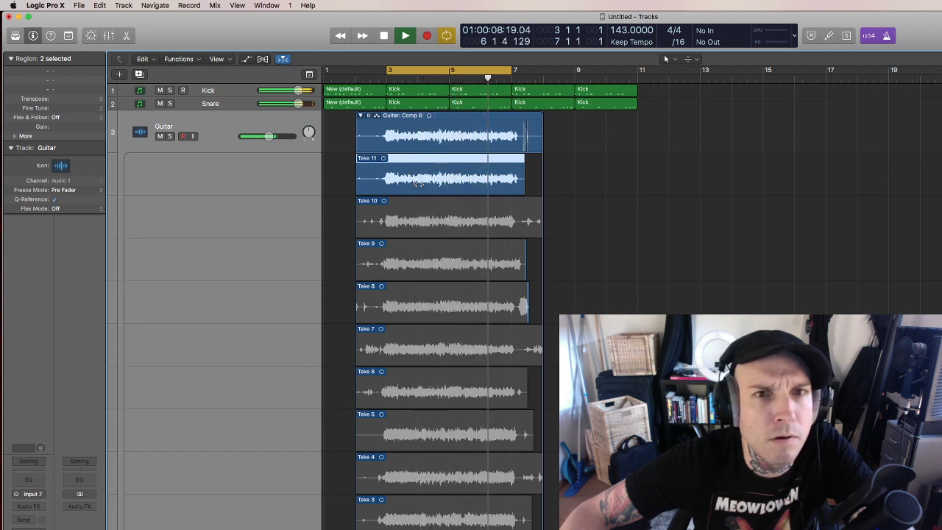
{"action": "key", "text": "space"}
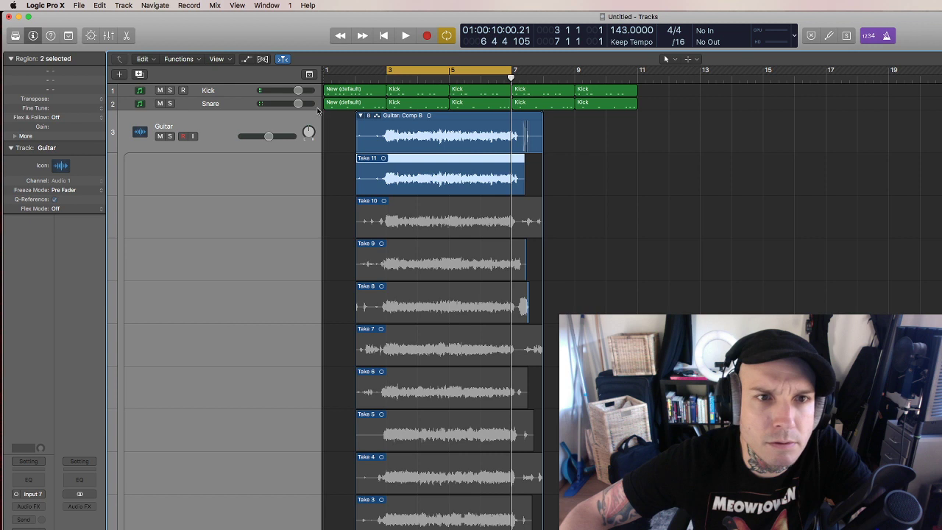
Collapse the Guitar take folder and mute its region.
{"action": "left_click", "coordinate": [360, 116]}
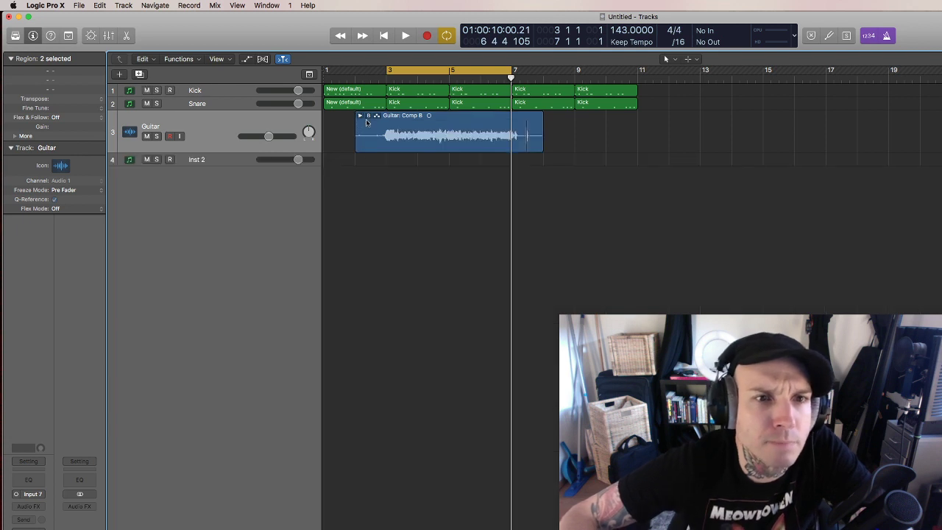
{"action": "left_click", "coordinate": [389, 142]}
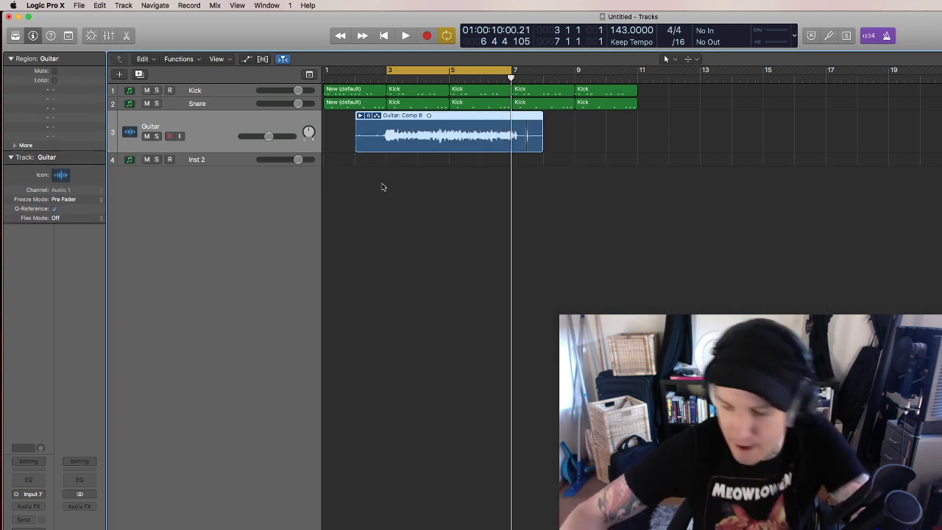
{"action": "key", "text": "ctrl+m"}
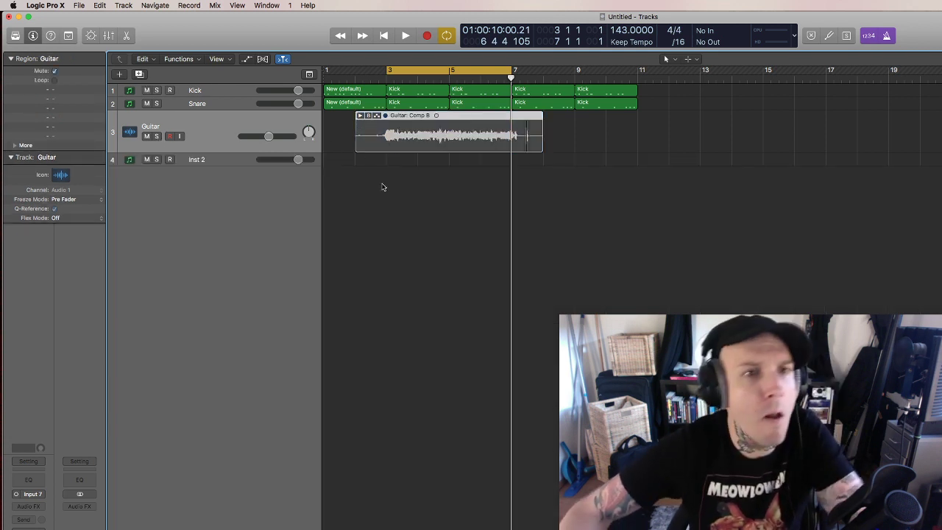
Load the Prophet V3 instrument on the Inst 2 track and move its window off the track regions.
{"action": "left_click", "coordinate": [197, 162]}
{"action": "left_click", "coordinate": [28, 495]}
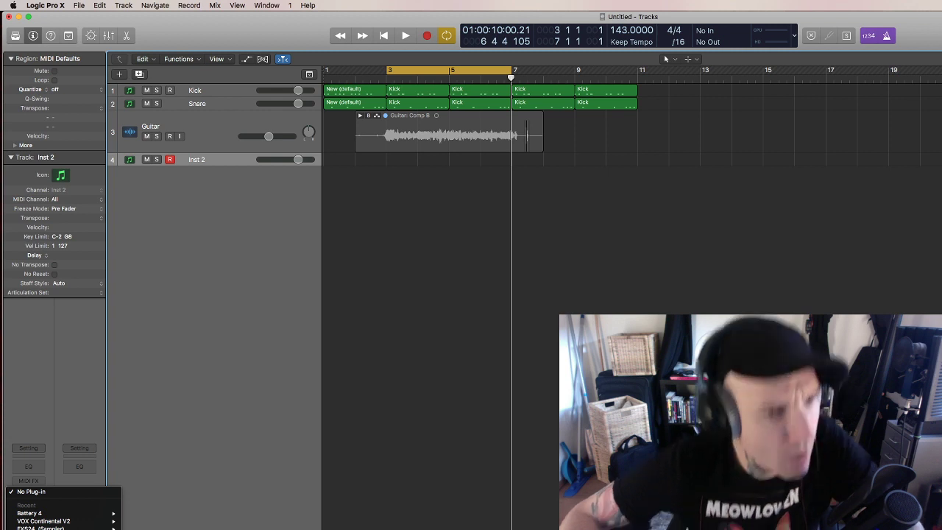
{"action": "scroll", "coordinate": [63, 508], "scroll_direction": "down", "scroll_amount": 2}
{"action": "scroll", "coordinate": [63, 485], "scroll_direction": "down", "scroll_amount": 2}
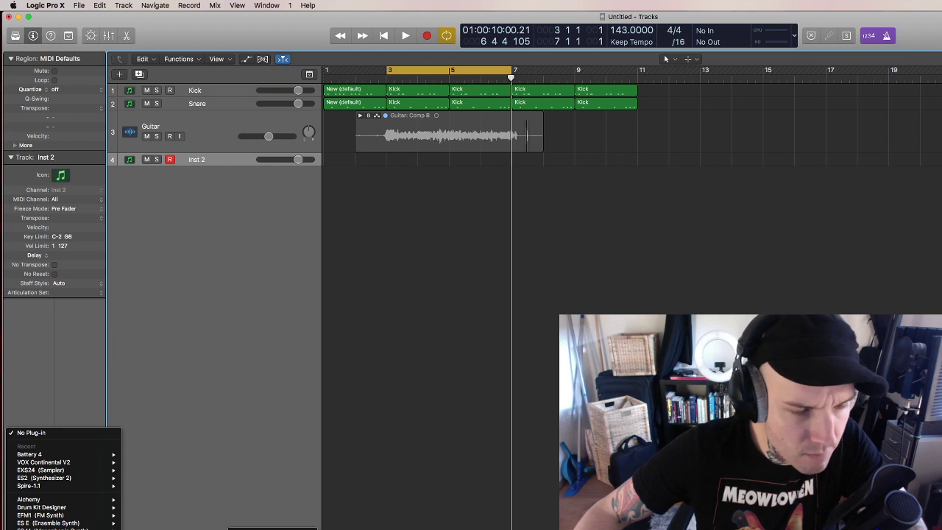
{"action": "key", "text": "Escape"}
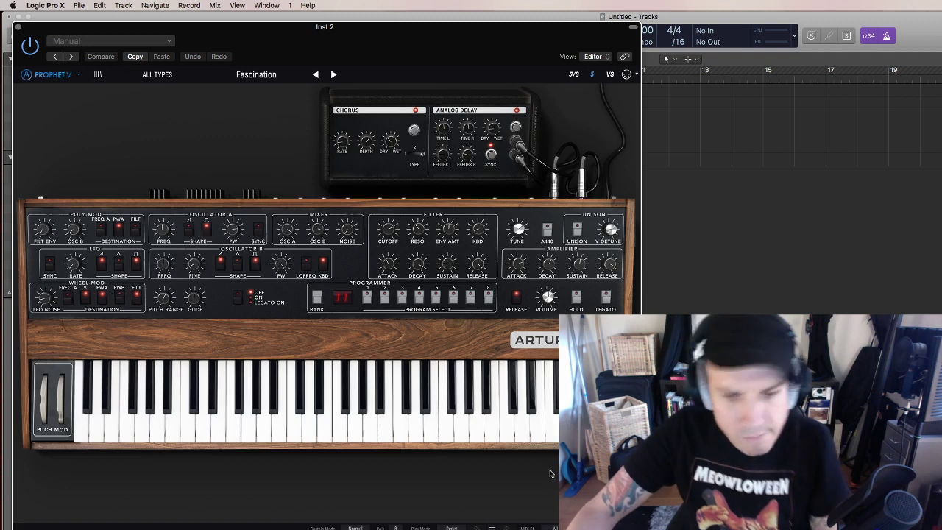
{"action": "left_click_drag", "start_coordinate": [274, 25], "coordinate": [760, 149]}
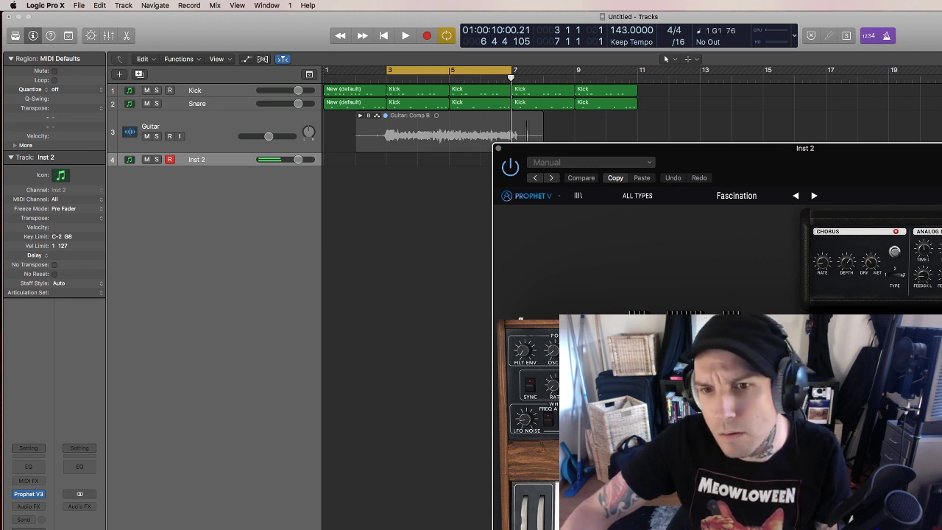
Load the Bassman preset from the Prophet V Bass category and move the instrument window clear of the tracks.
{"action": "left_click", "coordinate": [646, 193]}
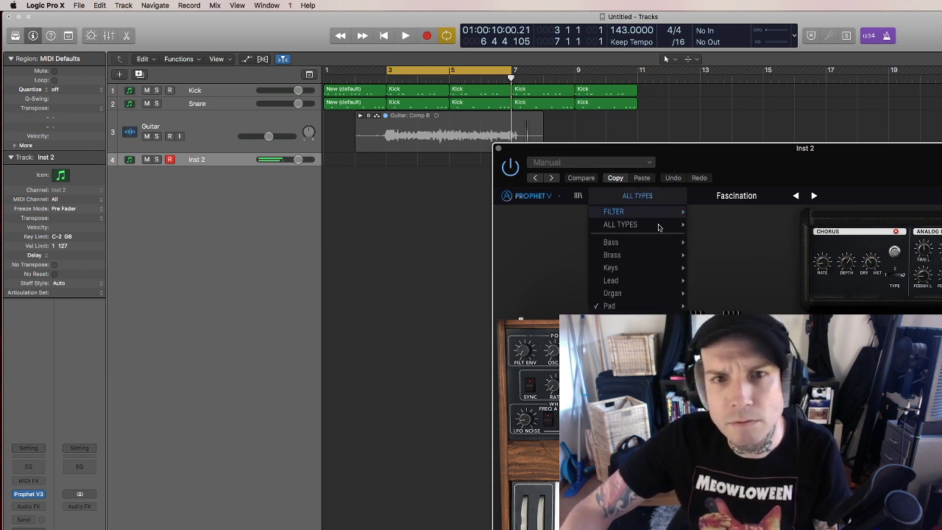
{"action": "mouse_move", "coordinate": [655, 242]}
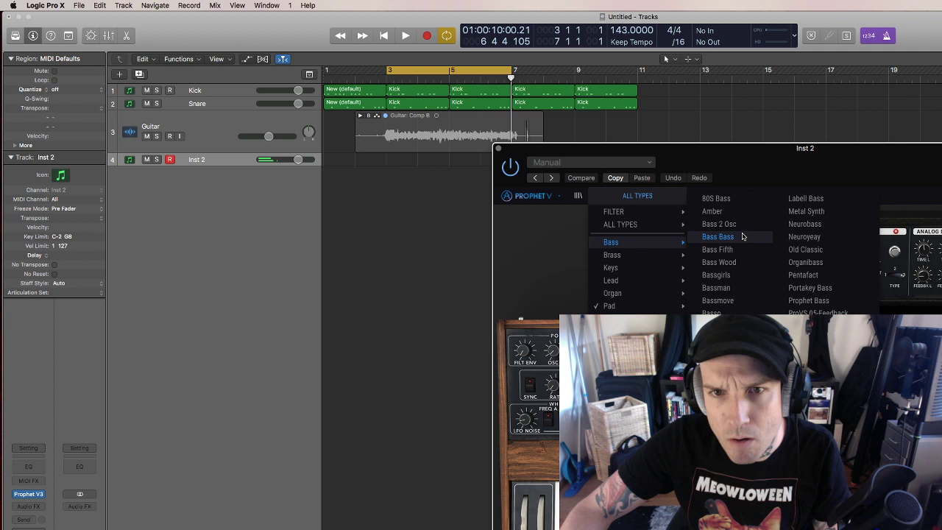
{"action": "left_click", "coordinate": [744, 288]}
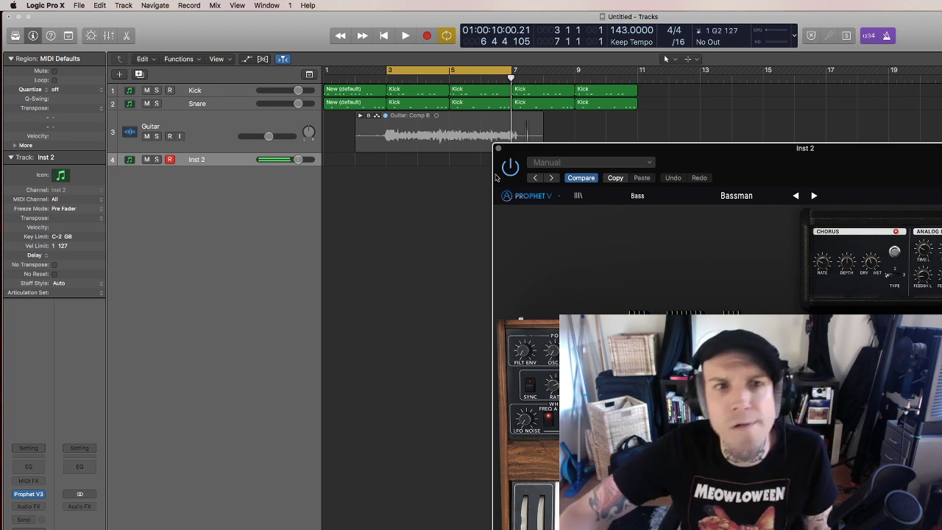
{"action": "left_click_drag", "start_coordinate": [521, 155], "coordinate": [618, 263]}
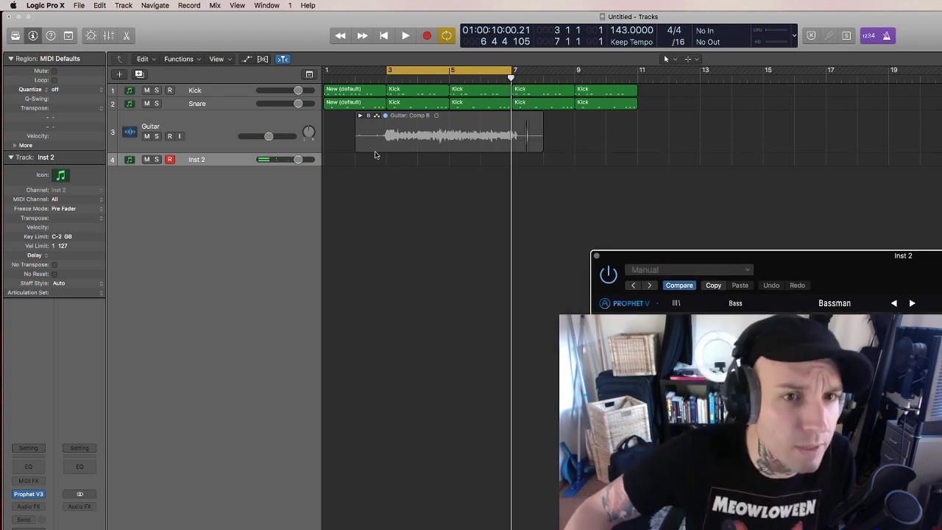
Set the secondary tool to the Pencil Tool and create an empty Inst 2 region spanning bars 3 to 7.
{"action": "left_click", "coordinate": [689, 59]}
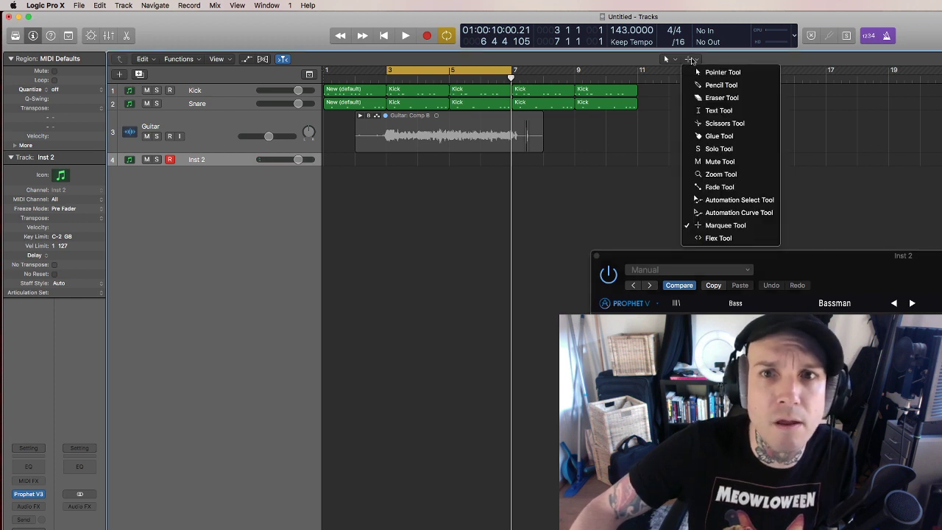
{"action": "left_click", "coordinate": [537, 216]}
{"action": "left_click", "coordinate": [689, 59]}
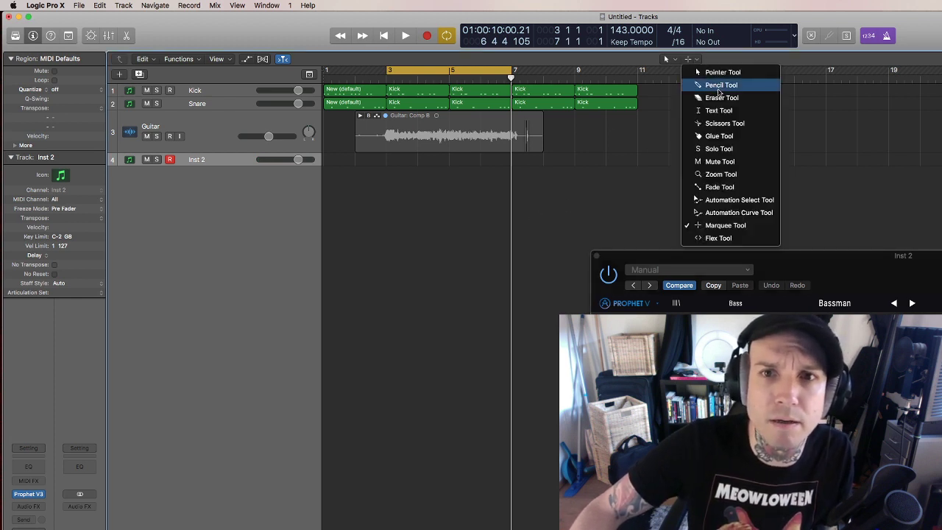
{"action": "key", "text": "Escape"}
{"action": "double_click", "coordinate": [391, 159]}
{"action": "left_click_drag", "start_coordinate": [415, 159], "coordinate": [511, 163]}
Rename the Inst 2 track to "Bass Riff".
{"action": "double_click", "coordinate": [228, 158]}
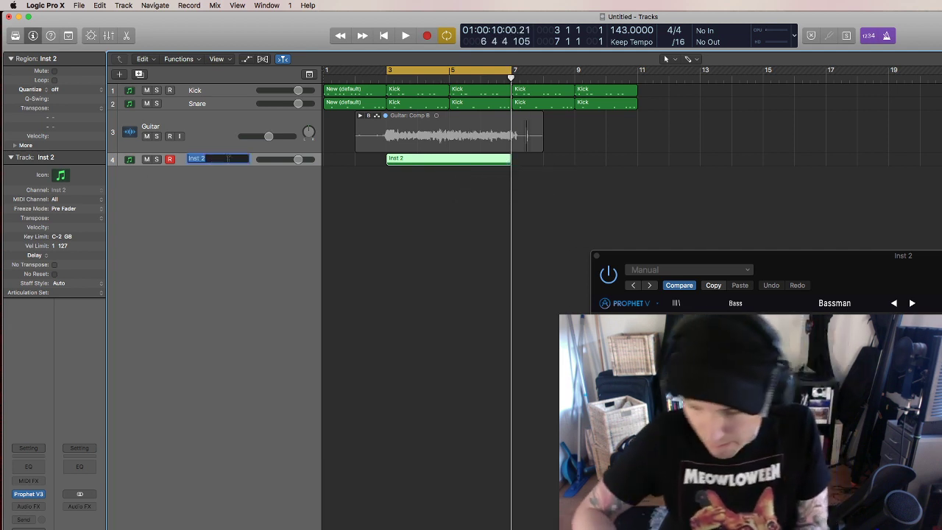
{"action": "type", "text": "Bas"}
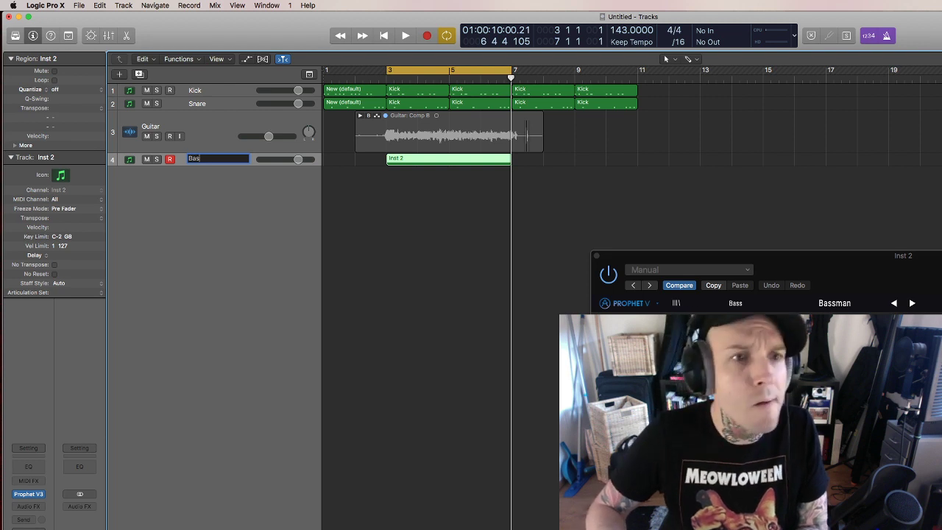
{"action": "type", "text": "s Riff"}
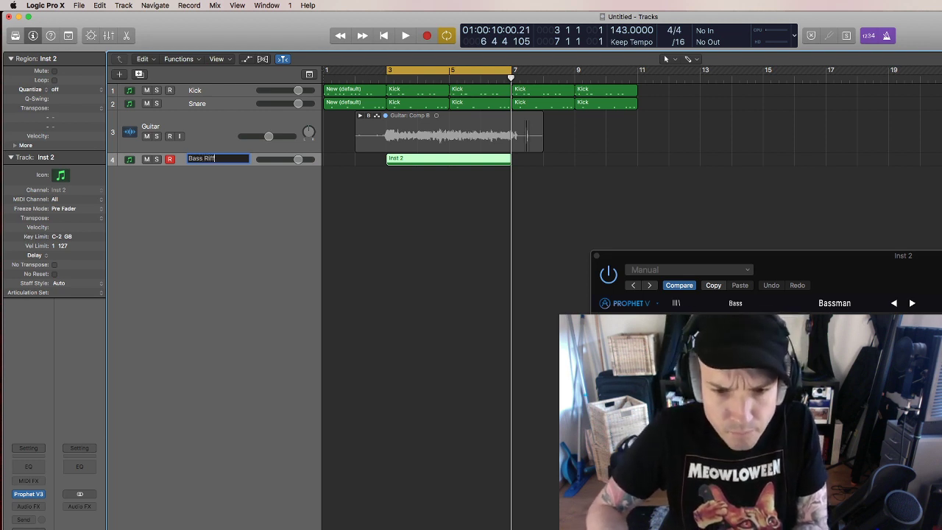
{"action": "key", "text": "Return"}
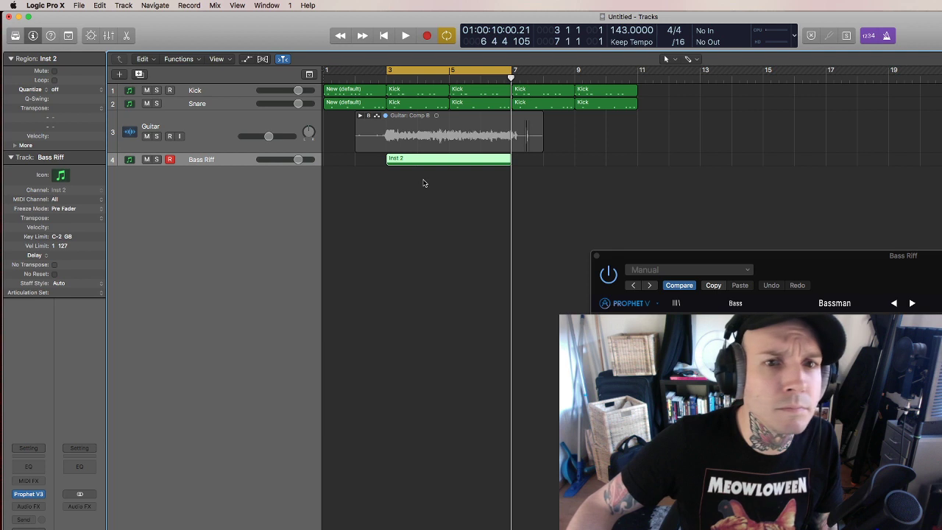
Open the Bass Riff region in the Piano Roll, enlarge the editor, and close the Prophet V instrument window.
{"action": "double_click", "coordinate": [412, 160]}
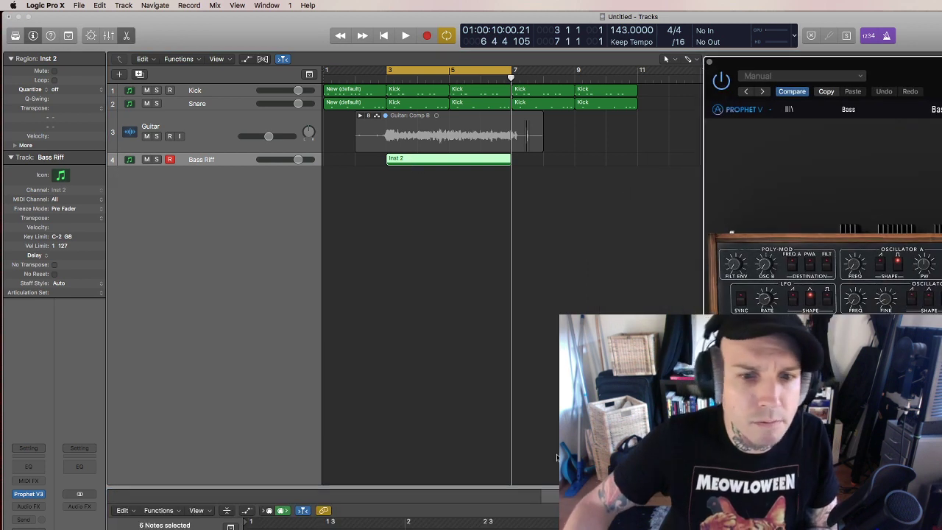
{"action": "left_click_drag", "start_coordinate": [549, 490], "coordinate": [548, 384]}
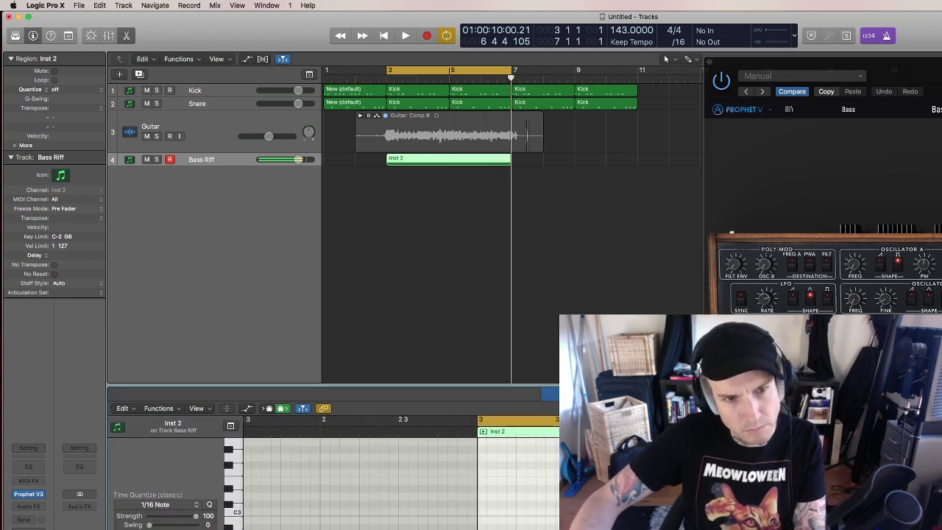
{"action": "scroll", "coordinate": [239, 510], "scroll_direction": "up", "scroll_amount": 3}
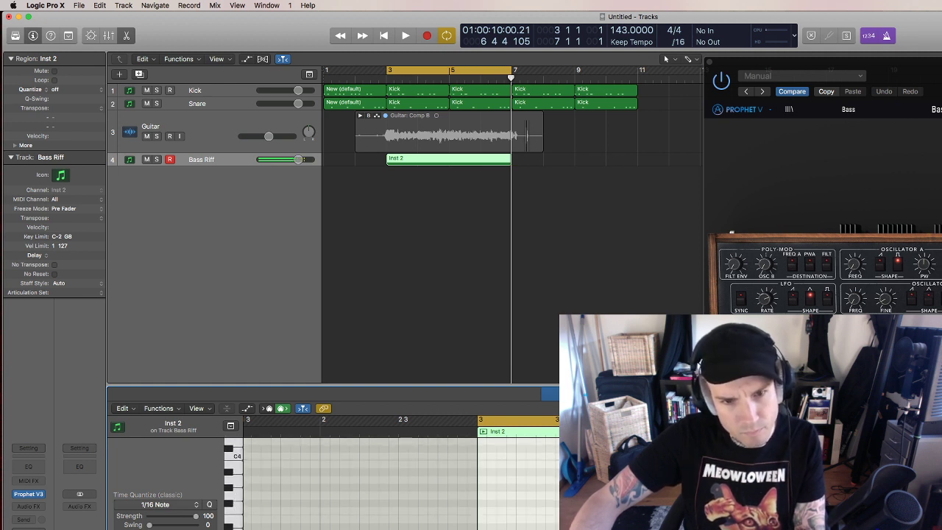
{"action": "scroll", "coordinate": [398, 486], "scroll_direction": "down", "scroll_amount": 1}
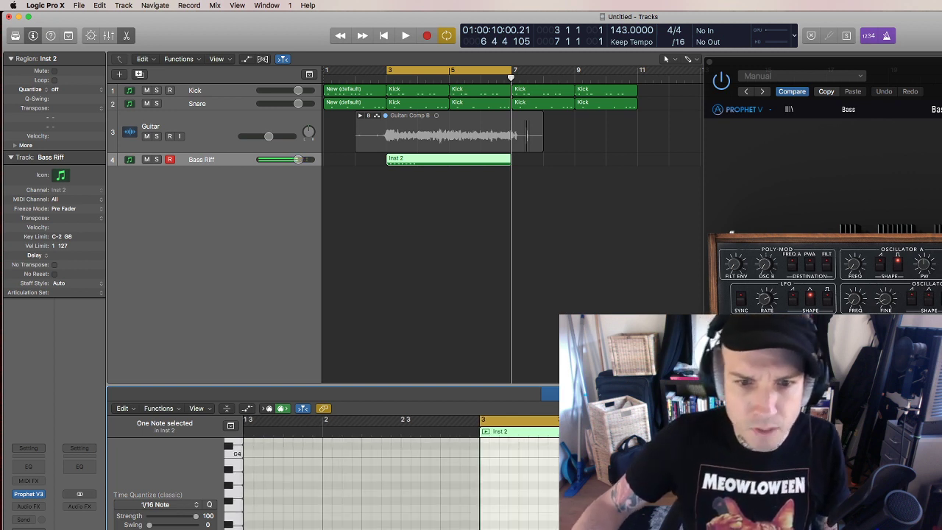
{"action": "left_click", "coordinate": [708, 61]}
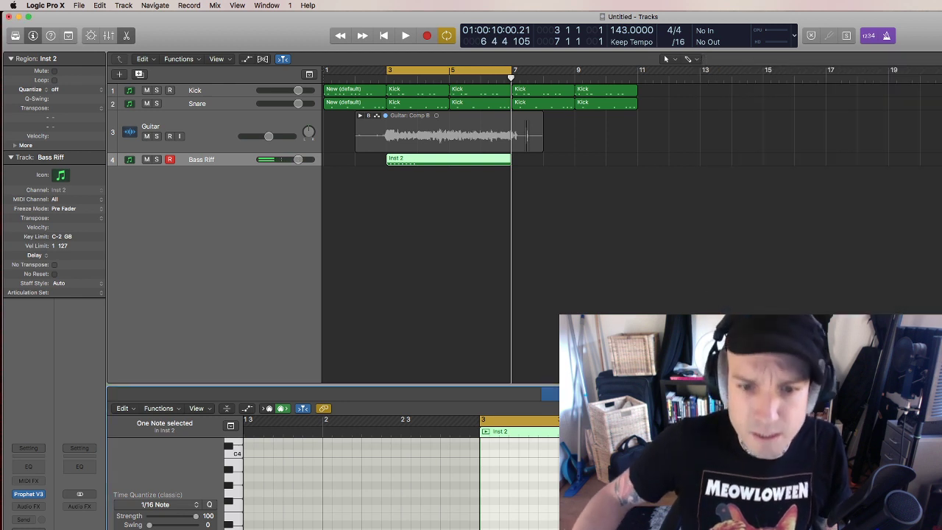
Repeat the entered notes until they fill the Bass Riff region from bar 3 to bar 7, and play the riff back.
{"action": "key", "text": "super+a"}
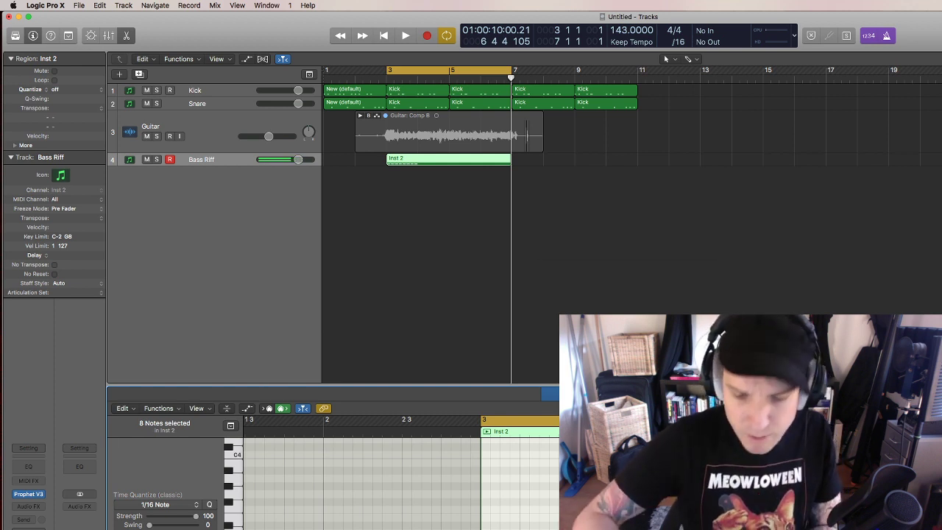
{"action": "key", "text": "super+r"}
{"action": "key", "text": "Escape"}
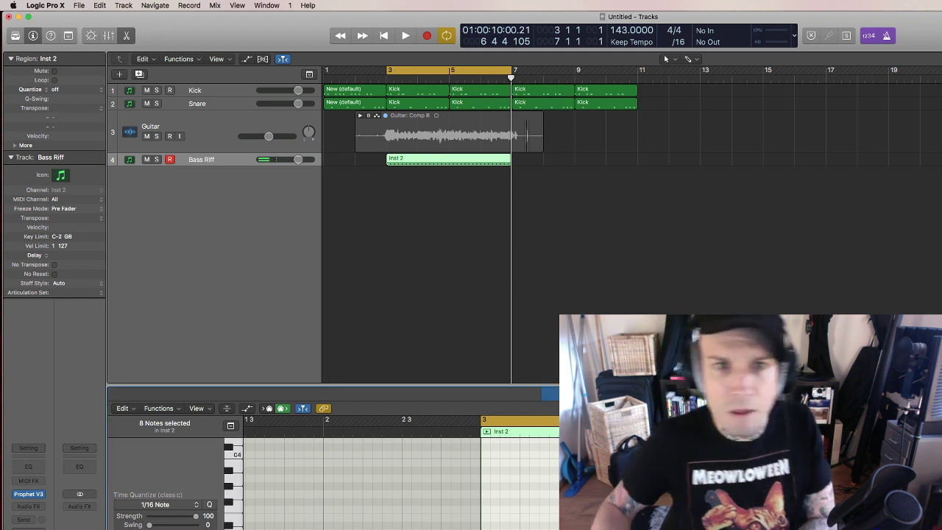
{"action": "key", "text": "shift+super+a"}
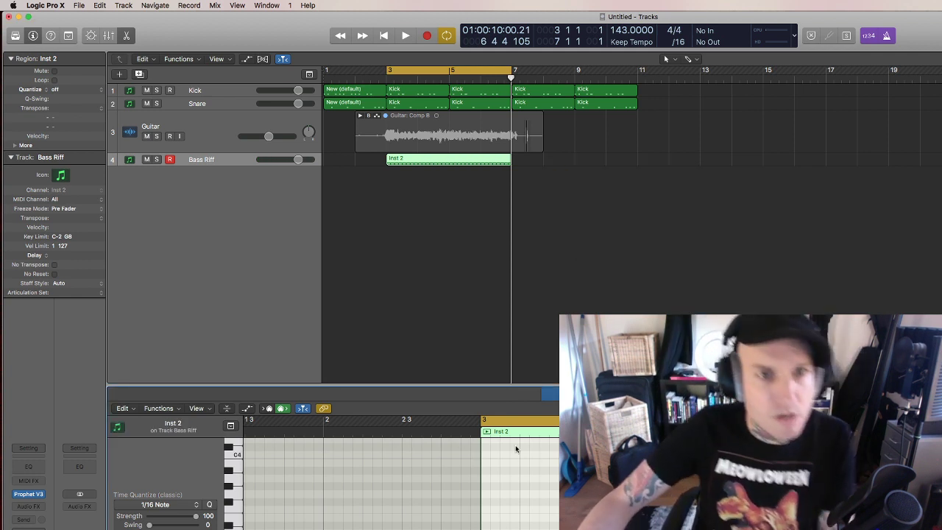
{"action": "key", "text": "space"}
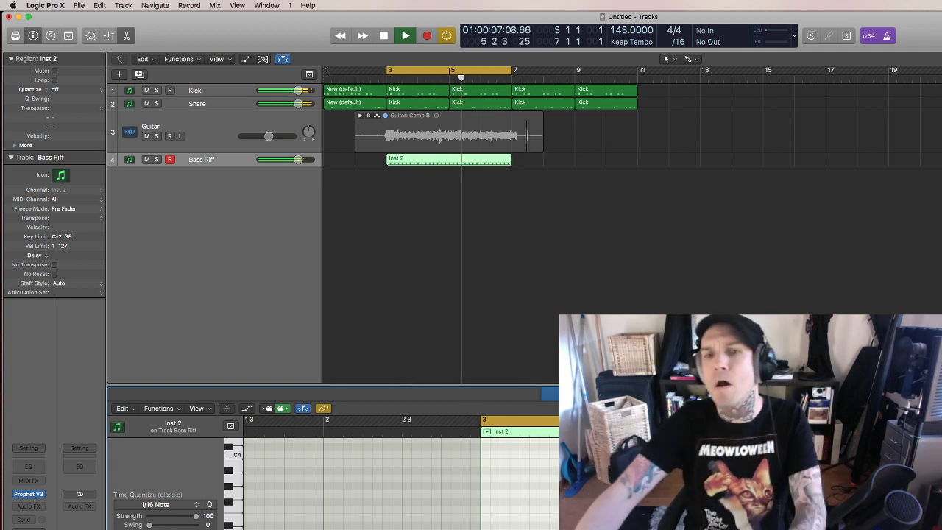
{"action": "key", "text": "space"}
{"action": "left_click_drag", "start_coordinate": [542, 527], "coordinate": [430, 494]}
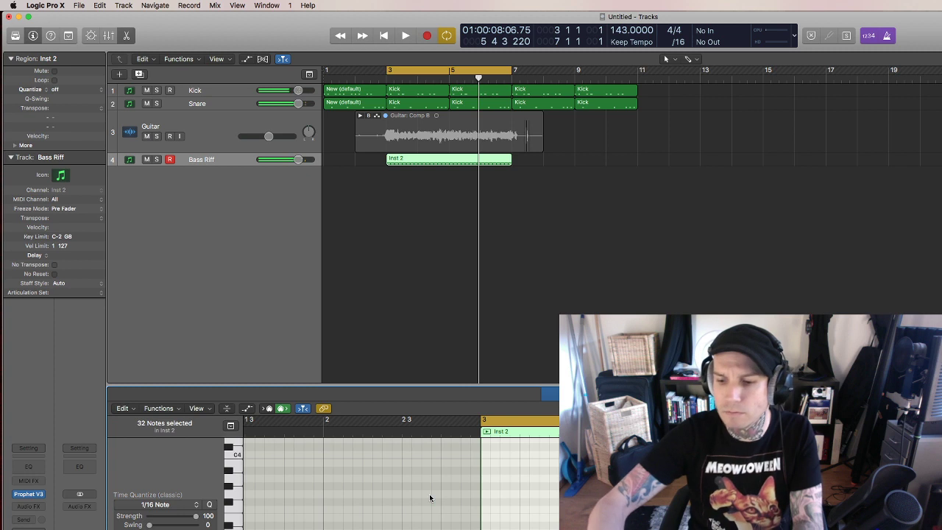
Copy the Bass Riff region to bar 7 and shift the cycle range to bars 7 to 11.
{"action": "key", "text": "space"}
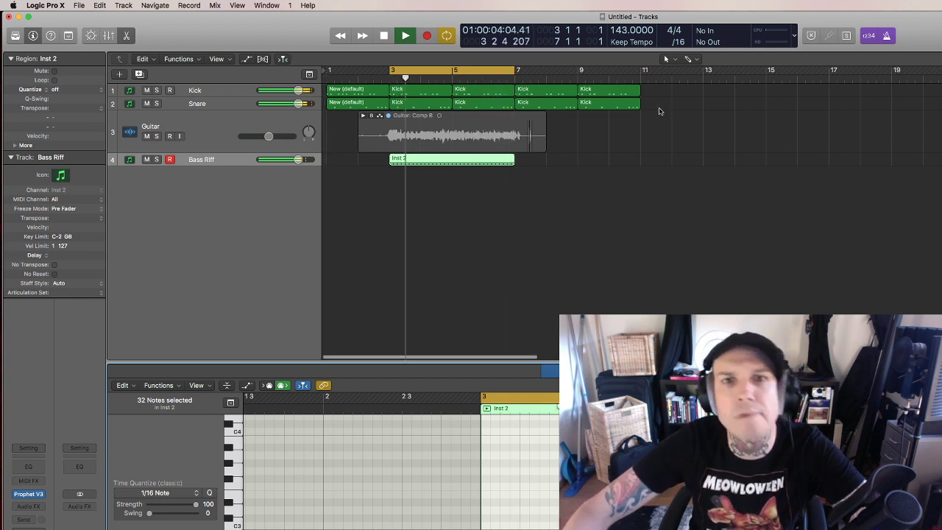
{"action": "left_click_drag", "start_coordinate": [660, 111], "coordinate": [524, 86]}
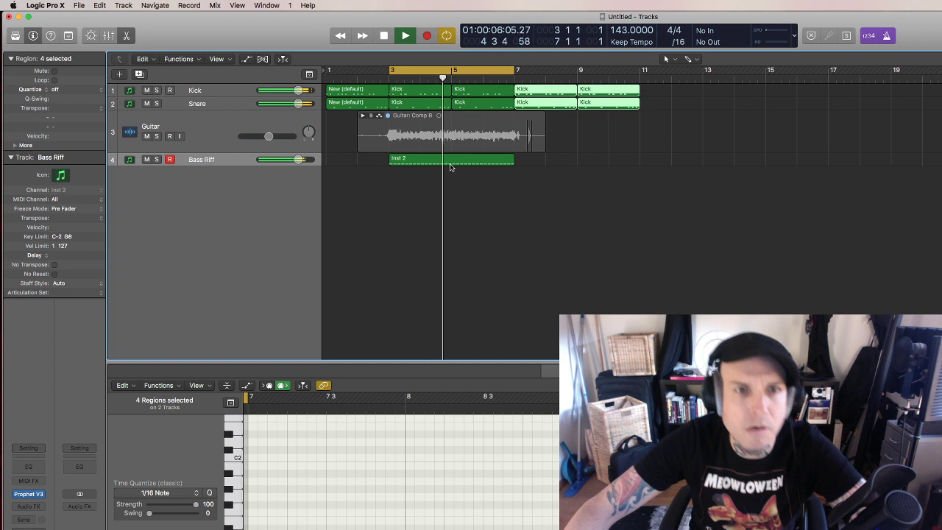
{"action": "left_click_drag", "start_coordinate": [451, 160], "coordinate": [575, 157]}
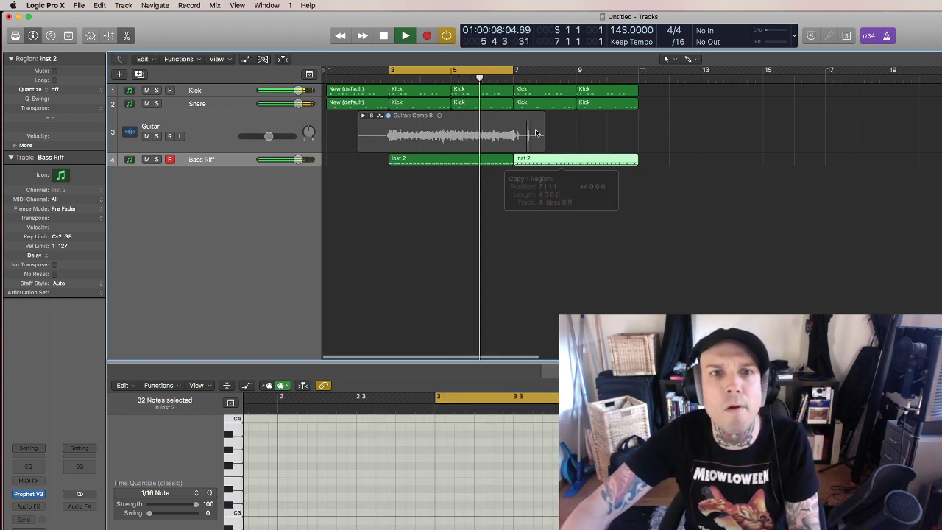
{"action": "left_click_drag", "start_coordinate": [537, 133], "coordinate": [539, 137]}
{"action": "left_click_drag", "start_coordinate": [582, 159], "coordinate": [560, 71]}
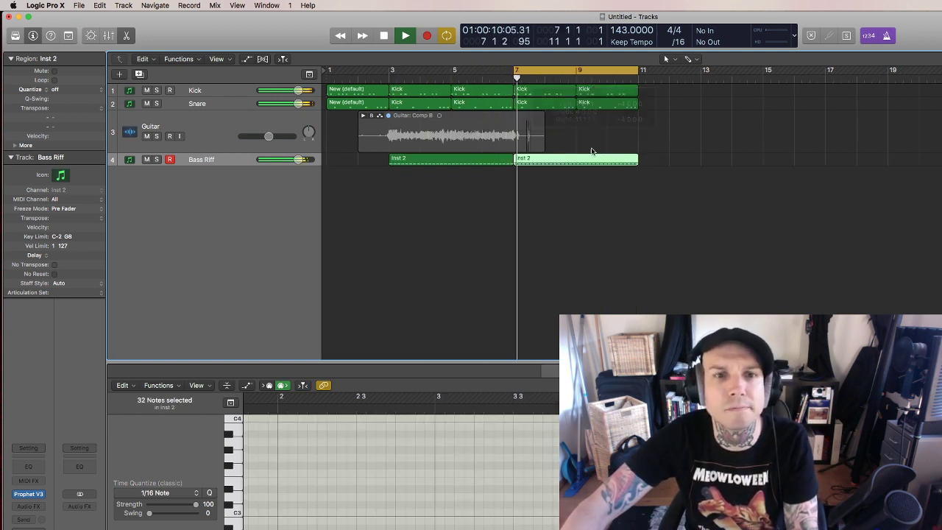
Play back the copied Bass Riff region from bar 7 while viewing its notes in the Piano Roll.
{"action": "key", "text": "space"}
{"action": "scroll", "coordinate": [401, 464], "scroll_direction": "right", "scroll_amount": 10}
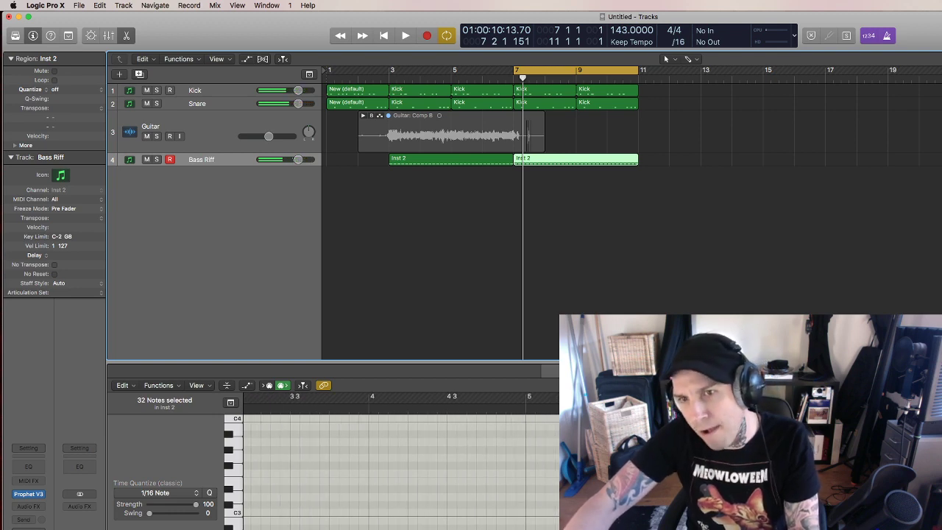
{"action": "key", "text": "space"}
{"action": "key", "text": "space"}
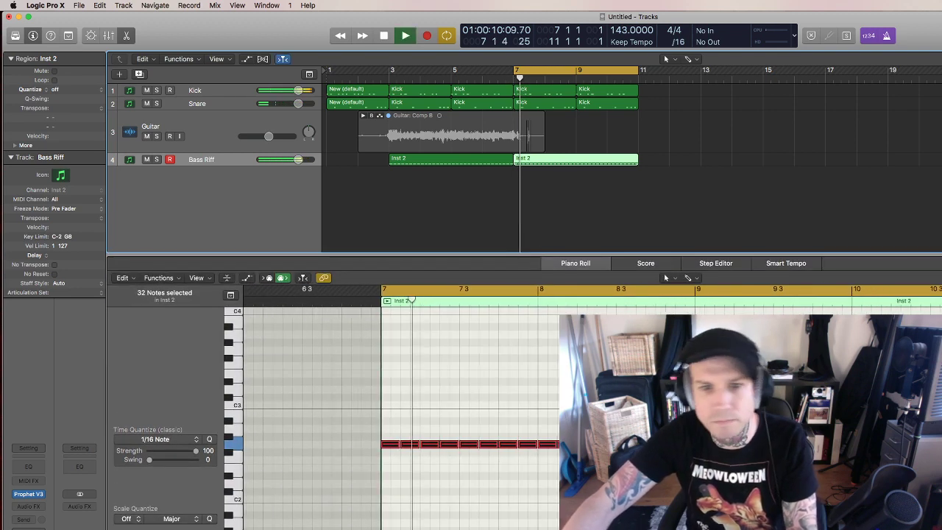
{"action": "key", "text": "space"}
{"action": "key", "text": "space"}
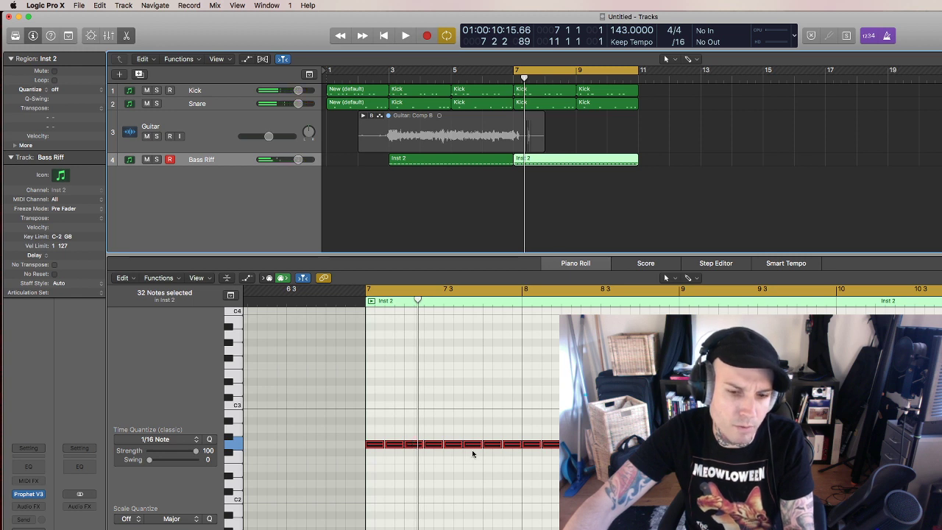
{"action": "key", "text": "space"}
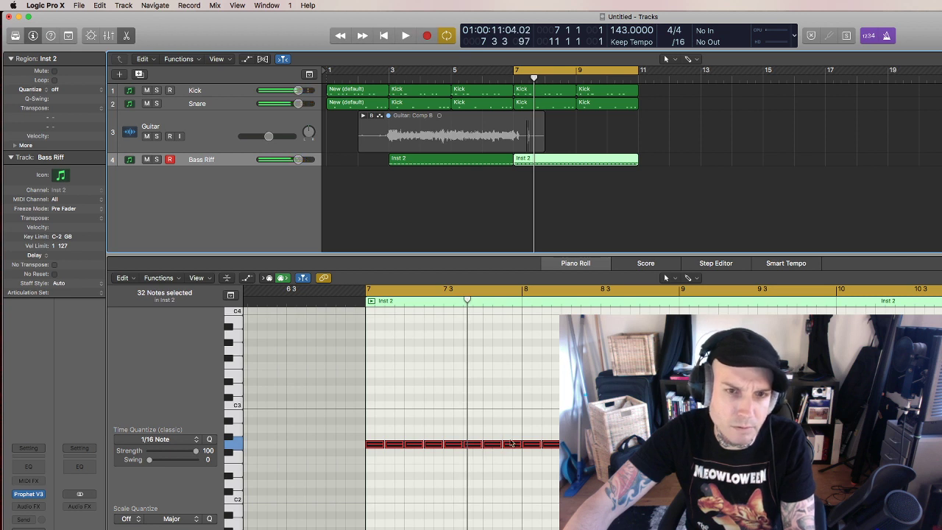
{"action": "key", "text": "space"}
Raise the fourth to sixth notes of bar 7 in the copied region to D3 and audition the change.
{"action": "left_click_drag", "start_coordinate": [474, 460], "coordinate": [434, 402]}
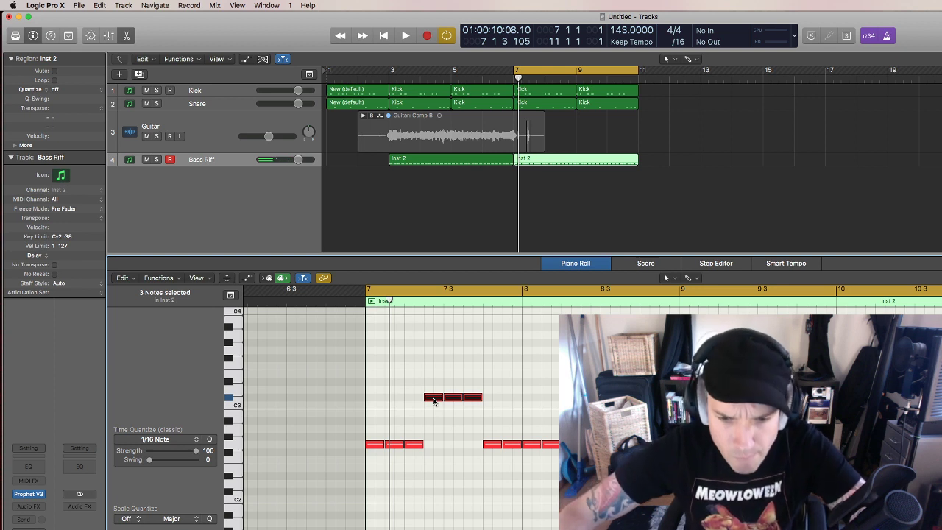
{"action": "key", "text": "space"}
{"action": "key", "text": "space"}
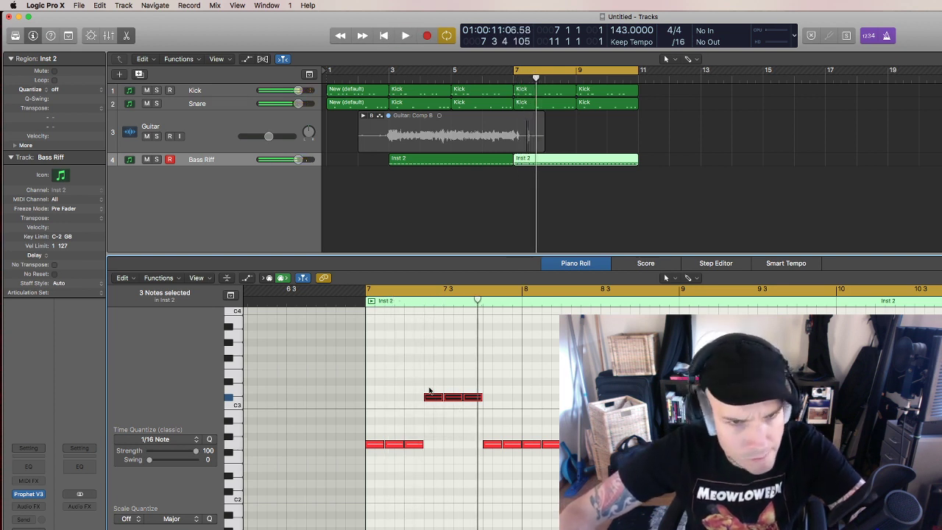
{"action": "left_click", "coordinate": [429, 397]}
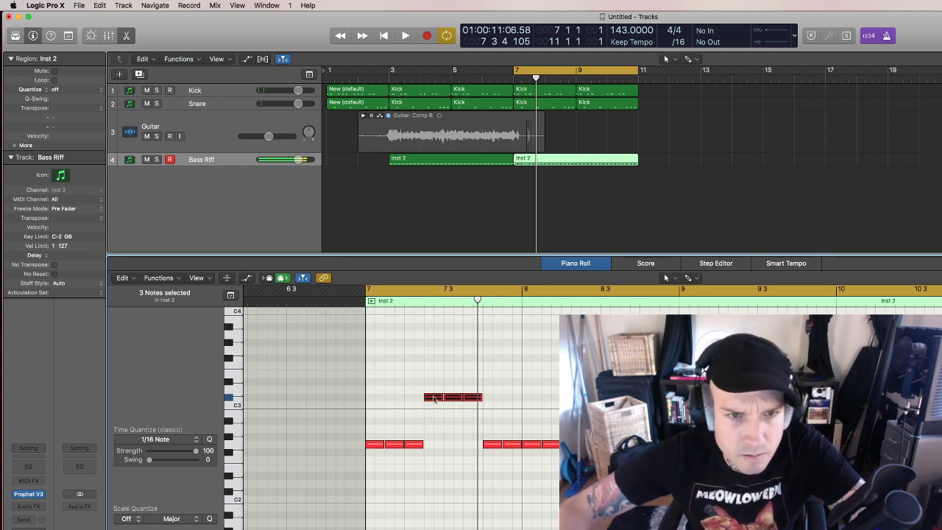
{"action": "left_click_drag", "start_coordinate": [429, 397], "coordinate": [434, 396]}
{"action": "key", "text": "space"}
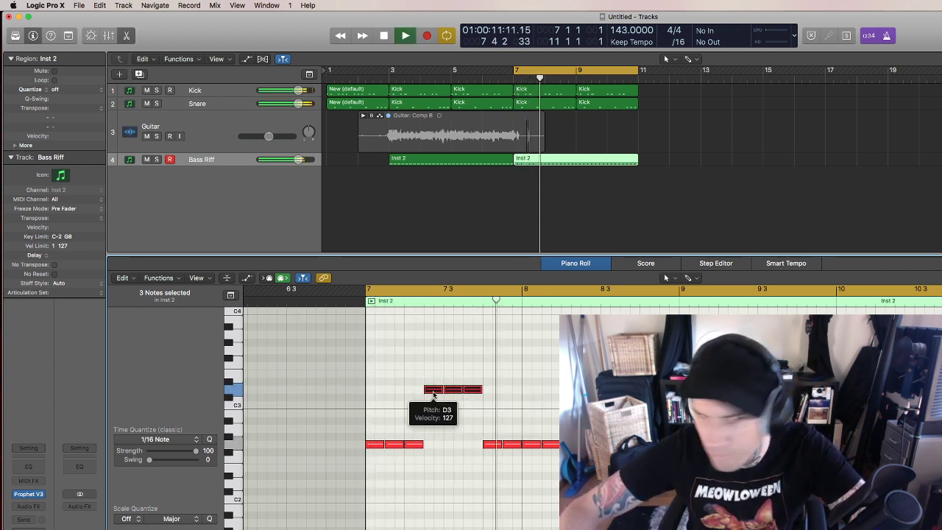
{"action": "key", "text": "space"}
Raise the last two notes of bar 7 in the copied riff to D3 and play it back.
{"action": "left_click", "coordinate": [490, 444]}
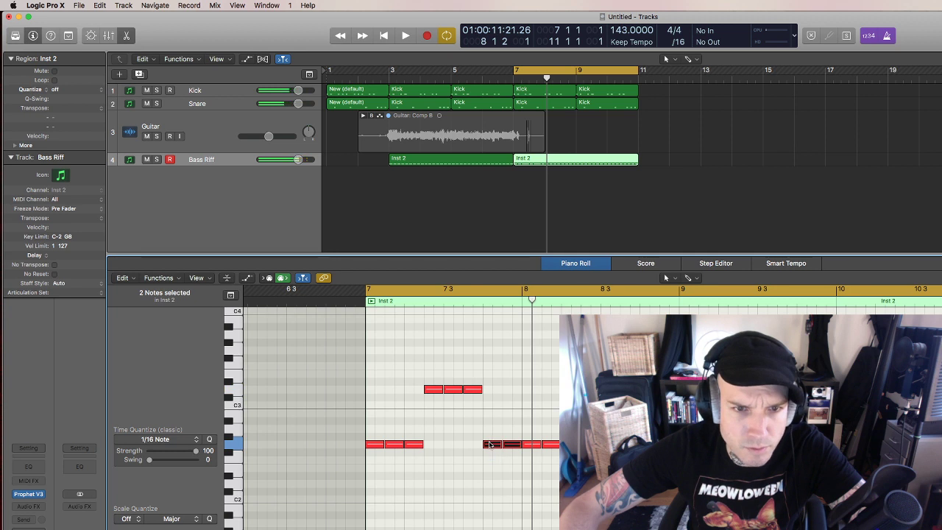
{"action": "left_click", "coordinate": [490, 444]}
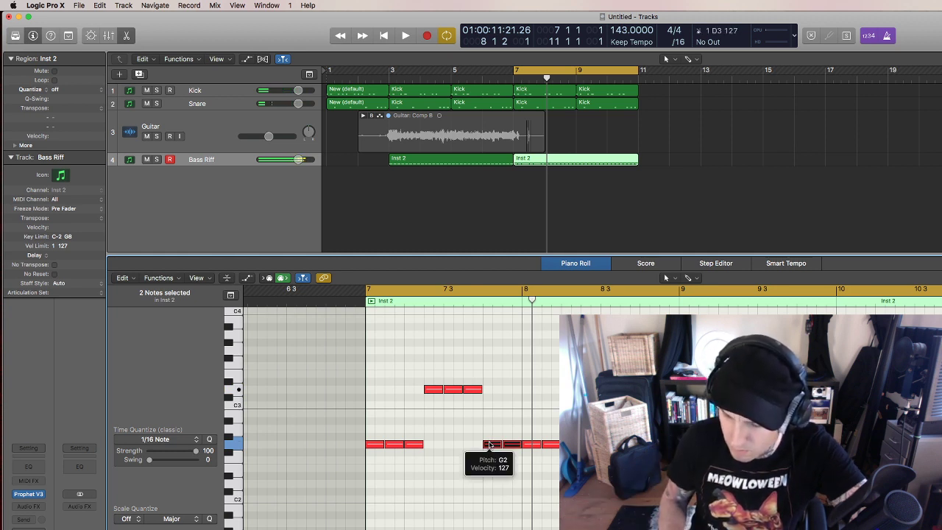
{"action": "left_click_drag", "start_coordinate": [490, 444], "coordinate": [492, 392]}
{"action": "key", "text": "space"}
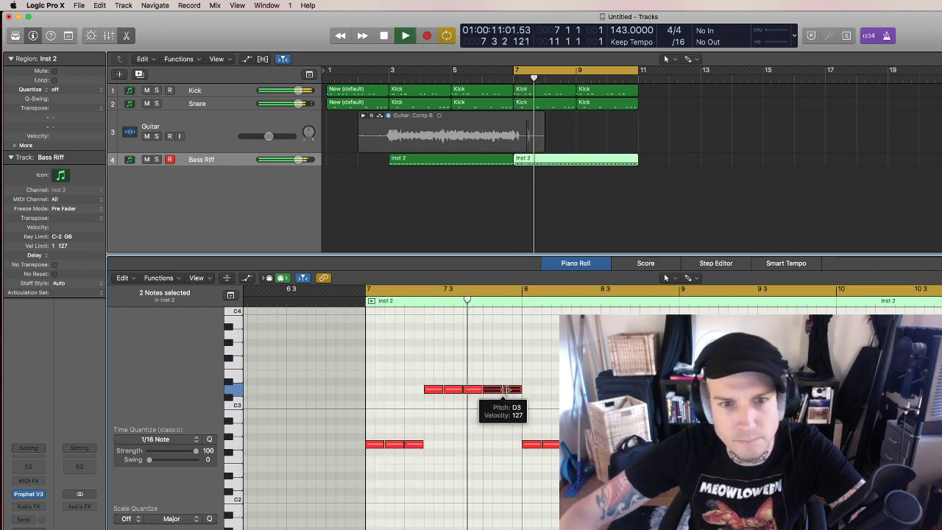
{"action": "key", "text": "space"}
Transpose the eight notes of bar 8 up five semitones to C3 and listen to the result.
{"action": "left_click_drag", "start_coordinate": [513, 432], "coordinate": [582, 455]}
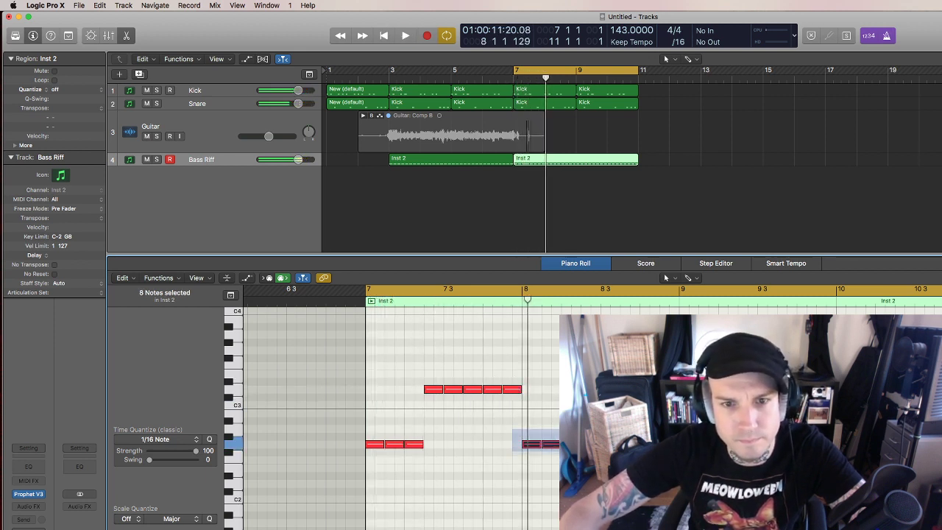
{"action": "key", "text": "alt+Up"}
{"action": "key", "text": "alt+Up"}
{"action": "key", "text": "alt+Up"}
{"action": "key", "text": "alt+Up"}
{"action": "key", "text": "alt+Up"}
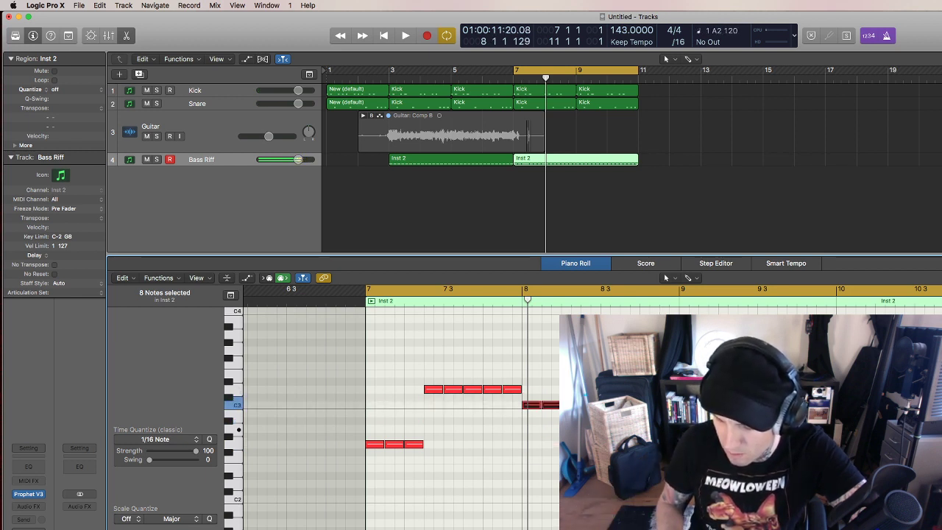
{"action": "key", "text": "space"}
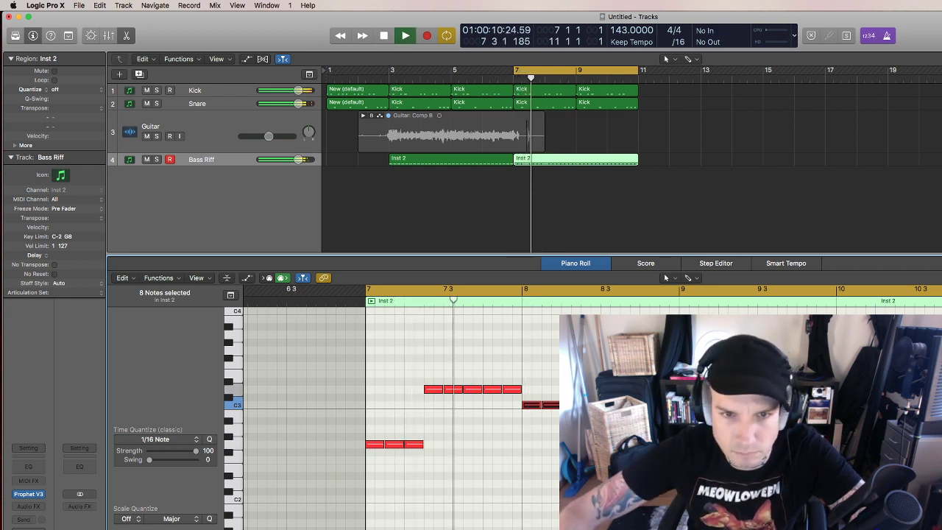
{"action": "key", "text": "space"}
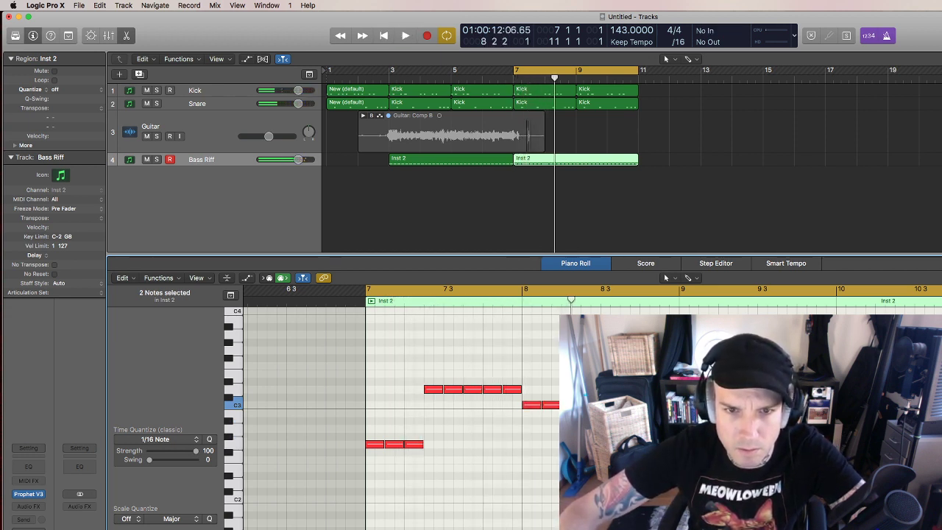
Play back the edited bass riff together with the kick and snare from bar 7 into bar 9.
{"action": "key", "text": "space"}
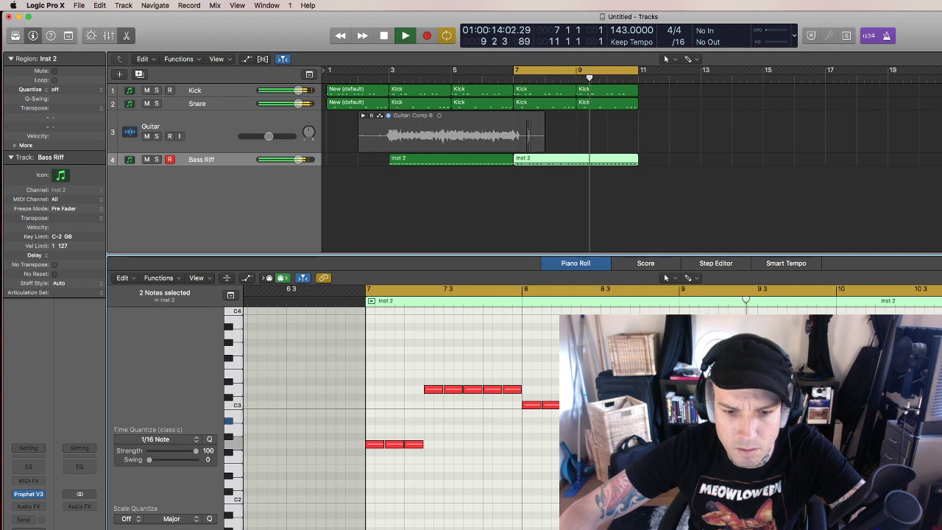
{"action": "key", "text": "space"}
{"action": "key", "text": "space"}
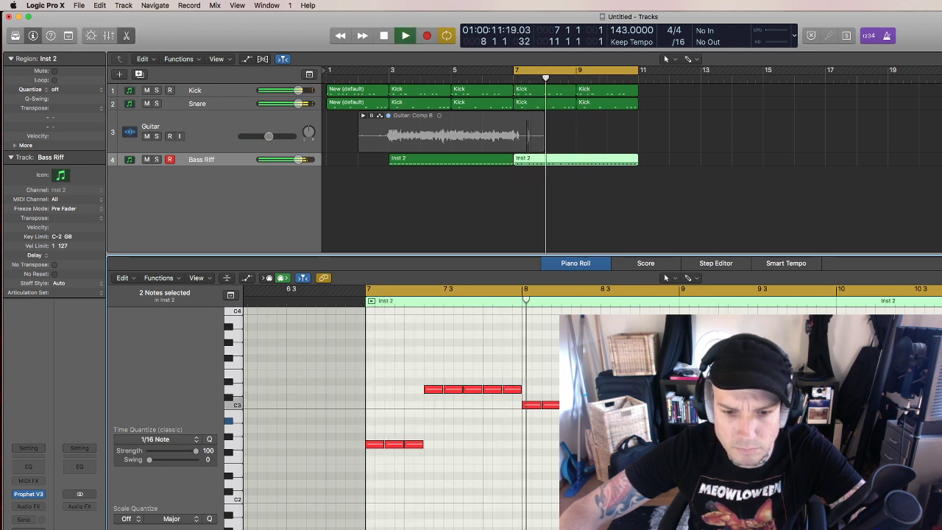
{"action": "key", "text": "space"}
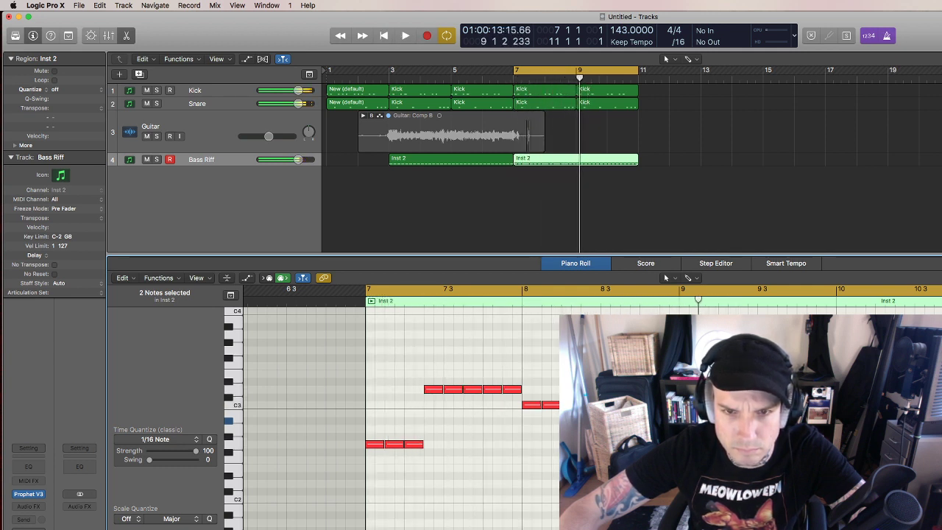
Solo the Bass Riff track and play the edited riff on its own from bar 7.
{"action": "left_click", "coordinate": [156, 159]}
{"action": "key", "text": "space"}
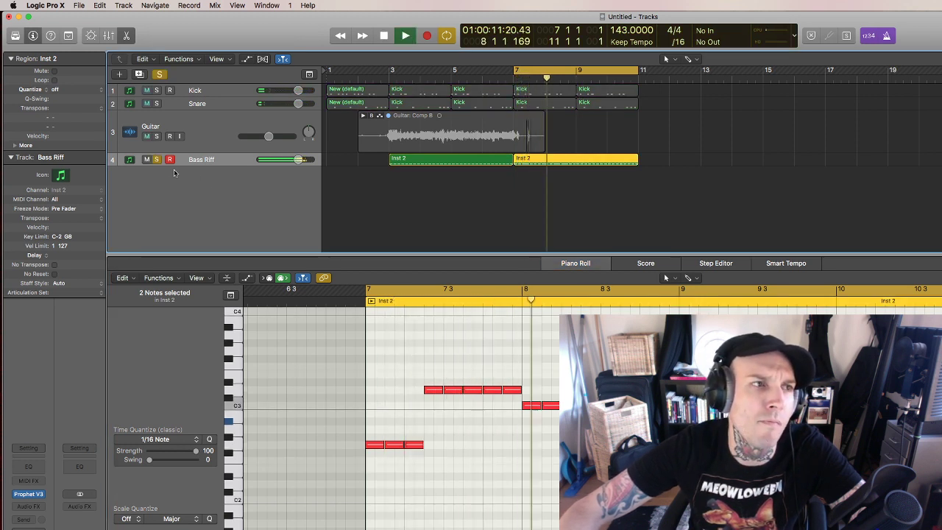
{"action": "key", "text": "space"}
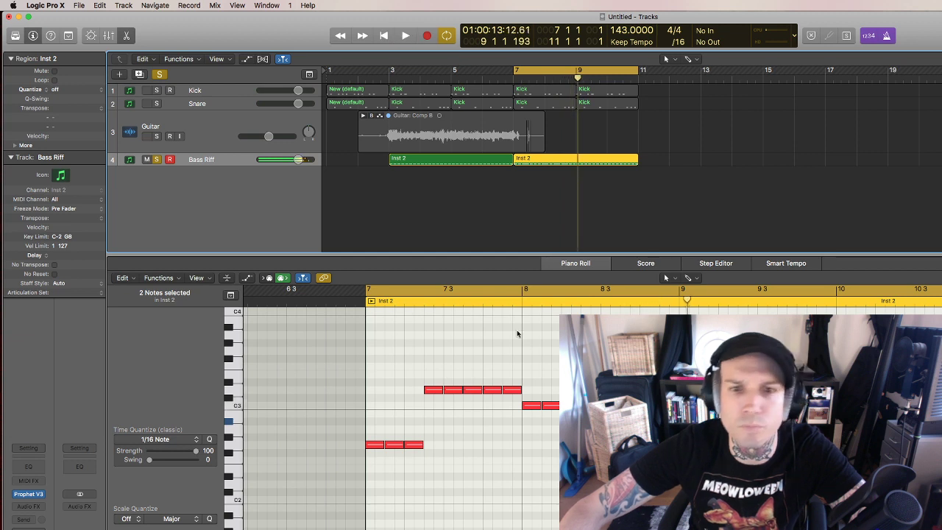
{"action": "left_click", "coordinate": [518, 333]}
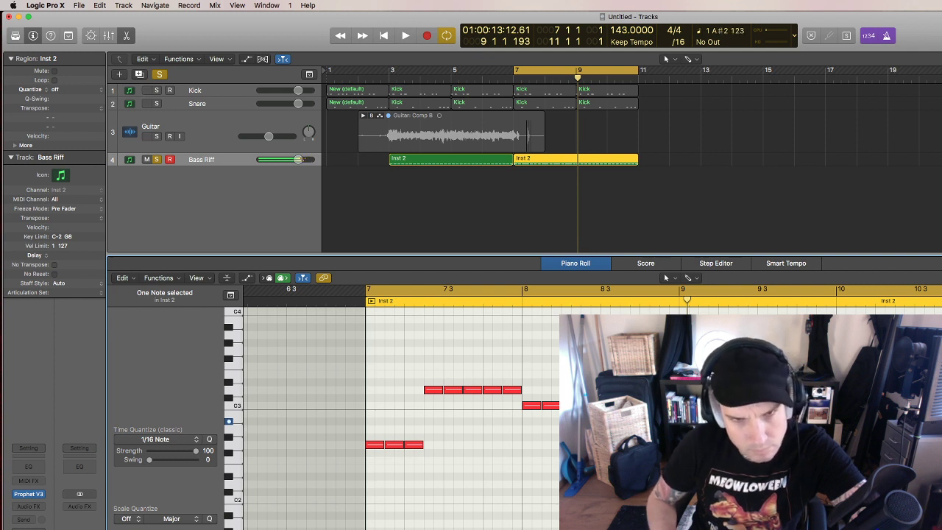
Replay the soloed bass riff several times from bar 7 into bar 9 to judge the edited notes.
{"action": "key", "text": "space"}
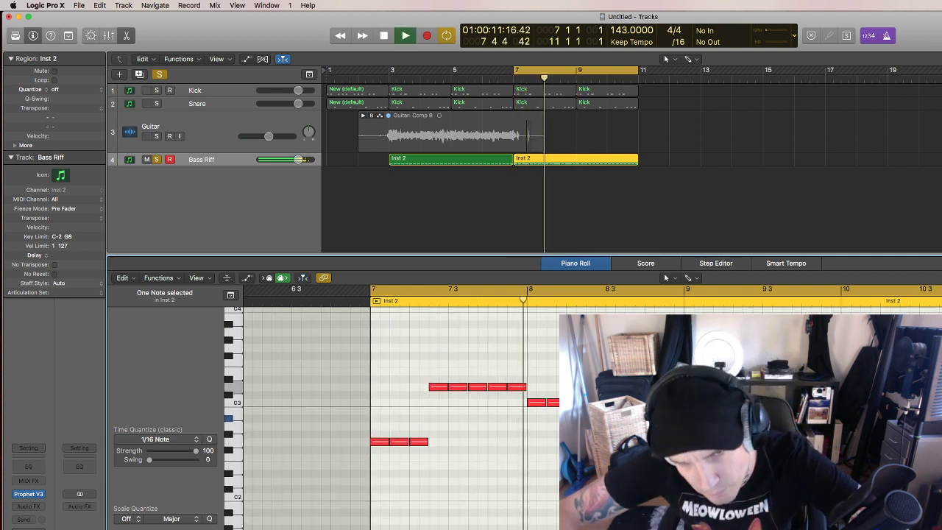
{"action": "key", "text": "space"}
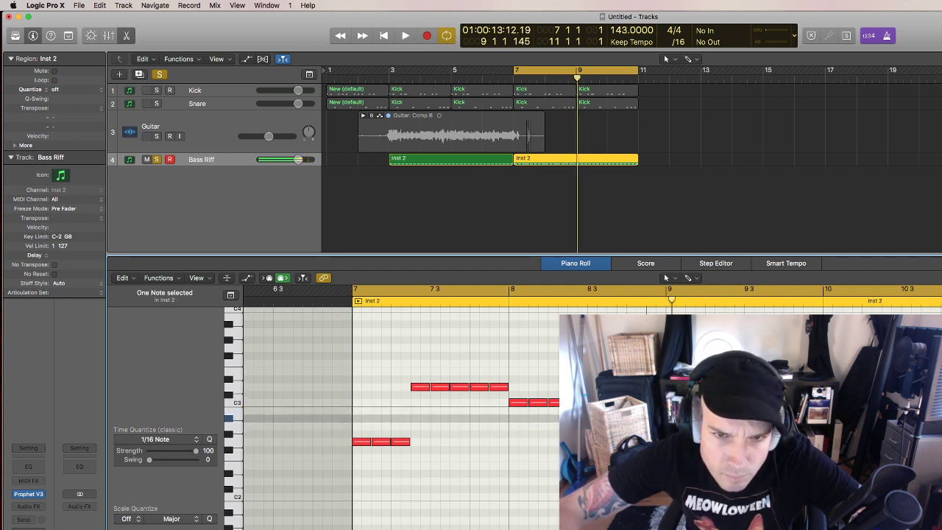
{"action": "key", "text": "space"}
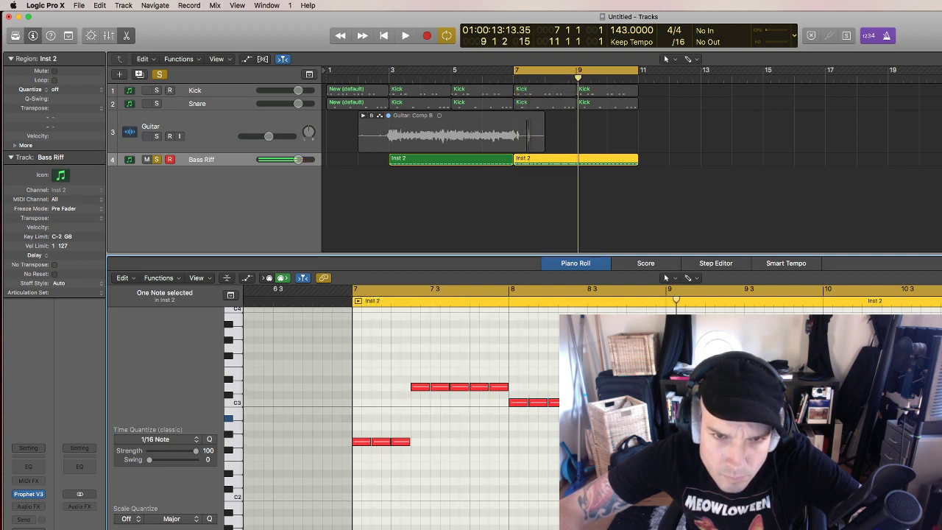
{"action": "key", "text": "space"}
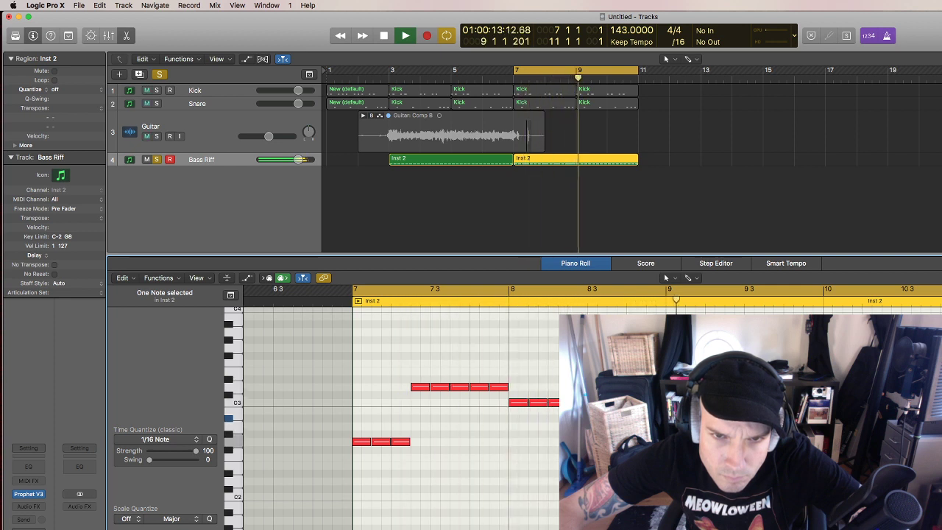
{"action": "key", "text": "space"}
Select the 16 riff notes in bars 7 and 8 and repeat them from bar 9 with automatic adjustment.
{"action": "key", "text": "super+a"}
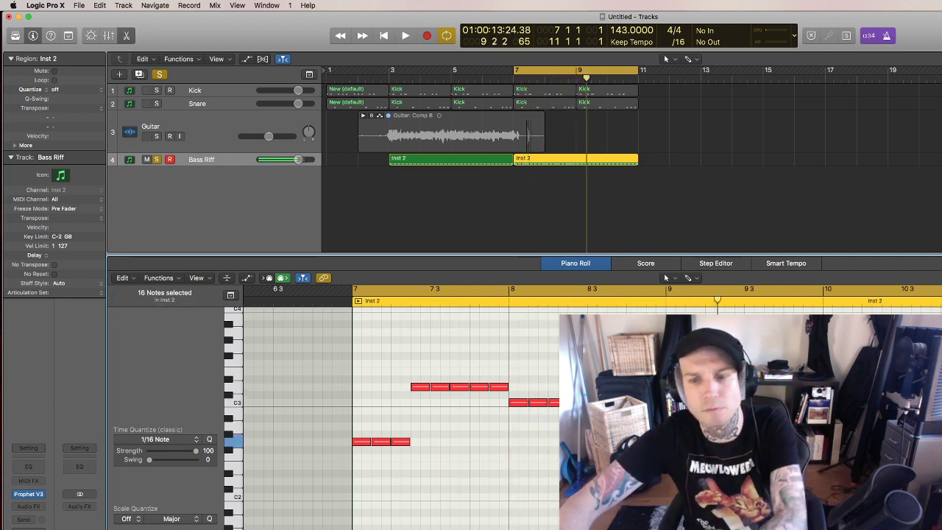
{"action": "left_click_drag", "start_coordinate": [559, 493], "coordinate": [353, 335]}
{"action": "key", "text": "super+r"}
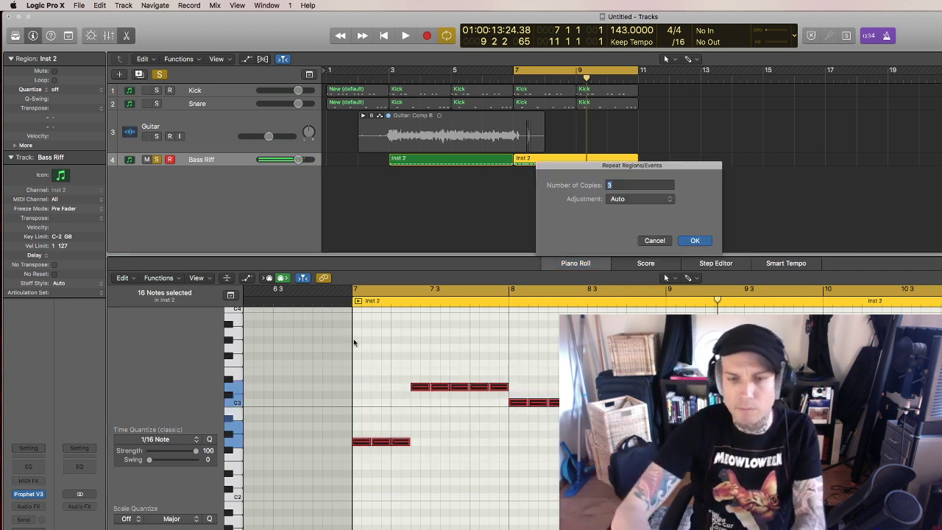
{"action": "key", "text": "Return"}
Play back the extended bass riff through bars 9 and 10 and around the cycle.
{"action": "key", "text": "shift+space"}
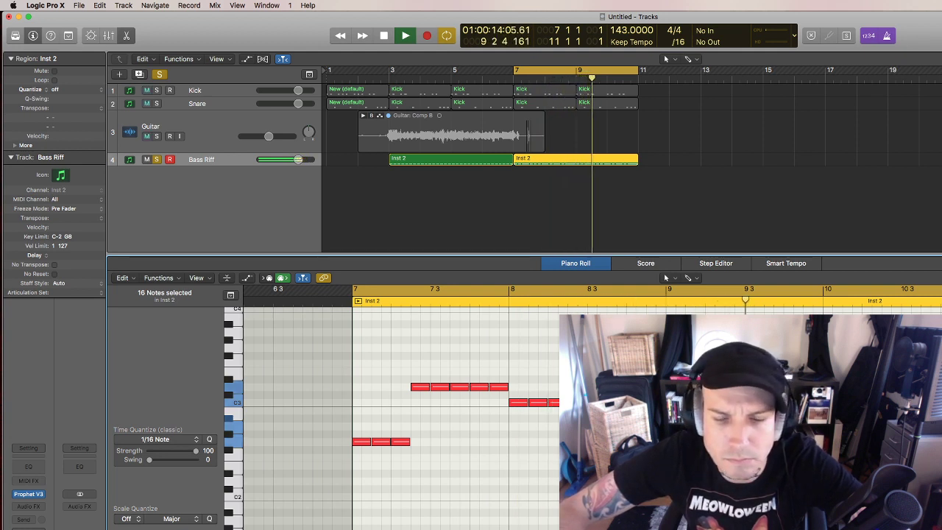
{"action": "key", "text": "space"}
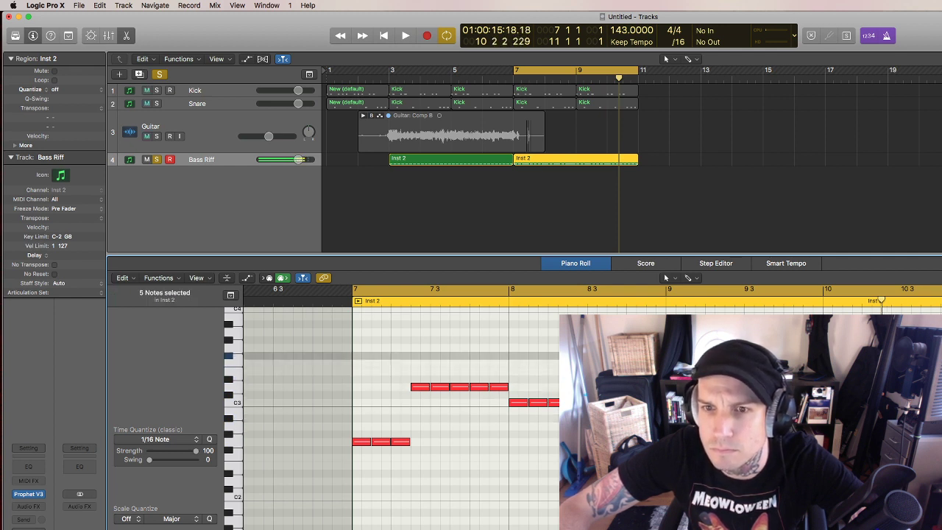
{"action": "key", "text": "space"}
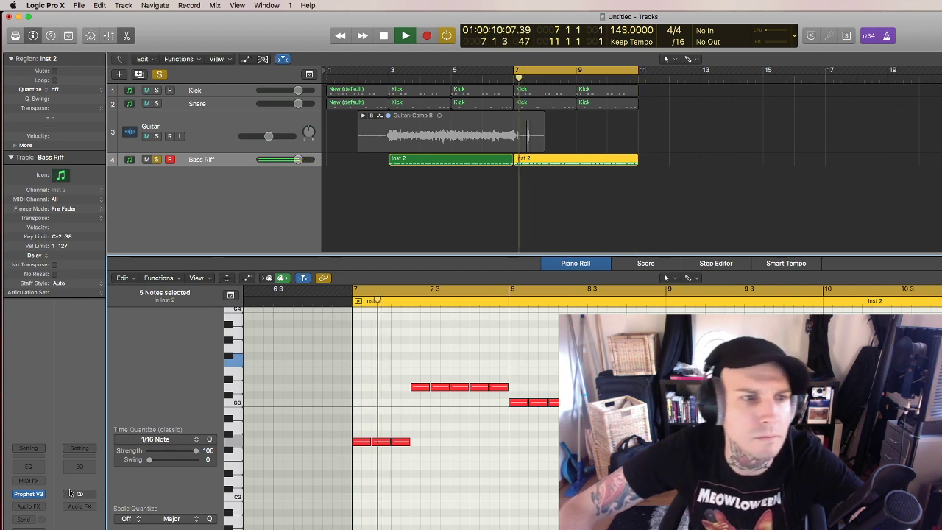
Check the filter cutoff in the Bass Riff track's Prophet V during playback and unsolo the track.
{"action": "left_click", "coordinate": [29, 494]}
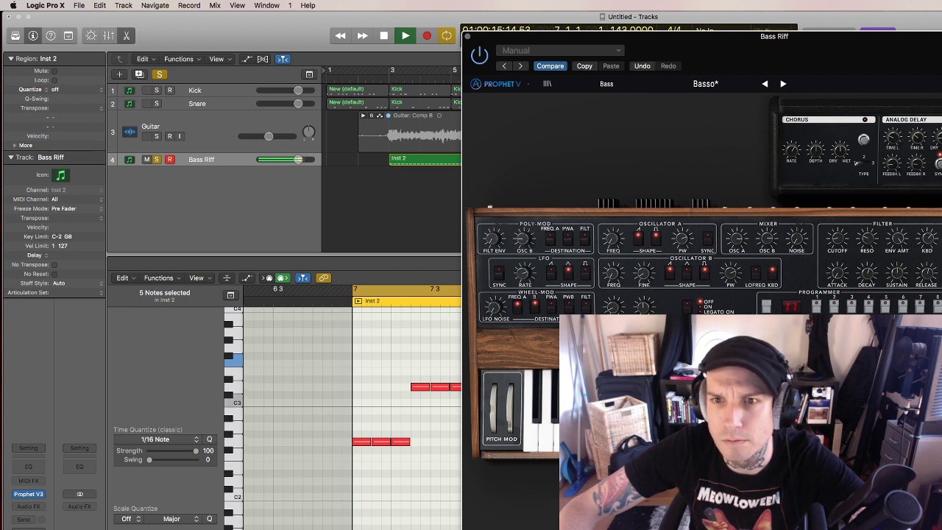
{"action": "mouse_move", "coordinate": [837, 243]}
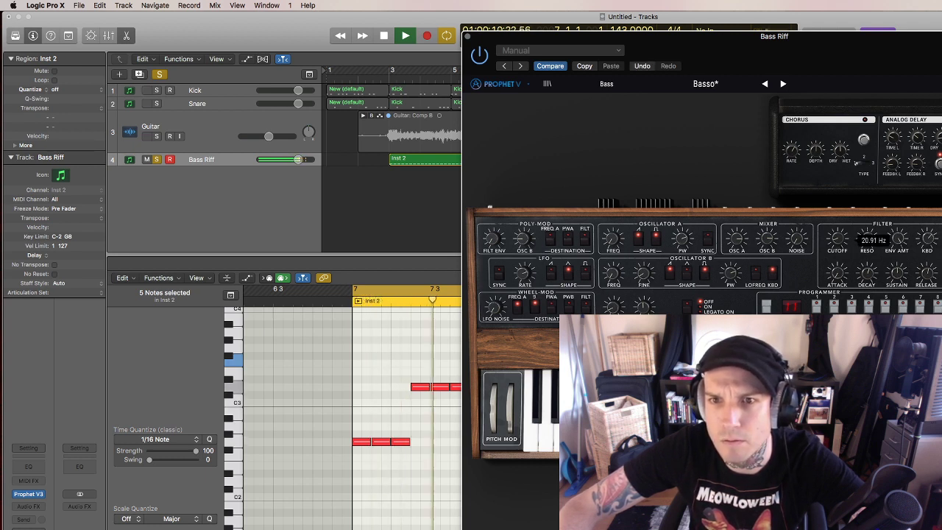
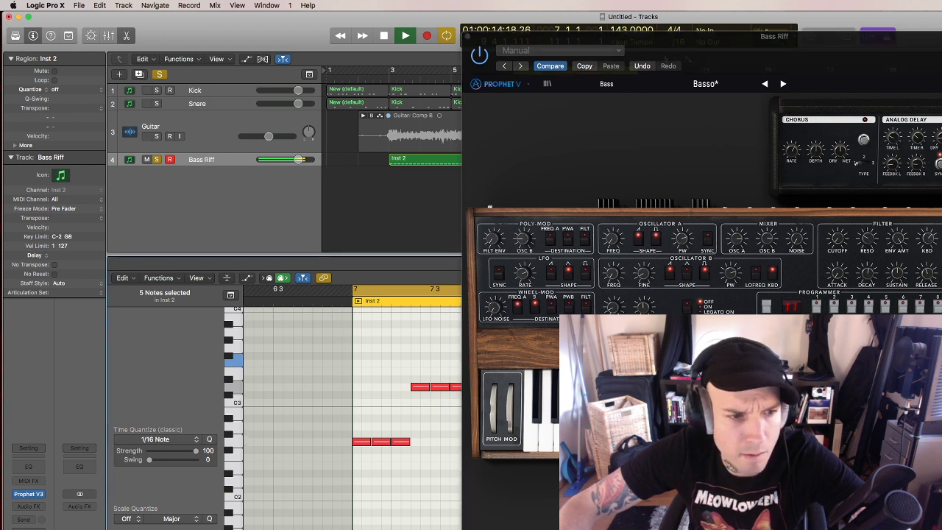
{"action": "key", "text": "s"}
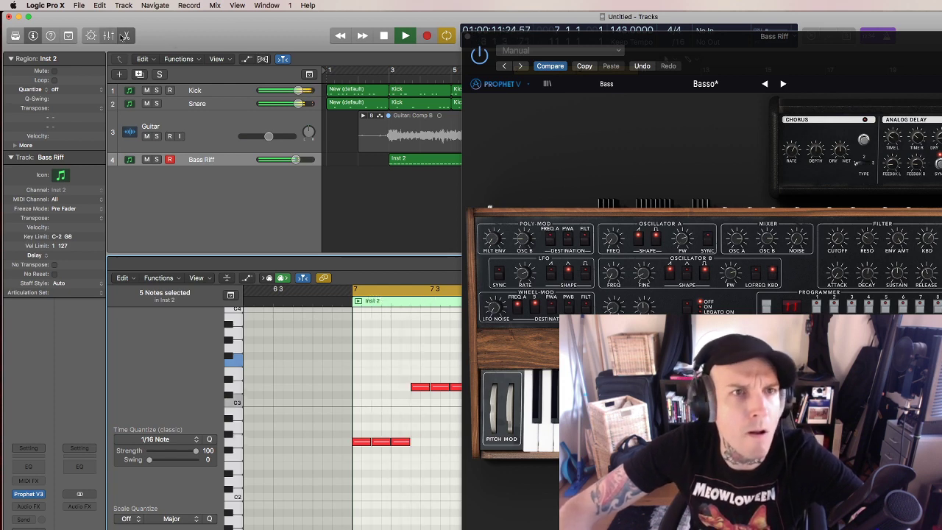
Lower the kick, snare, guitar and bass riff levels in the mixer during playback and close the Prophet V window.
{"action": "left_click", "coordinate": [108, 35]}
{"action": "left_click_drag", "start_coordinate": [589, 35], "coordinate": [919, 28]}
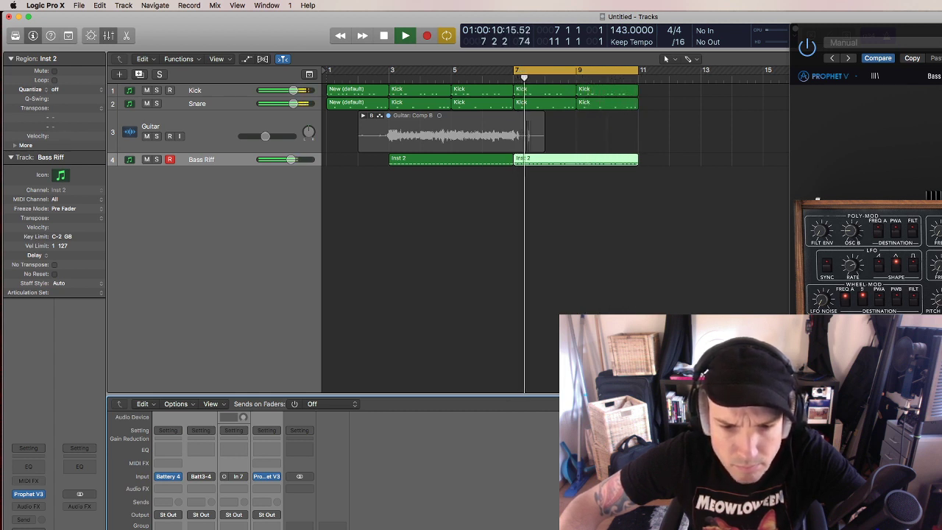
{"action": "key", "text": "space"}
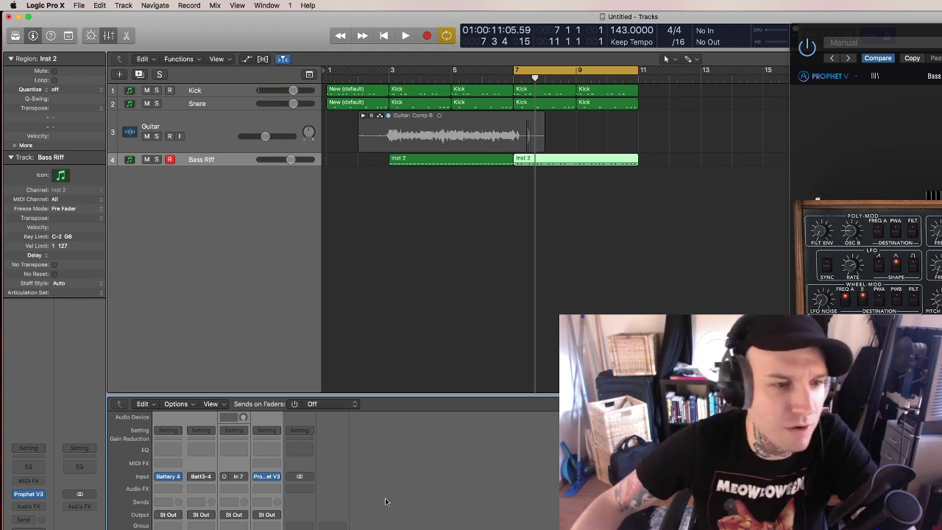
{"action": "key", "text": "space"}
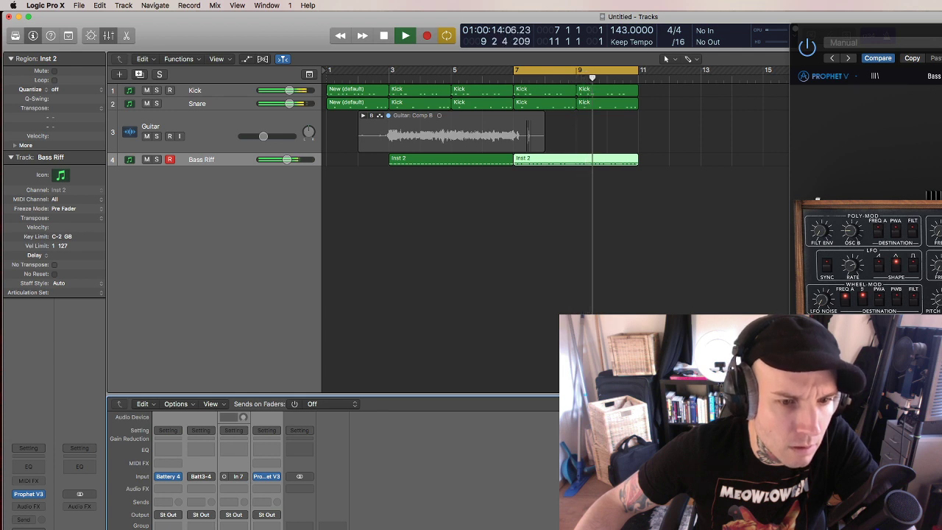
{"action": "left_click", "coordinate": [803, 32]}
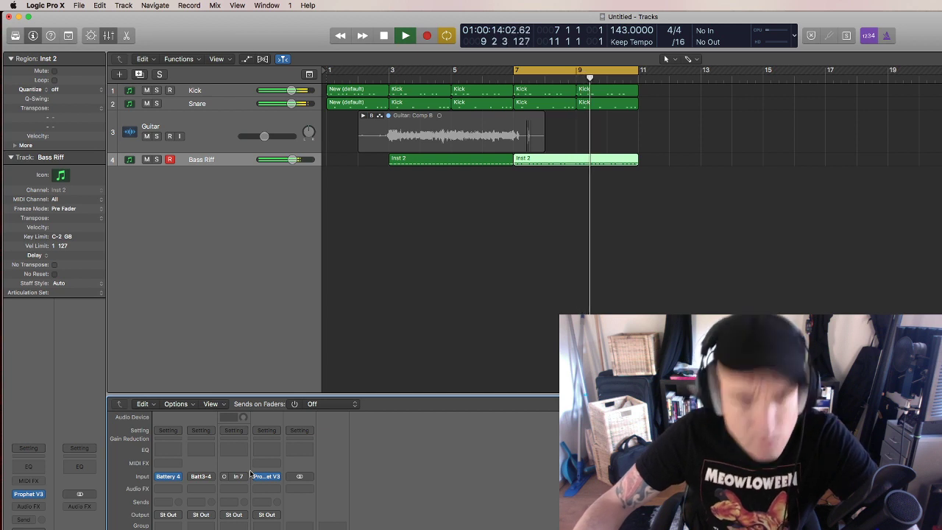
{"action": "key", "text": "space"}
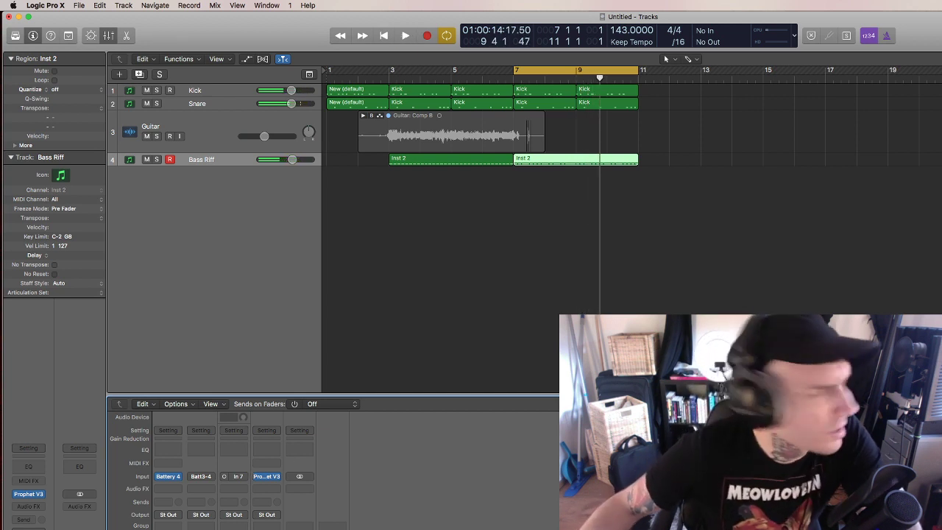
Deselect the bass region, play the section and add Battery's 5-6 output as an extra mixer channel.
{"action": "left_click", "coordinate": [457, 272]}
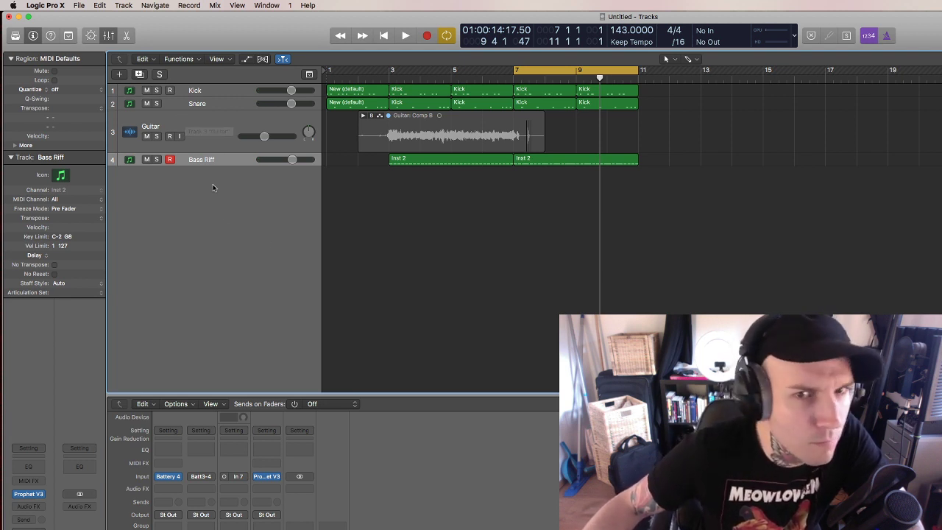
{"action": "key", "text": "space"}
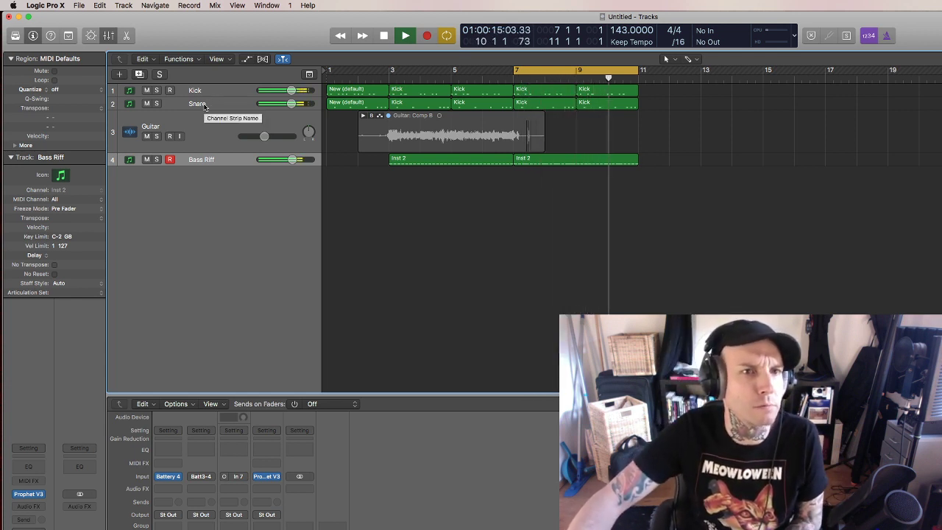
{"action": "left_click", "coordinate": [242, 417]}
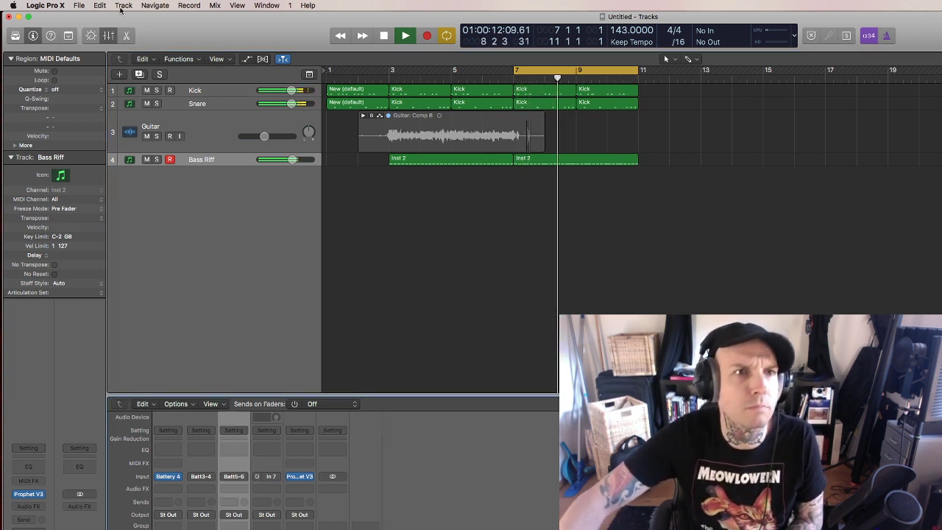
{"action": "left_click", "coordinate": [108, 35]}
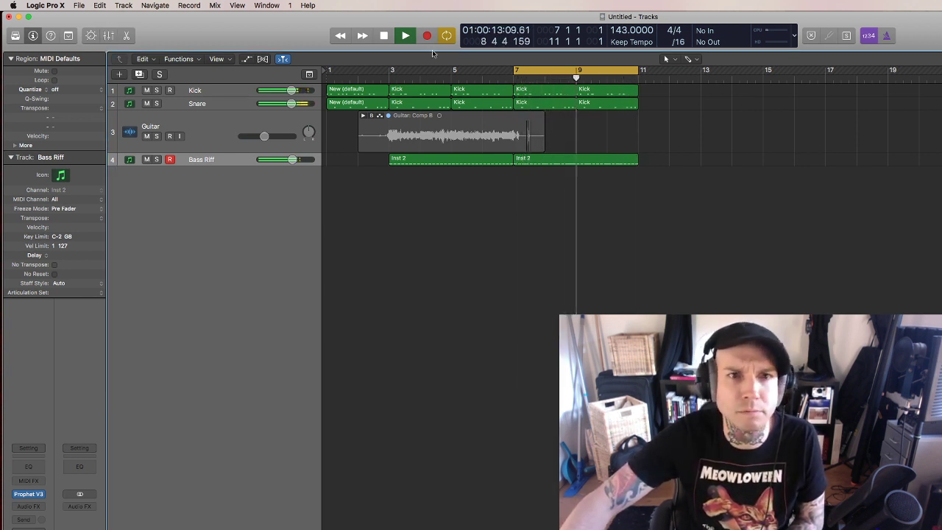
Create a new software instrument track below Bass Riff and load impOSCar2 on it.
{"action": "double_click", "coordinate": [179, 179]}
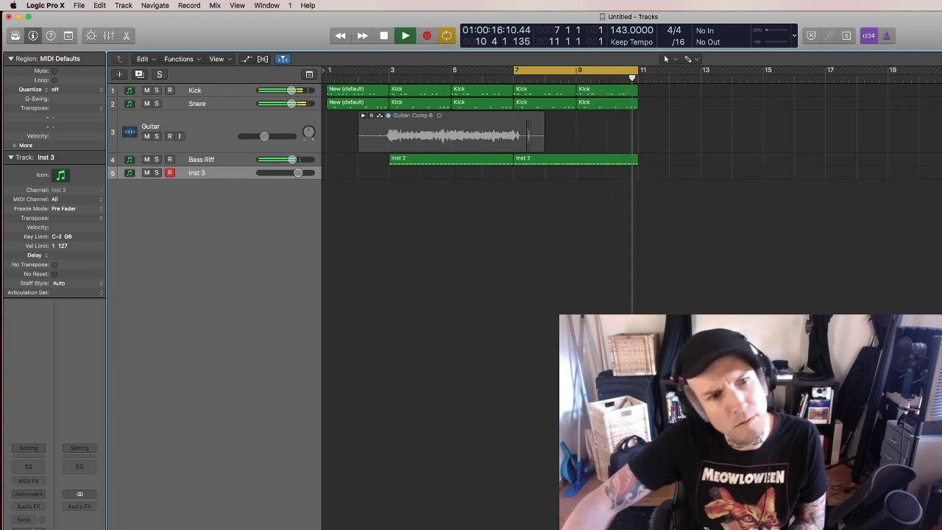
{"action": "left_click", "coordinate": [28, 494]}
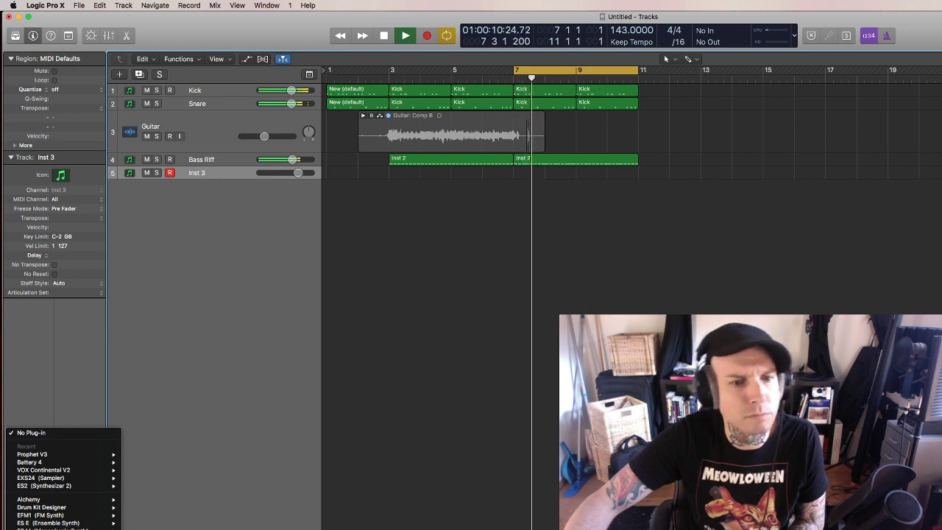
{"action": "left_click", "coordinate": [176, 442]}
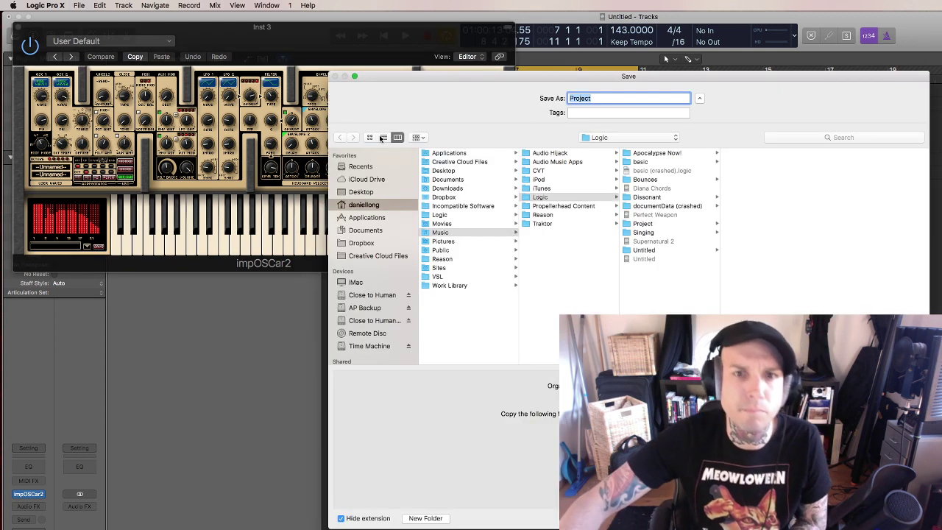
Save the project to the Desktop as New Shit.
{"action": "left_click", "coordinate": [372, 193]}
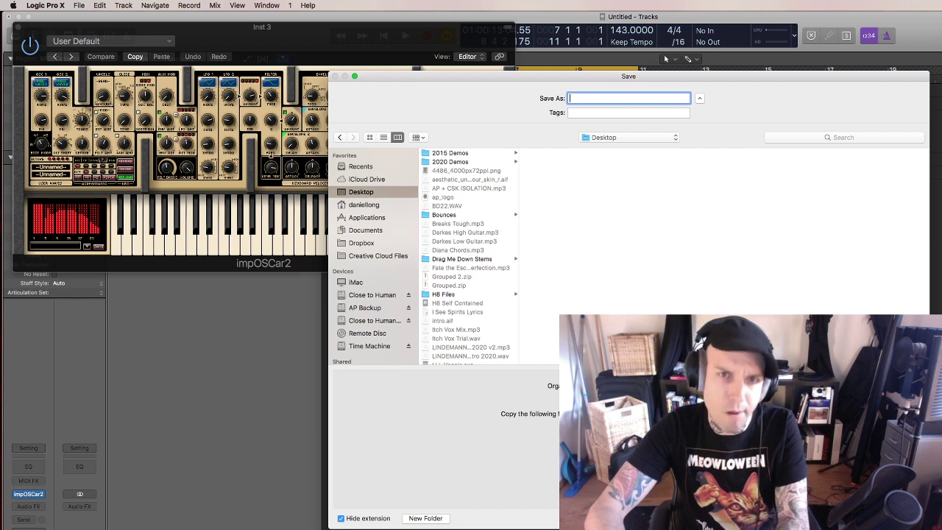
{"action": "type", "text": "New Shit"}
{"action": "key", "text": "Return"}
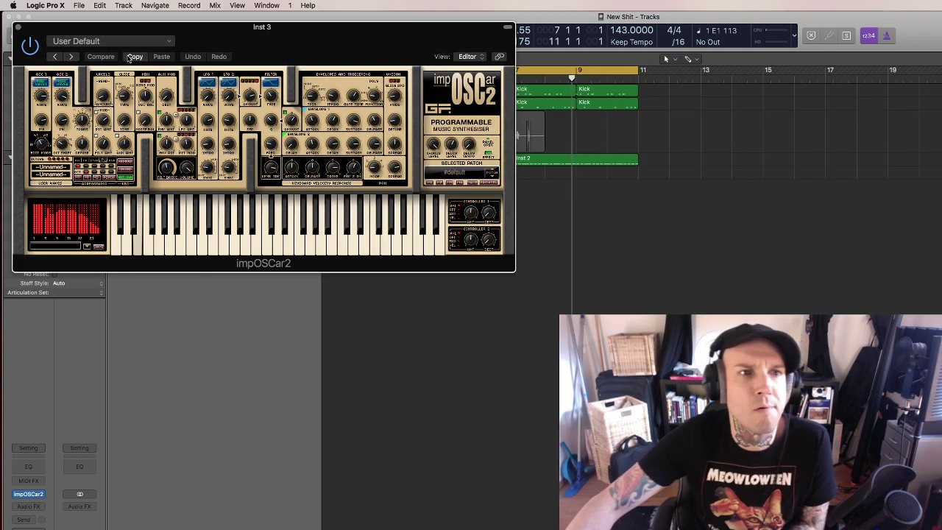
Load the BeauerBells preset from impOSCar2's Bells category and audition it along with the looped section.
{"action": "left_click", "coordinate": [110, 41]}
{"action": "mouse_move", "coordinate": [161, 283]}
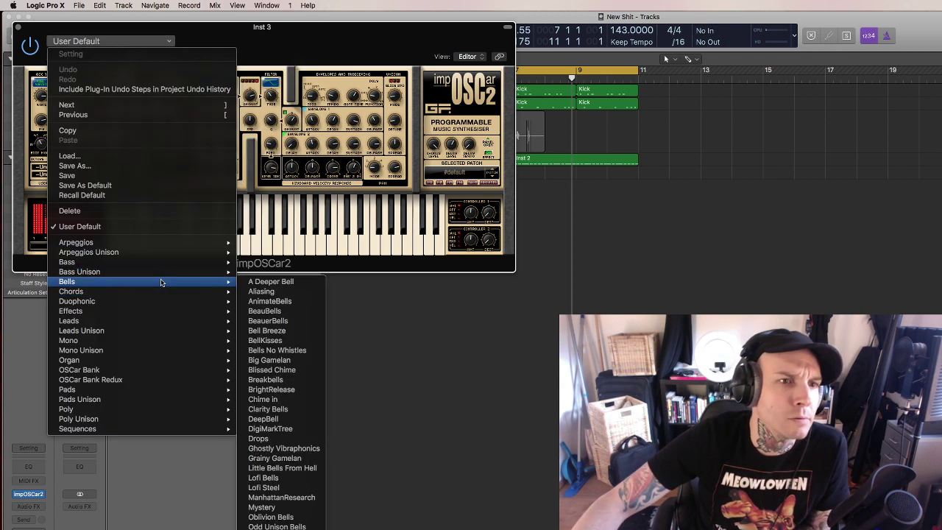
{"action": "left_click", "coordinate": [270, 282]}
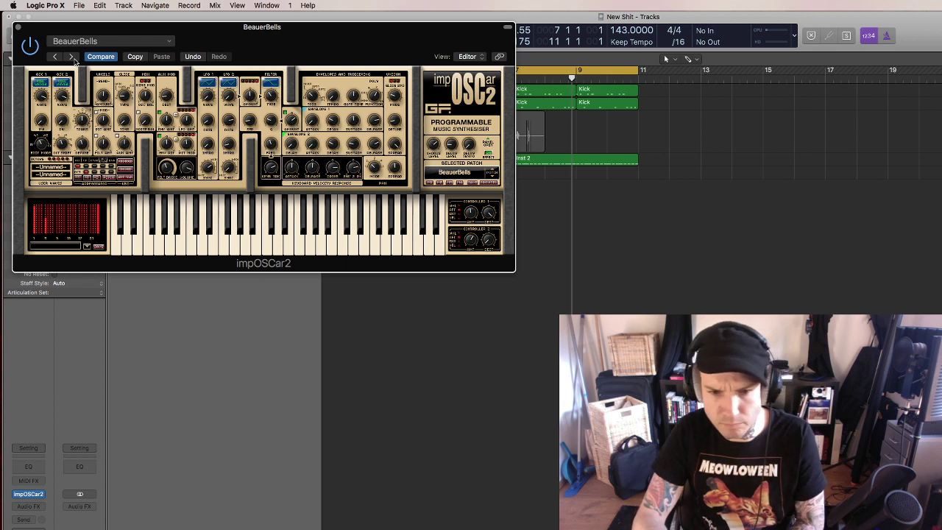
{"action": "key", "text": "space"}
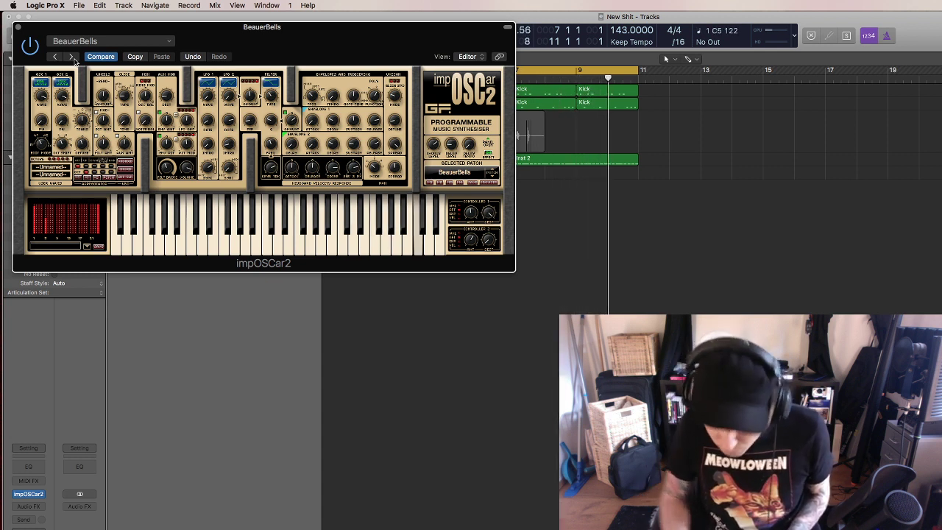
Try recording a BeauerBells take from bar 7, close the synth window and delete the recorded region.
{"action": "key", "text": "r"}
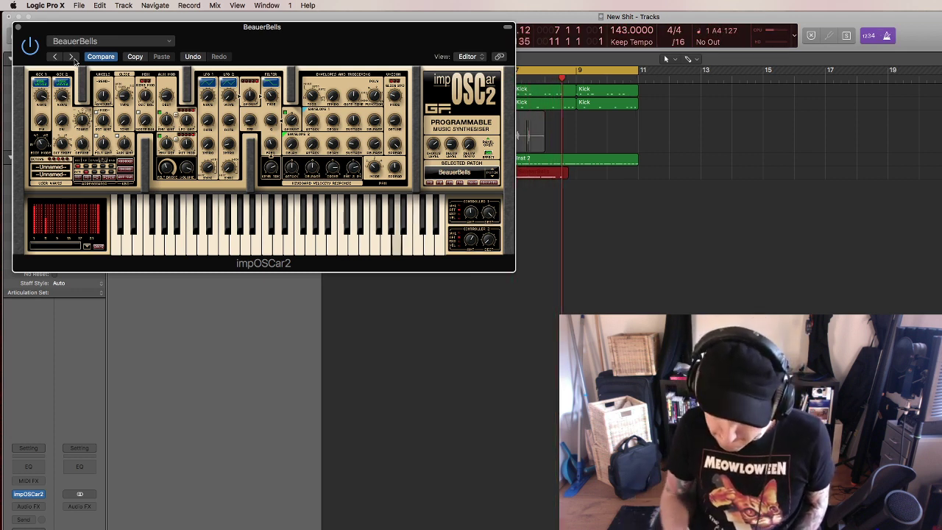
{"action": "key", "text": "space"}
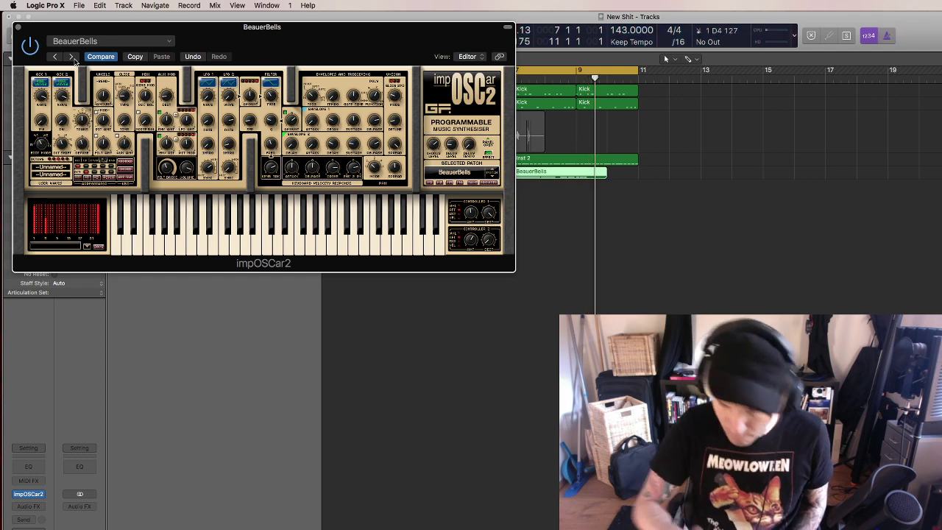
{"action": "left_click", "coordinate": [19, 28]}
{"action": "left_click", "coordinate": [537, 174]}
{"action": "key", "text": "Delete"}
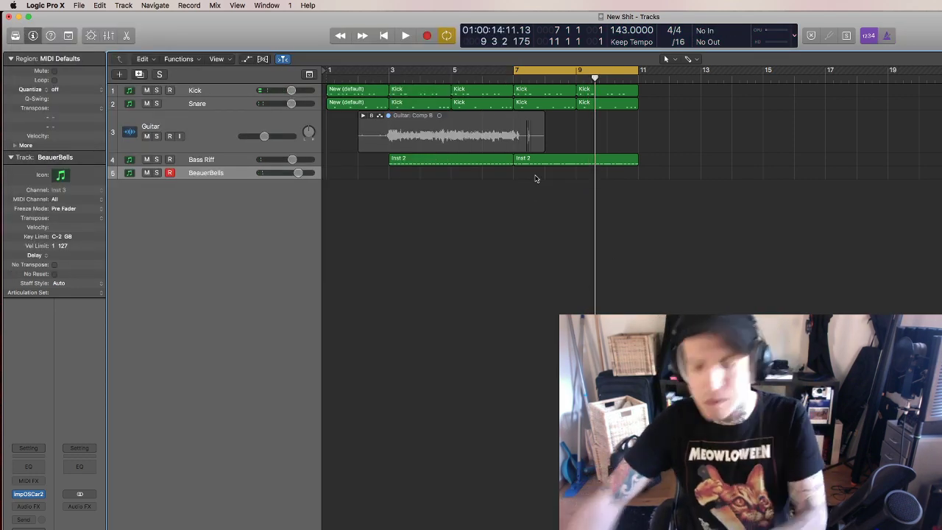
Record a new BeauerBells melody over bars 7 to 11 and open its notes in the Piano Roll.
{"action": "key", "text": "r"}
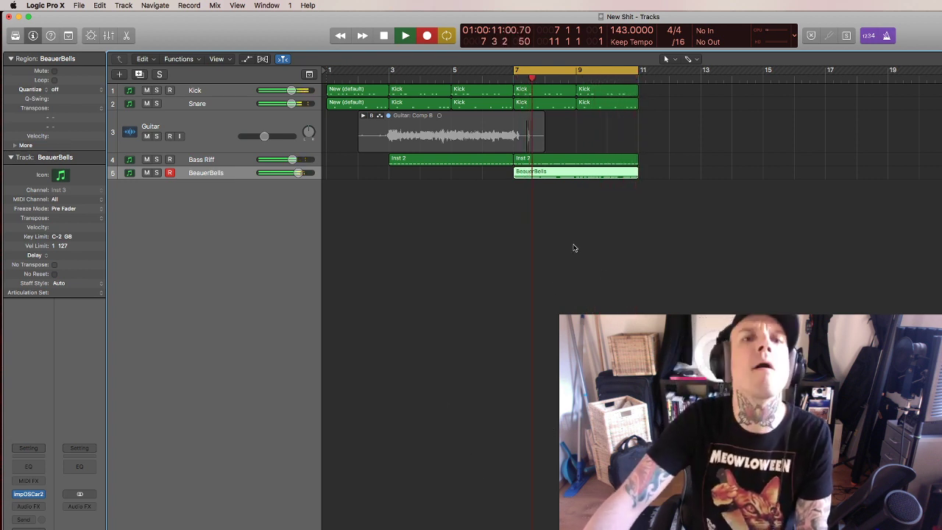
{"action": "key", "text": "space"}
{"action": "key", "text": "e"}
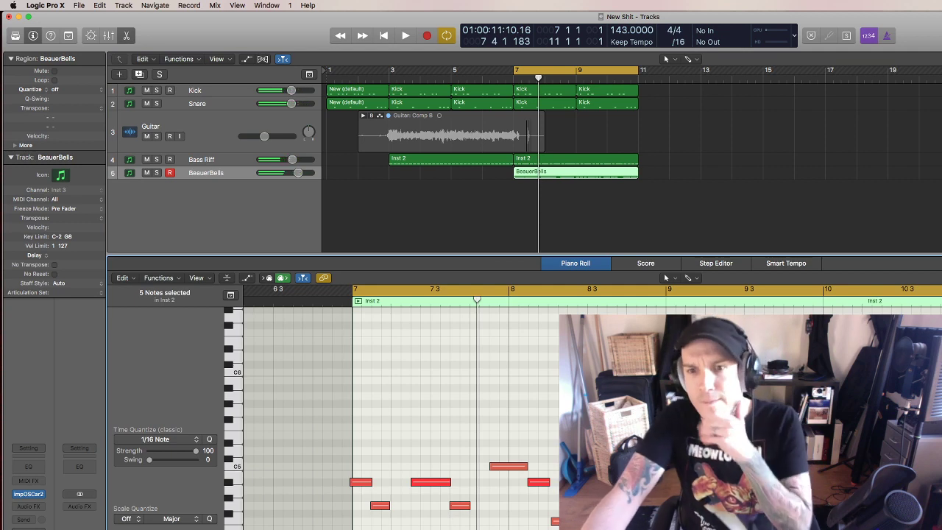
Select all the BeauerBells notes, quantize them to 1/16 Note and play the section back.
{"action": "left_click_drag", "start_coordinate": [559, 525], "coordinate": [285, 407]}
{"action": "key", "text": "space"}
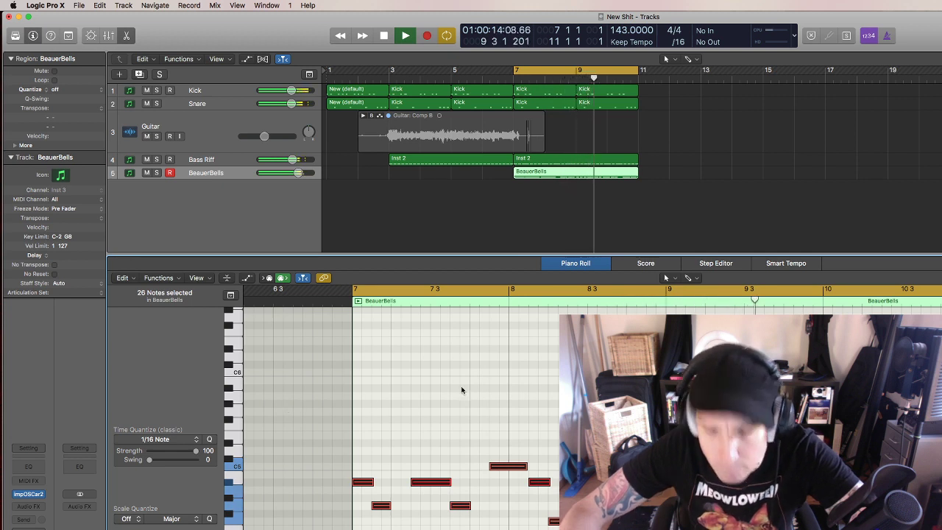
{"action": "key", "text": "space"}
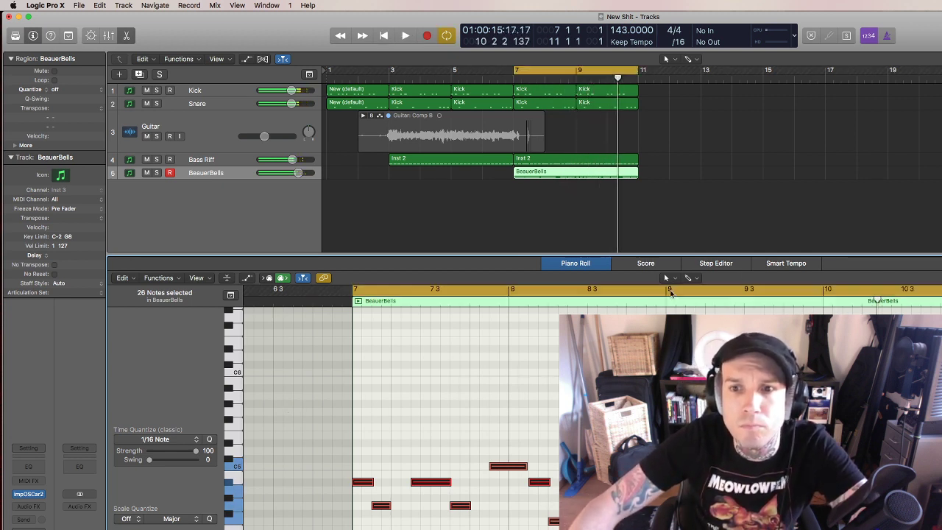
Cycle bars 9 to 11 to rework the melody's second half, then restore the cycle to bars 7 to 11 and play it.
{"action": "left_click", "coordinate": [671, 290]}
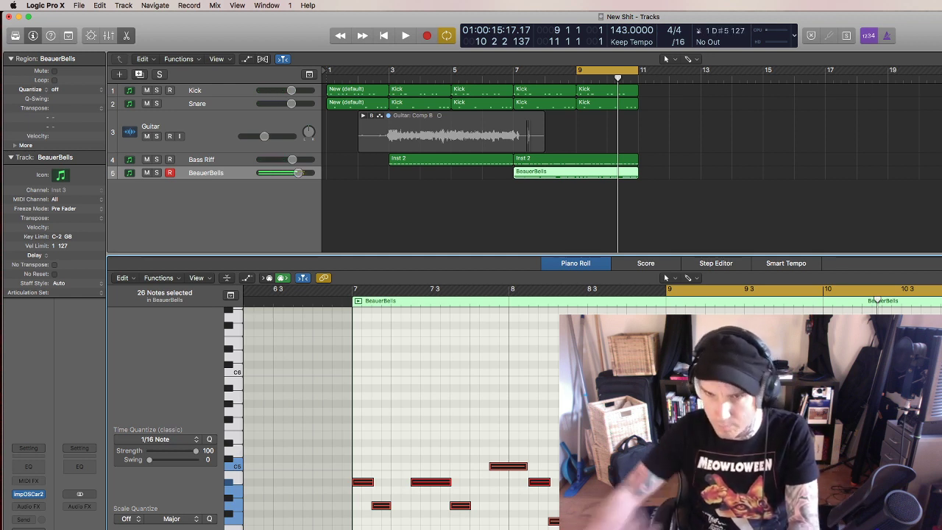
{"action": "key", "text": "super+shift+a"}
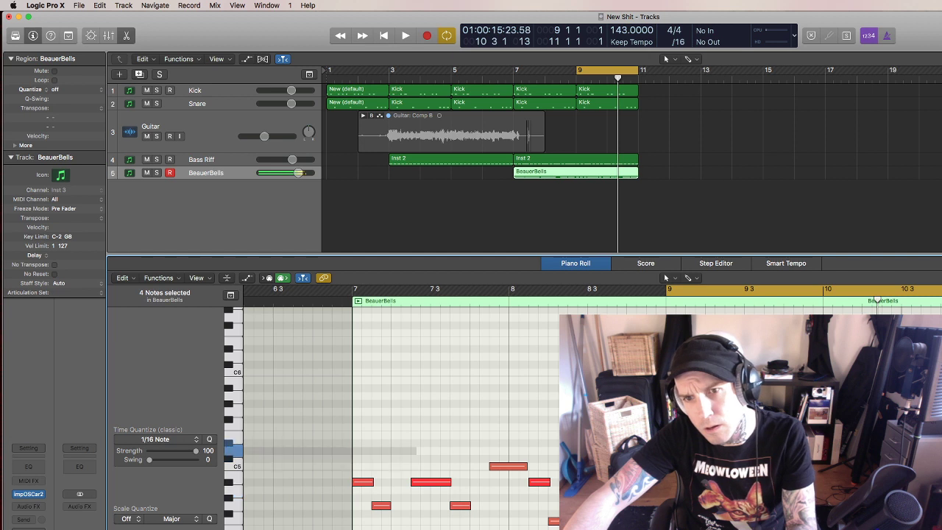
{"action": "left_click_drag", "start_coordinate": [355, 291], "coordinate": [928, 289]}
{"action": "key", "text": "space"}
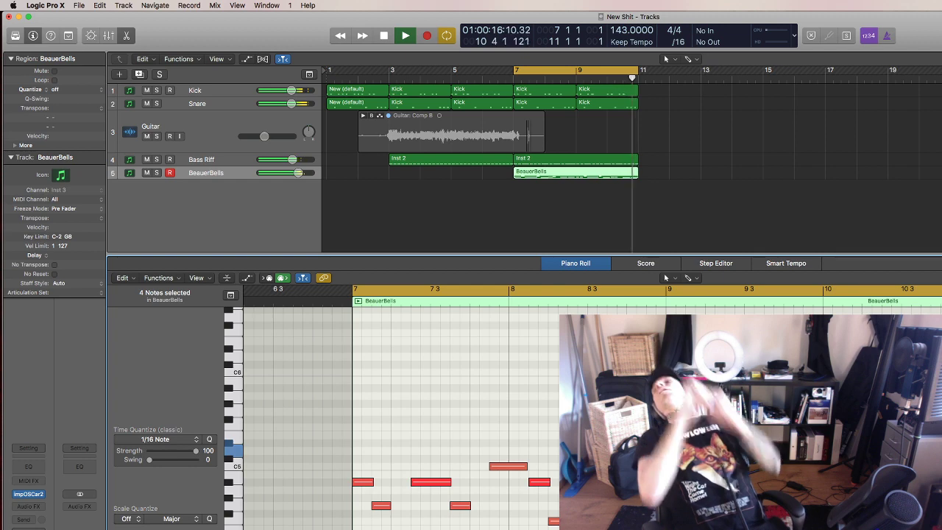
{"action": "key", "text": "space"}
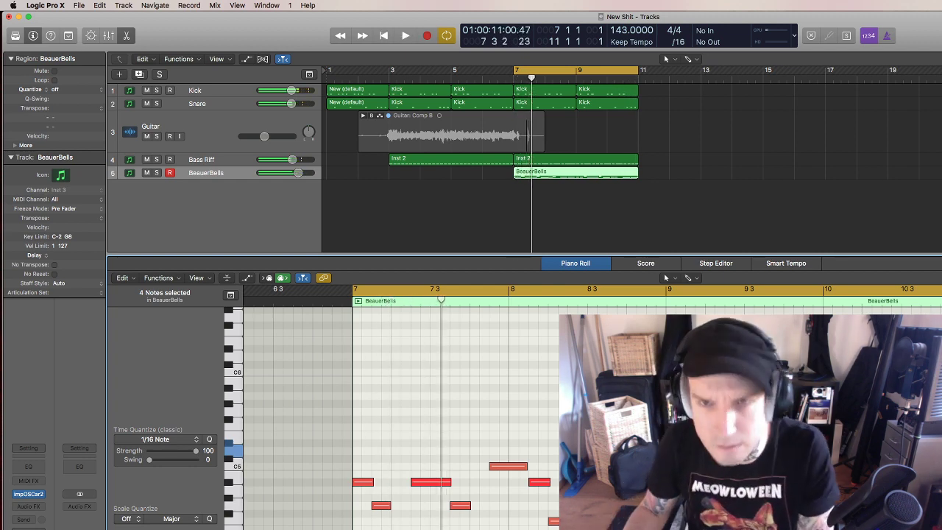
Audition the looped bars 7 to 11 repeatedly while adjusting small groups of BeauerBells notes.
{"action": "key", "text": "space"}
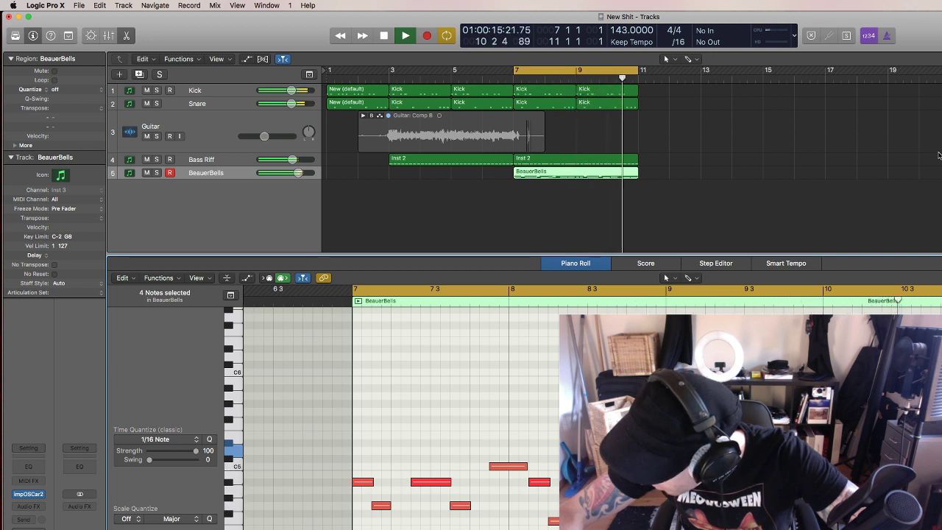
{"action": "key", "text": "space"}
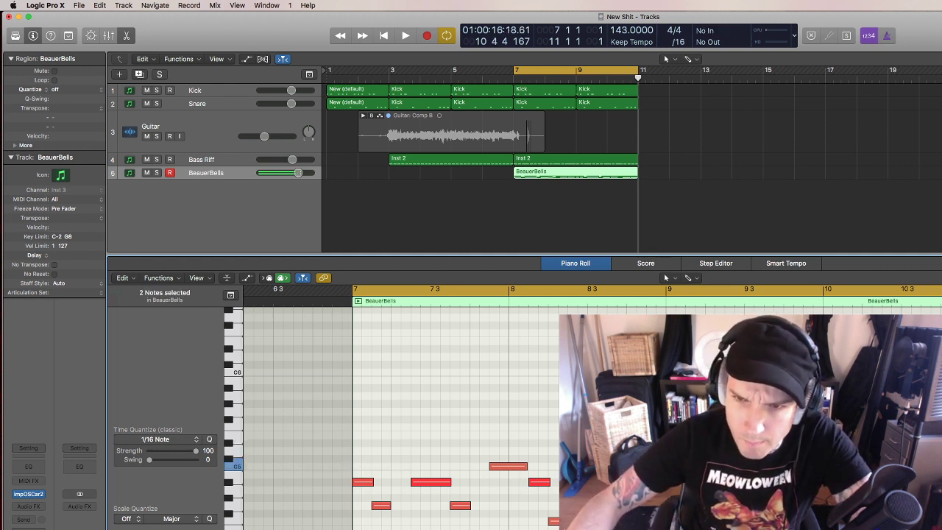
{"action": "key", "text": "space"}
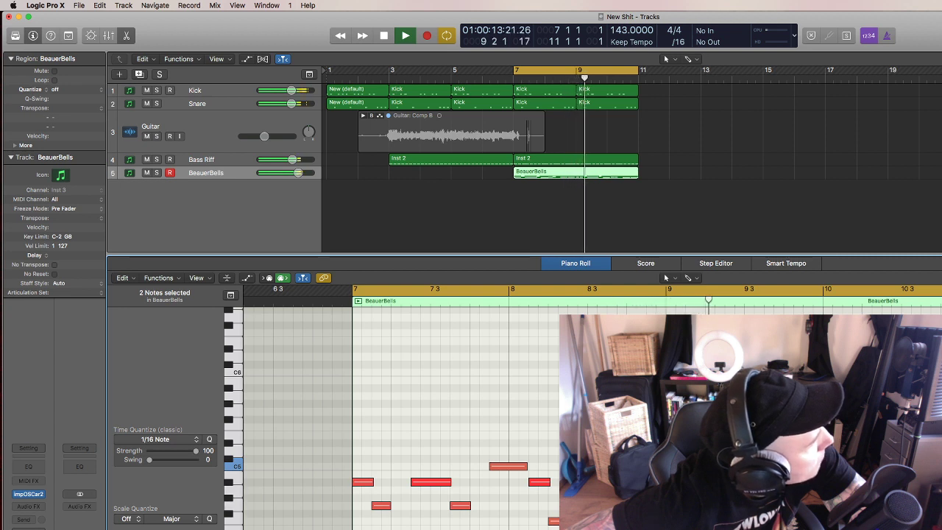
{"action": "key", "text": "space"}
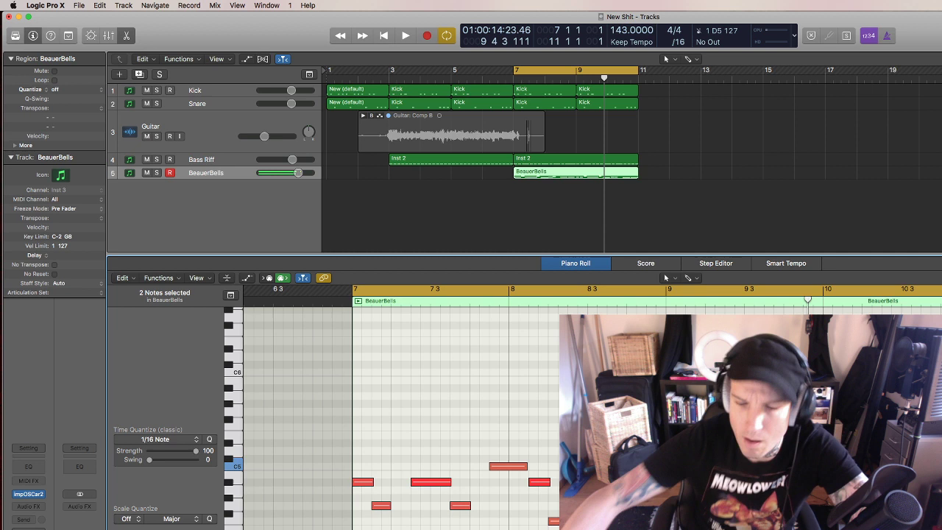
{"action": "key", "text": "space"}
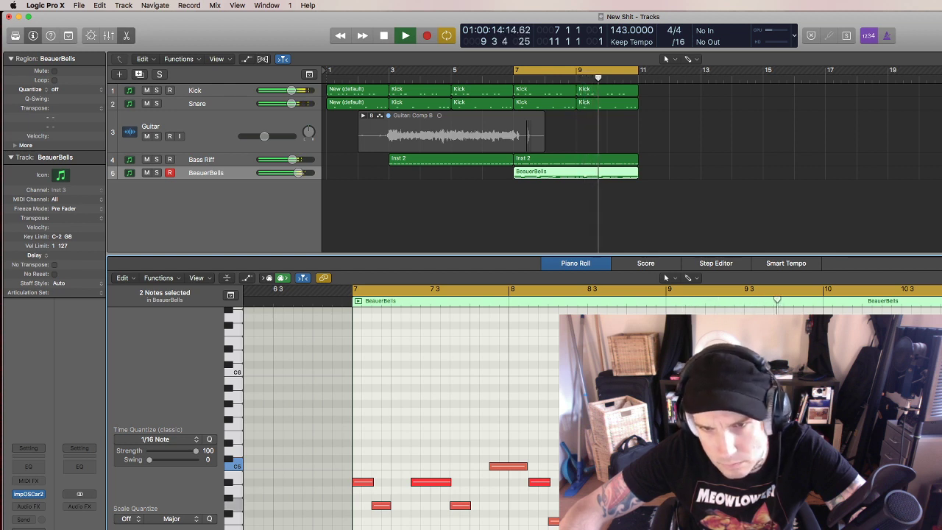
{"action": "key", "text": "space"}
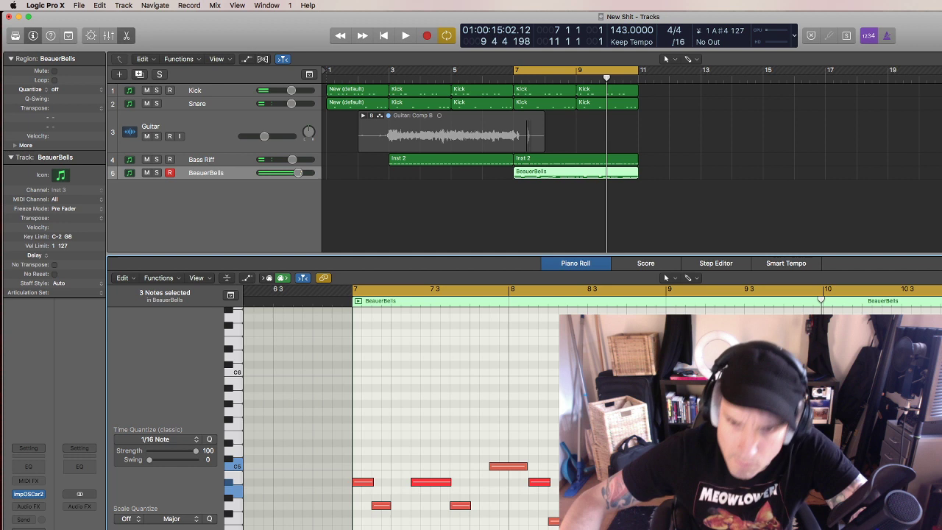
Clear the note selection, adjust single BeauerBells notes and check them in the loop.
{"action": "key", "text": "shift+super+a"}
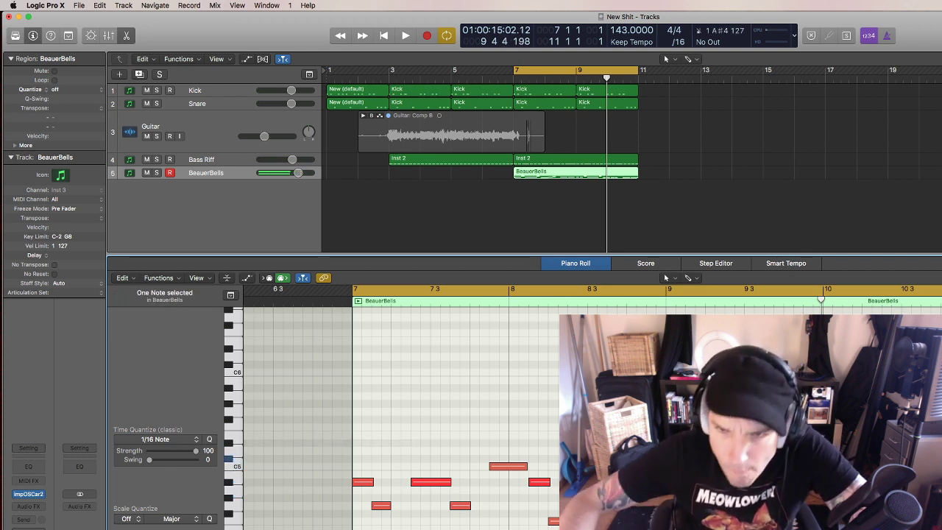
{"action": "key", "text": "Right"}
{"action": "key", "text": "shift+Return"}
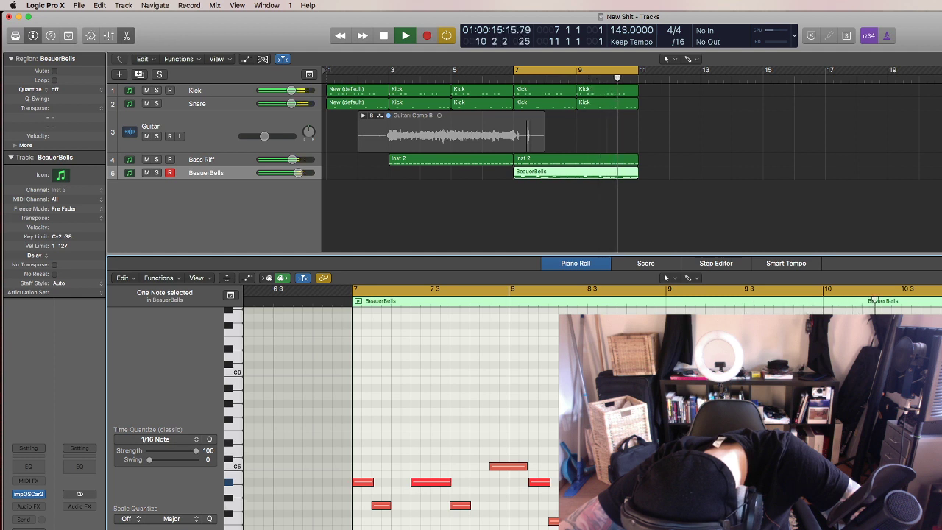
{"action": "key", "text": "space"}
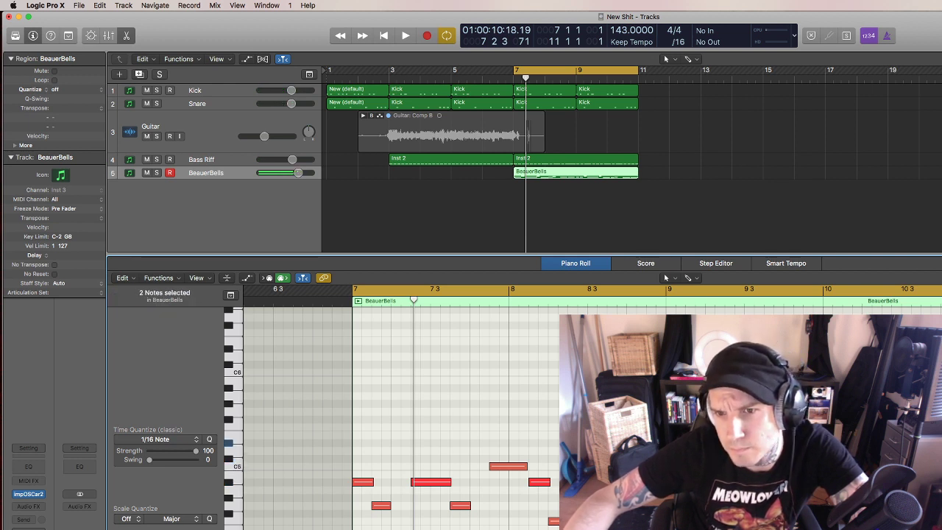
Select all 26 BeauerBells notes, shorten them slightly and play the loop.
{"action": "left_click_drag", "start_coordinate": [267, 337], "coordinate": [671, 529]}
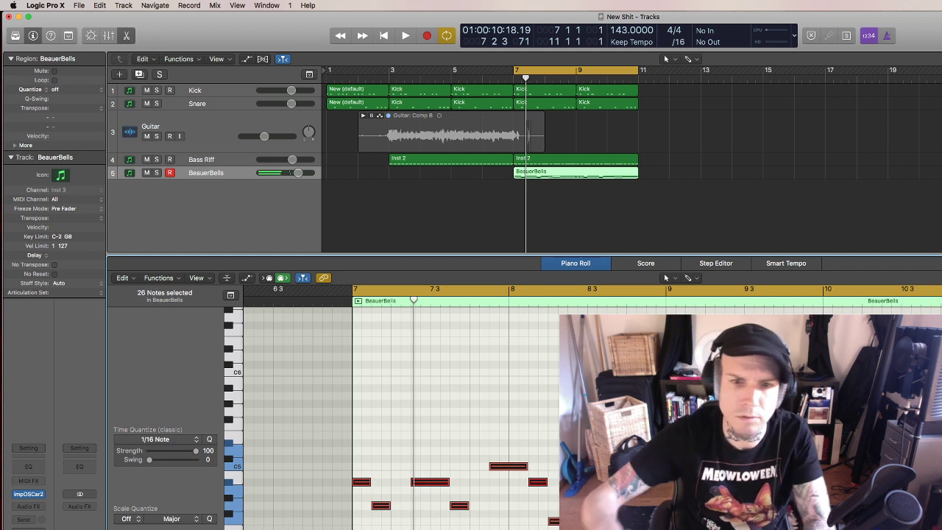
{"action": "key", "text": "space"}
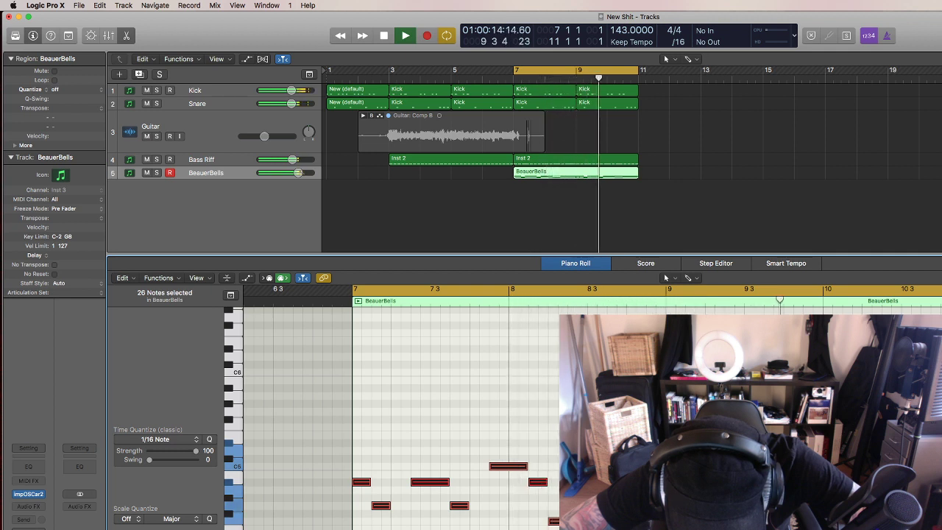
{"action": "key", "text": "space"}
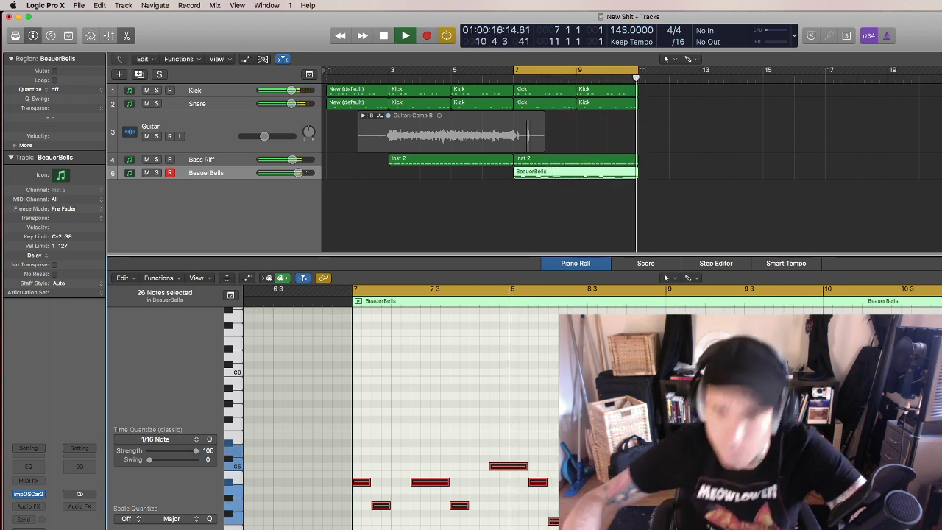
Close the Piano Roll, copy the BeauerBells region to bar 11, pack the original into a take folder and move the copy into it.
{"action": "key", "text": "e"}
{"action": "left_click", "coordinate": [551, 248]}
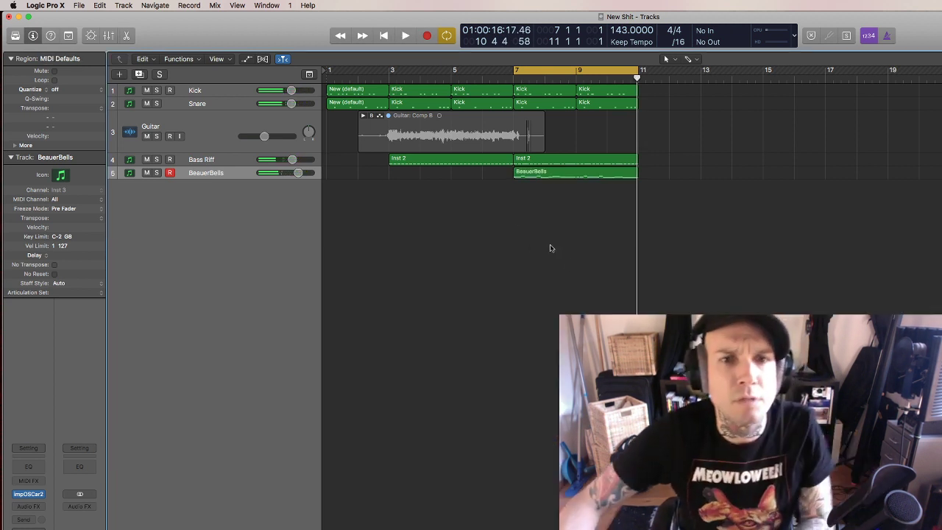
{"action": "left_click_drag", "start_coordinate": [551, 184], "coordinate": [677, 184]}
{"action": "right_click", "coordinate": [547, 173]}
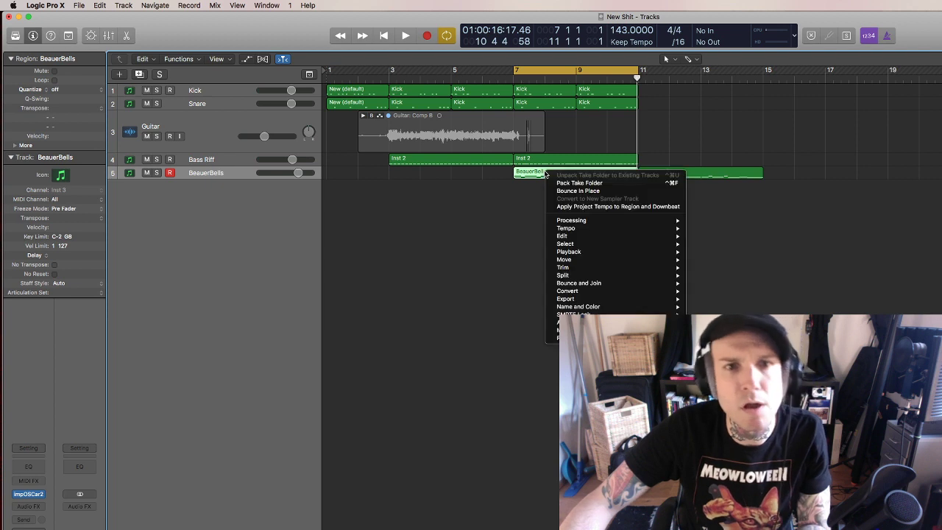
{"action": "left_click", "coordinate": [579, 183]}
{"action": "left_click_drag", "start_coordinate": [704, 176], "coordinate": [578, 176]}
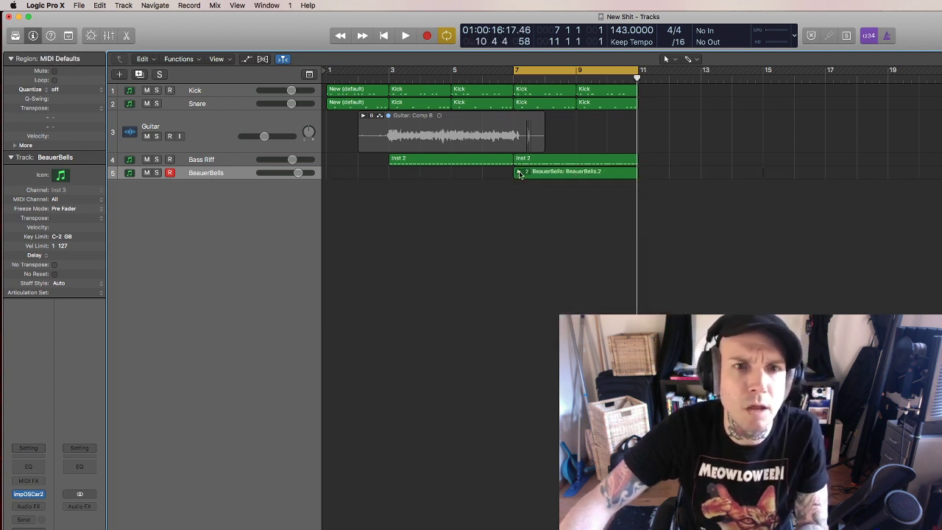
Expand the BeauerBells take folder and open the BeauerBells.2 take in the Piano Roll.
{"action": "left_click", "coordinate": [520, 172]}
{"action": "left_click", "coordinate": [555, 190]}
{"action": "key", "text": "p"}
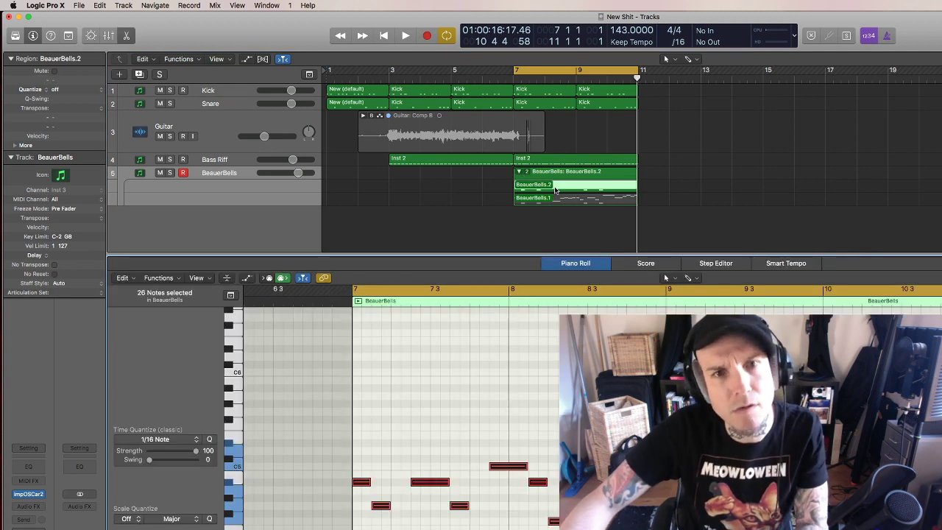
Audition the BeauerBells.2 take in the loop, adjust its notes and lower the BeauerBells track volume slightly.
{"action": "key", "text": "space"}
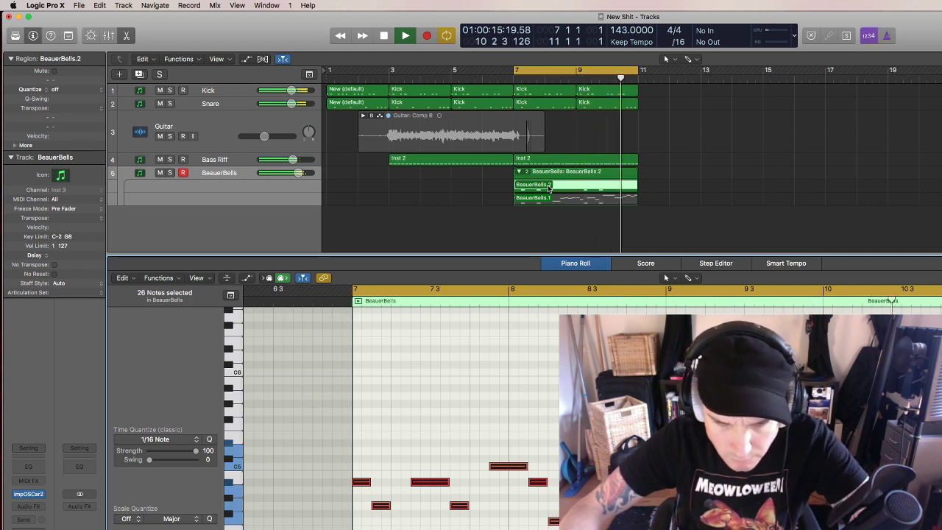
{"action": "key", "text": "space"}
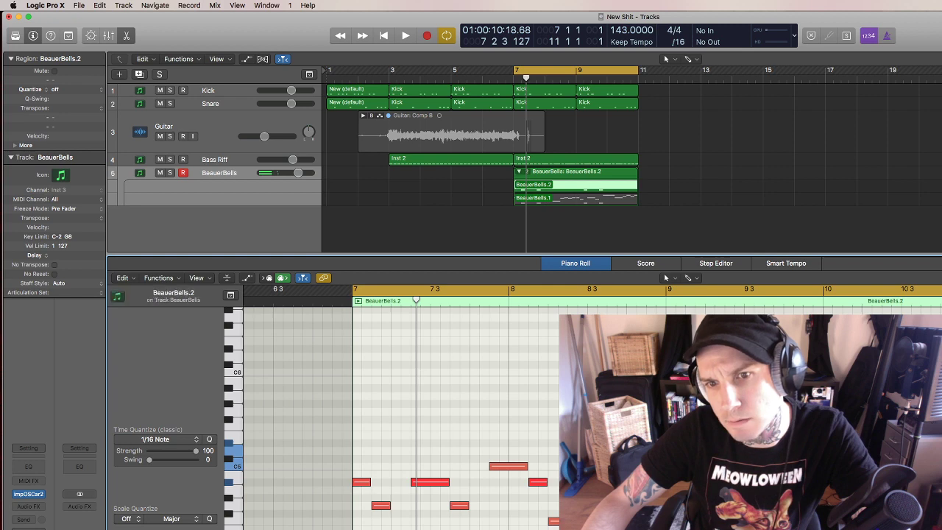
{"action": "key", "text": "space"}
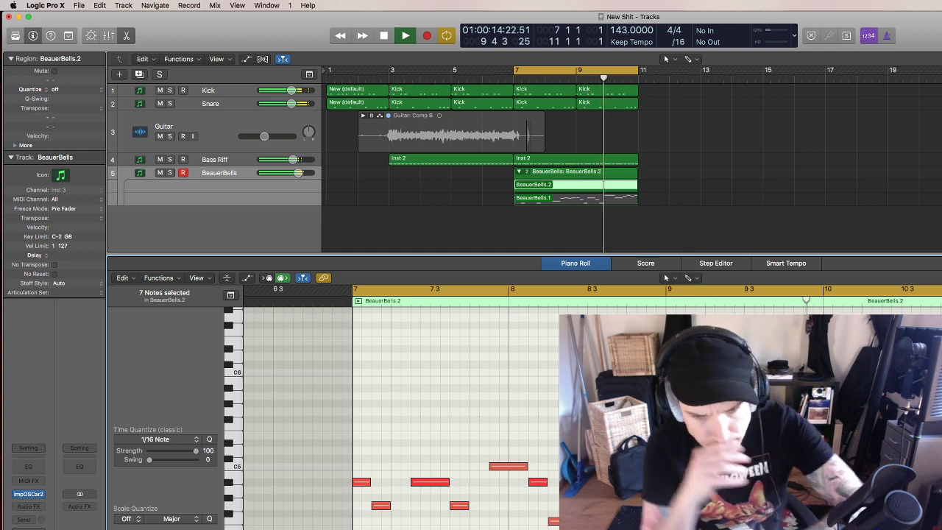
{"action": "key", "text": "space"}
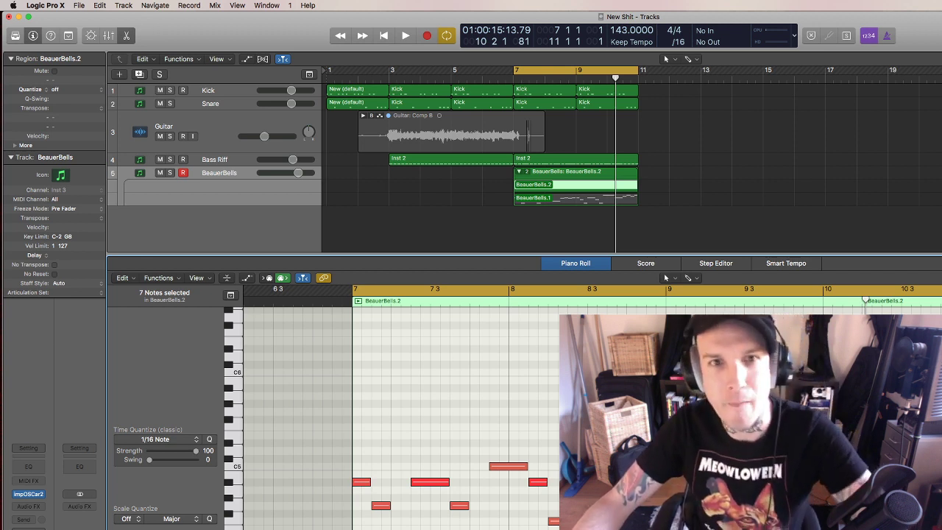
{"action": "key", "text": "space"}
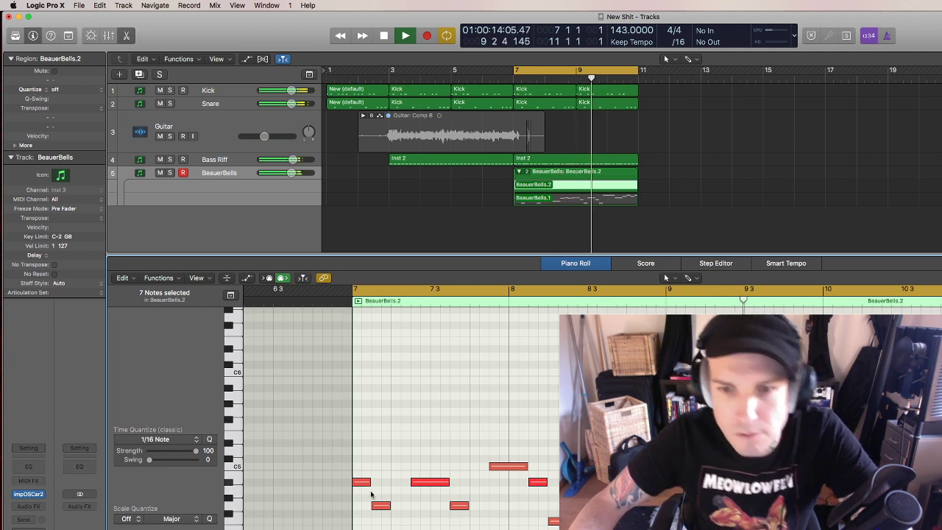
{"action": "key", "text": "space"}
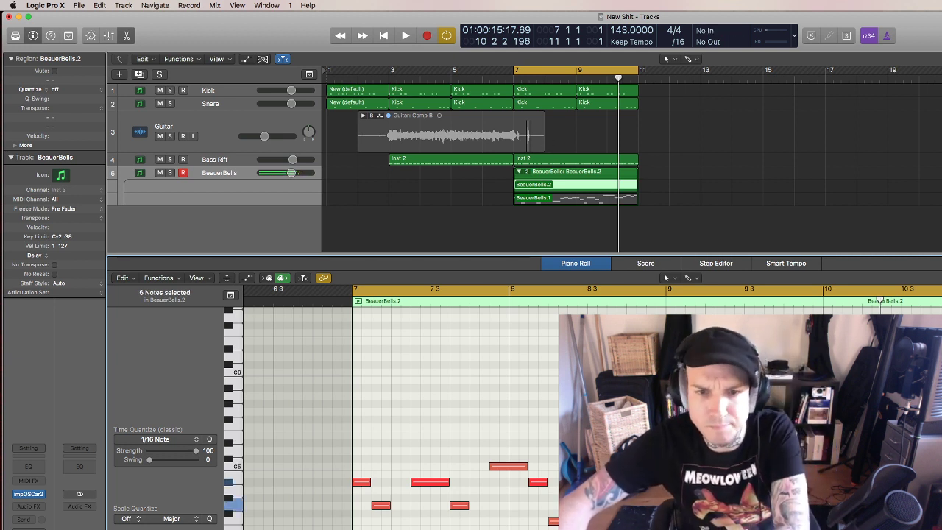
Try shifting the 13 selected BeauerBells.2 notes, cycle bars 9 to 11 and play that range.
{"action": "left_click_drag", "start_coordinate": [588, 528], "coordinate": [357, 393]}
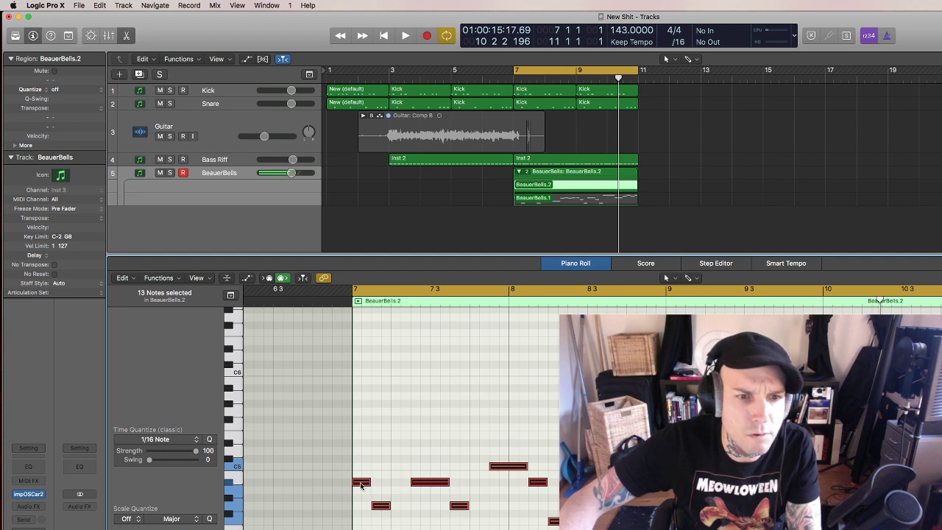
{"action": "left_click_drag", "start_coordinate": [361, 485], "coordinate": [364, 485]}
{"action": "key", "text": "space"}
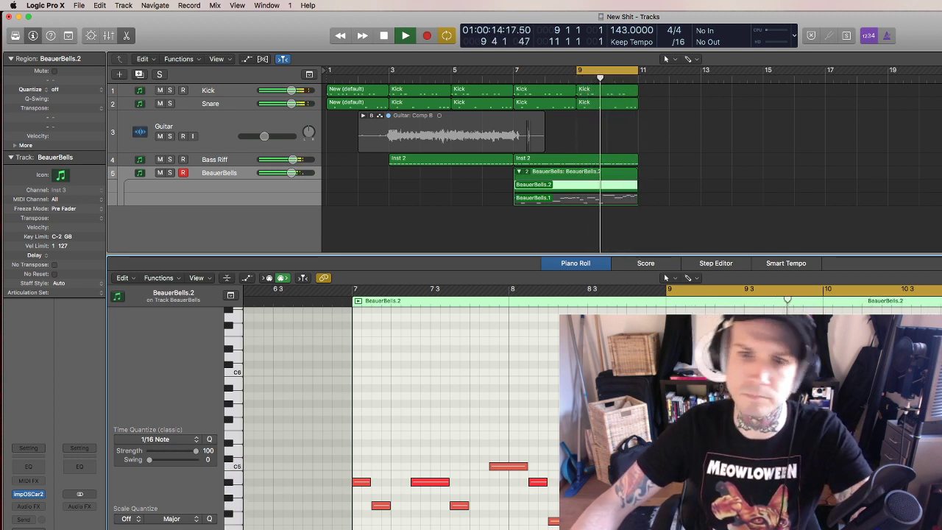
{"action": "key", "text": "space"}
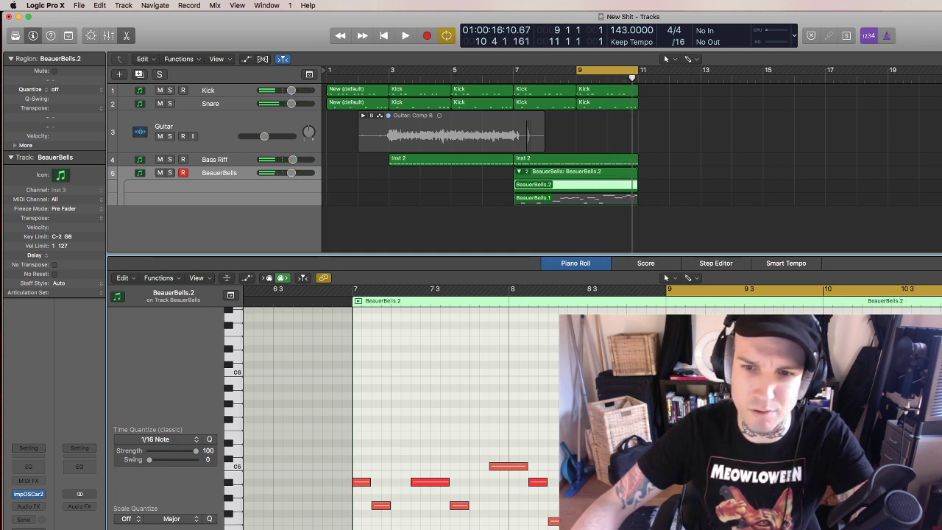
Adjust a single BeauerBells.2 note, play bars 9 to 11 and set the cycle range back to bars 7 to 11.
{"action": "left_click", "coordinate": [234, 466]}
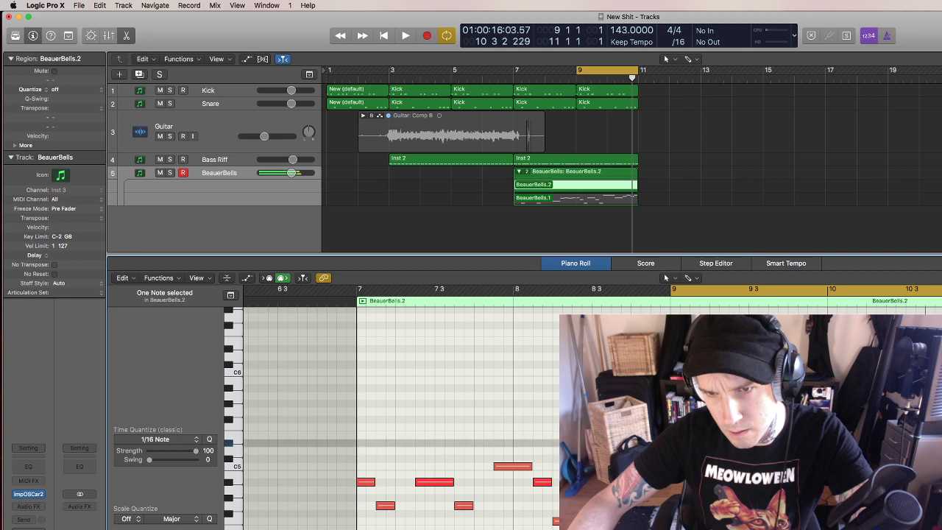
{"action": "key", "text": "space"}
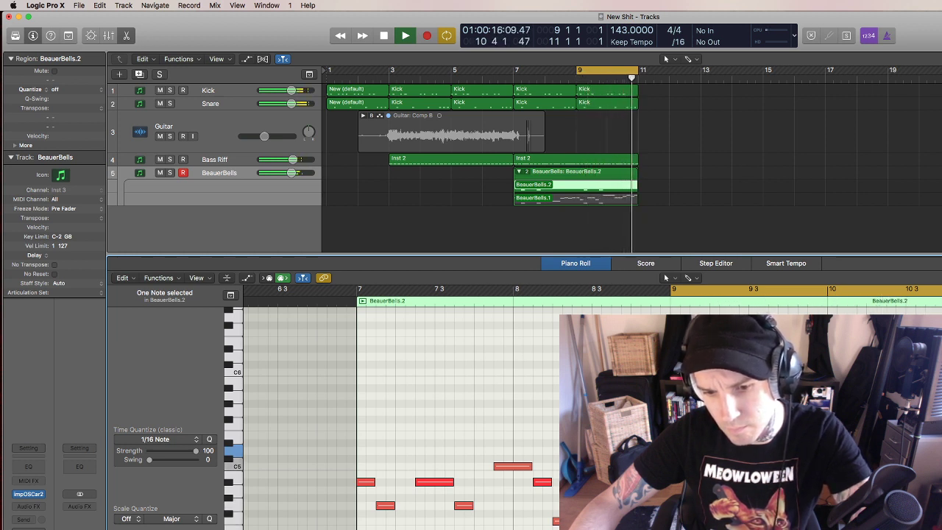
{"action": "key", "text": "space"}
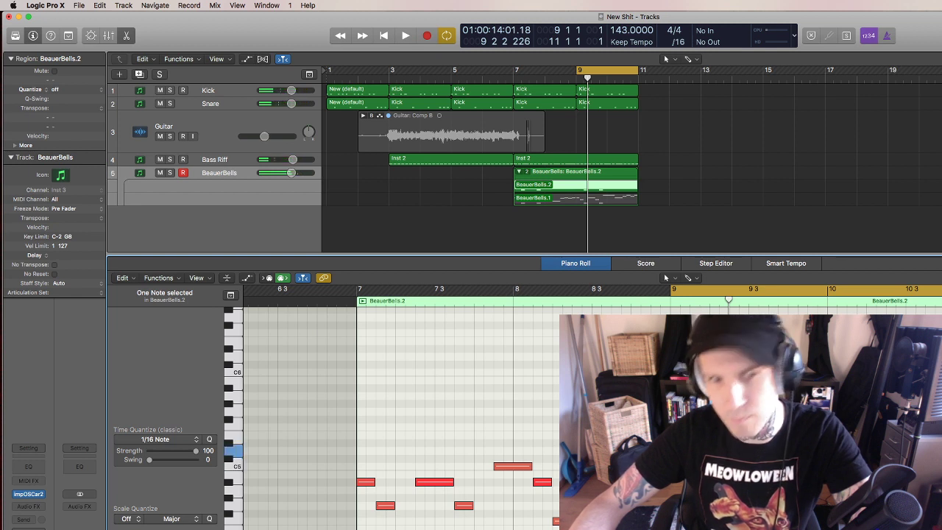
{"action": "left_click_drag", "start_coordinate": [516, 71], "coordinate": [642, 84]}
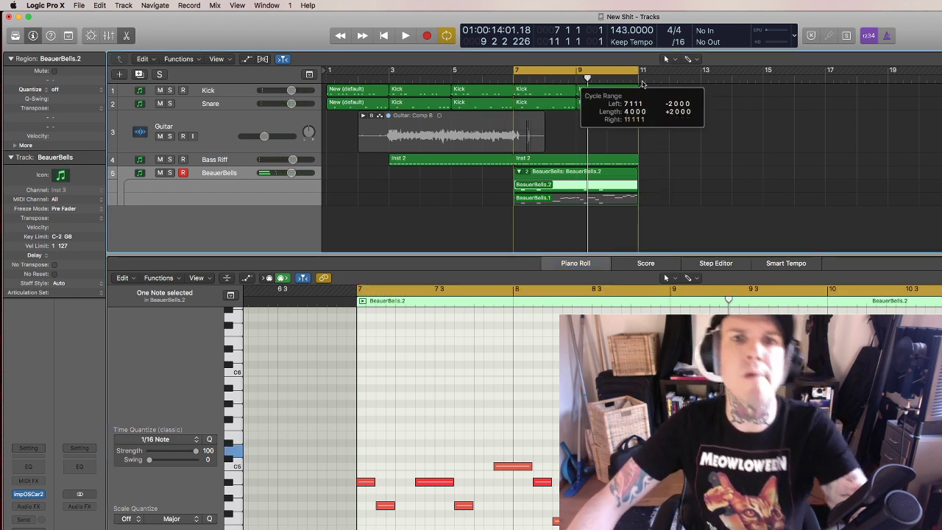
Audition the BeauerBells.2 take repeatedly in the bars 7 to 11 cycle, starting and stopping playback.
{"action": "key", "text": "space"}
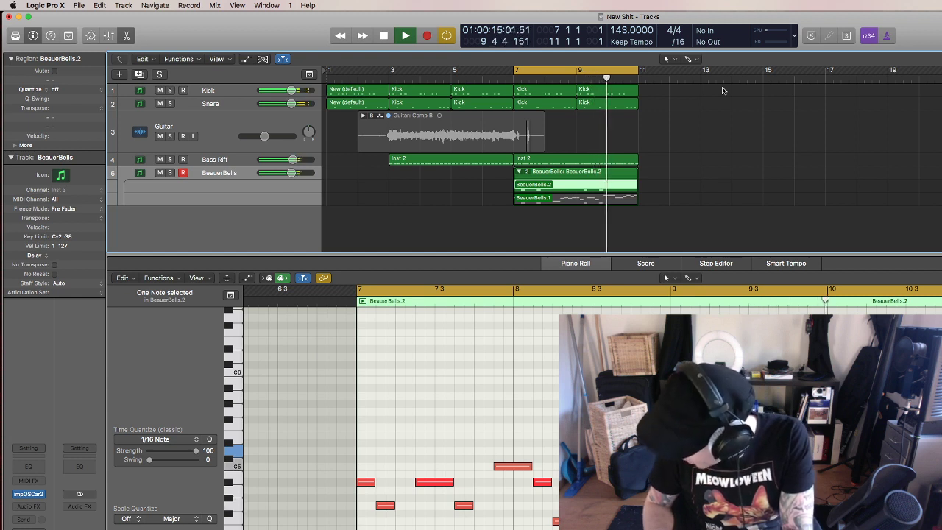
{"action": "key", "text": "space"}
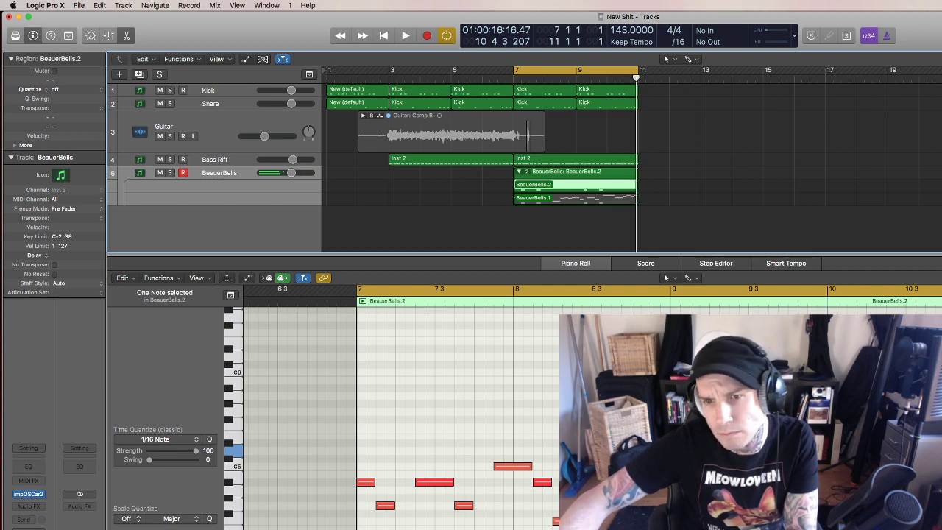
{"action": "left_click", "coordinate": [581, 479]}
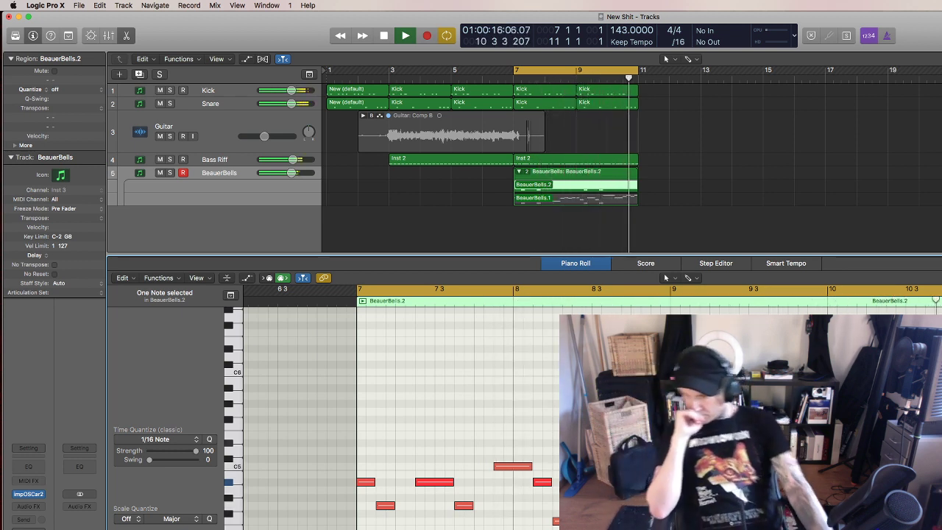
{"action": "key", "text": "space"}
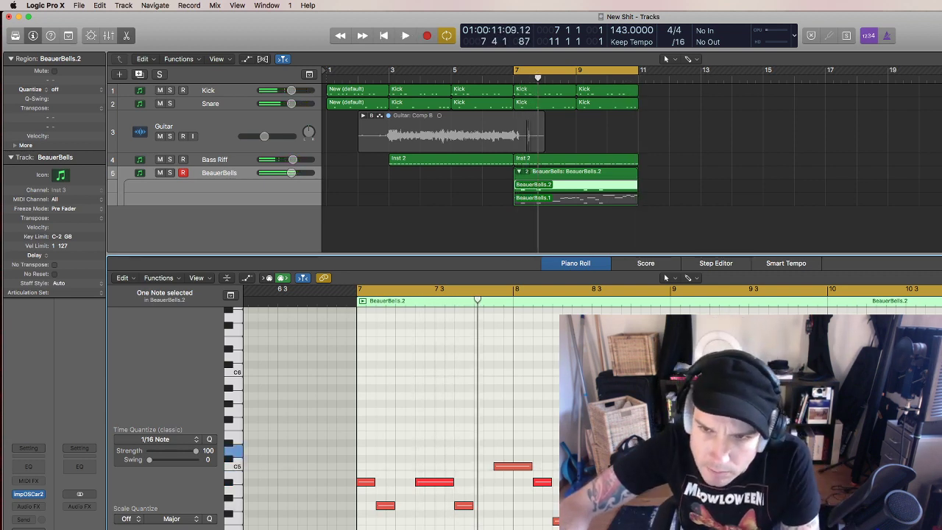
{"action": "key", "text": "space"}
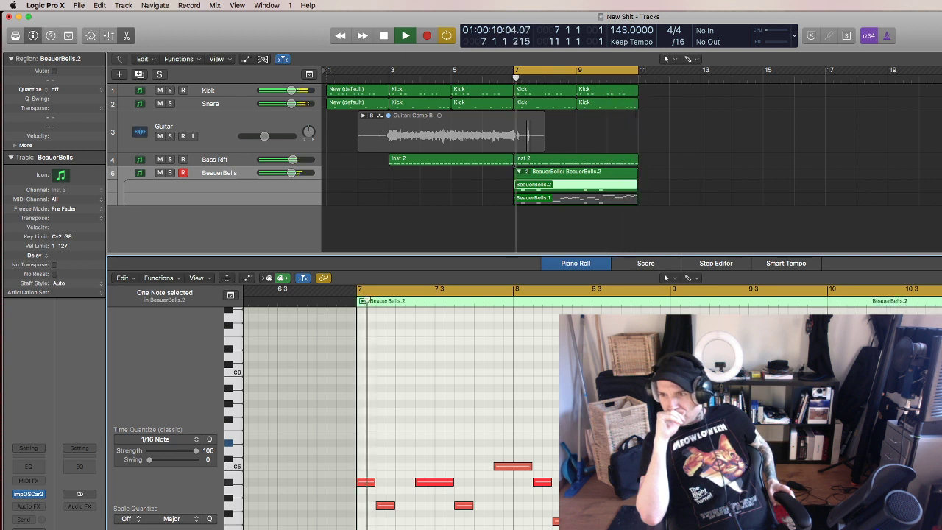
{"action": "key", "text": "space"}
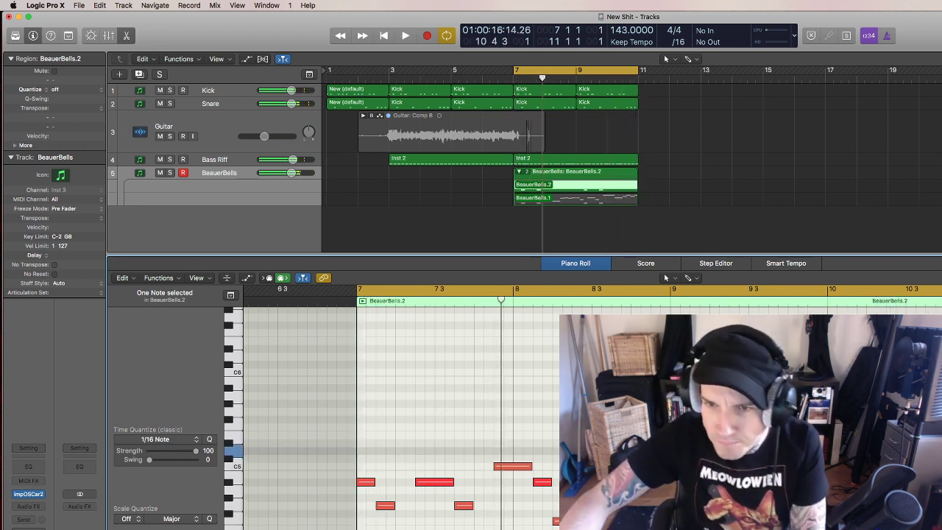
Close the Piano Roll, collapse the BeauerBells take folder and play the cycle with all parts.
{"action": "left_click", "coordinate": [564, 266]}
{"action": "left_click", "coordinate": [388, 251]}
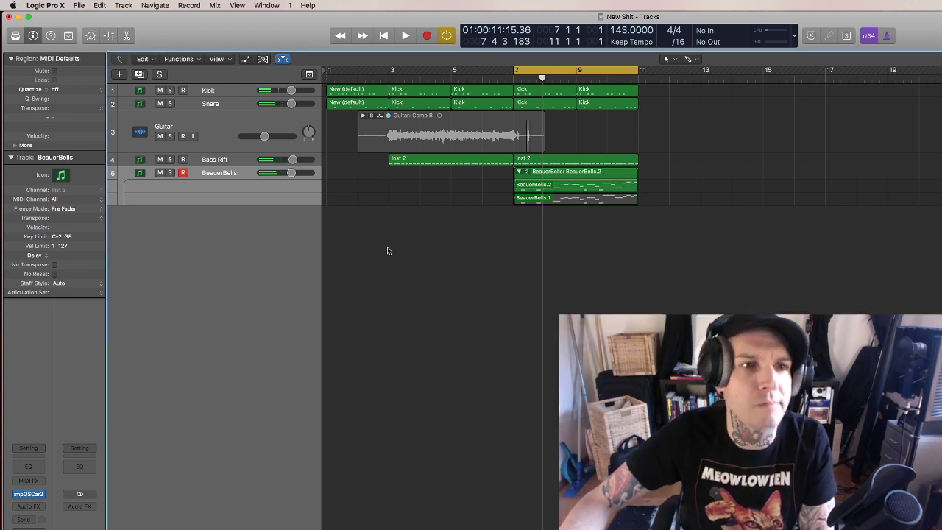
{"action": "left_click", "coordinate": [520, 173]}
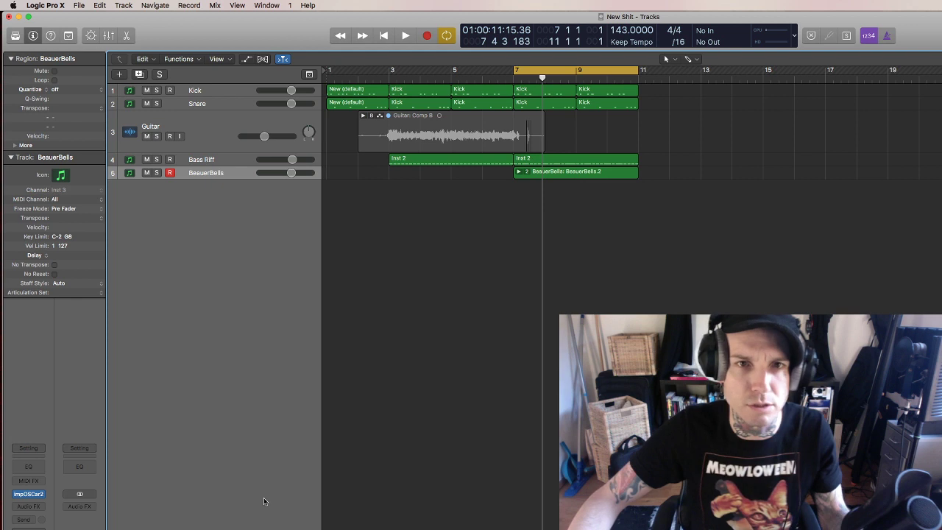
{"action": "key", "text": "space"}
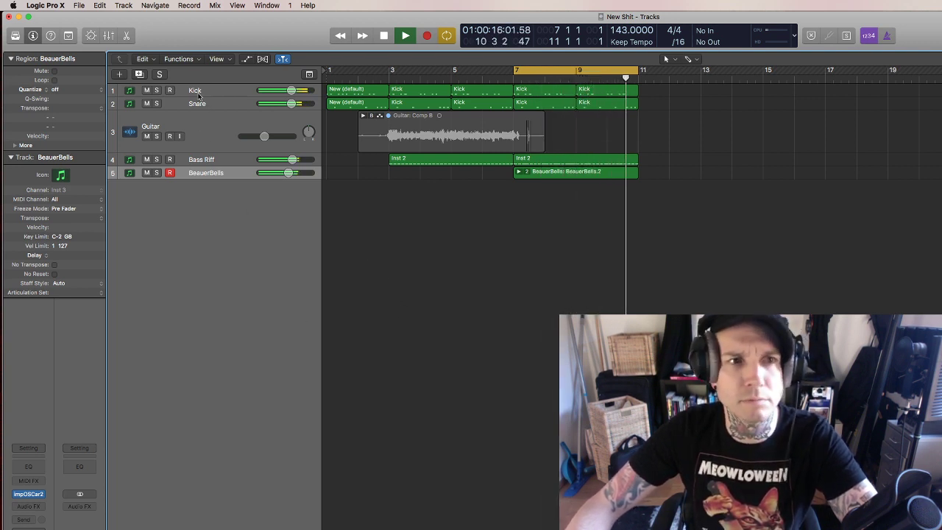
Show the mixer, add an audio track above Guitar and fill bars 7 to 11 with two Remix Shaker 02 loop regions.
{"action": "left_click", "coordinate": [109, 35]}
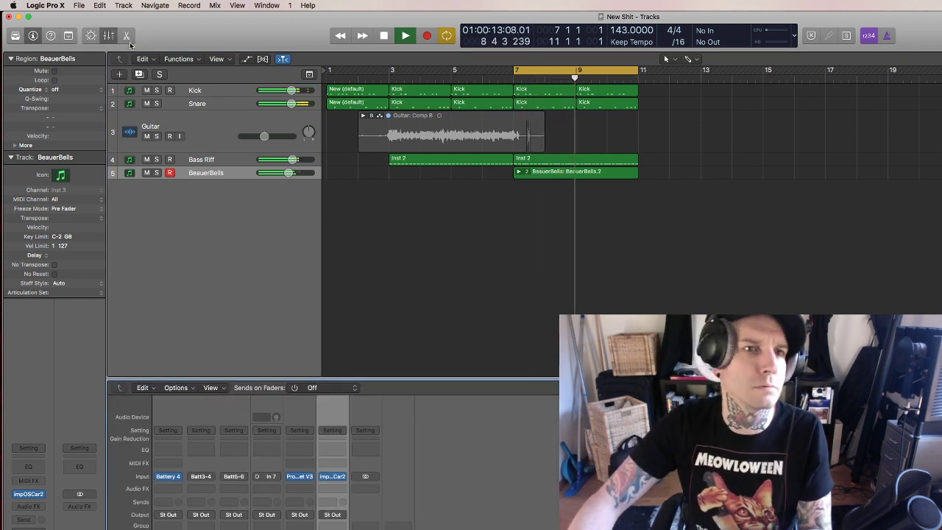
{"action": "left_click", "coordinate": [206, 126]}
{"action": "double_click", "coordinate": [209, 214]}
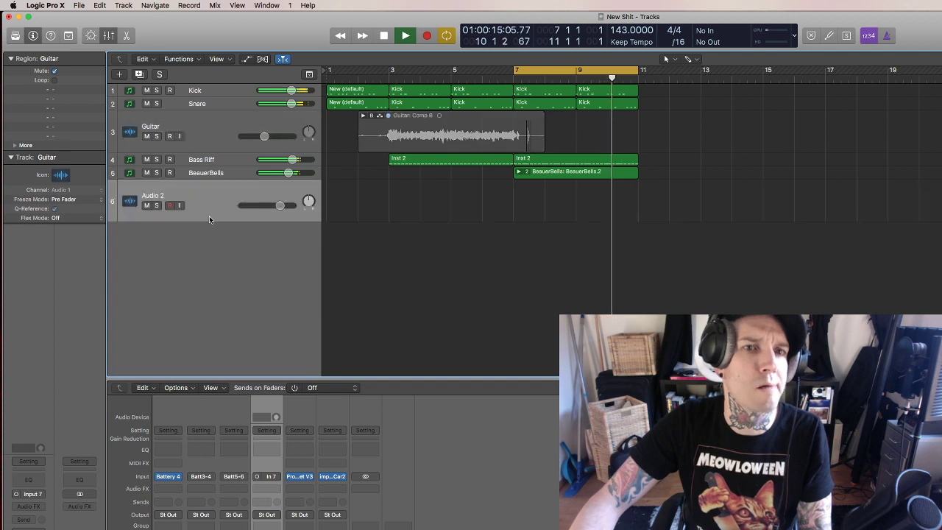
{"action": "left_click_drag", "start_coordinate": [190, 193], "coordinate": [188, 129]}
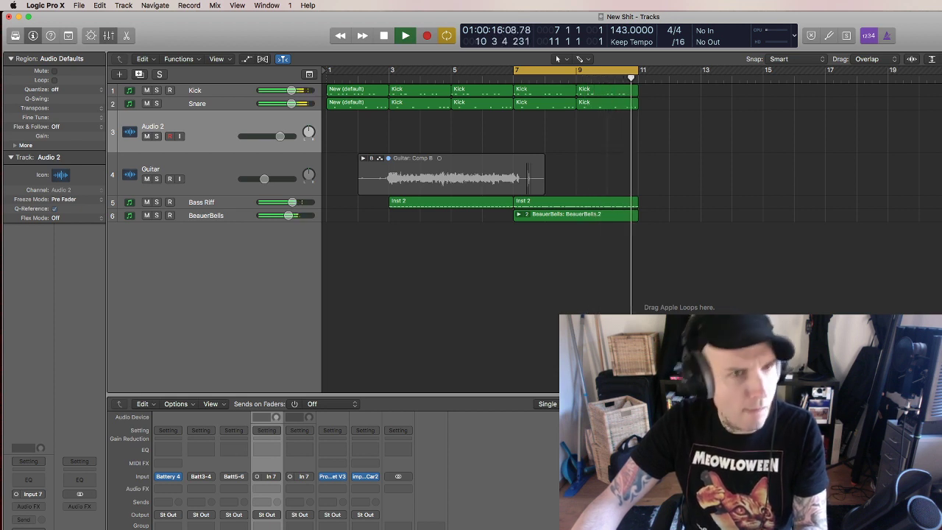
{"action": "left_click_drag", "start_coordinate": [554, 166], "coordinate": [617, 137]}
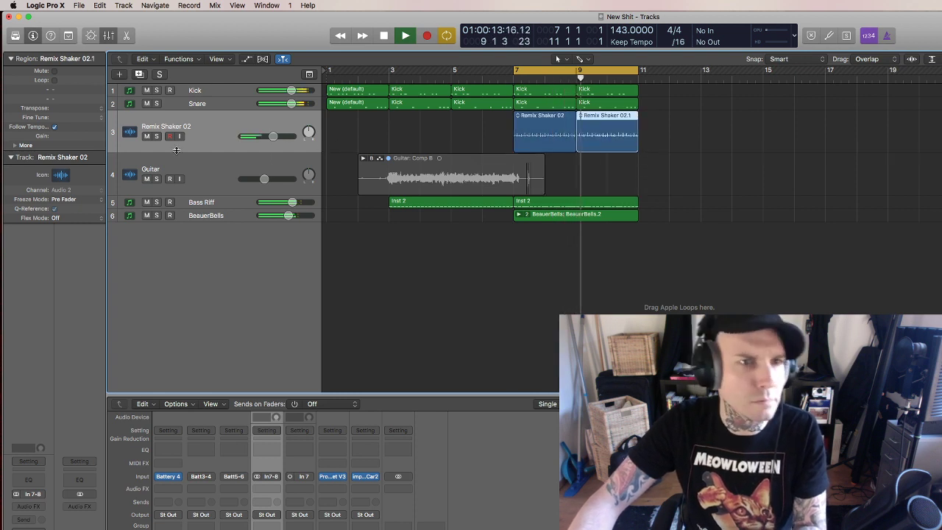
Group the Kick, Snare and Remix Shaker 02 tracks into a summing track stack.
{"action": "left_click", "coordinate": [203, 140]}
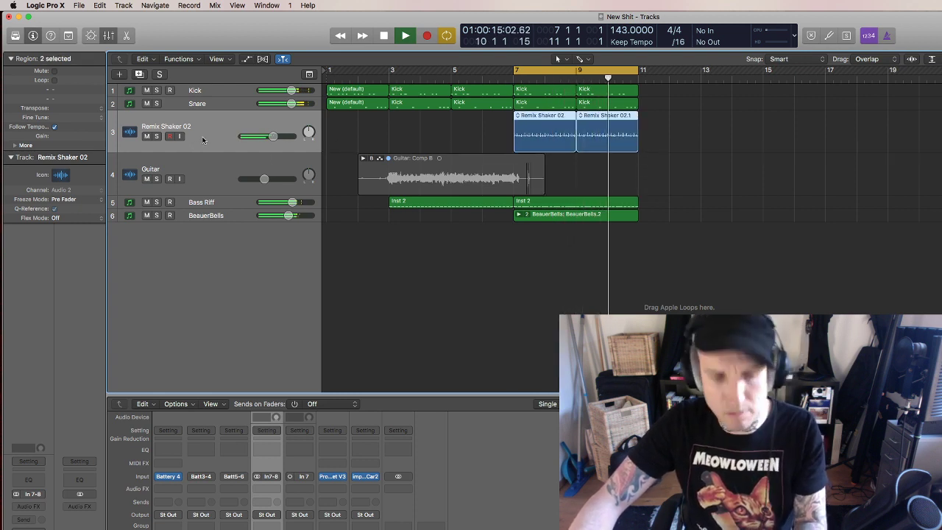
{"action": "left_click", "coordinate": [202, 92], "text": "shift"}
{"action": "right_click", "coordinate": [202, 92]}
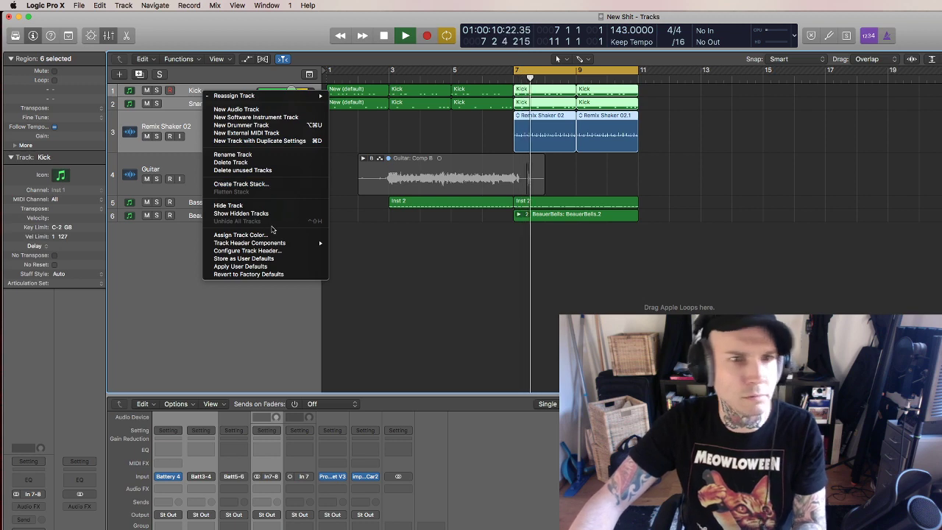
{"action": "left_click", "coordinate": [243, 184]}
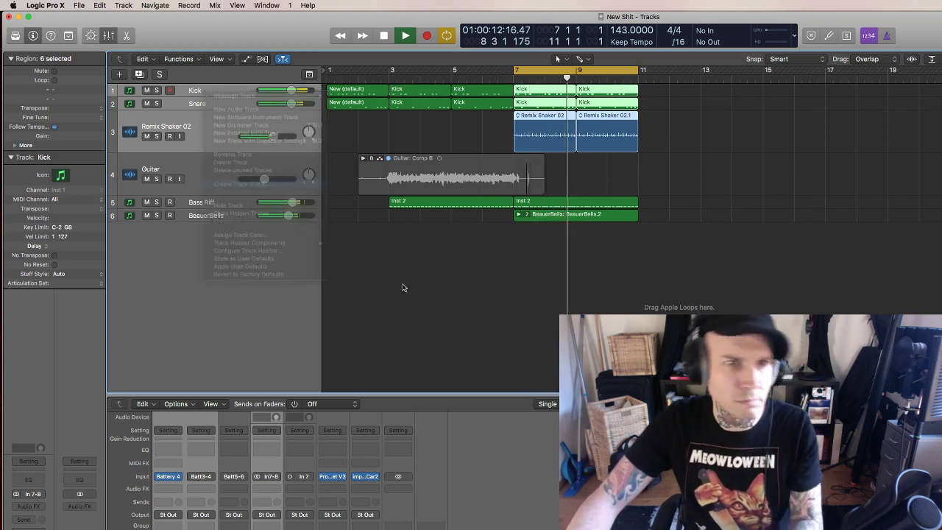
{"action": "left_click", "coordinate": [704, 95]}
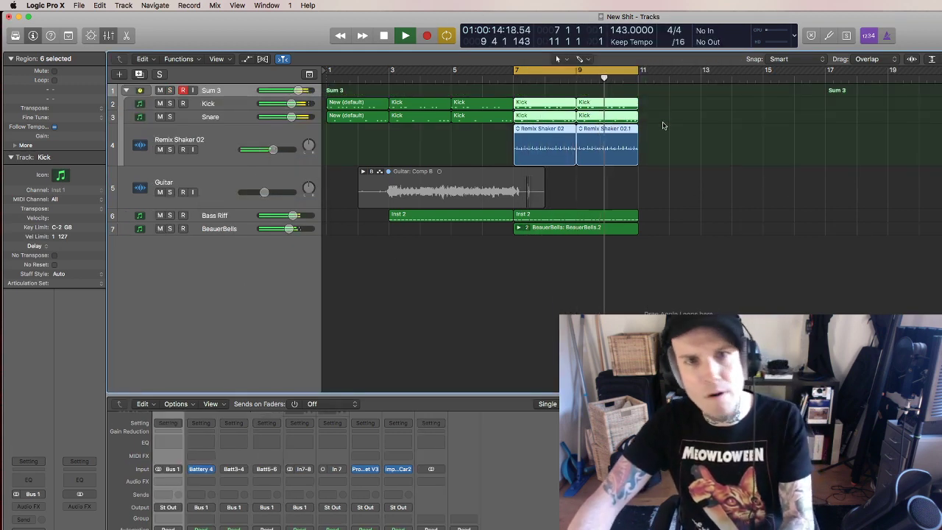
Rename the new summing stack as Drum Sum.
{"action": "double_click", "coordinate": [214, 89]}
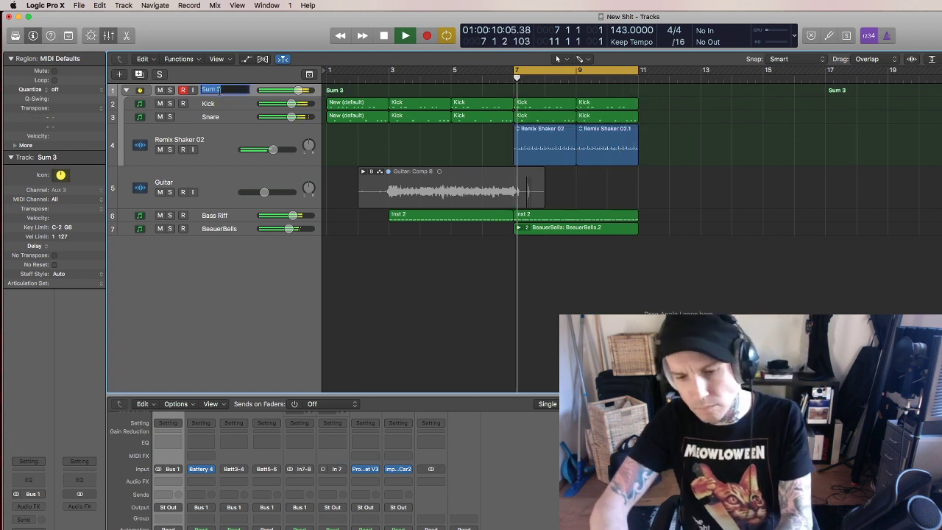
{"action": "type", "text": "Drum Sum"}
{"action": "key", "text": "Return"}
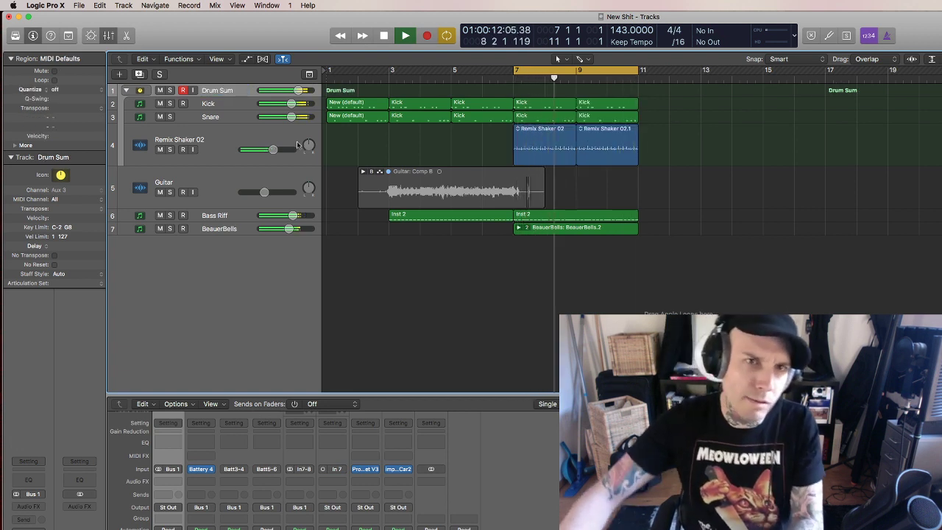
Mute the BeauerBells and Bass Riff tracks to hear the drums alone, and stop playback.
{"action": "left_click", "coordinate": [160, 229]}
{"action": "left_click", "coordinate": [159, 215]}
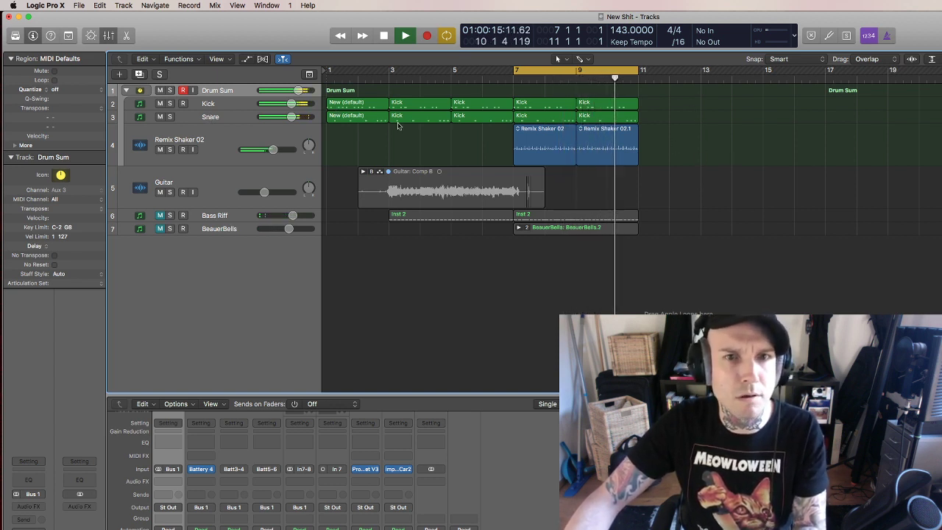
{"action": "key", "text": "space"}
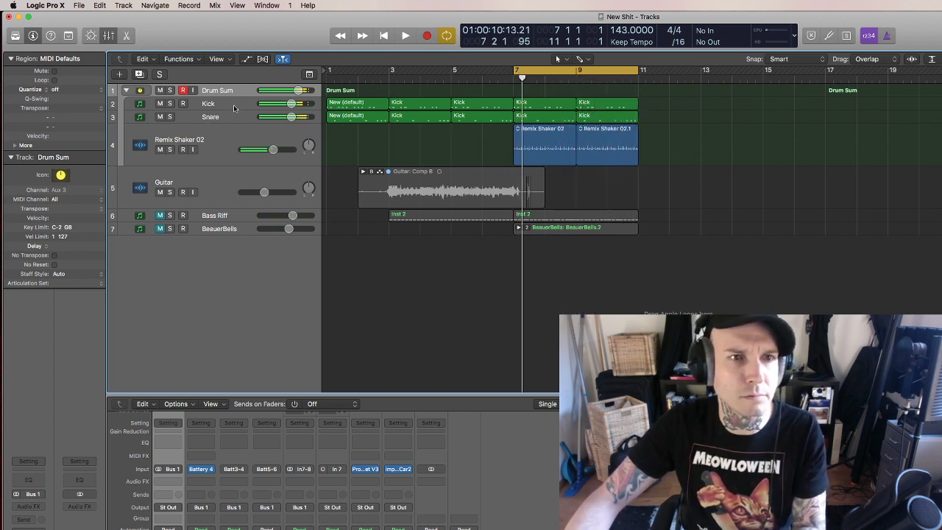
Show the Battery plug-in of the Kick track and audition its kick cell.
{"action": "left_click", "coordinate": [234, 109]}
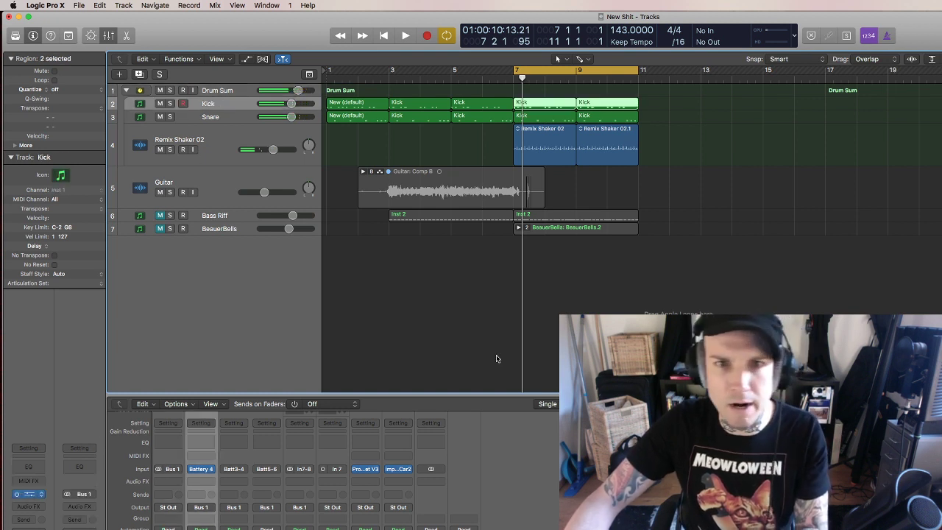
{"action": "key", "text": "v"}
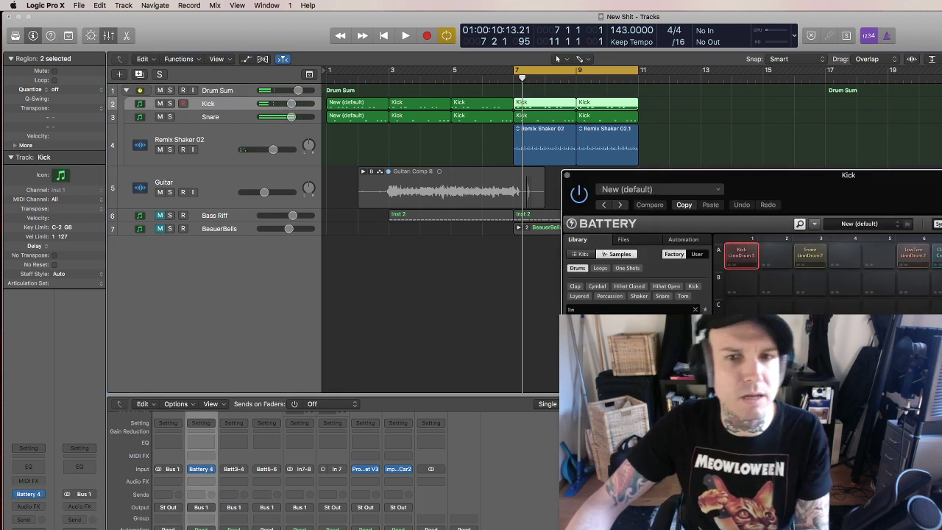
{"action": "left_click", "coordinate": [745, 259]}
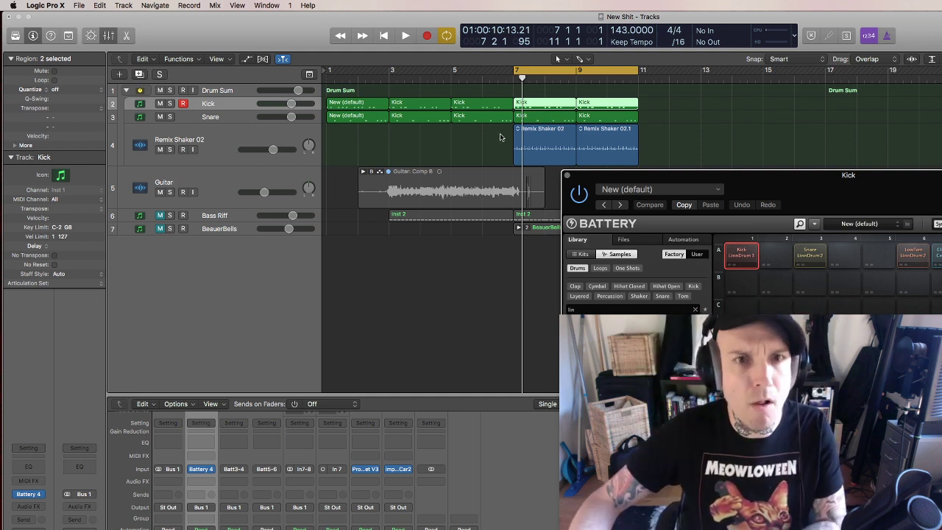
Mute Remix Shaker 02, unmute Bass Riff, and audition kick and snare separately against it, ending with Kick muted and Battery's snare cell selected.
{"action": "key", "text": "space"}
{"action": "left_click", "coordinate": [160, 149]}
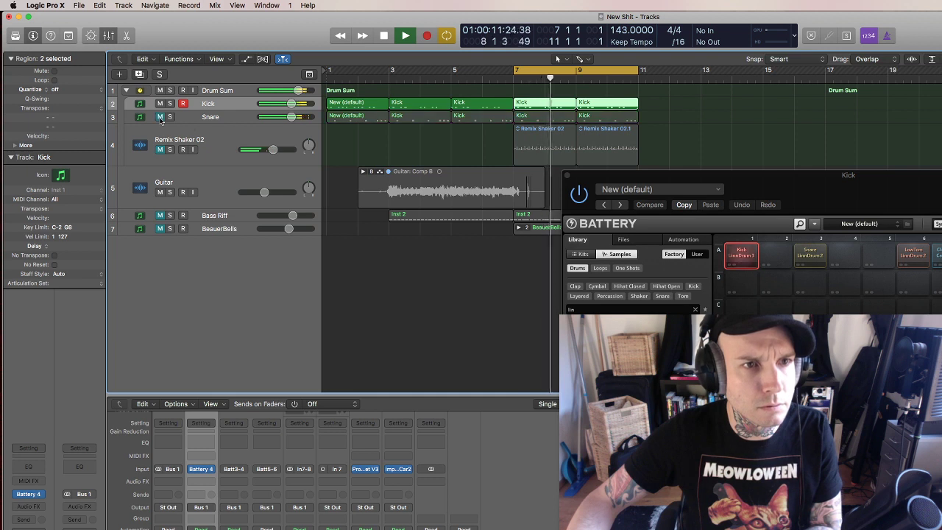
{"action": "left_click", "coordinate": [159, 215]}
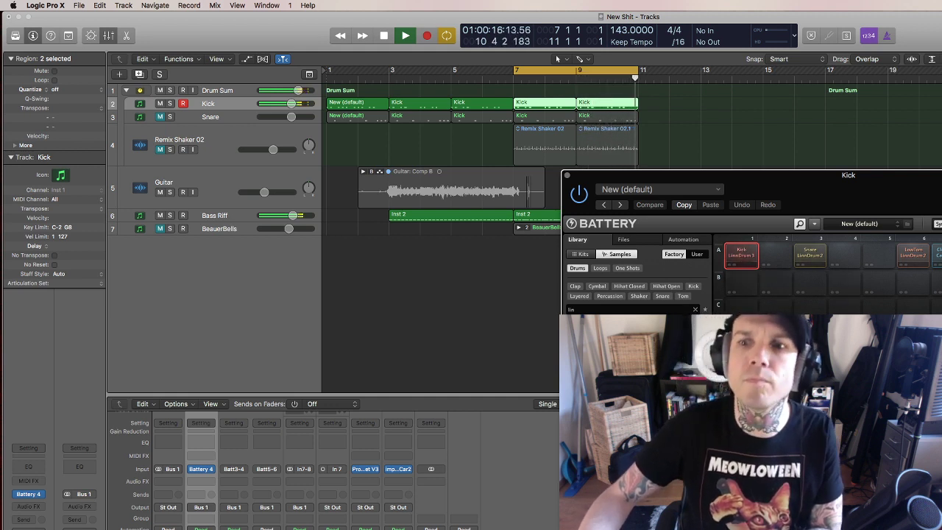
{"action": "left_click", "coordinate": [813, 258]}
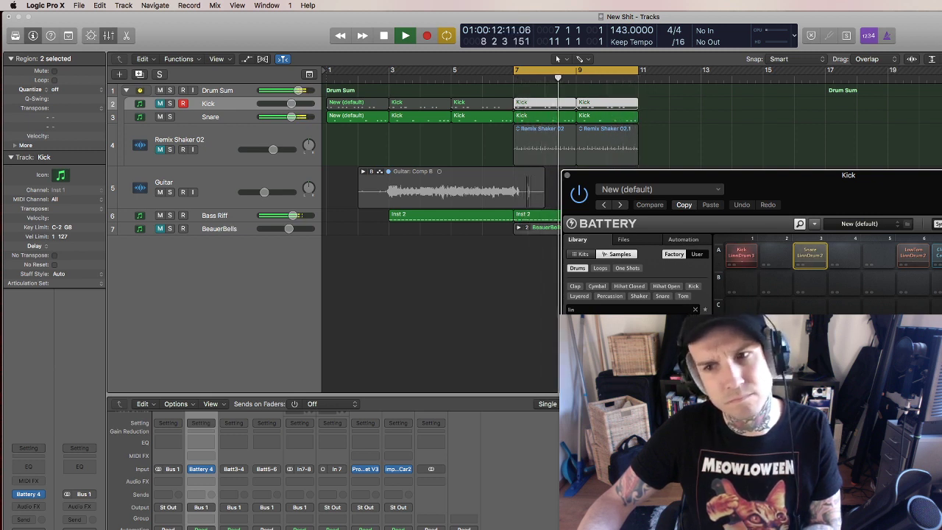
{"action": "key", "text": "space"}
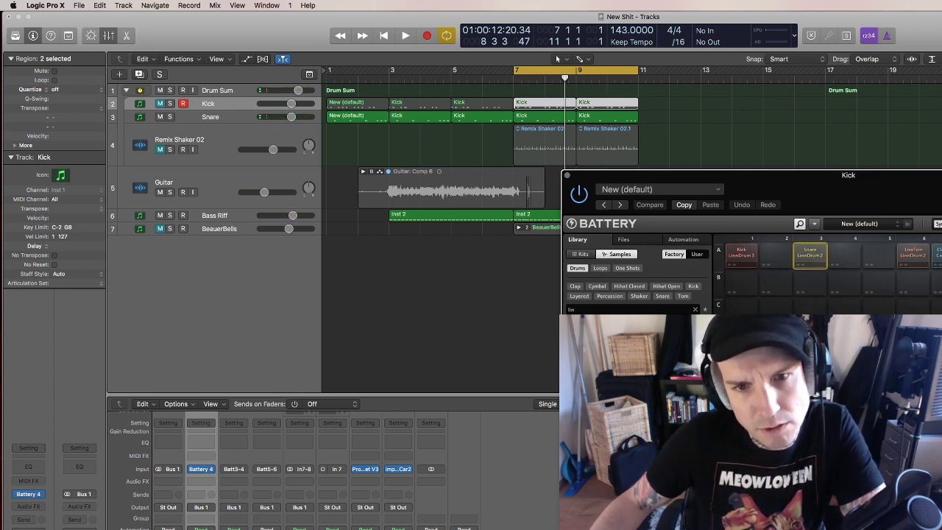
Browse Battery's file browser up to the Logic folder to look for samples.
{"action": "left_click", "coordinate": [624, 240]}
{"action": "left_click", "coordinate": [572, 266]}
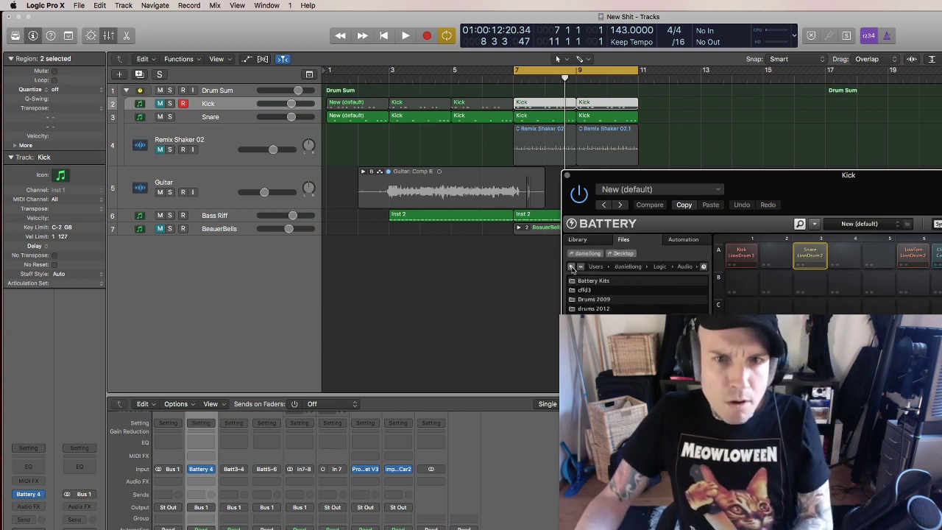
{"action": "left_click", "coordinate": [572, 266]}
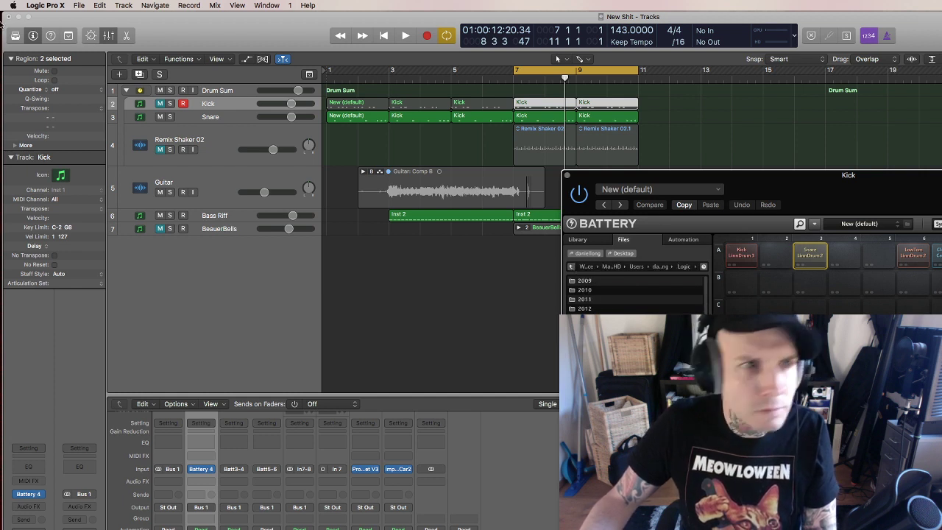
Switch to Finder, preview a LinnDrum sample and move the Finder window clear of Battery's cells.
{"action": "left_click", "coordinate": [15, 64]}
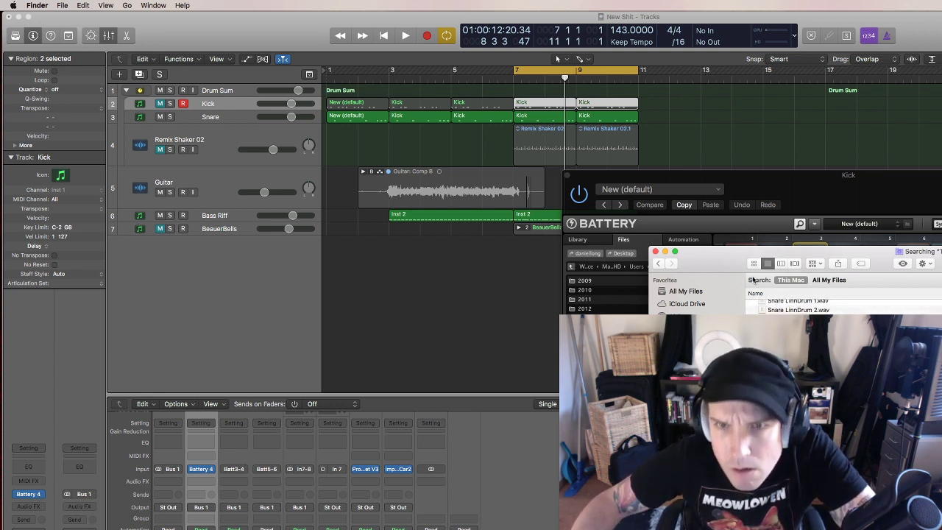
{"action": "key", "text": "space"}
{"action": "left_click_drag", "start_coordinate": [724, 254], "coordinate": [941, 254]}
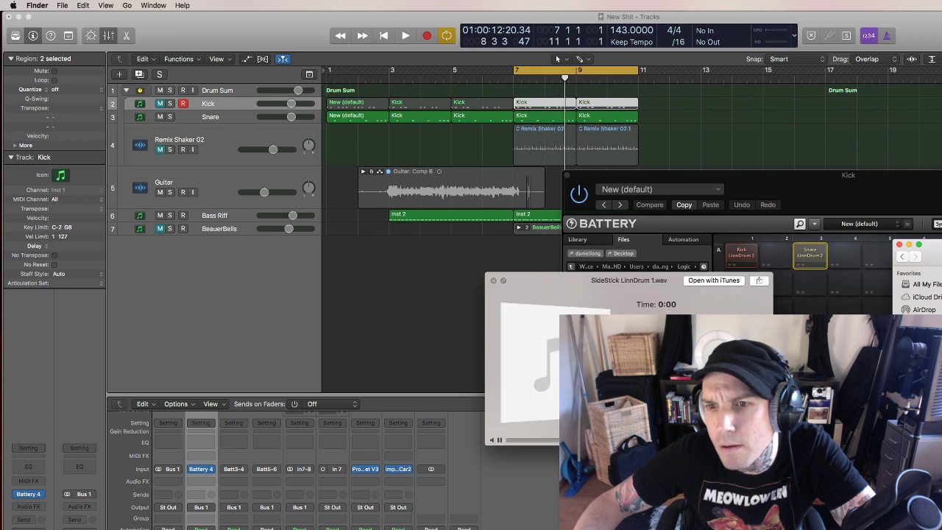
Preview Snare LinnDrumX 2.wav, compare it with Battery's existing snare and load it into cell A4.
{"action": "key", "text": "Down"}
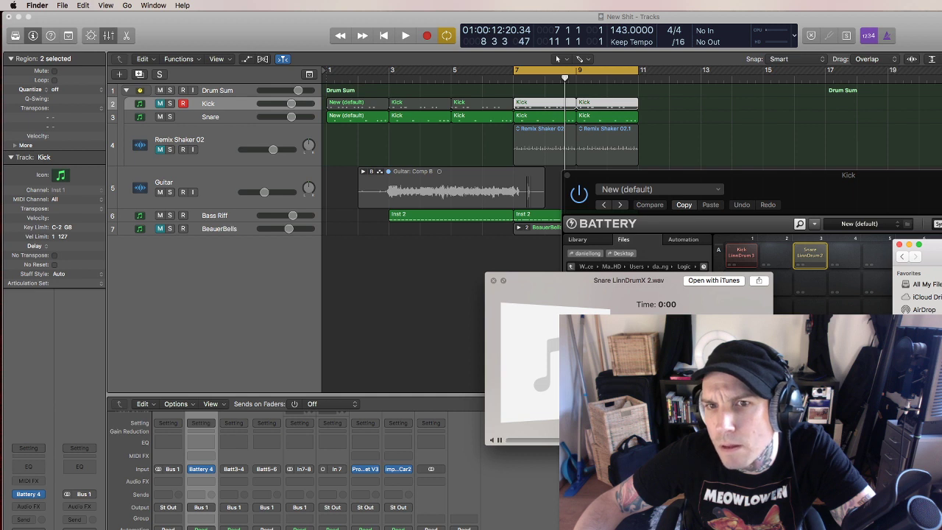
{"action": "left_click", "coordinate": [805, 254]}
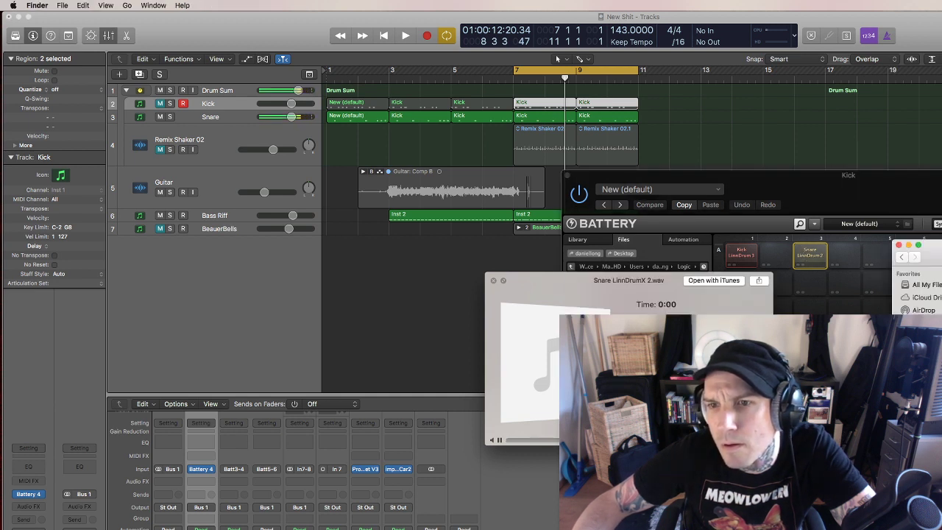
{"action": "left_click_drag", "start_coordinate": [920, 283], "coordinate": [852, 260]}
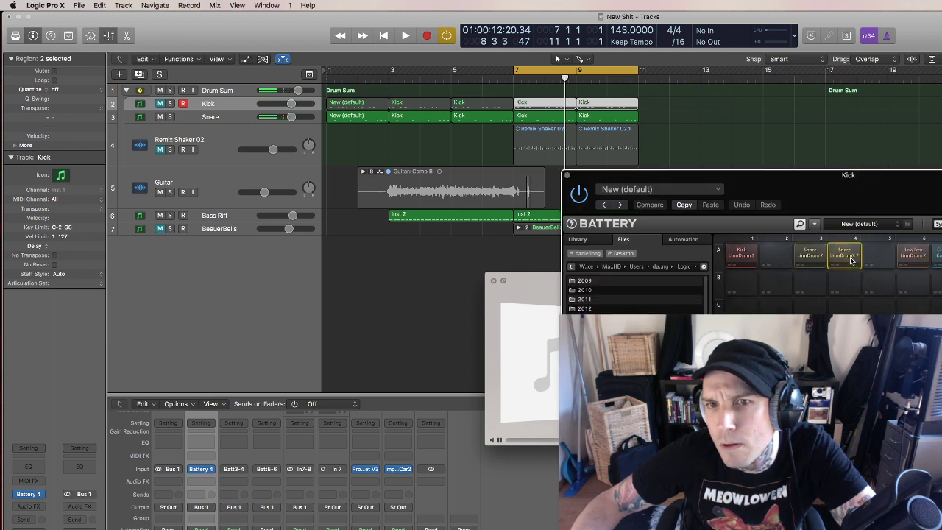
Switch to Finder and preview the samples MaxV - Linn - 03.wav, LinnSnare07.wav and LinnKick02.wav.
{"action": "key", "text": "super+Tab"}
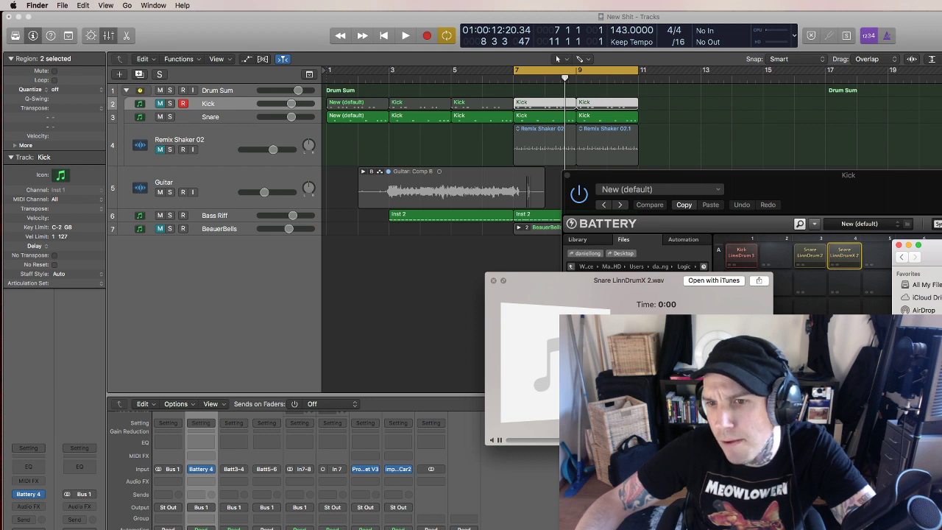
{"action": "key", "text": "Up"}
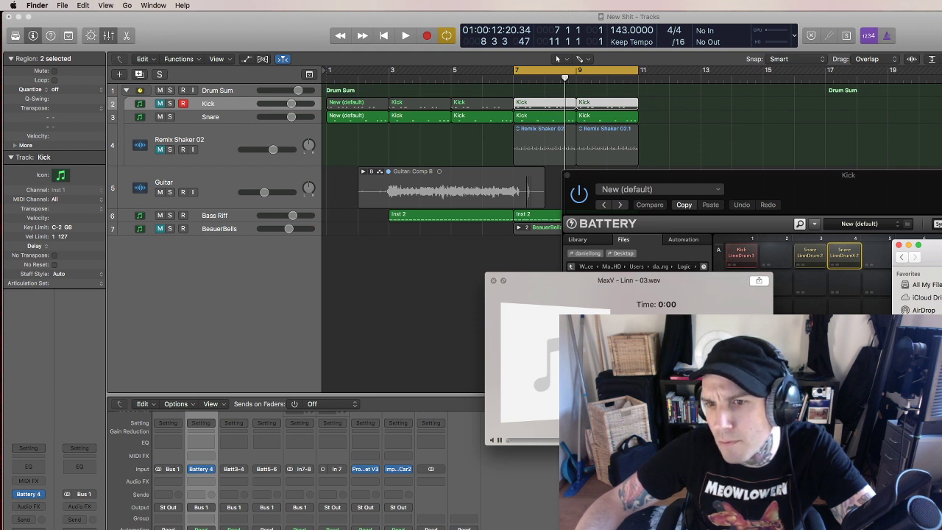
{"action": "key", "text": "Up"}
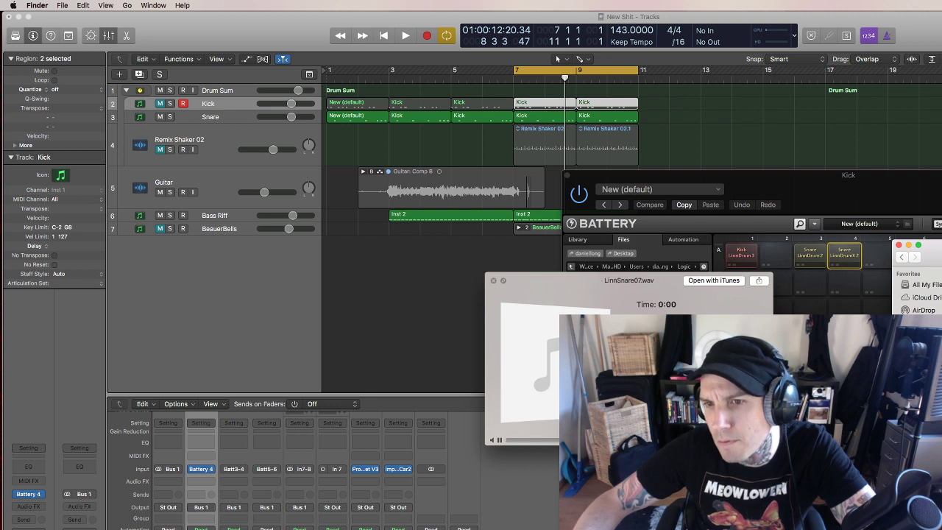
{"action": "key", "text": "Up"}
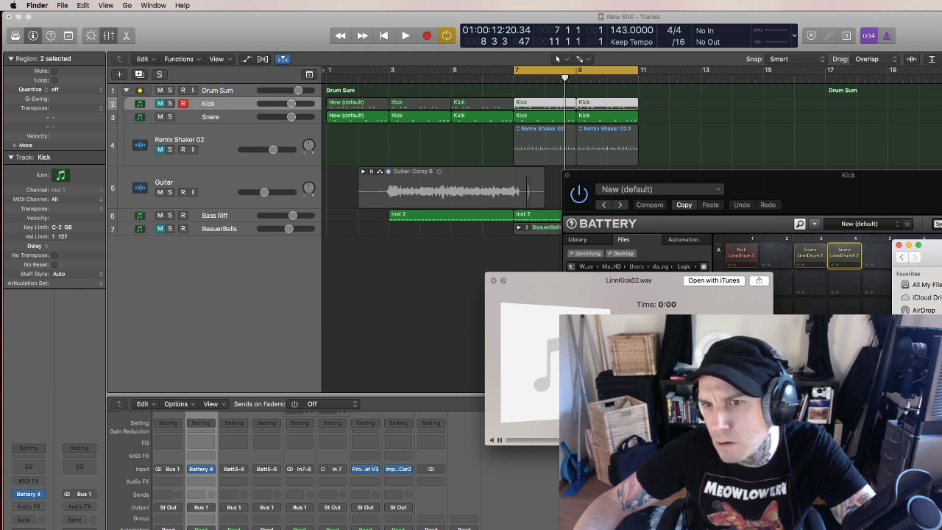
Compare LinnKick02.wav with Battery's existing kick in cell A1 and load it into cell A2.
{"action": "left_click", "coordinate": [736, 258]}
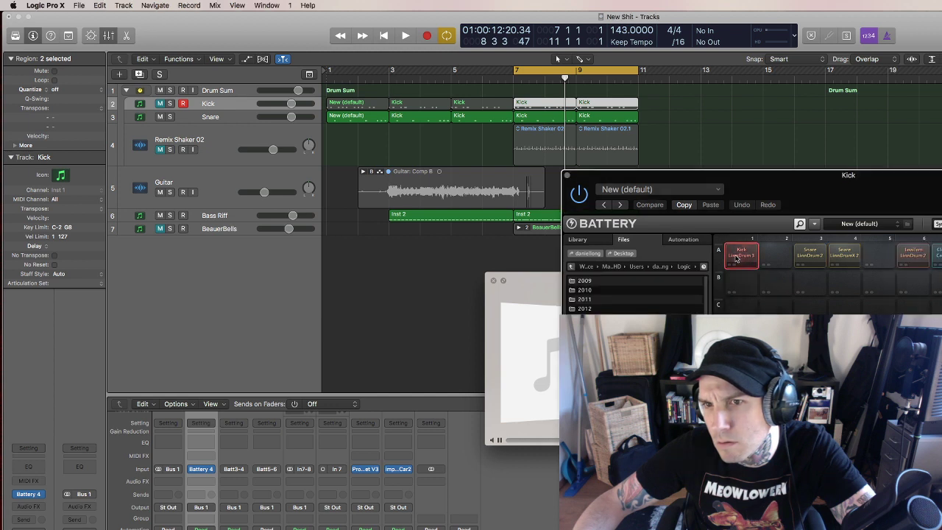
{"action": "key", "text": "super+Tab"}
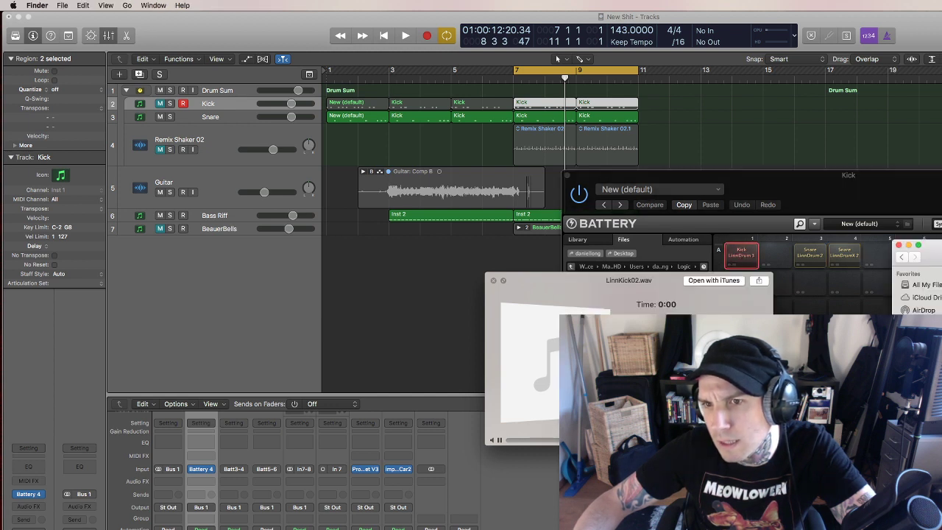
{"action": "left_click_drag", "start_coordinate": [871, 288], "coordinate": [776, 257]}
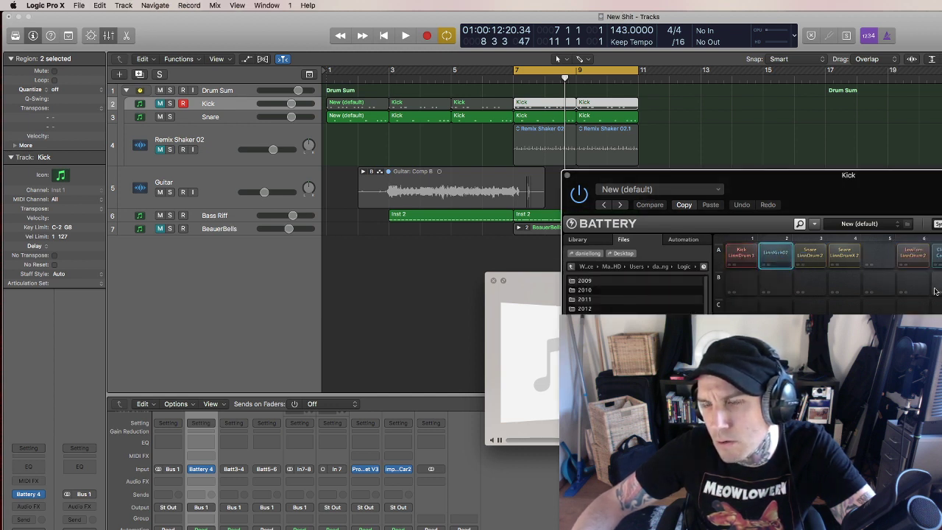
Close Finder's sample preview, unmute the Kick track and audition Battery's kick and snare cells A1 to A4.
{"action": "key", "text": "super+Tab"}
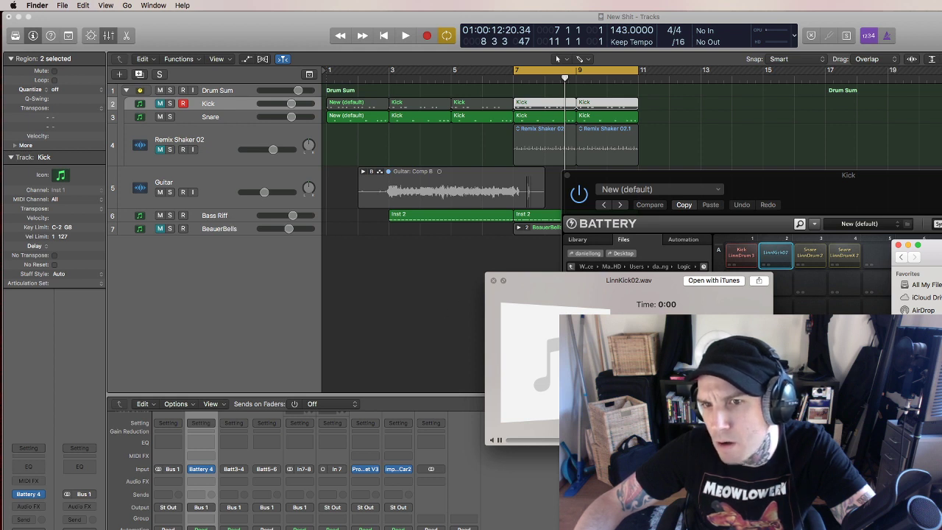
{"action": "left_click", "coordinate": [825, 204]}
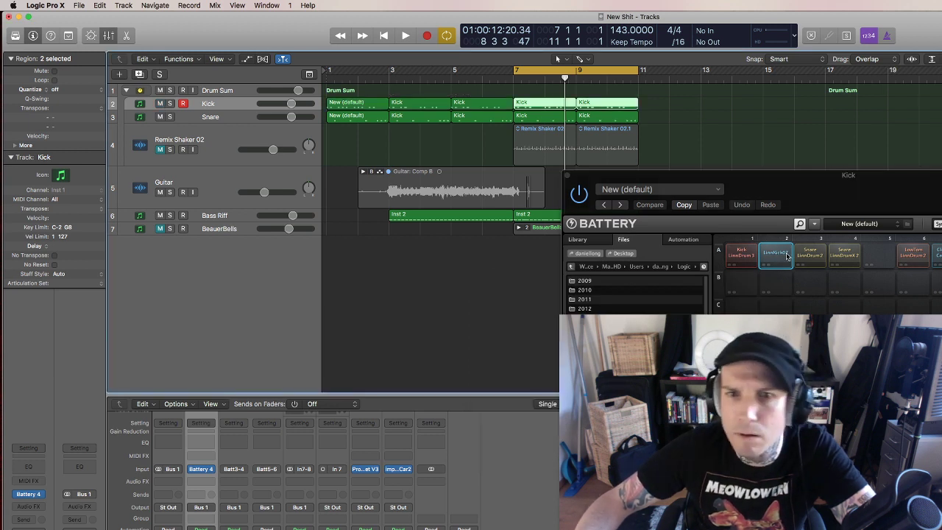
{"action": "left_click", "coordinate": [742, 254]}
{"action": "left_click", "coordinate": [778, 254]}
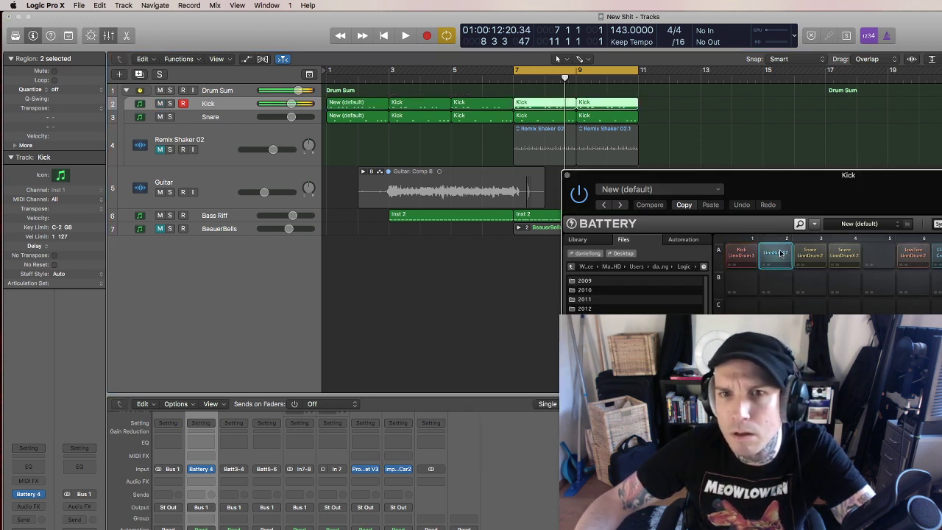
{"action": "left_click", "coordinate": [810, 254]}
{"action": "left_click", "coordinate": [841, 256]}
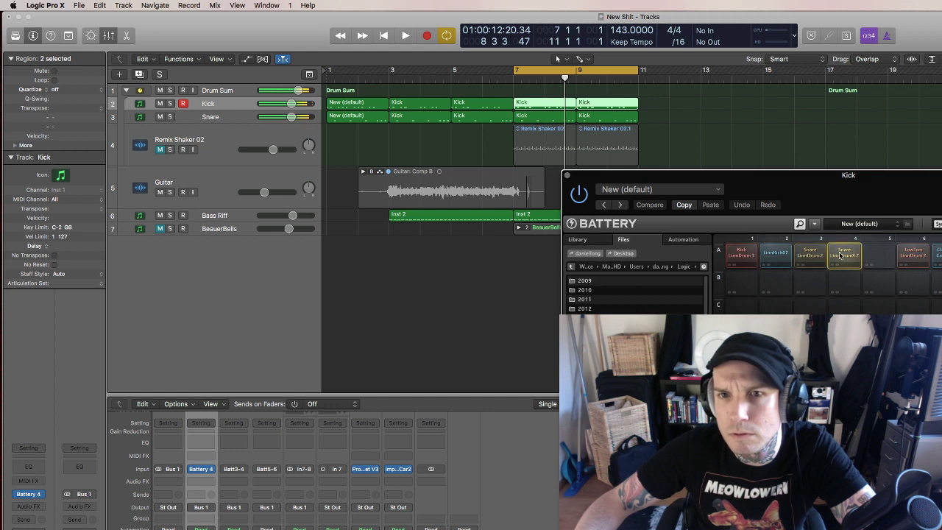
Play the cycled section and swap the two snares so Snare LinnDrumX 2 sits in A3 and Snare LinnDrum 2 in A4.
{"action": "key", "text": "space"}
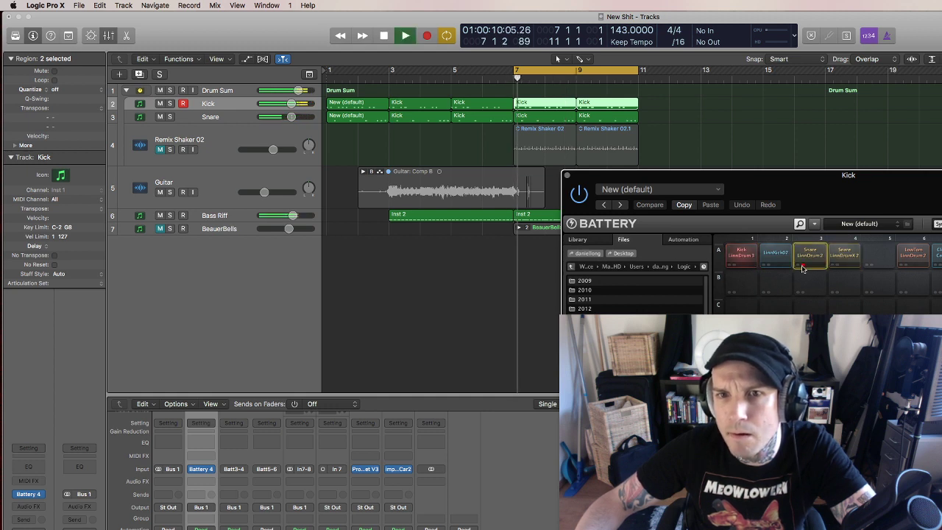
{"action": "left_click", "coordinate": [817, 256]}
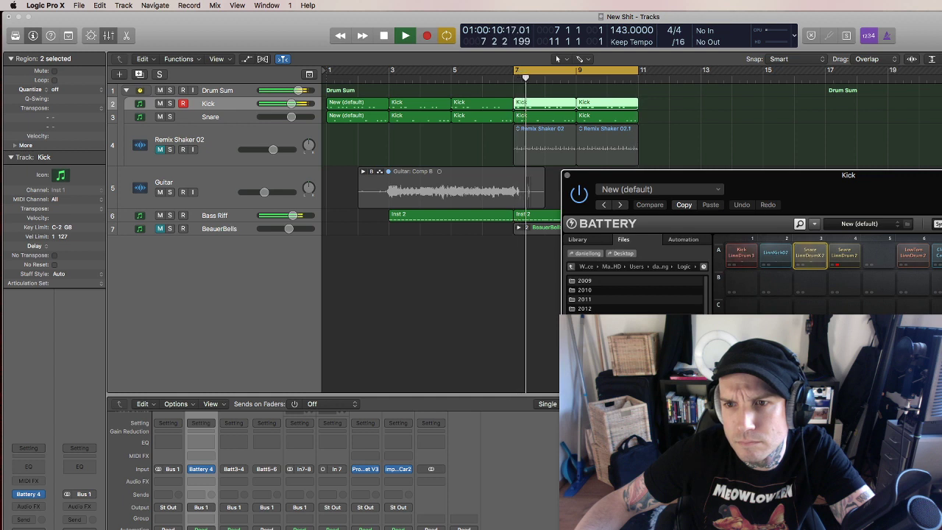
{"action": "key", "text": "space"}
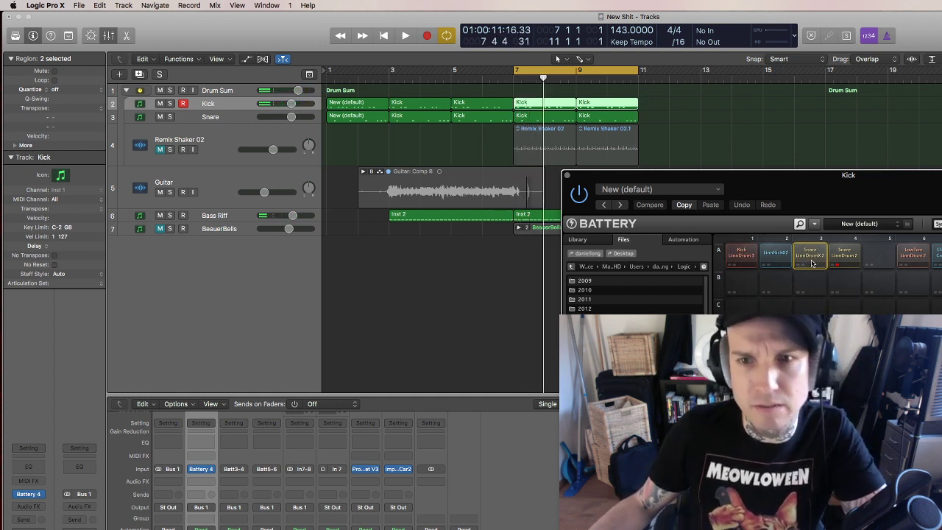
Audition Battery's cells A2 and A3, play the cycled section with the swapped snare and close the Battery window.
{"action": "left_click", "coordinate": [772, 265]}
{"action": "left_click", "coordinate": [807, 260]}
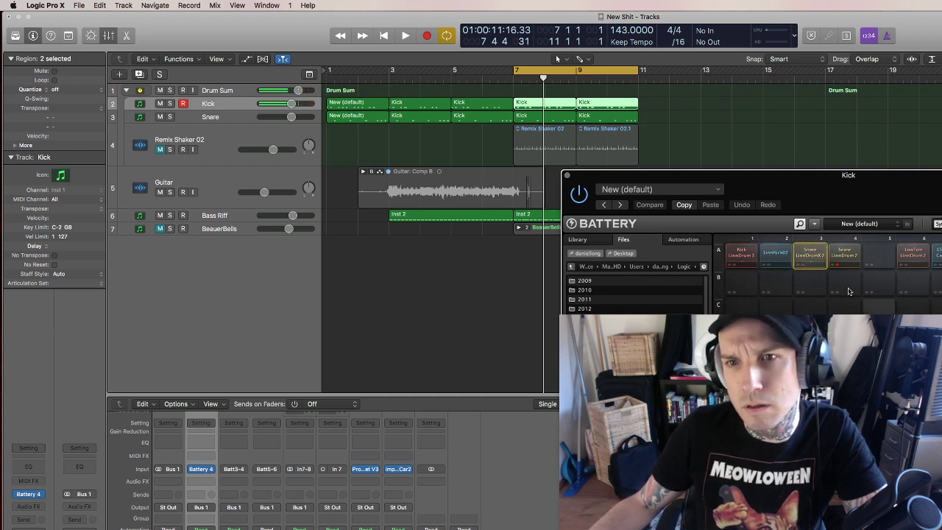
{"action": "left_click", "coordinate": [810, 259]}
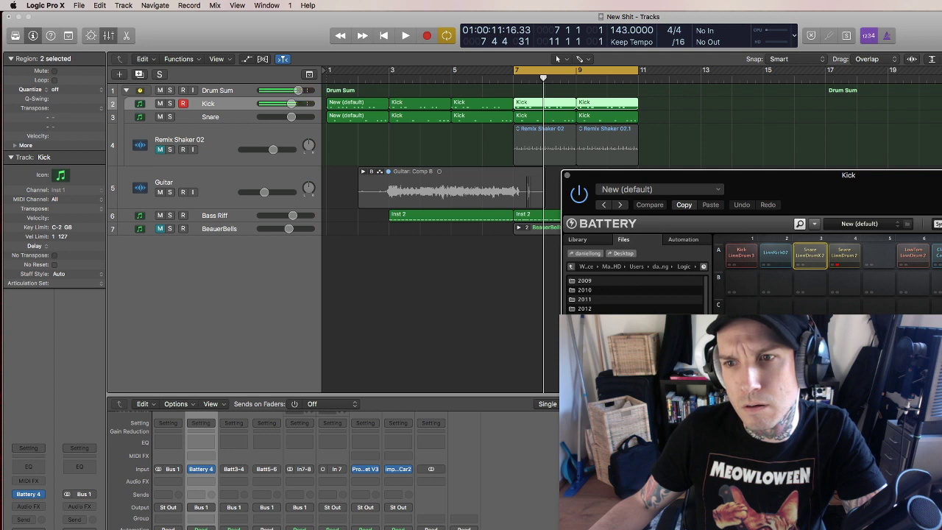
{"action": "left_click", "coordinate": [819, 260]}
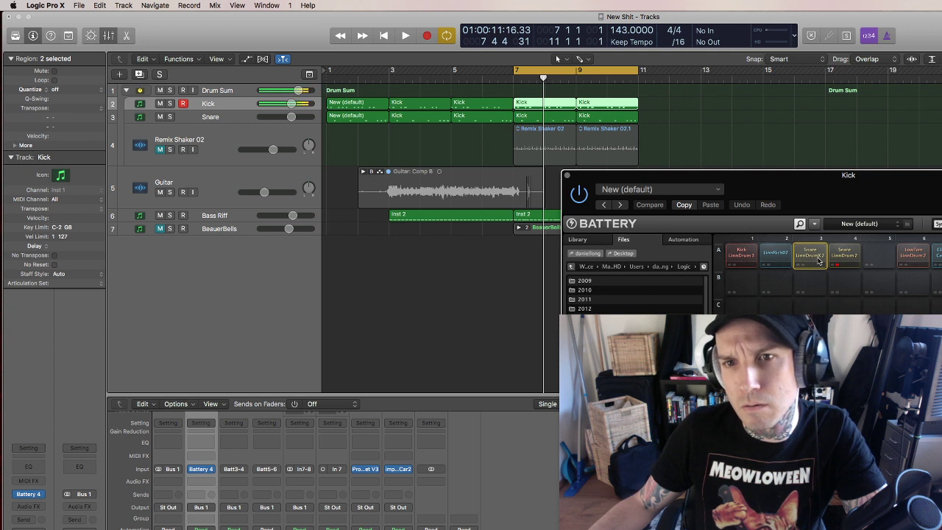
{"action": "key", "text": "space"}
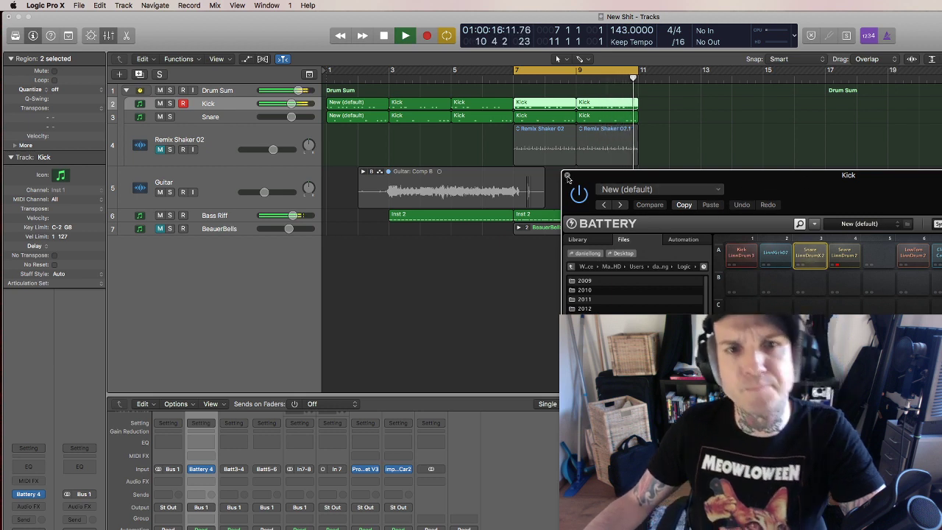
{"action": "left_click", "coordinate": [524, 293]}
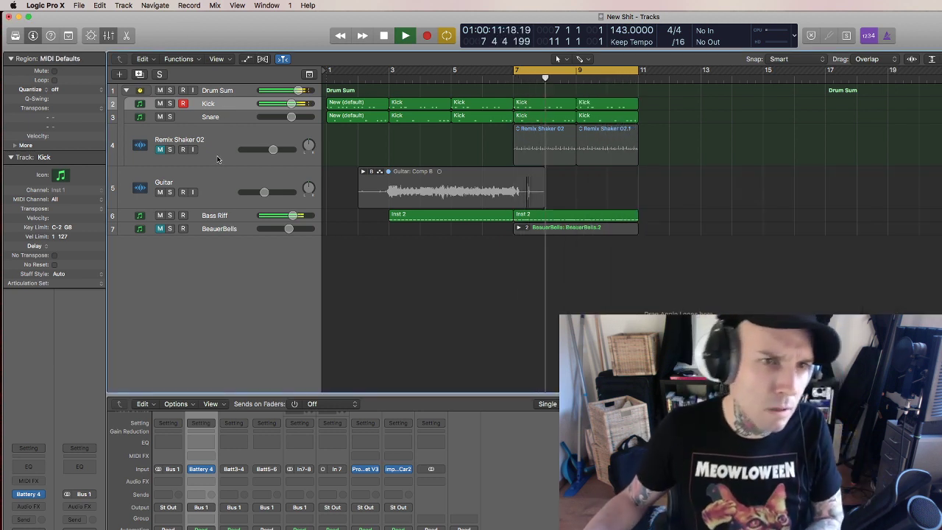
Select the Drum Sum track, open Battery 4 on the Kick channel and check the options of snare cell A3.
{"action": "left_click", "coordinate": [221, 89]}
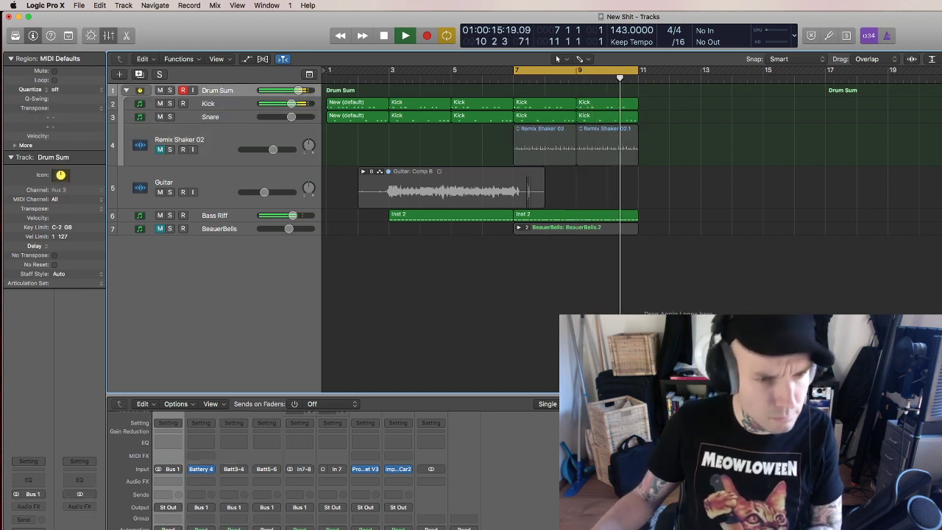
{"action": "left_click", "coordinate": [201, 469]}
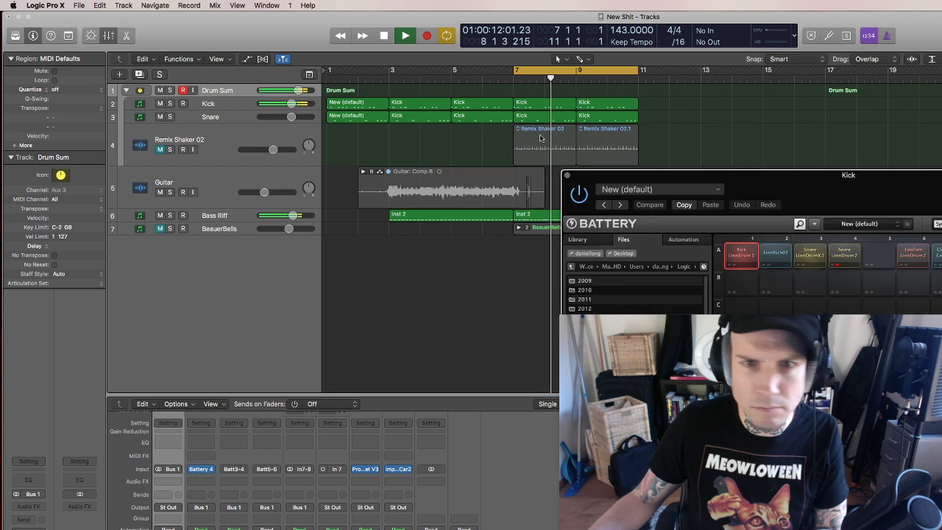
{"action": "right_click", "coordinate": [805, 257]}
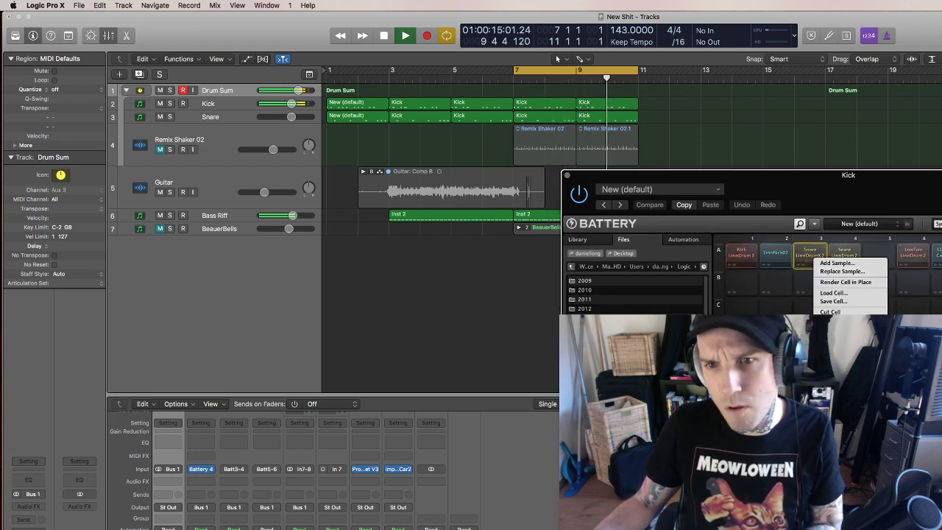
{"action": "left_click", "coordinate": [658, 207]}
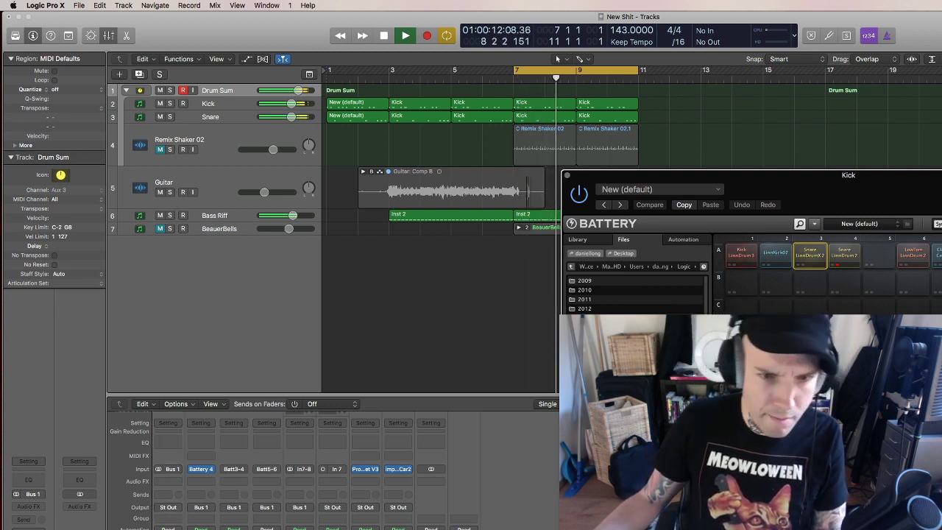
Insert FF Pro-Q 3 on the Kick channel and add a 12 dB/oct low cut at about 30 Hz.
{"action": "left_click", "coordinate": [201, 482]}
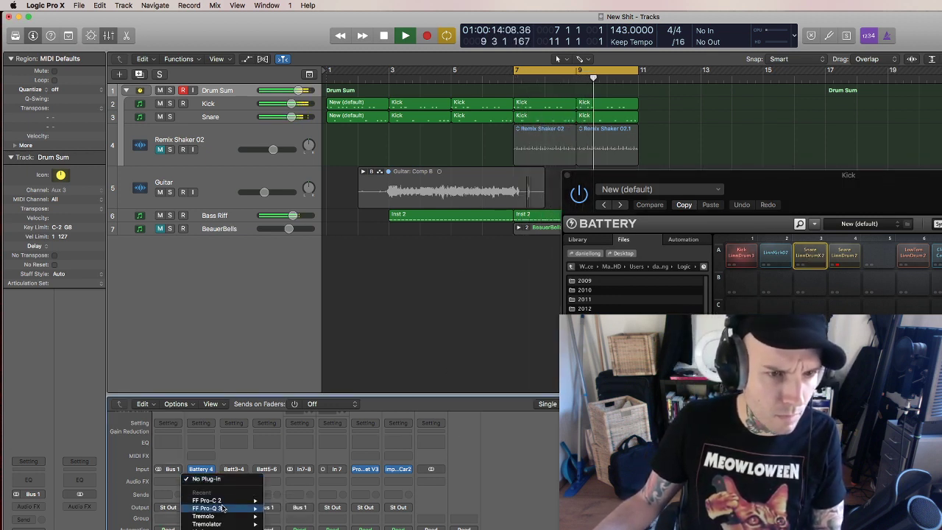
{"action": "left_click", "coordinate": [220, 325]}
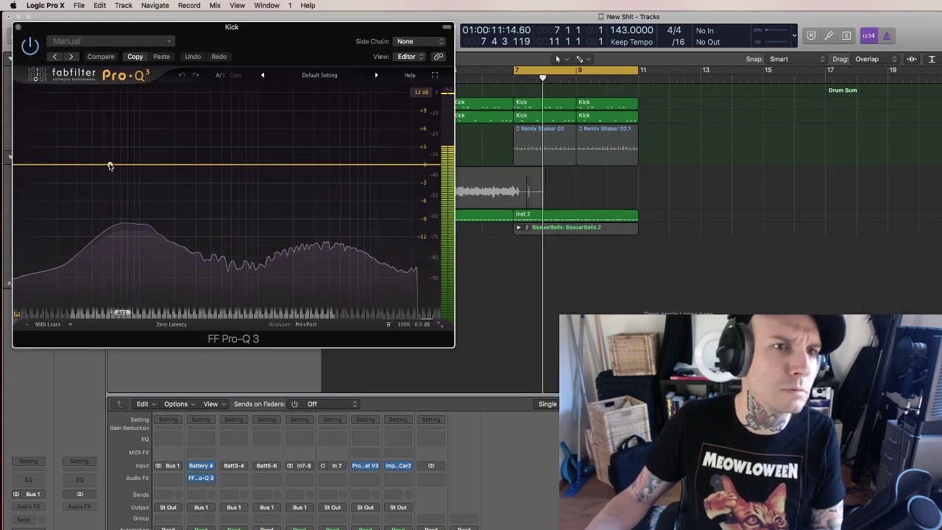
{"action": "left_click", "coordinate": [103, 165]}
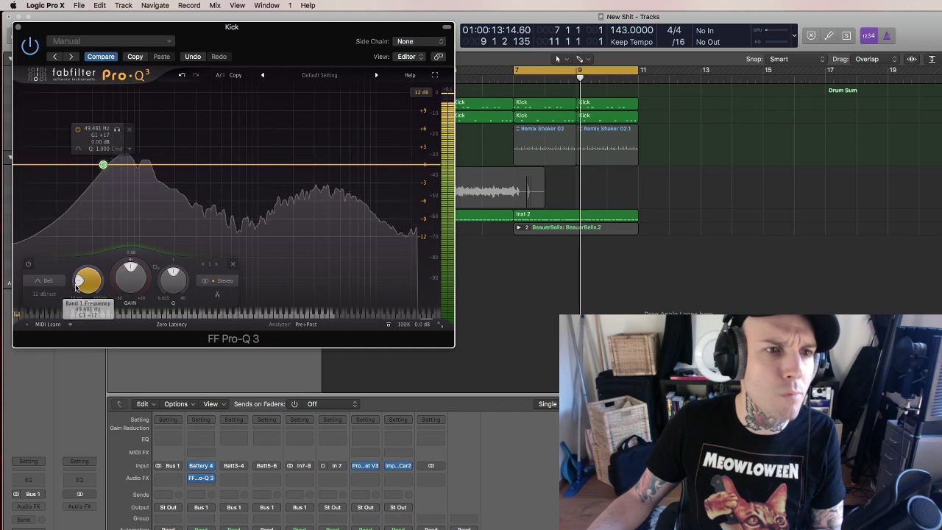
{"action": "left_click", "coordinate": [45, 281]}
{"action": "left_click", "coordinate": [43, 206]}
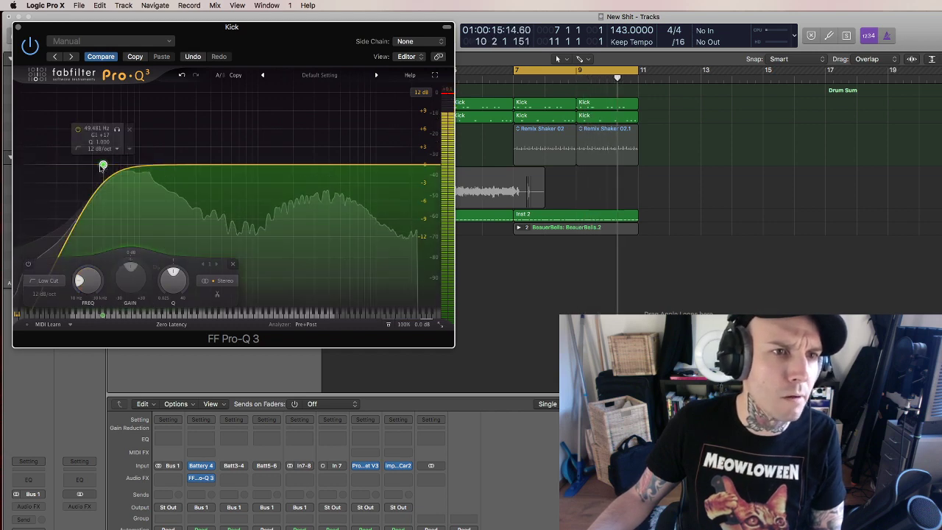
{"action": "left_click_drag", "start_coordinate": [103, 164], "coordinate": [78, 167]}
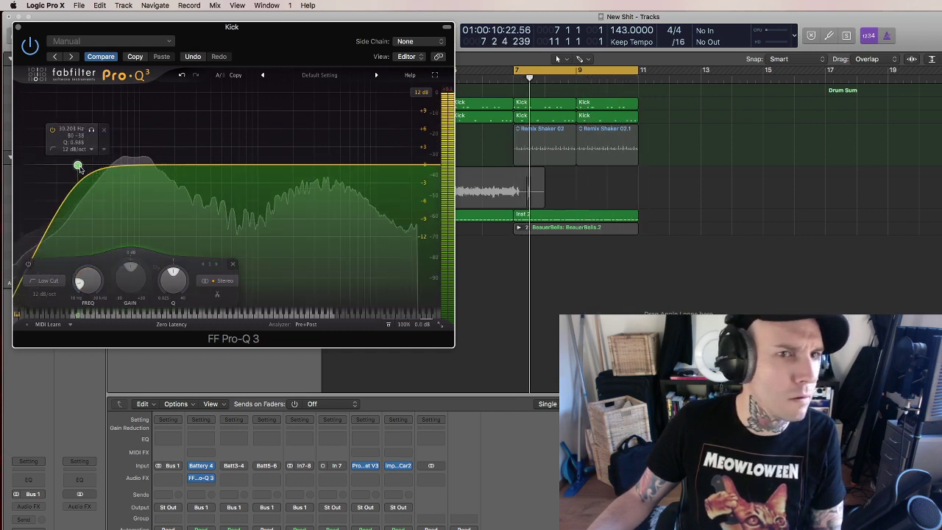
{"action": "key", "text": "space"}
{"action": "key", "text": "super+w"}
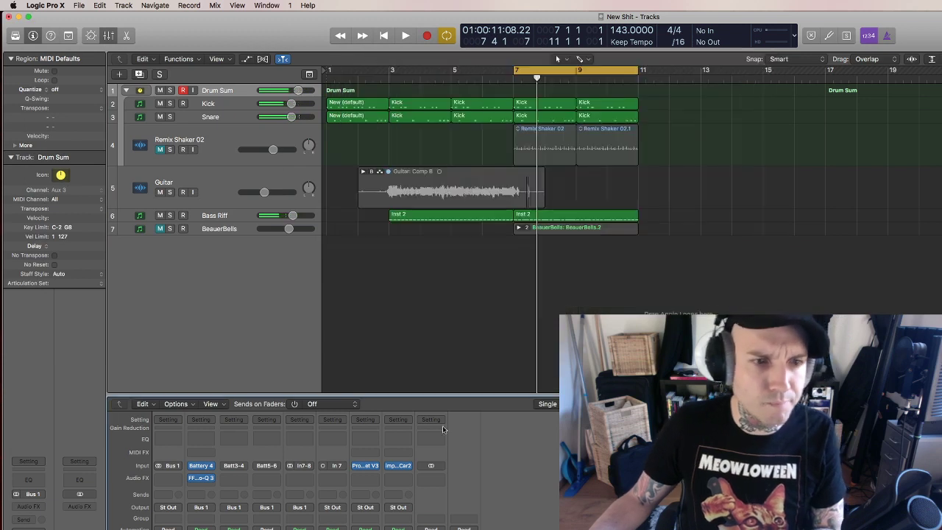
Reopen Battery 4 on the Kick channel and move the LinnKick02 cell from A2 to B2.
{"action": "left_click", "coordinate": [201, 465]}
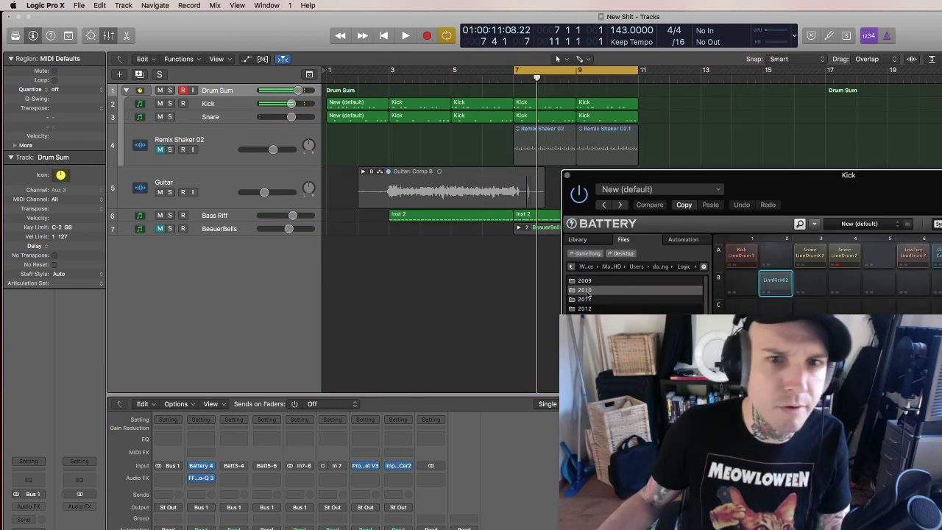
Search the Macintosh HD, home, Music and Logic folders in Battery's file browser for the drum sample library.
{"action": "left_click", "coordinate": [572, 267]}
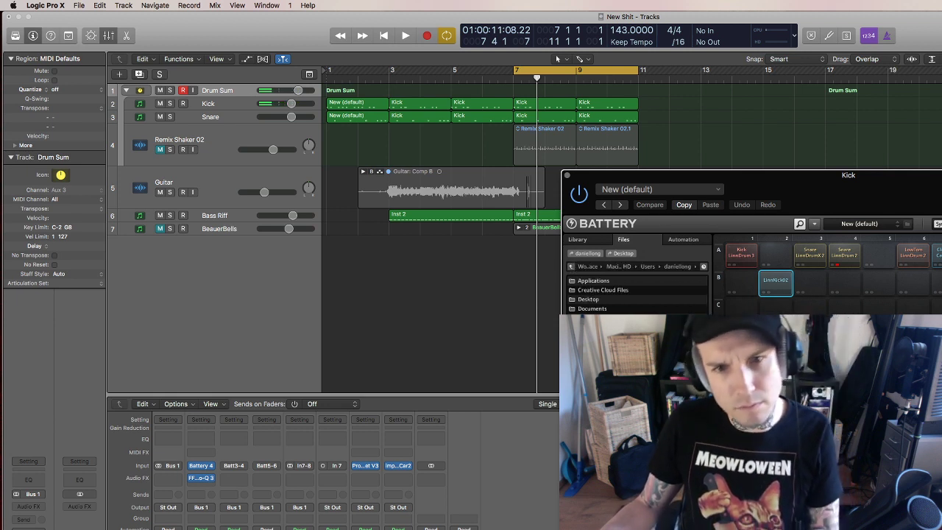
{"action": "left_click", "coordinate": [572, 267]}
{"action": "left_click", "coordinate": [572, 267]}
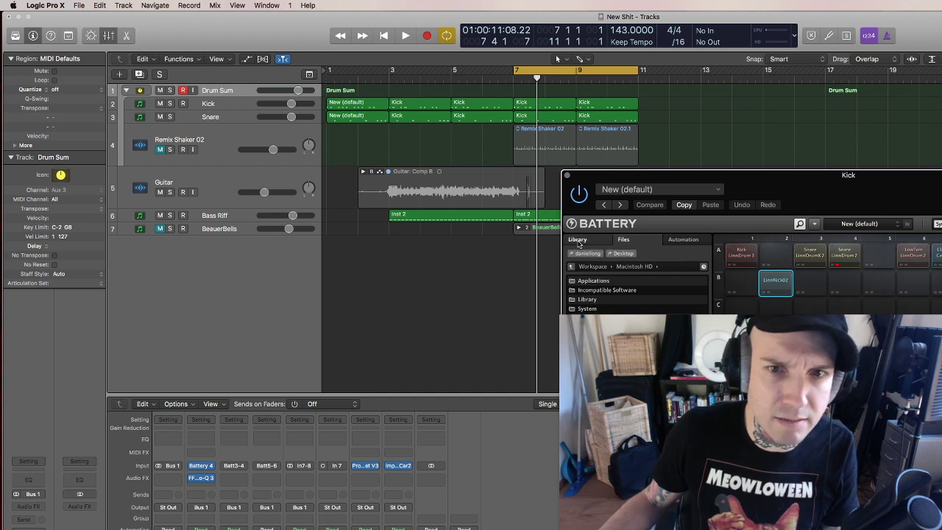
{"action": "left_click", "coordinate": [578, 242]}
{"action": "left_click", "coordinate": [636, 240]}
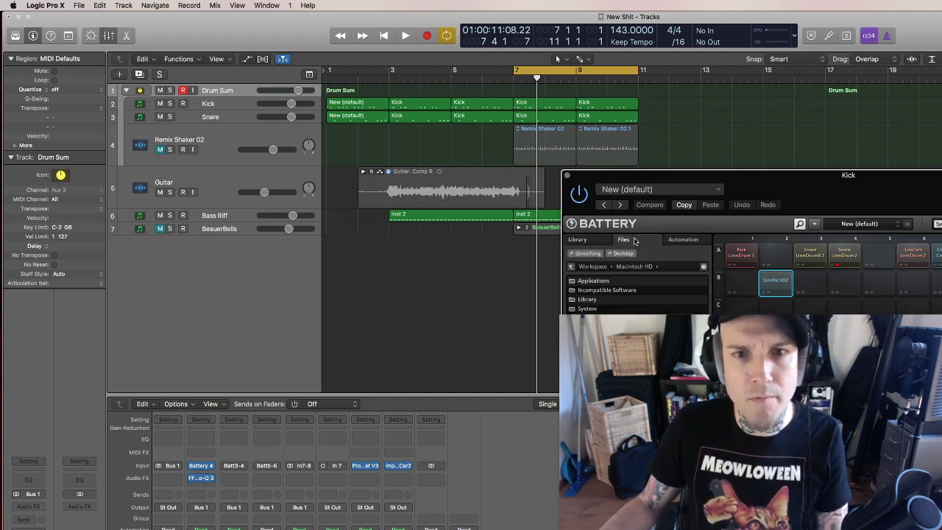
{"action": "double_click", "coordinate": [589, 309]}
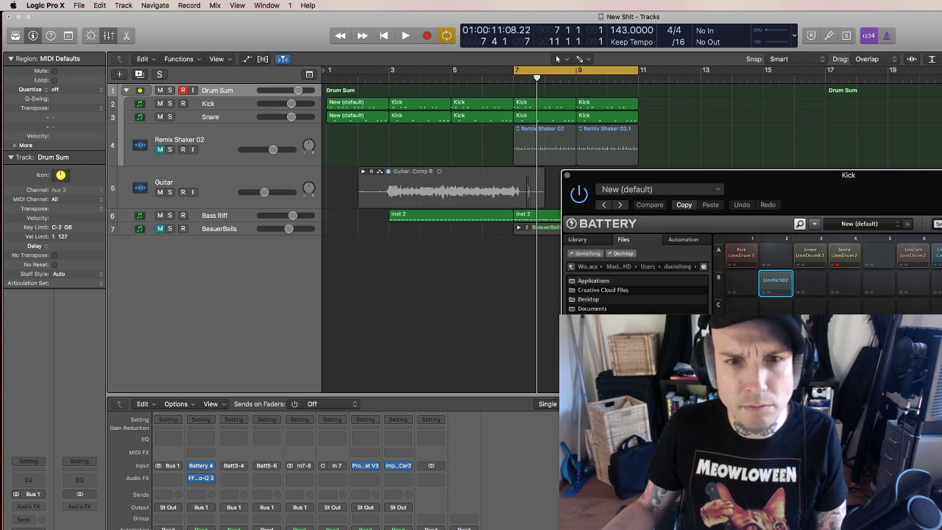
{"action": "scroll", "coordinate": [638, 294], "scroll_direction": "down", "scroll_amount": 2}
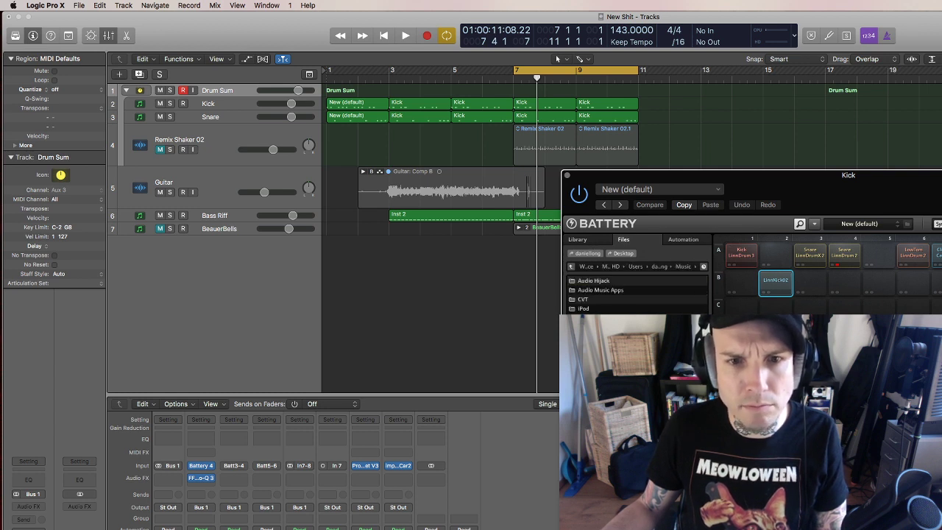
{"action": "double_click", "coordinate": [600, 290]}
{"action": "scroll", "coordinate": [611, 295], "scroll_direction": "down", "scroll_amount": 2}
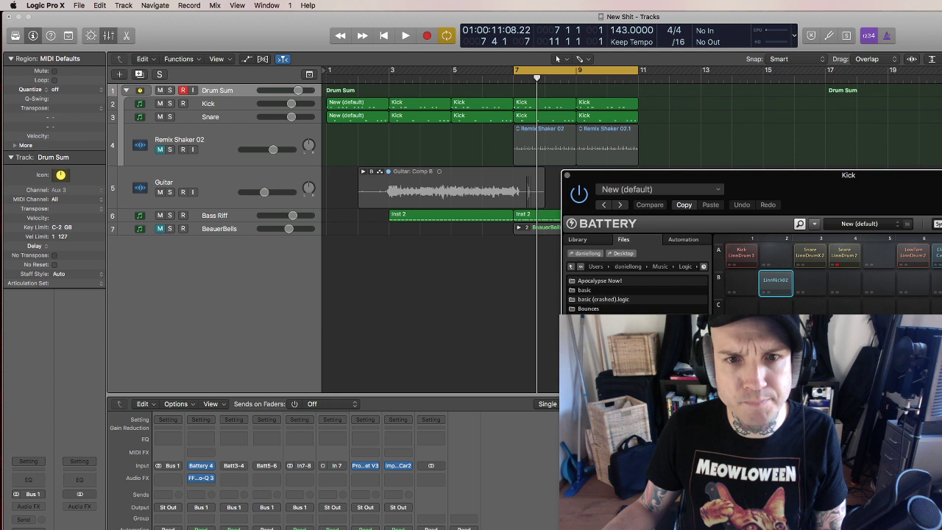
{"action": "double_click", "coordinate": [593, 281]}
{"action": "double_click", "coordinate": [572, 267]}
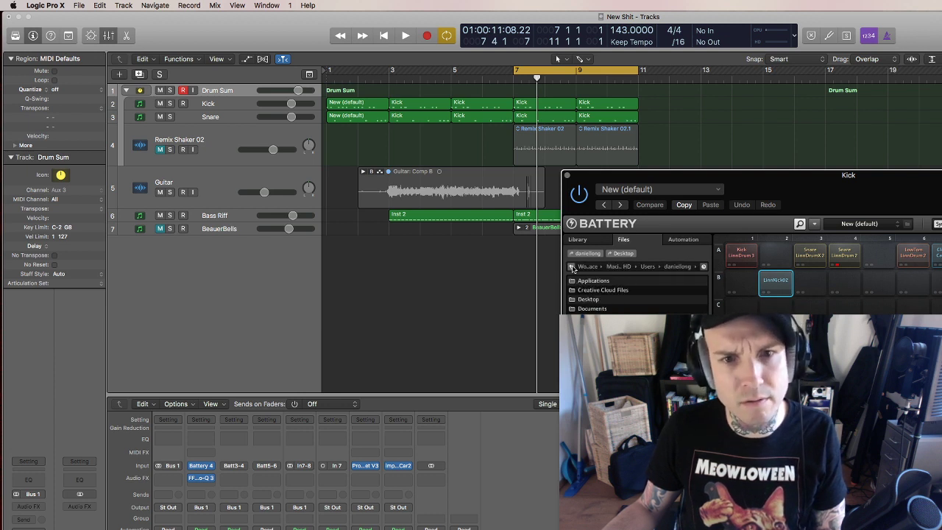
{"action": "left_click", "coordinate": [572, 267]}
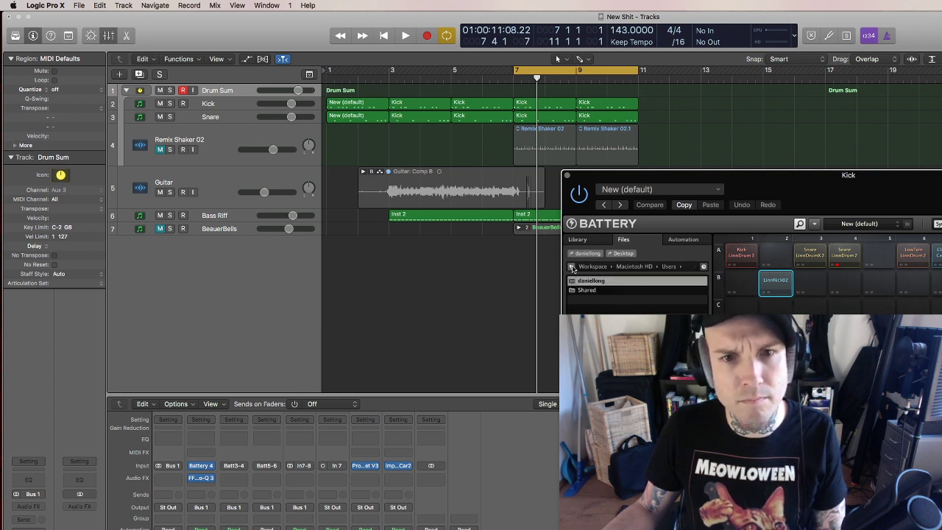
{"action": "double_click", "coordinate": [581, 282]}
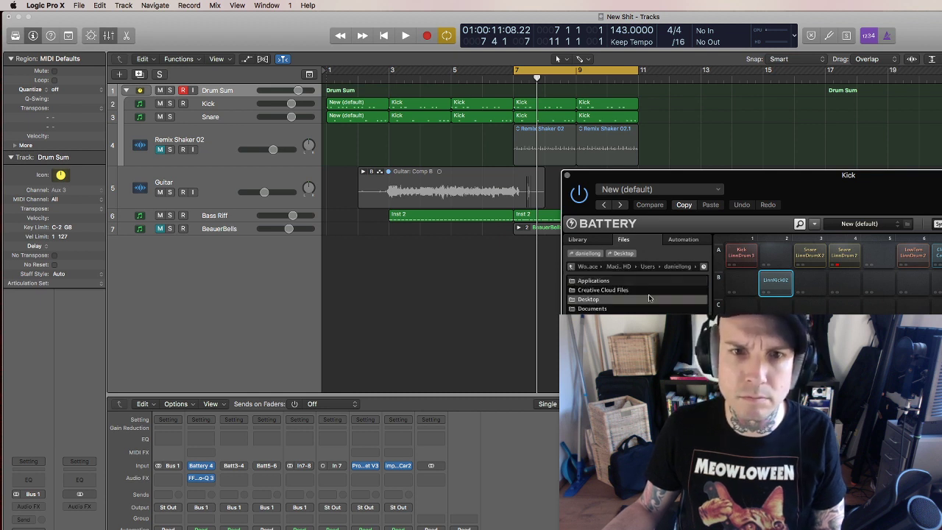
{"action": "double_click", "coordinate": [589, 290]}
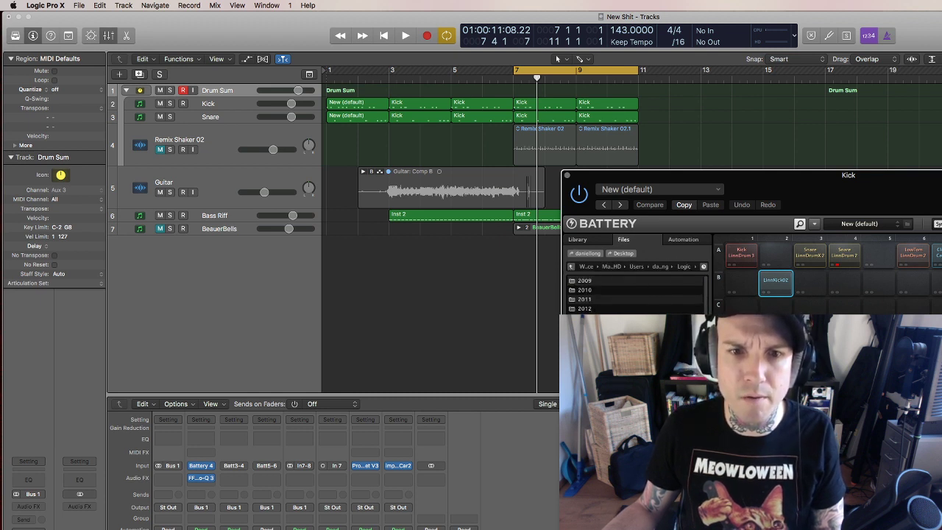
Open the VTDS1 Electro House Kicks folder within VTDS1 Kicks, under the Logic Audio folder.
{"action": "double_click", "coordinate": [589, 317]}
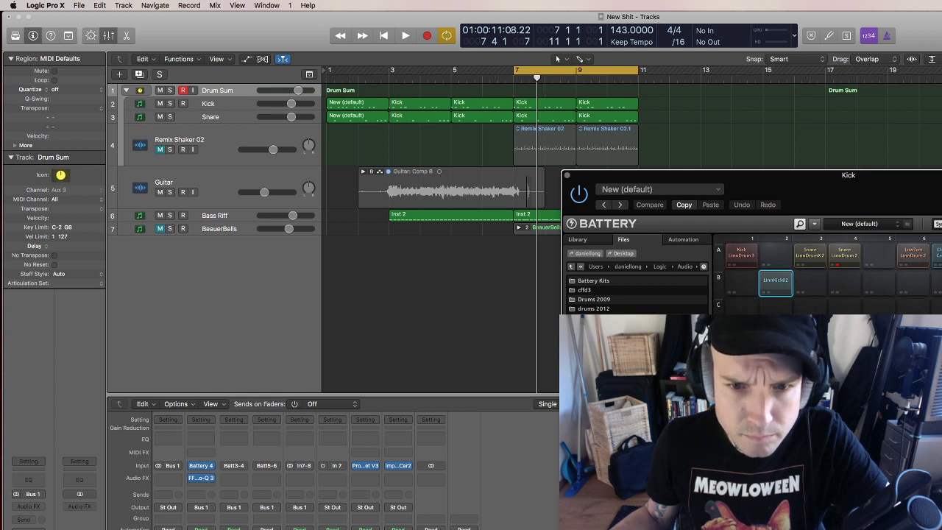
{"action": "double_click", "coordinate": [589, 324]}
{"action": "double_click", "coordinate": [605, 299]}
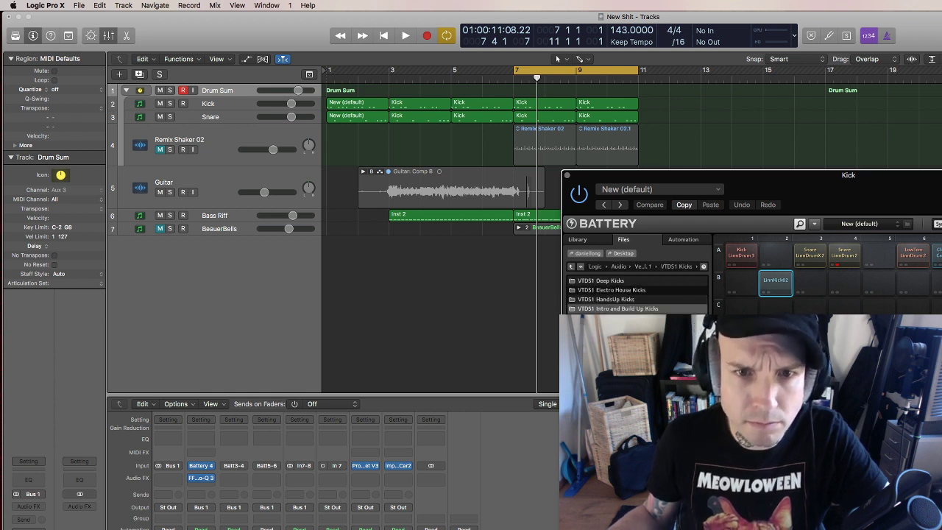
{"action": "double_click", "coordinate": [611, 290]}
Load the VTDS1 Electro House Kick 017 sample into cell A2 and open that cell's output options.
{"action": "left_click", "coordinate": [608, 300]}
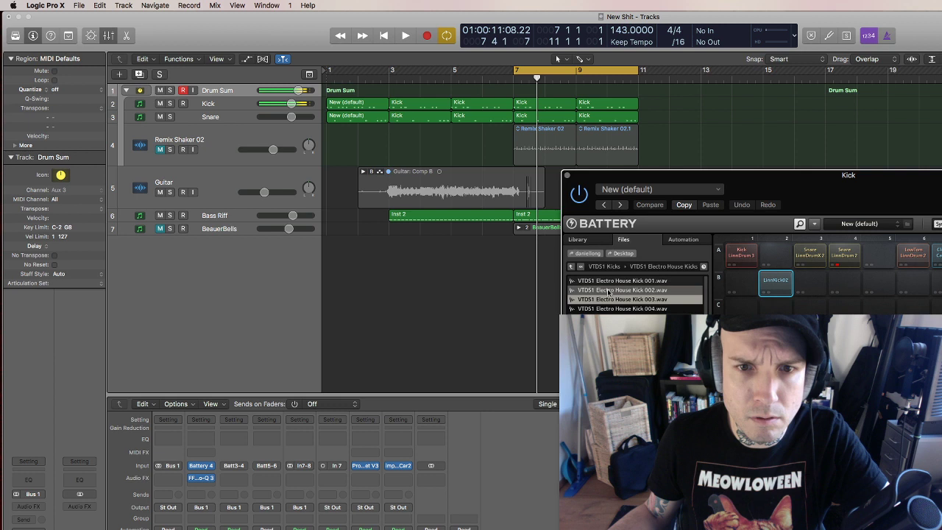
{"action": "left_click", "coordinate": [612, 310]}
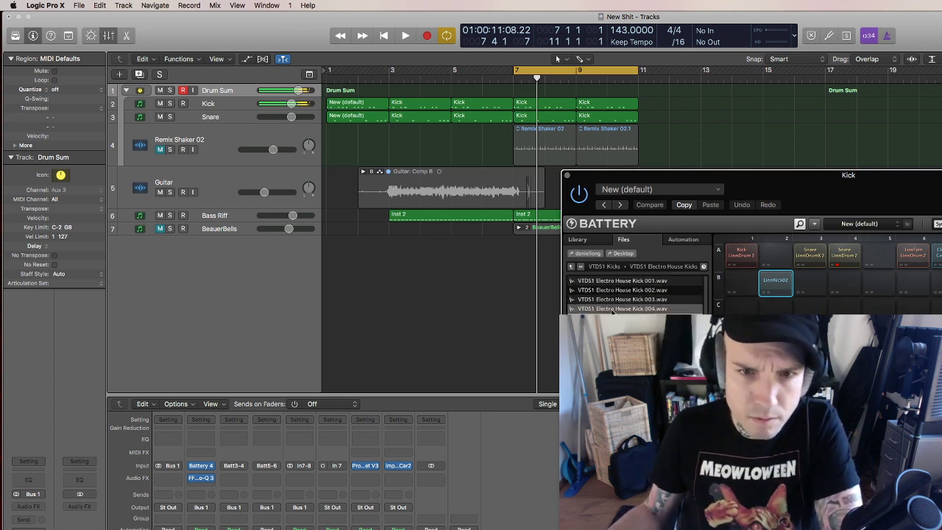
{"action": "left_click", "coordinate": [612, 310]}
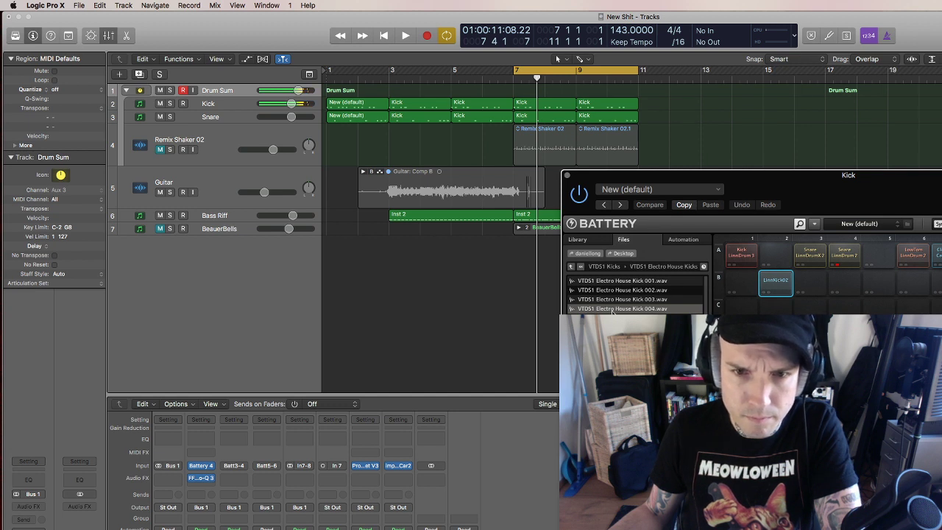
{"action": "left_click_drag", "start_coordinate": [622, 402], "coordinate": [779, 256]}
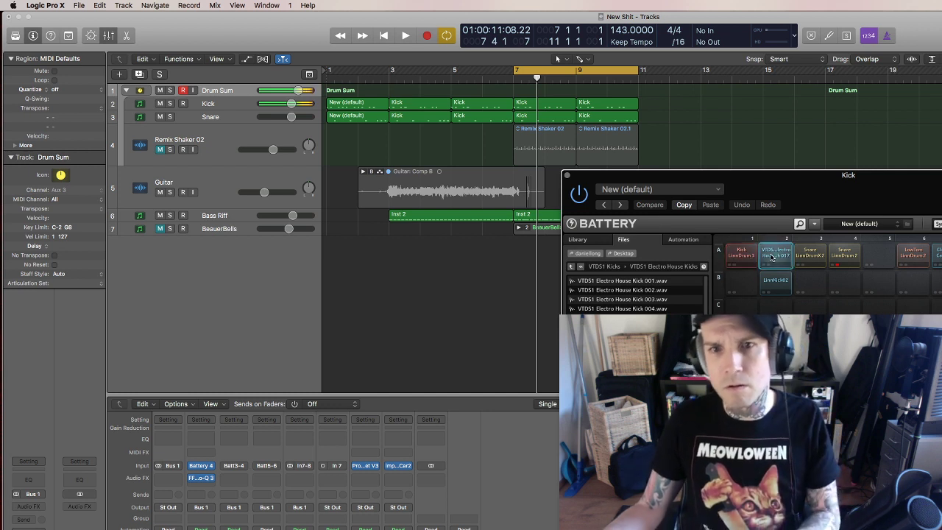
{"action": "right_click", "coordinate": [772, 257]}
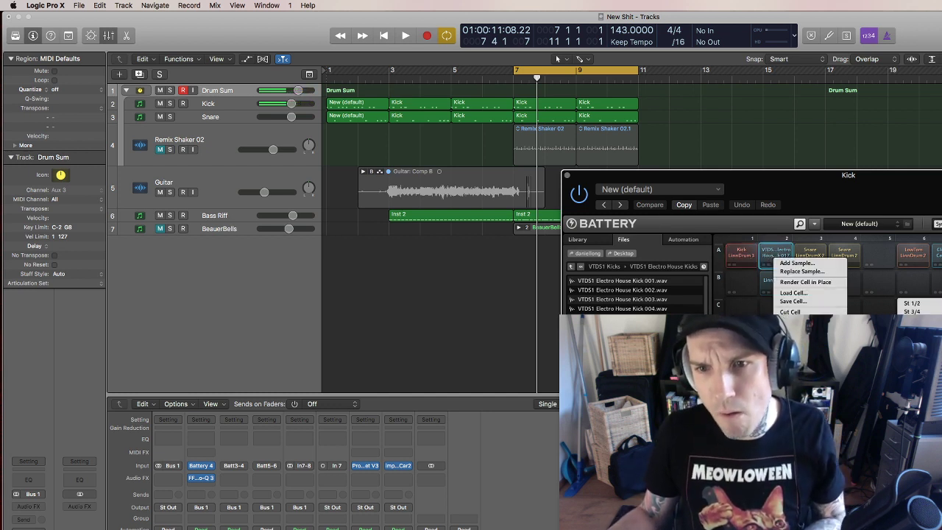
{"action": "left_click", "coordinate": [868, 303]}
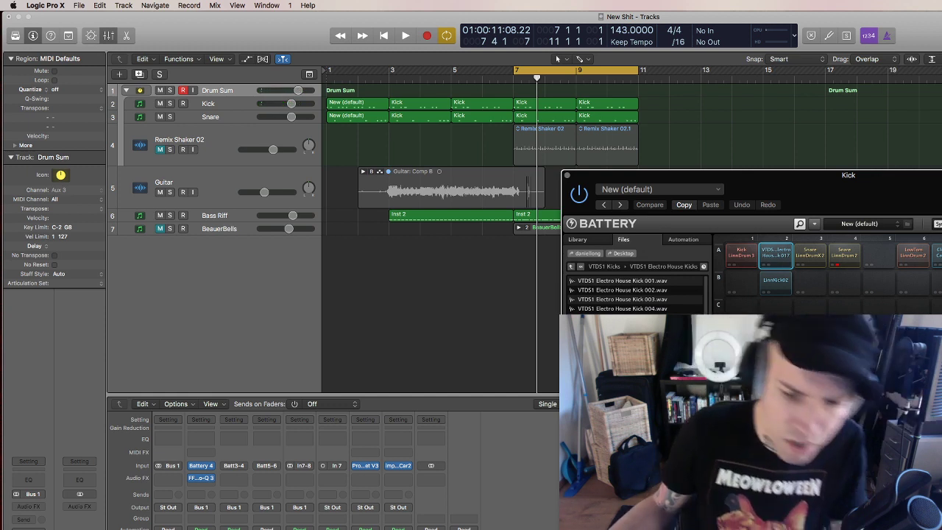
Play the cycle section and move the Snare LinnDrum 2 cell from A4 to A5.
{"action": "key", "text": "space"}
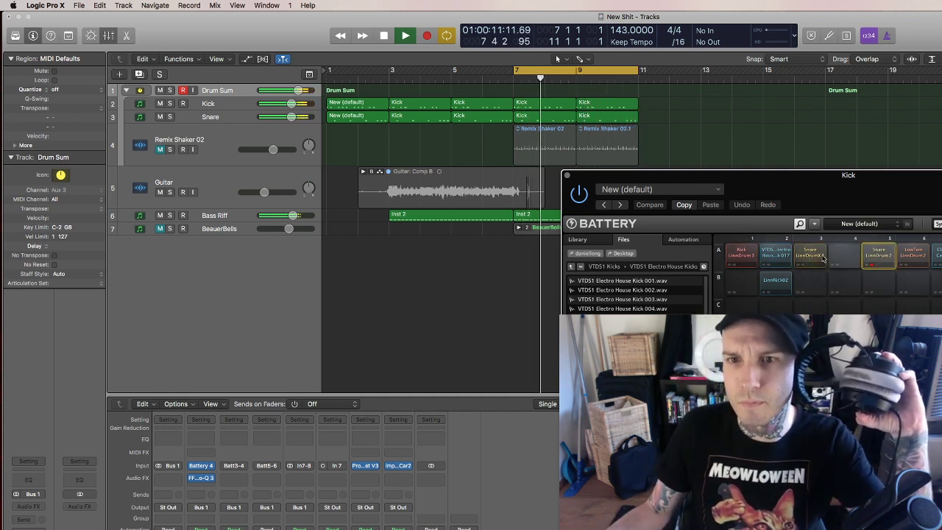
{"action": "left_click_drag", "start_coordinate": [845, 254], "coordinate": [878, 254]}
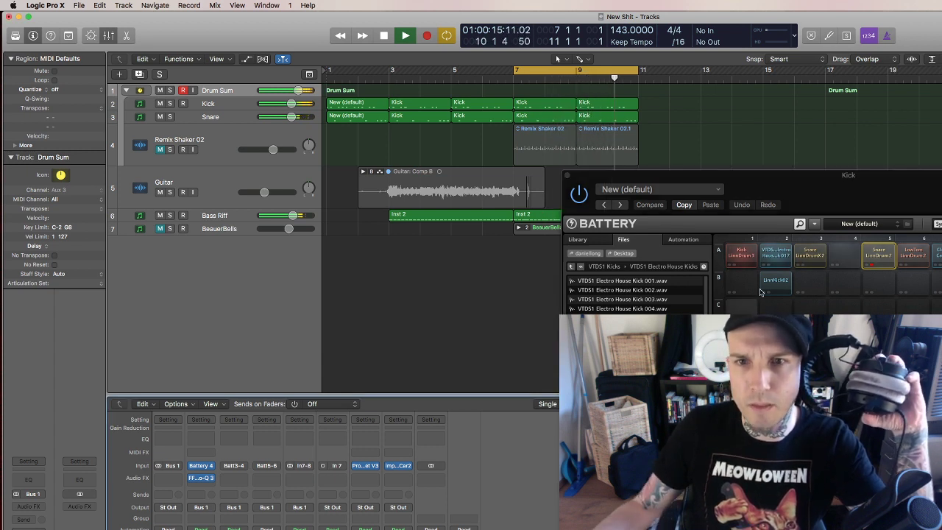
{"action": "left_click", "coordinate": [776, 254]}
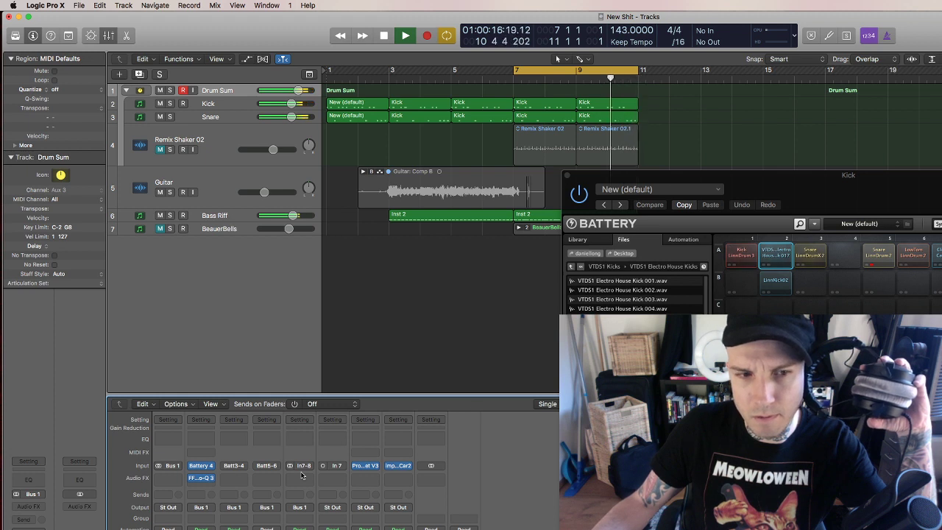
Stop playback, check the output options of the Kick LinnDrum cell in A1, and resume the cycle.
{"action": "left_click", "coordinate": [735, 268]}
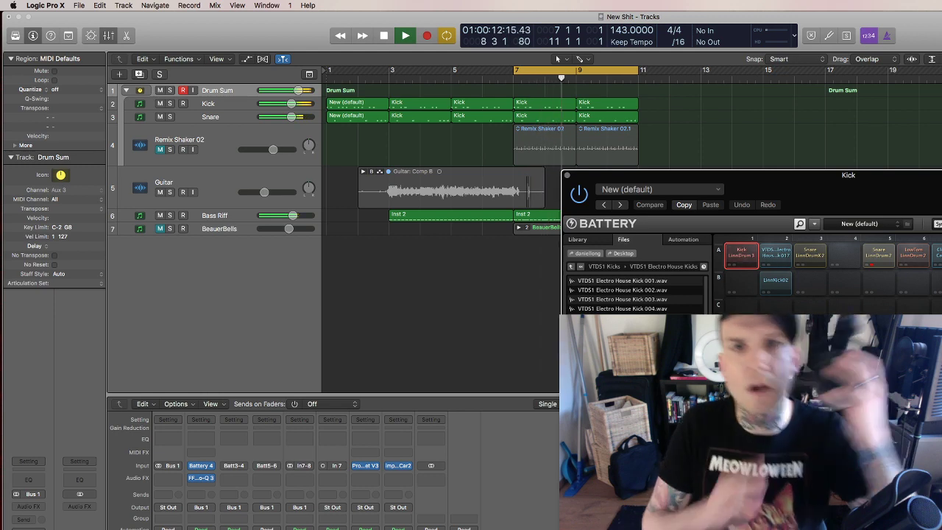
{"action": "key", "text": "space"}
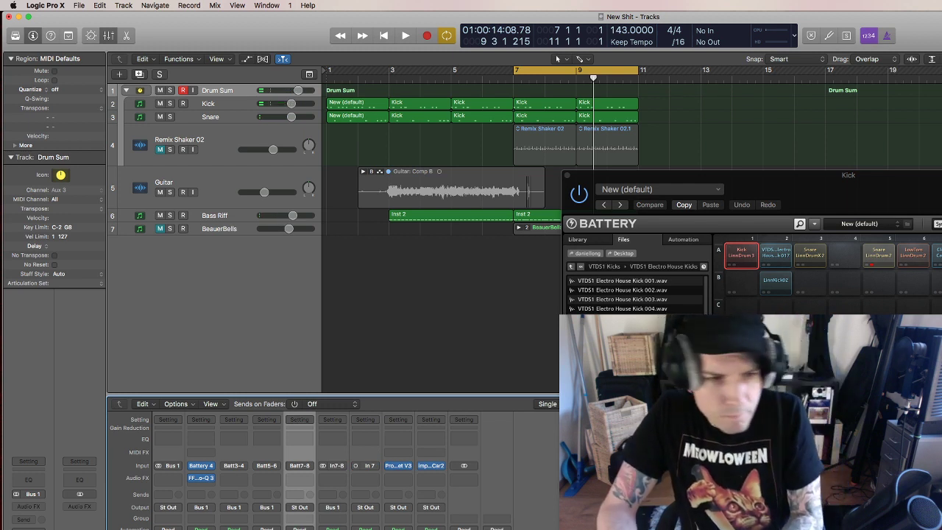
{"action": "right_click", "coordinate": [749, 256]}
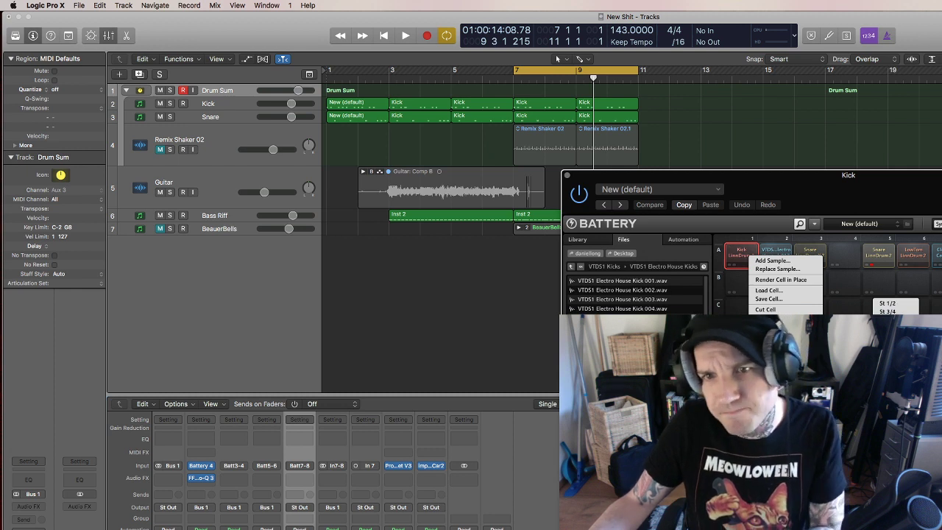
{"action": "key", "text": "Escape"}
{"action": "key", "text": "space"}
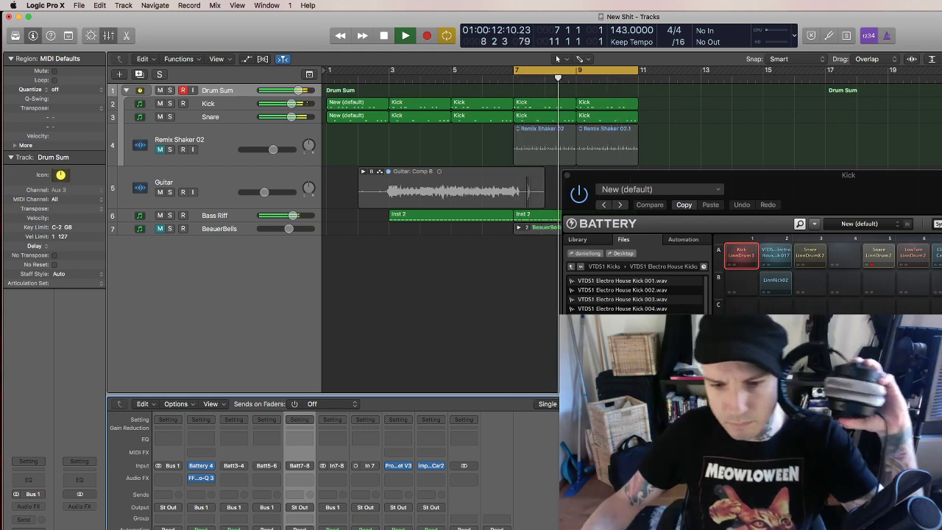
Open the VTDS1 Snares and Claps folder in Vengeance Total Dance Sounds Vol. 1 and load sample 005 into cell B5.
{"action": "left_click", "coordinate": [845, 256]}
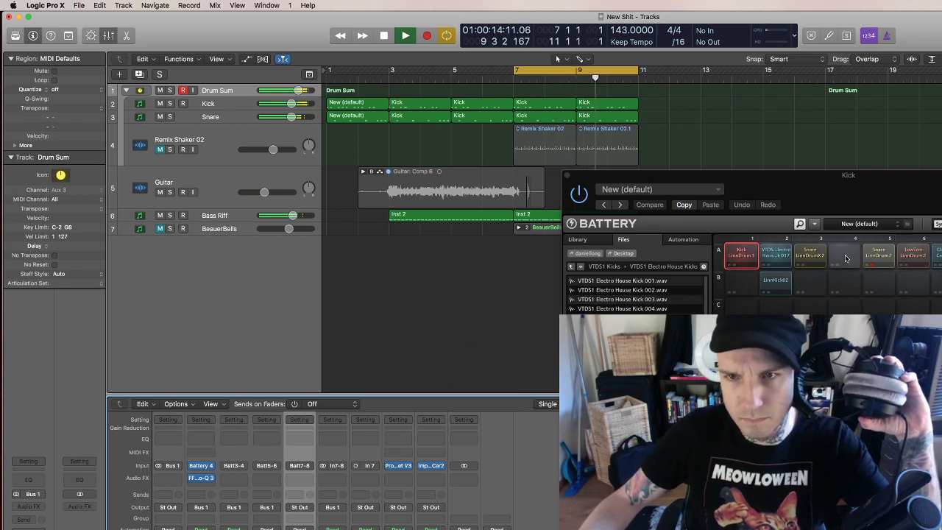
{"action": "left_click", "coordinate": [580, 268]}
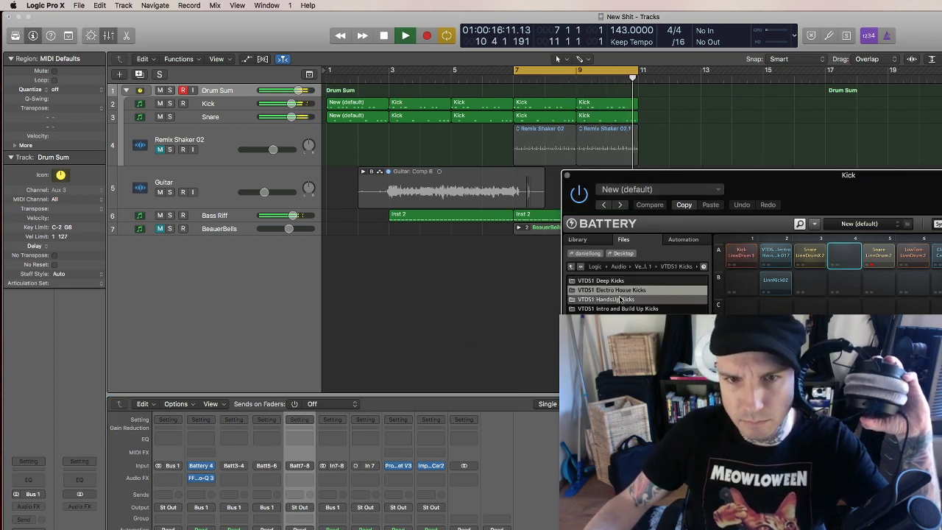
{"action": "left_click", "coordinate": [581, 267]}
{"action": "key", "text": "Down"}
{"action": "key", "text": "Down"}
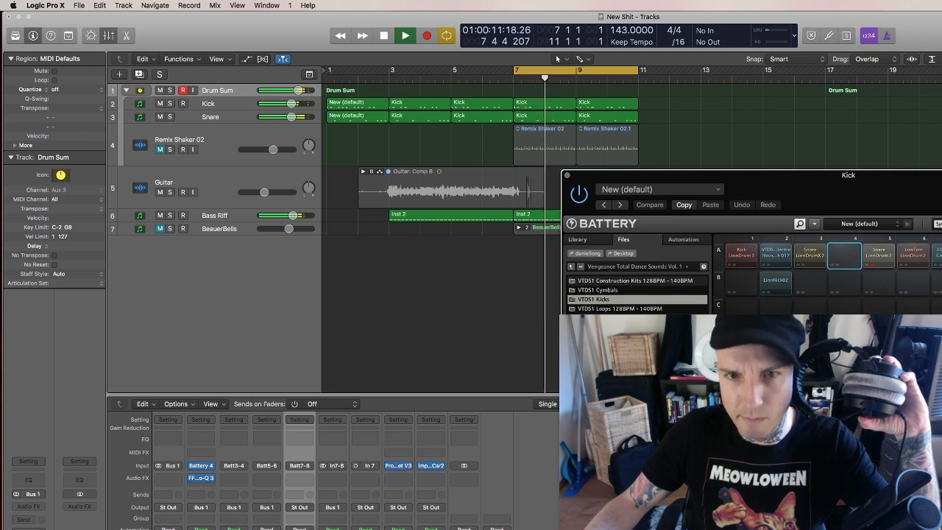
{"action": "key", "text": "Return"}
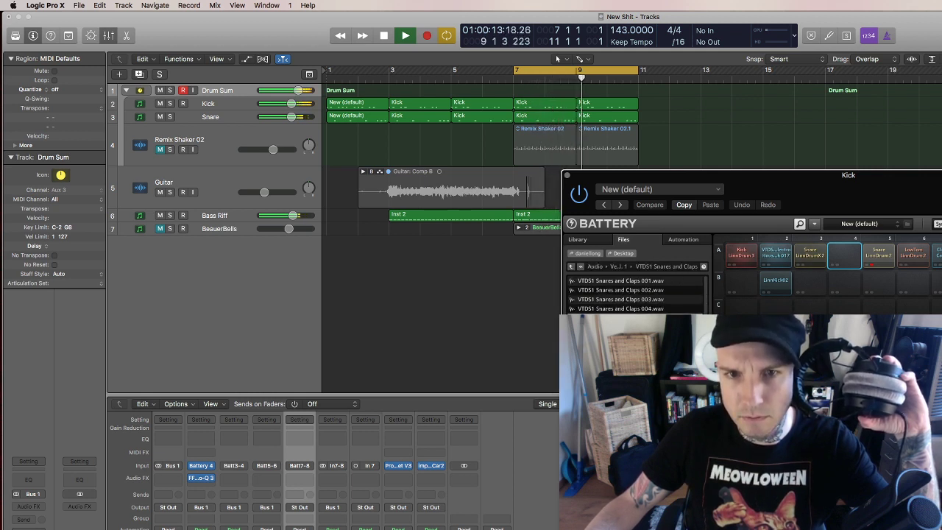
{"action": "left_click_drag", "start_coordinate": [618, 308], "coordinate": [885, 283]}
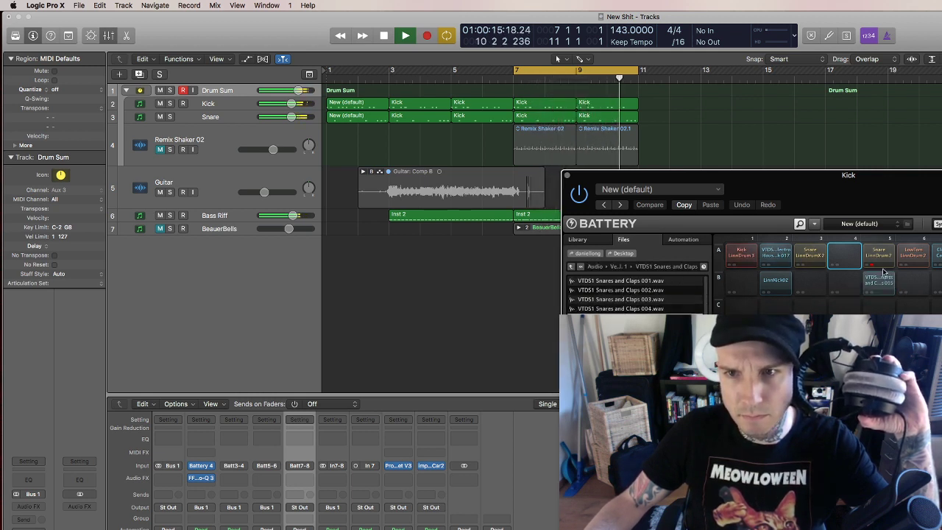
{"action": "left_click", "coordinate": [881, 284]}
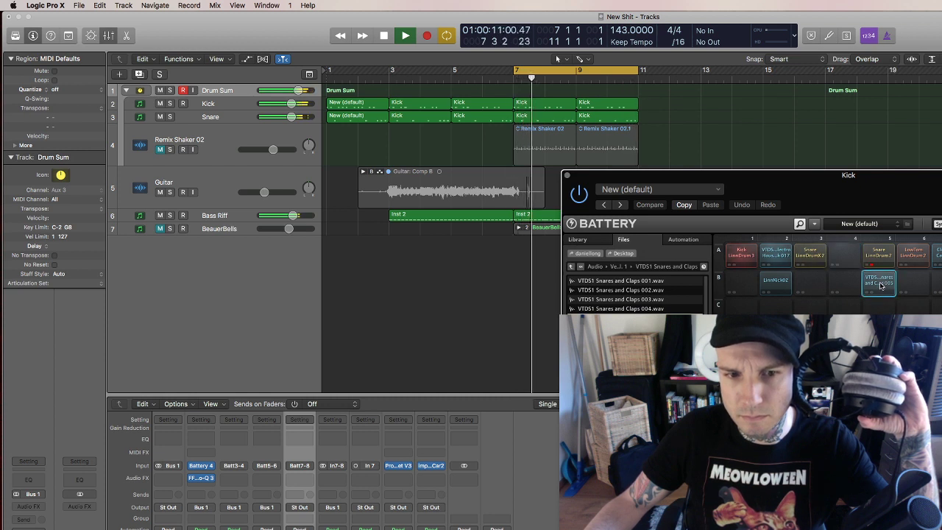
Browse further down the VTDS1 Snares and Claps samples and load number 045 into cell B6.
{"action": "left_click", "coordinate": [844, 256]}
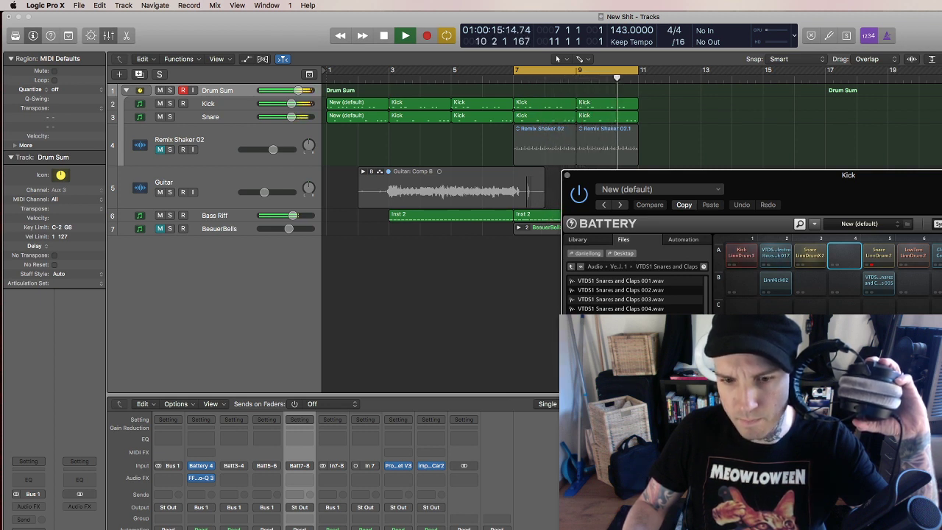
{"action": "key", "text": "Down"}
{"action": "key", "text": "Down"}
{"action": "key", "text": "Down"}
{"action": "key", "text": "Down"}
{"action": "key", "text": "Down"}
{"action": "key", "text": "Down"}
{"action": "key", "text": "Down"}
{"action": "key", "text": "Down"}
{"action": "key", "text": "Down"}
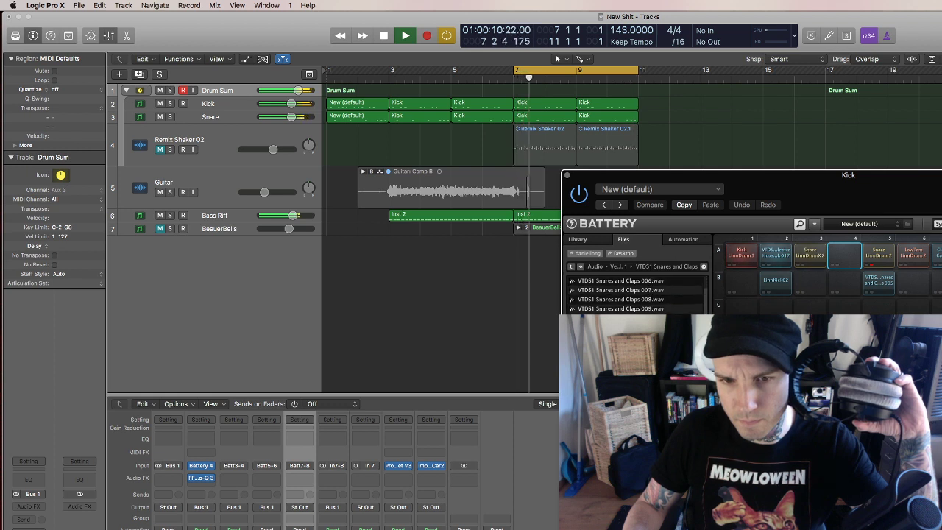
{"action": "key", "text": "Down"}
{"action": "key", "text": "Down"}
{"action": "key", "text": "Down"}
{"action": "key", "text": "Down"}
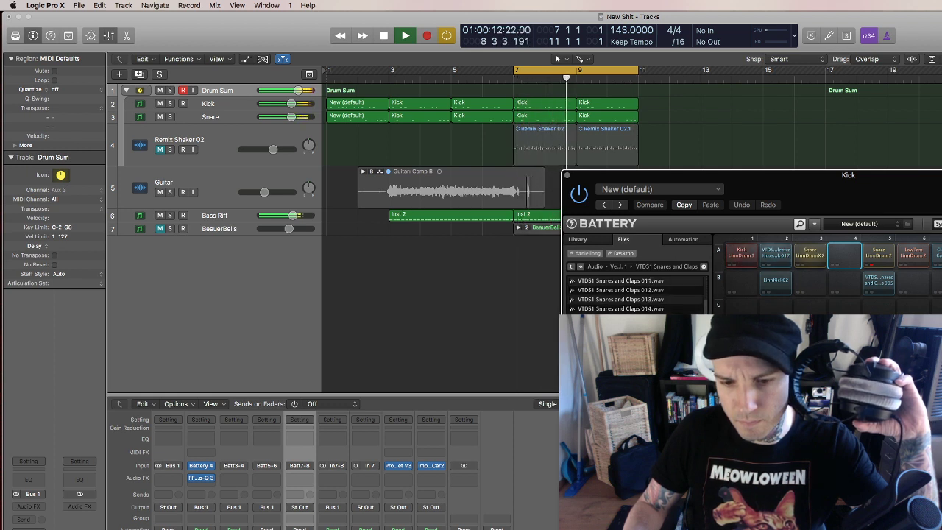
{"action": "key", "text": "Down"}
{"action": "key", "text": "Down"}
{"action": "key", "text": "Down"}
{"action": "key", "text": "Down"}
{"action": "key", "text": "Down"}
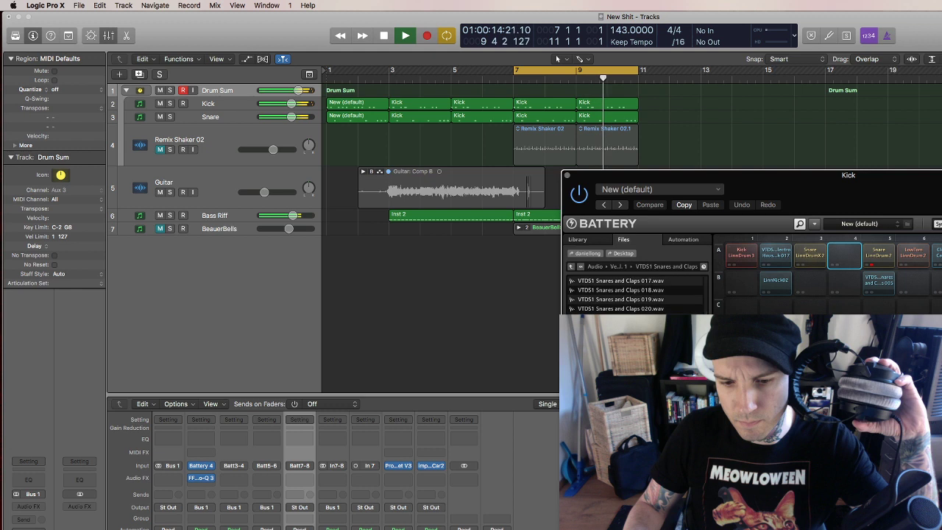
{"action": "key", "text": "Down"}
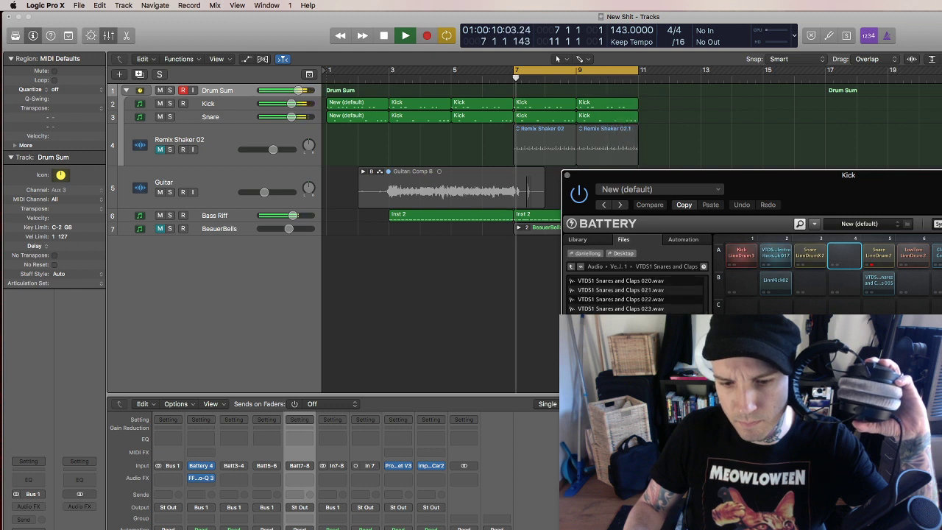
{"action": "key", "text": "Down"}
{"action": "key", "text": "Down"}
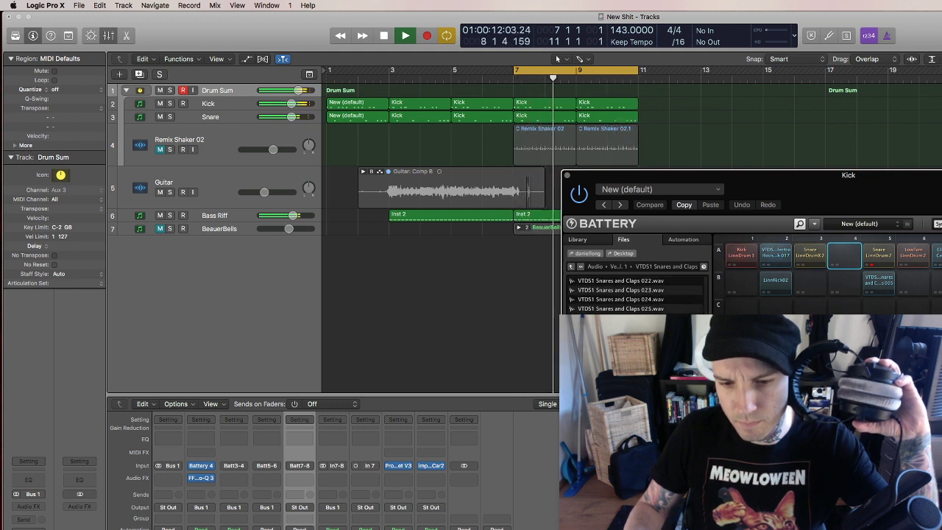
{"action": "left_click_drag", "start_coordinate": [618, 308], "coordinate": [913, 284]}
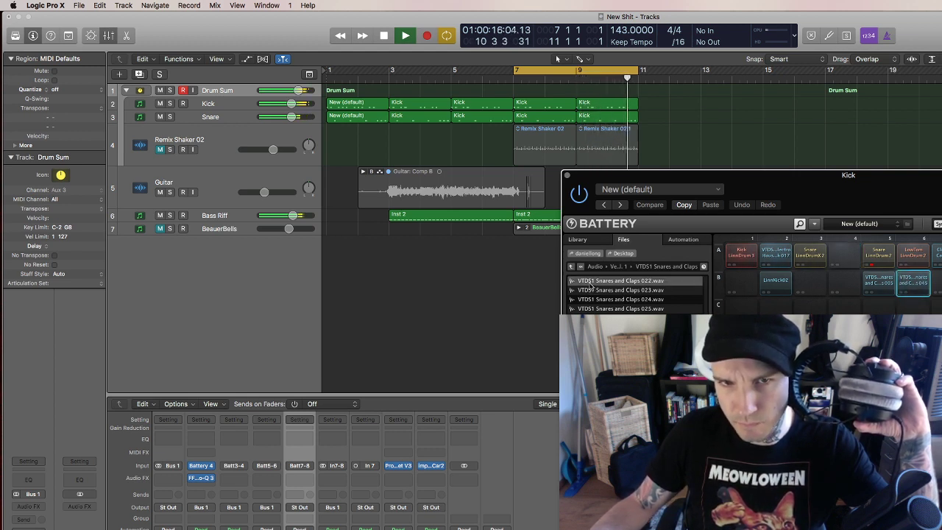
Go back up through the Logic and user folders to the Workspace level of Battery's file browser.
{"action": "left_click", "coordinate": [573, 266]}
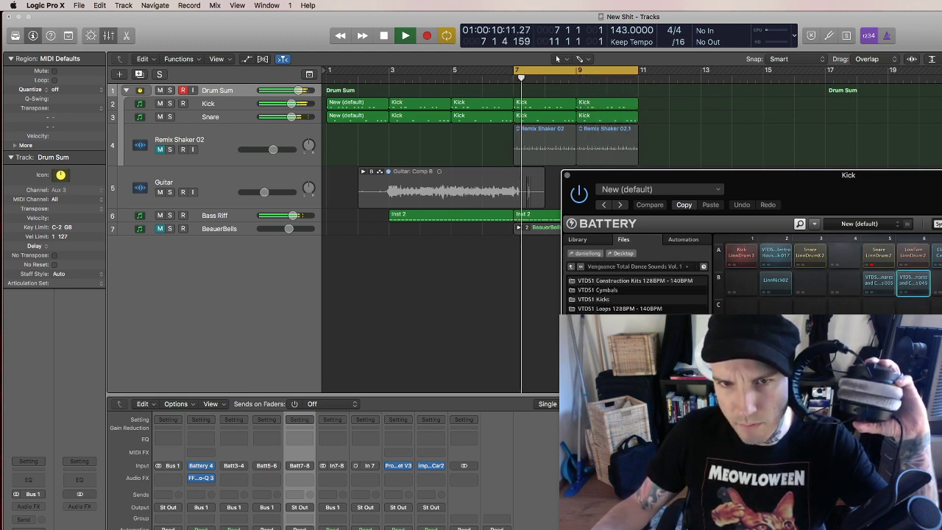
{"action": "left_click", "coordinate": [573, 267]}
{"action": "left_click", "coordinate": [574, 266]}
{"action": "left_click", "coordinate": [574, 267]}
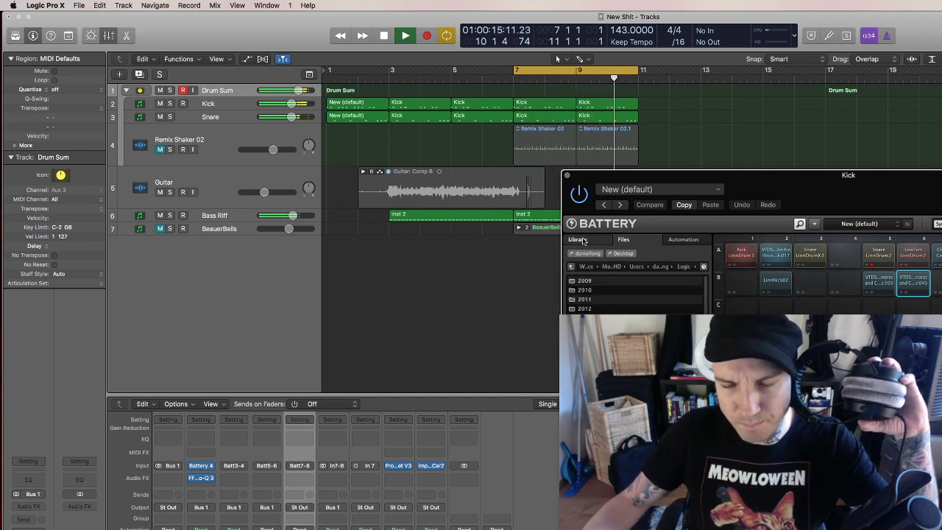
{"action": "left_click", "coordinate": [571, 266]}
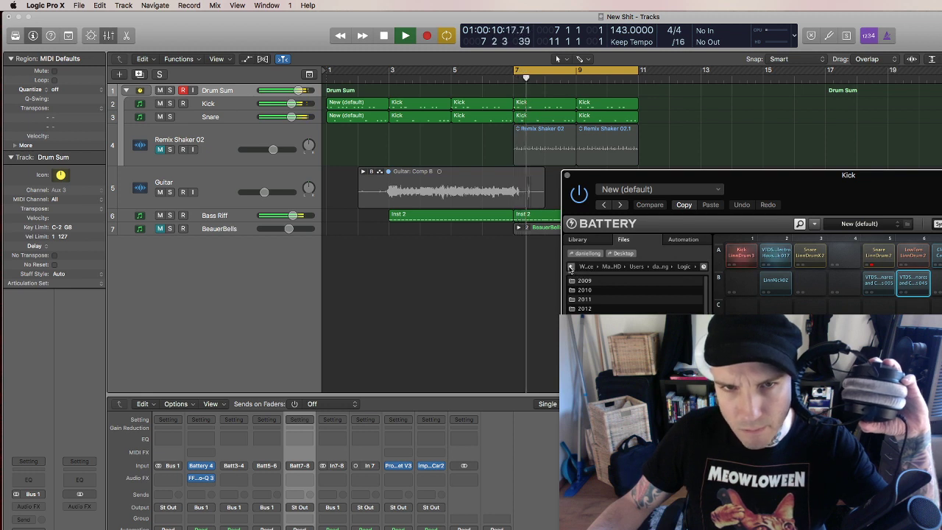
{"action": "left_click", "coordinate": [572, 267]}
{"action": "left_click", "coordinate": [571, 266]}
{"action": "left_click", "coordinate": [570, 267]}
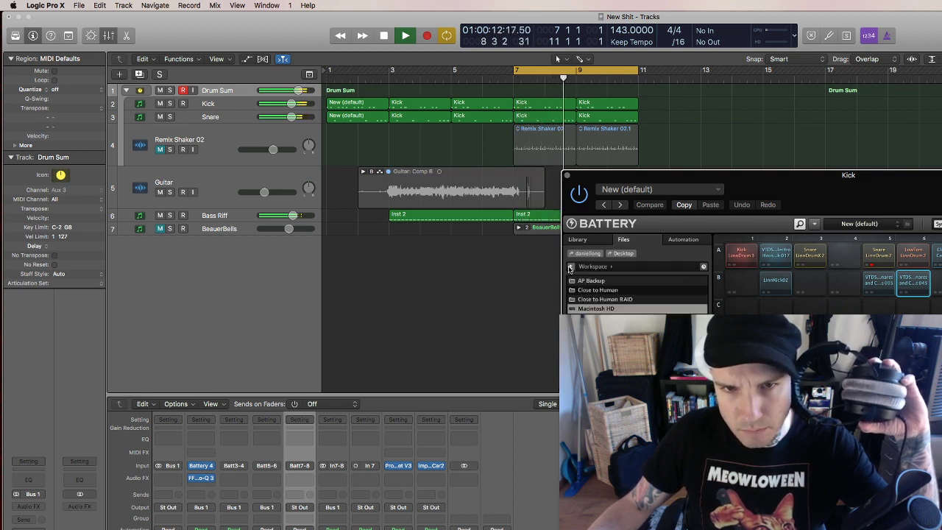
Open the Samples folder within Music Production on the Close to Human drive.
{"action": "double_click", "coordinate": [608, 291]}
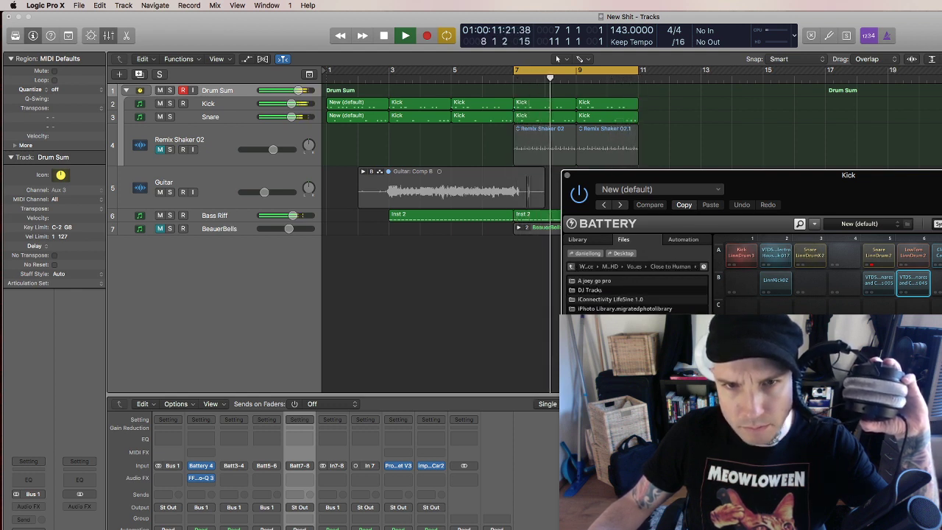
{"action": "double_click", "coordinate": [611, 338]}
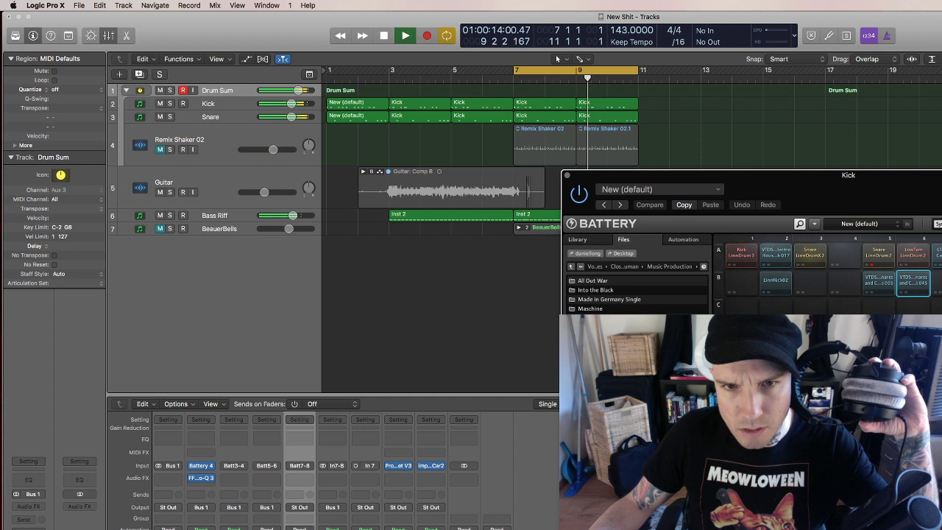
{"action": "double_click", "coordinate": [611, 301]}
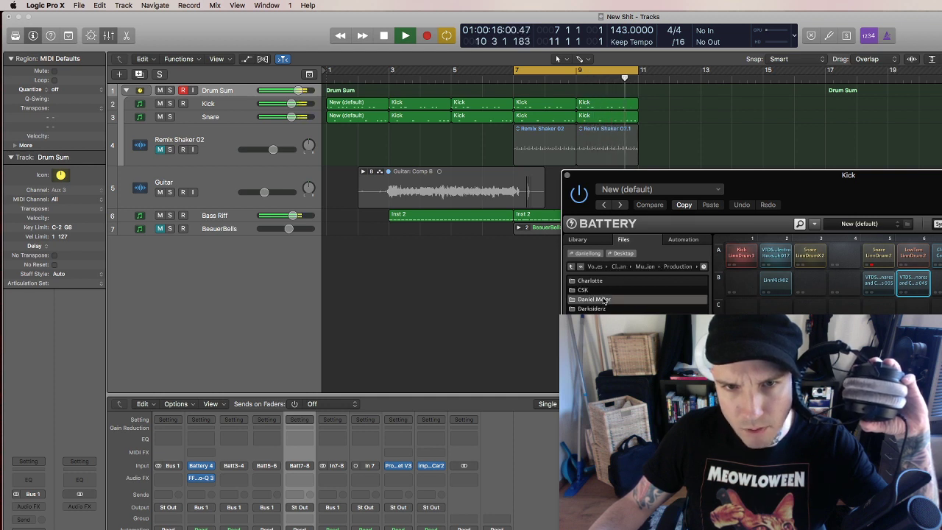
{"action": "left_click", "coordinate": [573, 266]}
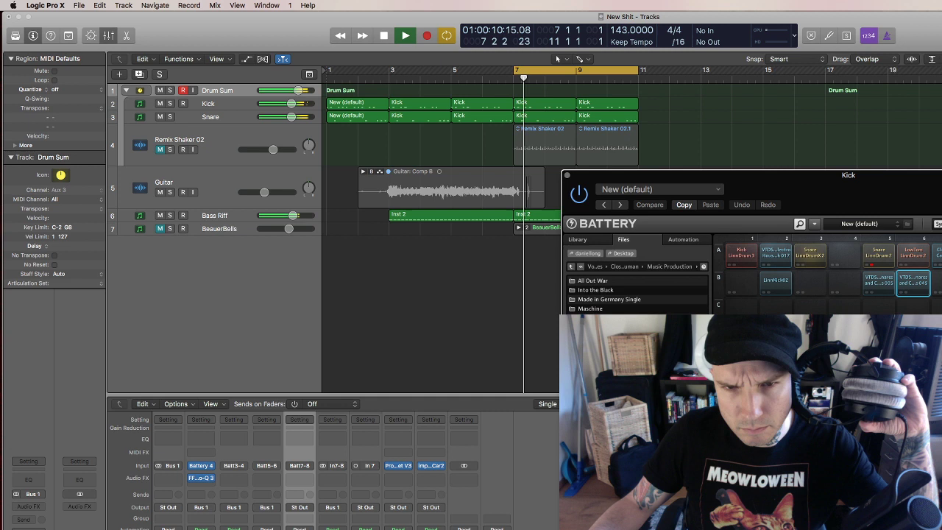
{"action": "double_click", "coordinate": [602, 309]}
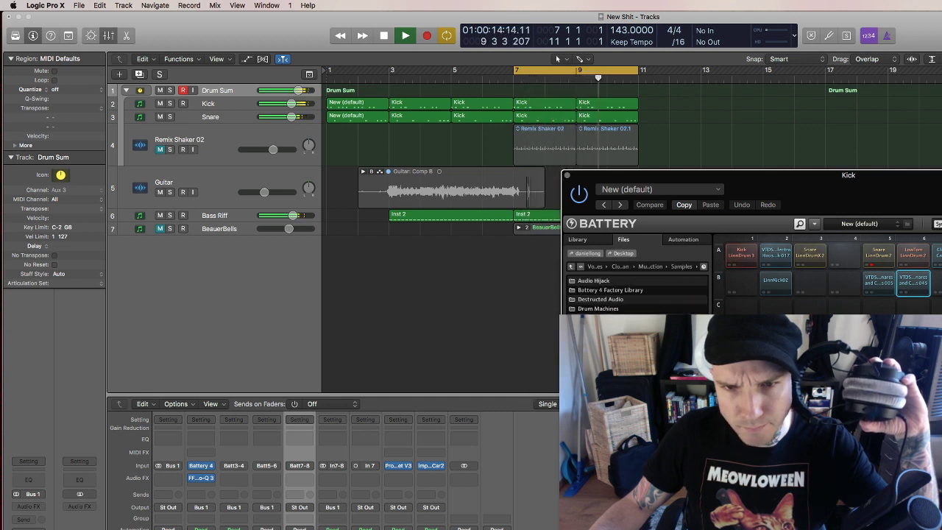
Open the VND Snares folder in Vengeance_Nu_Disco_Vol_1 and place VND Snare 018 in cell A4.
{"action": "left_click", "coordinate": [582, 267]}
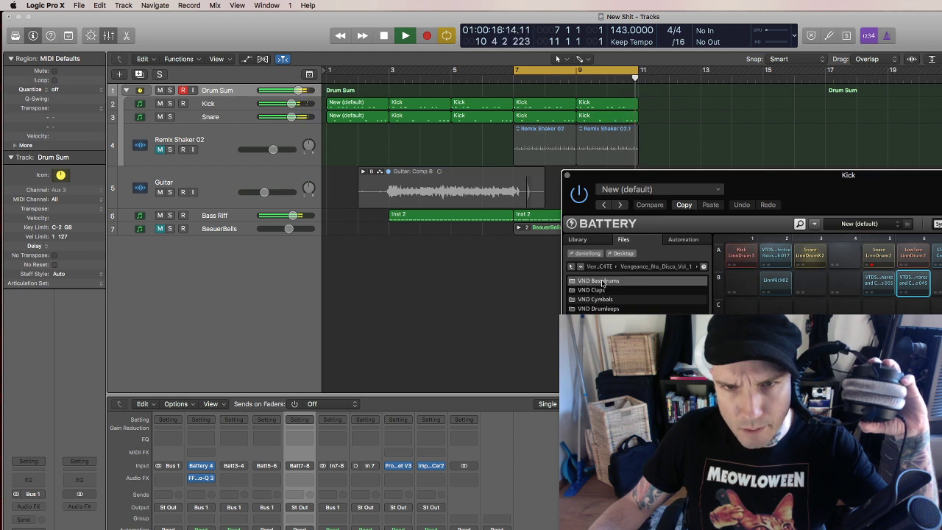
{"action": "double_click", "coordinate": [602, 280]}
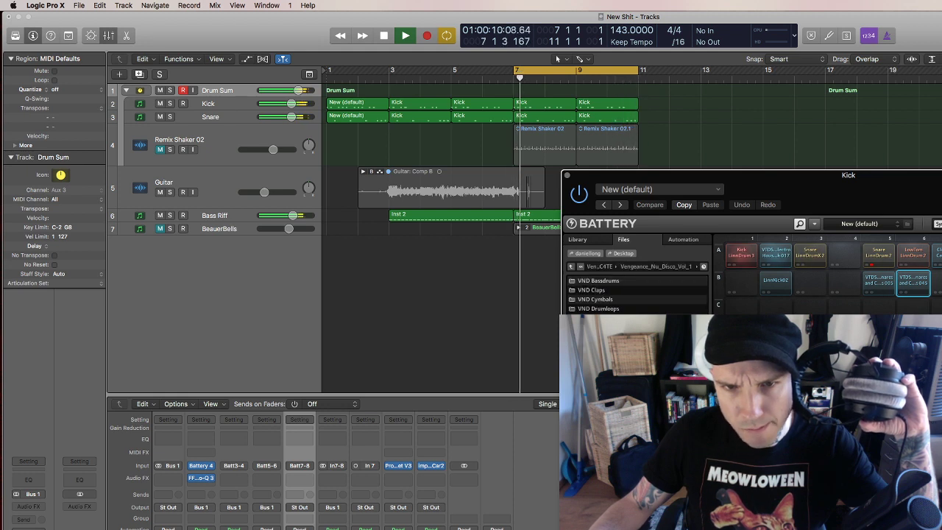
{"action": "double_click", "coordinate": [610, 300]}
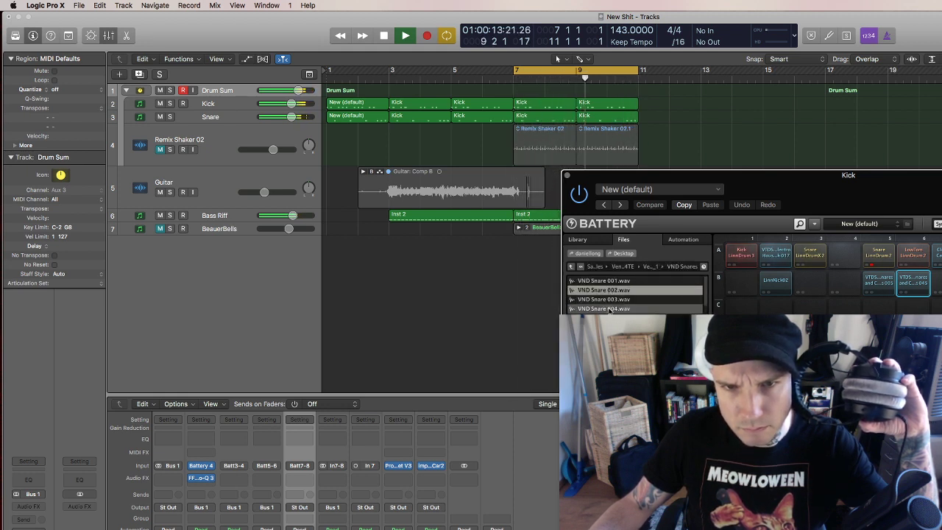
{"action": "left_click", "coordinate": [610, 309]}
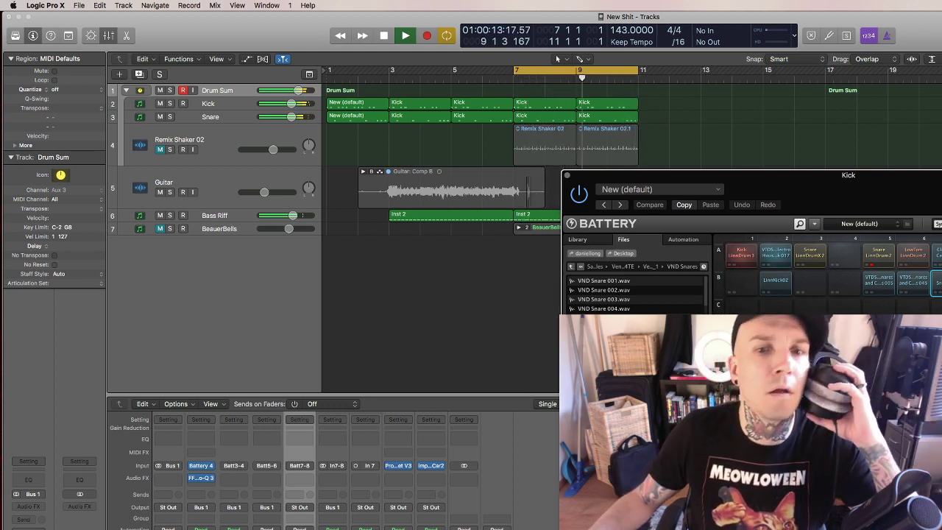
{"action": "left_click_drag", "start_coordinate": [832, 346], "coordinate": [853, 265]}
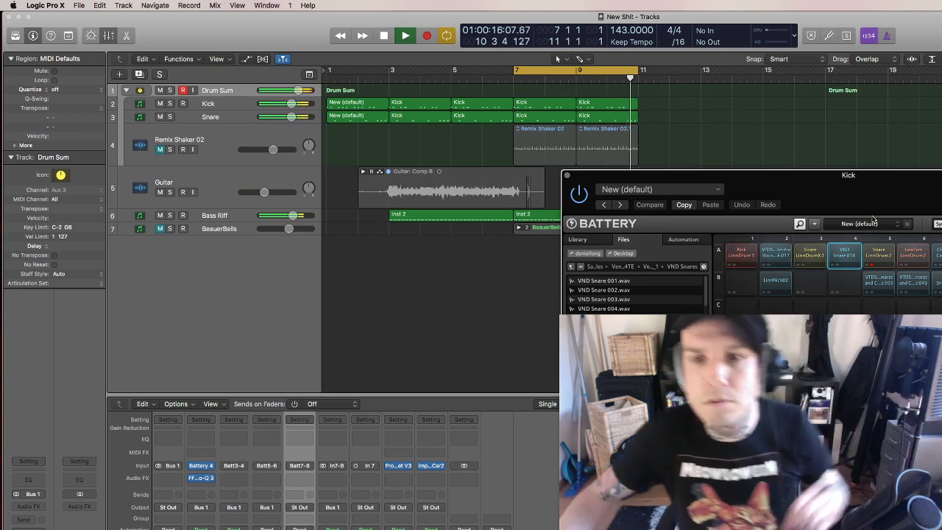
Check the options of the VND Snare 018 cell, restart the cycle playback and select the snare cell in A3.
{"action": "right_click", "coordinate": [847, 261]}
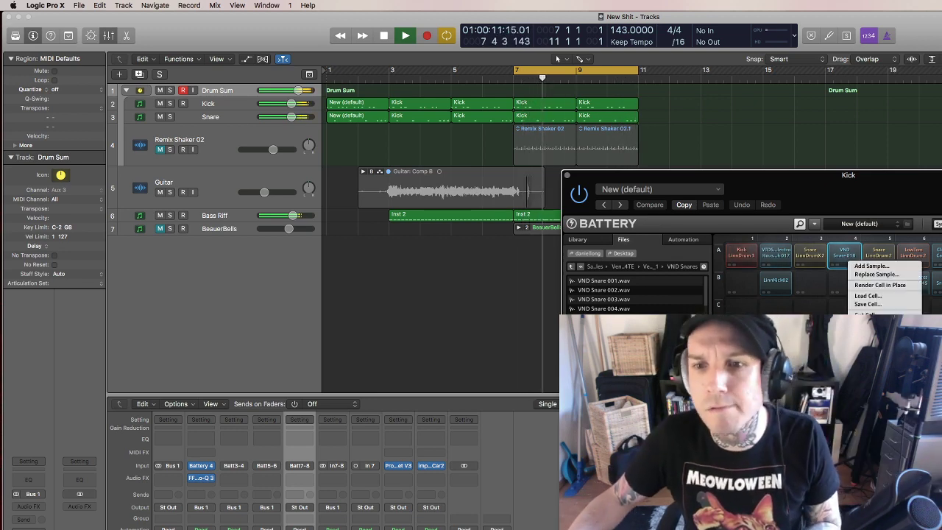
{"action": "key", "text": "Escape"}
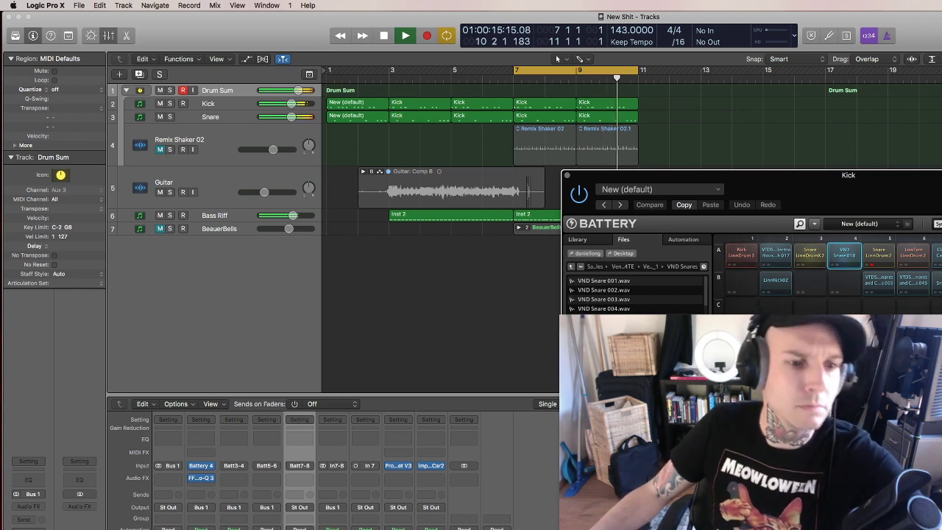
{"action": "key", "text": "space"}
{"action": "key", "text": "space"}
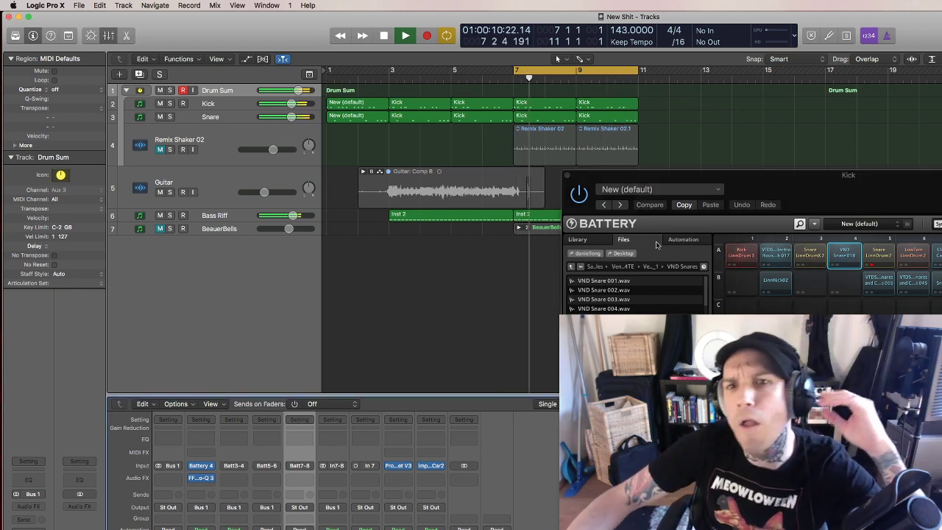
{"action": "left_click", "coordinate": [814, 266]}
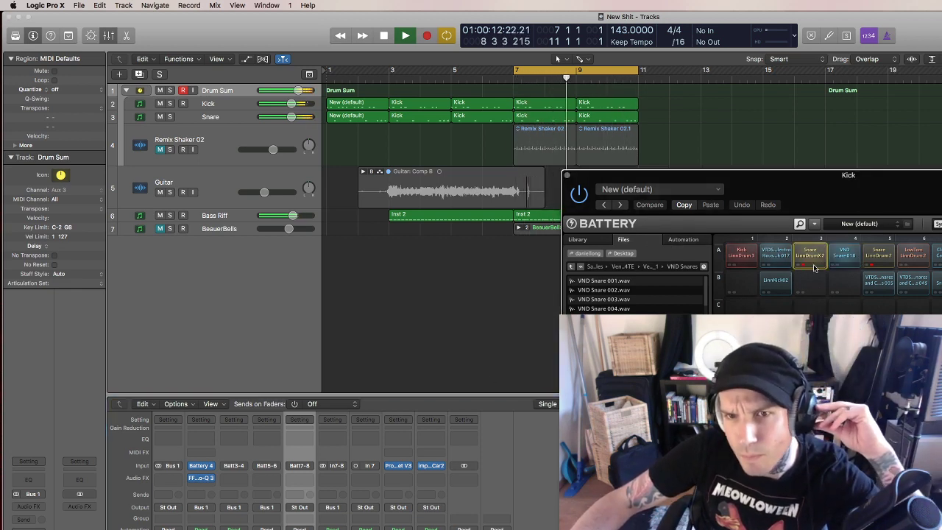
Audition further samples in the VND Snares folder, place VND Snare 039 in cell B3 and move VND Snare 018 to B4.
{"action": "left_click", "coordinate": [844, 259]}
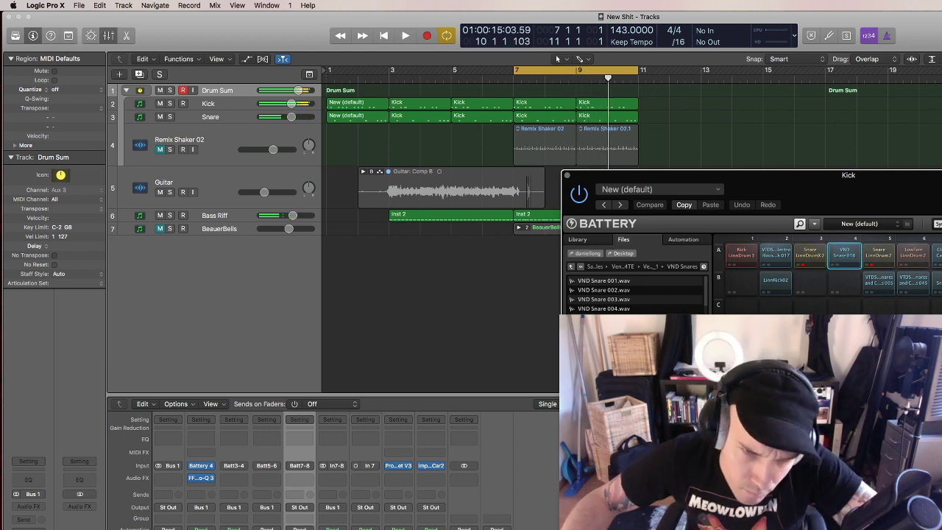
{"action": "key", "text": "Down"}
{"action": "key", "text": "Down"}
{"action": "key", "text": "Down"}
{"action": "key", "text": "Down"}
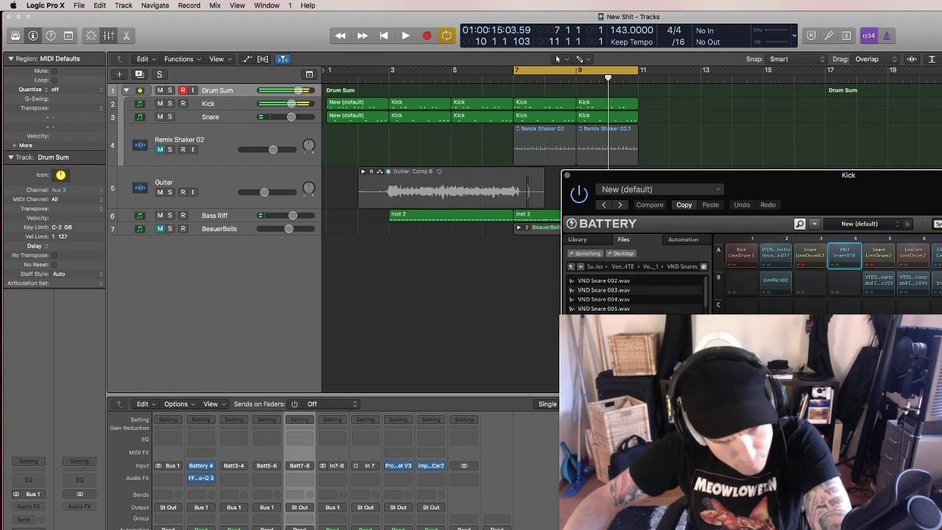
{"action": "key", "text": "Down"}
{"action": "key", "text": "Down"}
{"action": "key", "text": "Down"}
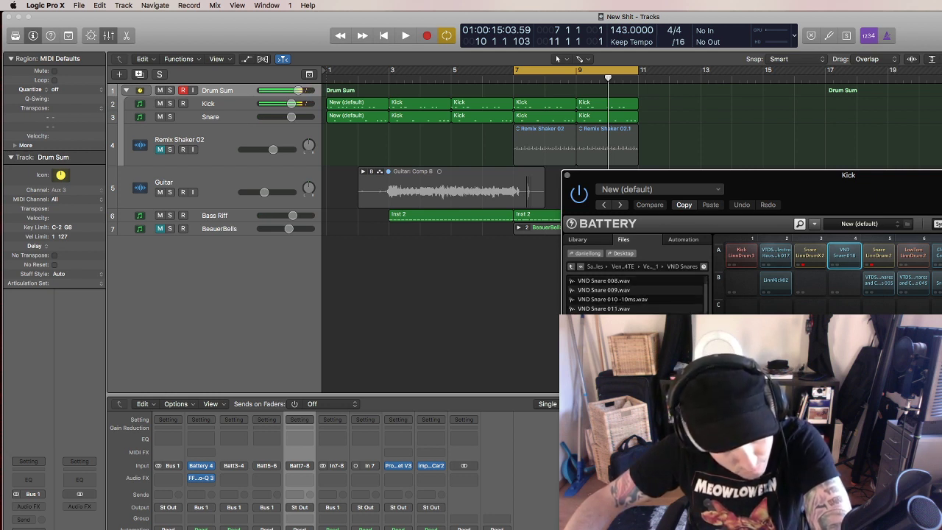
{"action": "key", "text": "Down"}
{"action": "key", "text": "Down"}
{"action": "key", "text": "Down"}
{"action": "key", "text": "Down"}
{"action": "key", "text": "Down"}
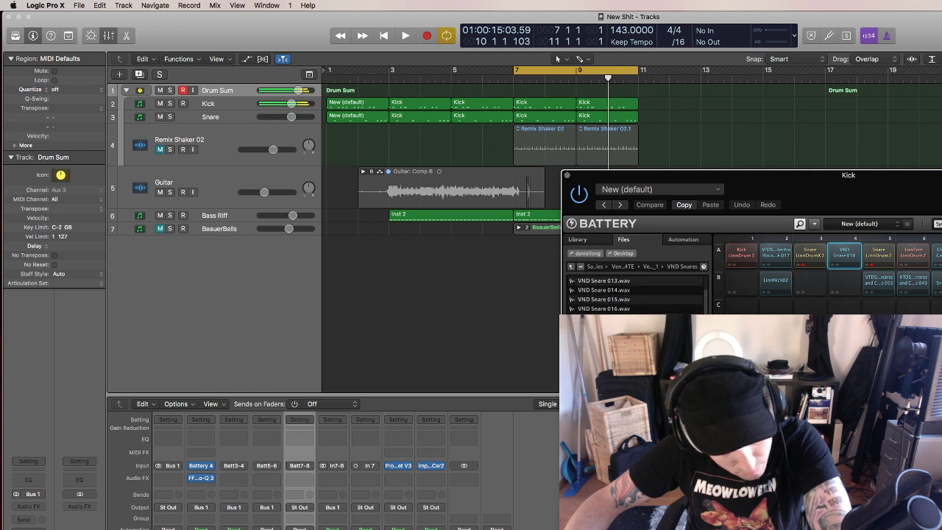
{"action": "key", "text": "Down"}
{"action": "key", "text": "Down"}
{"action": "key", "text": "Down"}
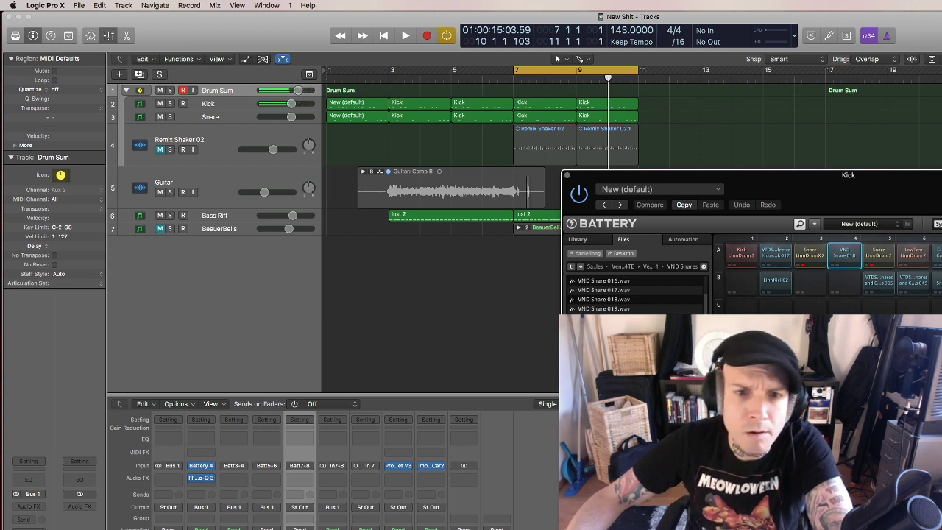
{"action": "left_click_drag", "start_coordinate": [604, 308], "coordinate": [812, 287]}
Audition the remaining VND Snares samples from about VND Snare 051 through the 060s.
{"action": "scroll", "coordinate": [637, 294], "scroll_direction": "down", "scroll_amount": 10}
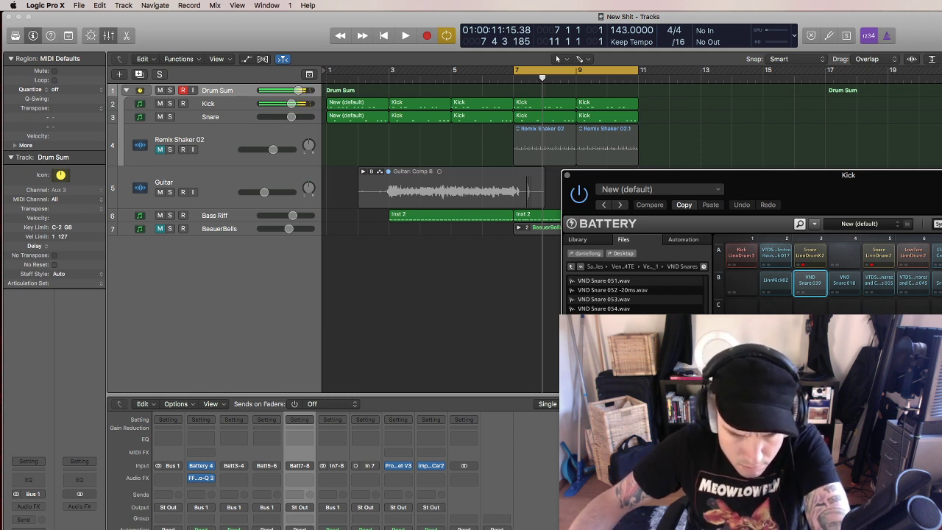
{"action": "key", "text": "Down"}
{"action": "key", "text": "Down"}
{"action": "key", "text": "Down"}
{"action": "key", "text": "Down"}
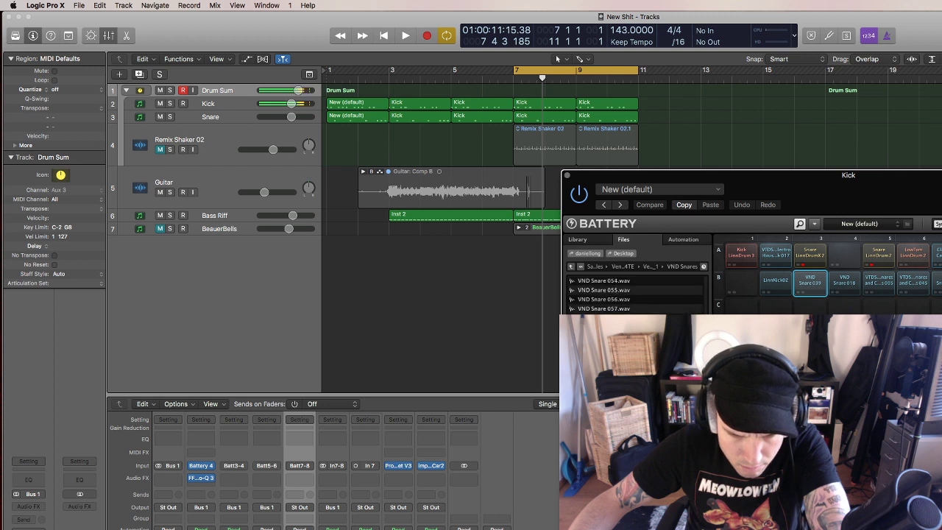
{"action": "key", "text": "Down"}
{"action": "key", "text": "Down"}
{"action": "key", "text": "Down"}
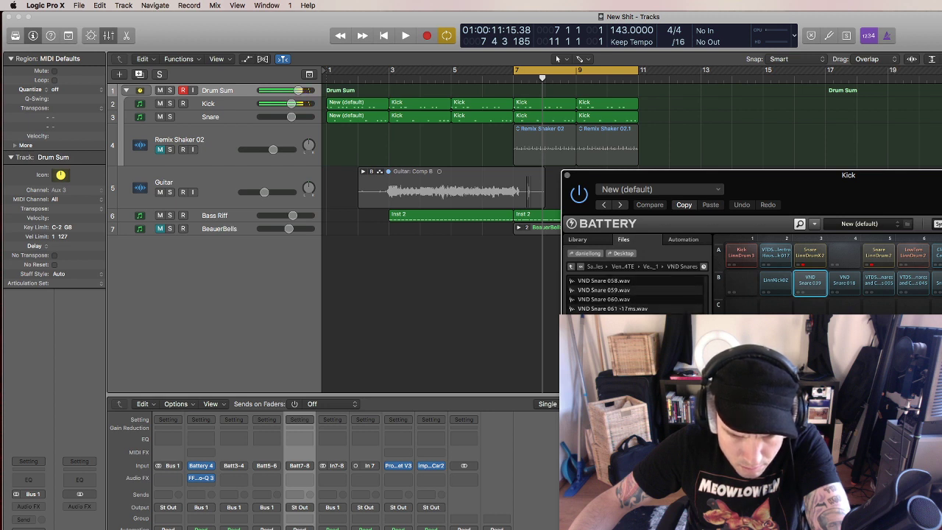
{"action": "key", "text": "Down"}
{"action": "key", "text": "Down"}
{"action": "key", "text": "Down"}
{"action": "key", "text": "Down"}
{"action": "key", "text": "Down"}
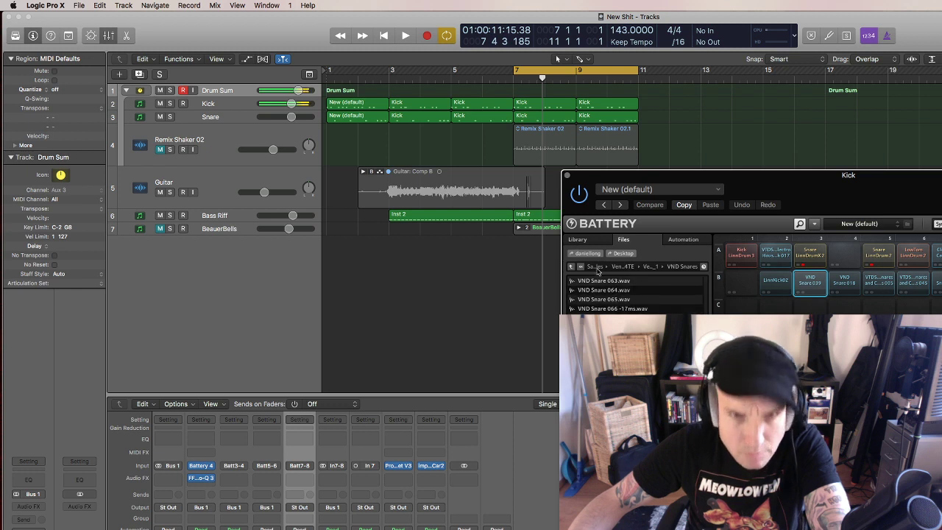
Return to the Samples folder and open the VPE3 Snares folder within Vengeance - Pop Essentials Vol.3.
{"action": "left_click", "coordinate": [572, 267]}
{"action": "left_click", "coordinate": [572, 268]}
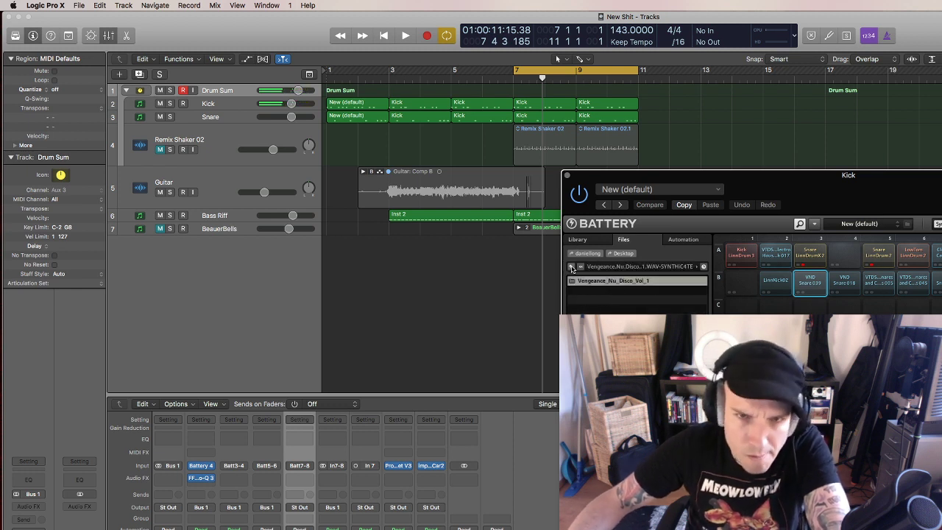
{"action": "left_click", "coordinate": [572, 267]}
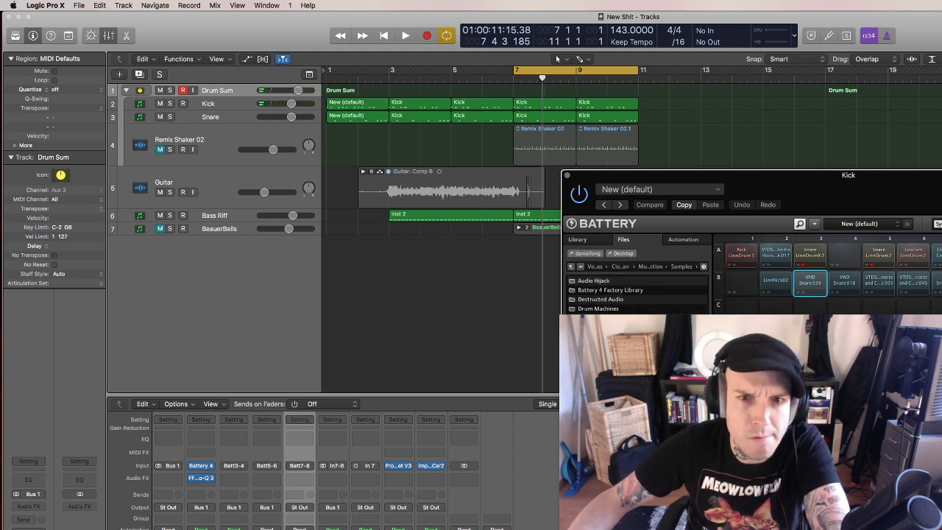
{"action": "key", "text": "Return"}
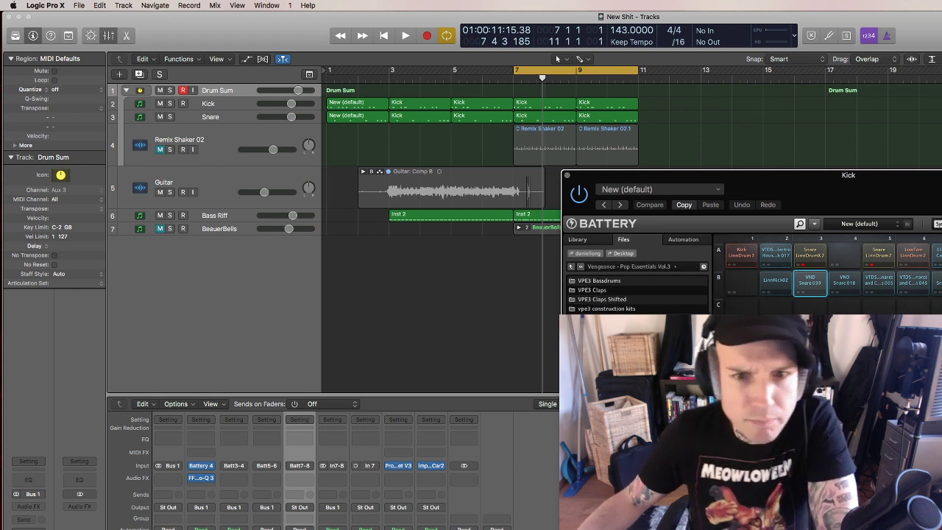
{"action": "key", "text": "Down"}
{"action": "key", "text": "Return"}
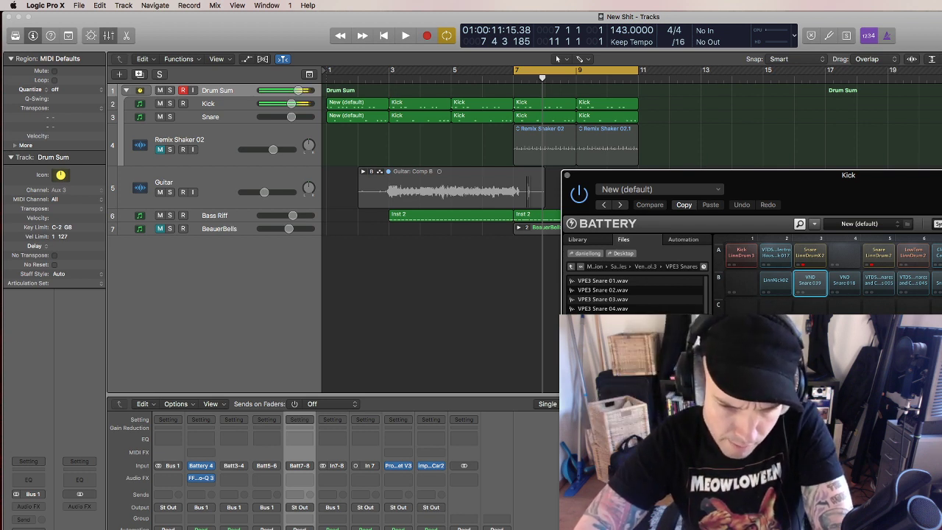
Audition the snare samples in the VPE3 Snares folder one after another, from VPE3 Snare 01 through the low 30s.
{"action": "key", "text": "Down"}
{"action": "key", "text": "Down"}
{"action": "key", "text": "Down"}
{"action": "key", "text": "Down"}
{"action": "key", "text": "Down"}
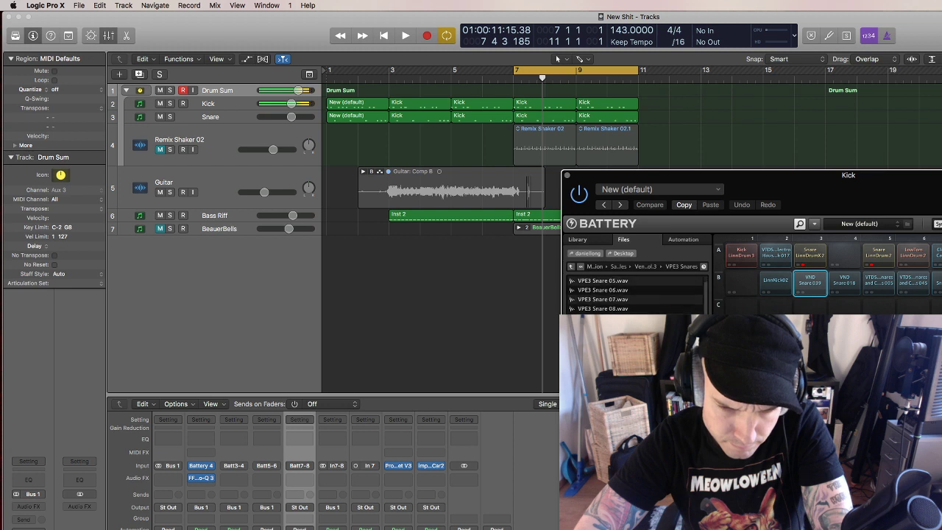
{"action": "key", "text": "Down"}
{"action": "key", "text": "Down"}
{"action": "key", "text": "Down"}
{"action": "key", "text": "Down"}
{"action": "key", "text": "Down"}
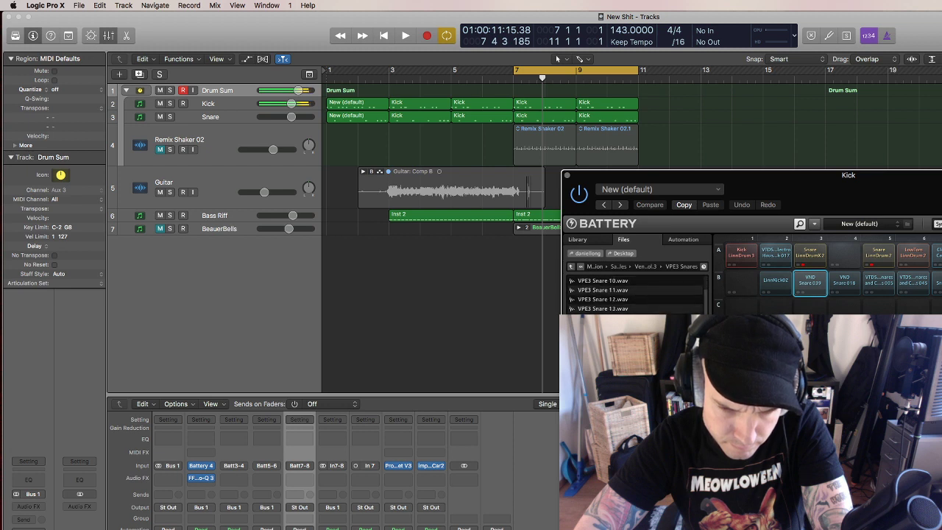
{"action": "key", "text": "Down"}
{"action": "key", "text": "Down"}
{"action": "key", "text": "Down"}
{"action": "key", "text": "Down"}
{"action": "key", "text": "Down"}
{"action": "key", "text": "Down"}
{"action": "key", "text": "Down"}
{"action": "key", "text": "Down"}
{"action": "key", "text": "Down"}
{"action": "key", "text": "Down"}
{"action": "key", "text": "Down"}
{"action": "key", "text": "Down"}
{"action": "key", "text": "Down"}
{"action": "key", "text": "Down"}
{"action": "key", "text": "Down"}
Go back up to the Volumes level and open the VEC3 Snares folder on the AP Backup drive.
{"action": "left_click", "coordinate": [572, 267]}
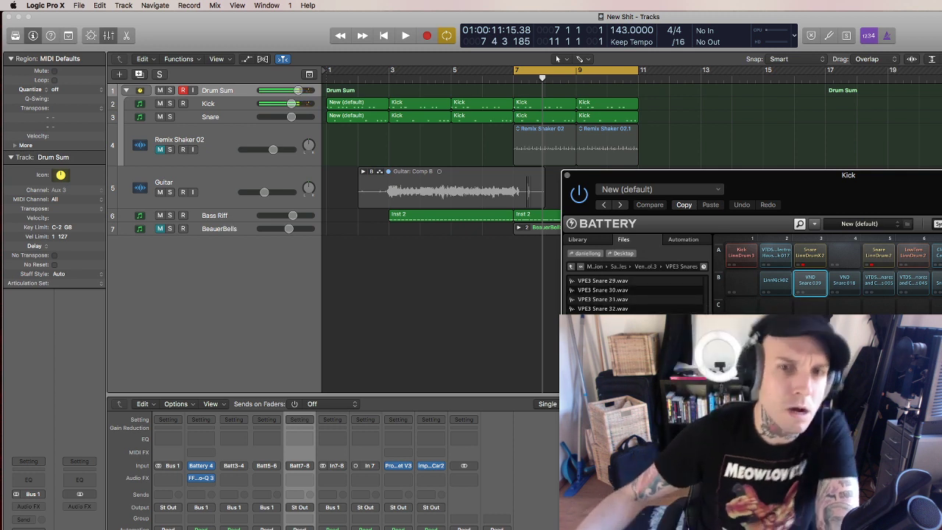
{"action": "left_click", "coordinate": [572, 268]}
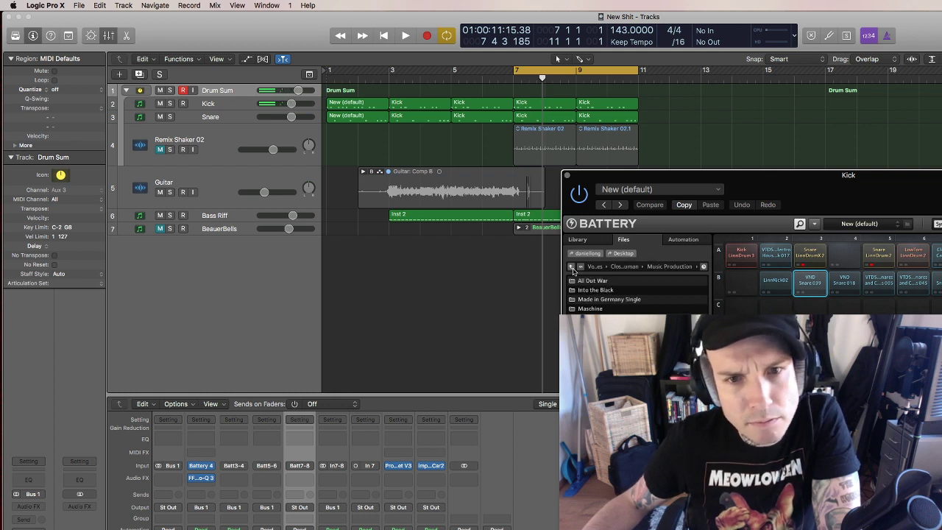
{"action": "left_click", "coordinate": [572, 267]}
{"action": "left_click", "coordinate": [572, 267]}
{"action": "left_click", "coordinate": [581, 280]}
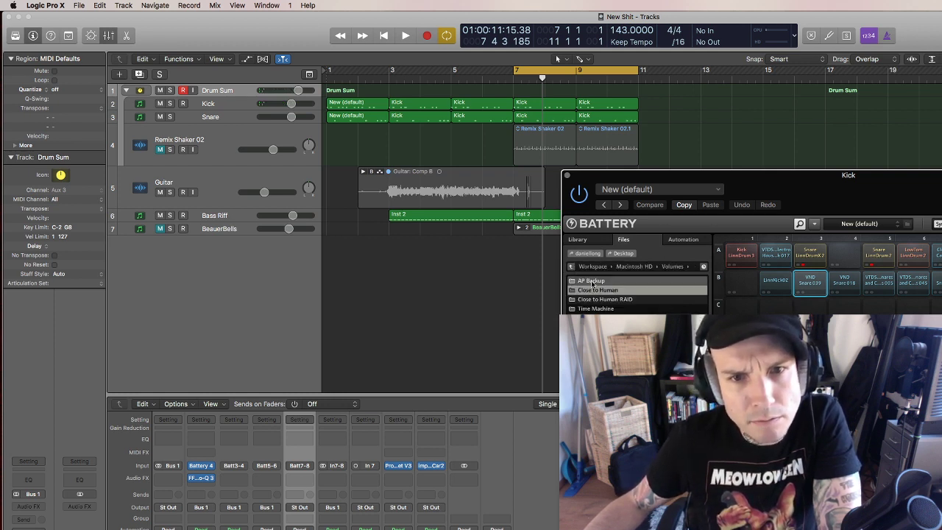
{"action": "double_click", "coordinate": [599, 281]}
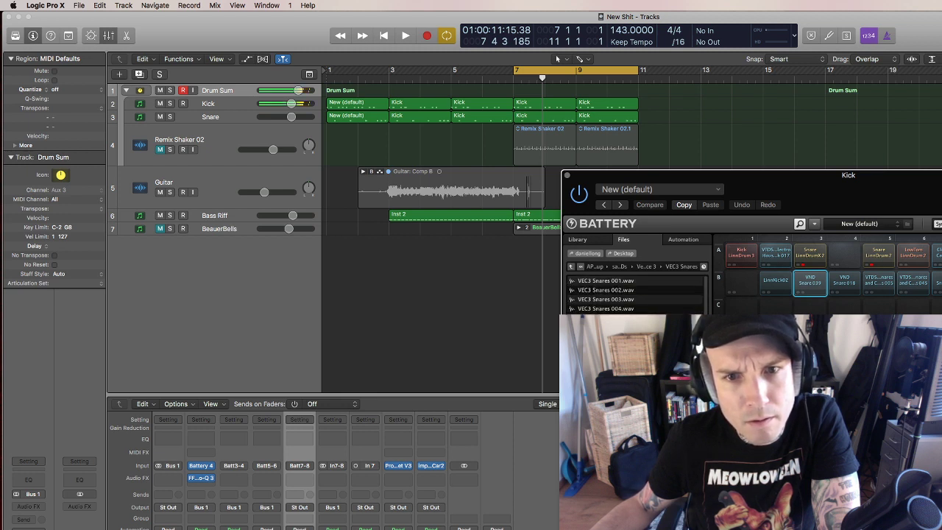
Place VEC3 Snares 003 in cell A4, start the cycle playback and check the new cell's options.
{"action": "left_click", "coordinate": [599, 309]}
{"action": "left_click_drag", "start_coordinate": [600, 302], "coordinate": [838, 253]}
{"action": "key", "text": "space"}
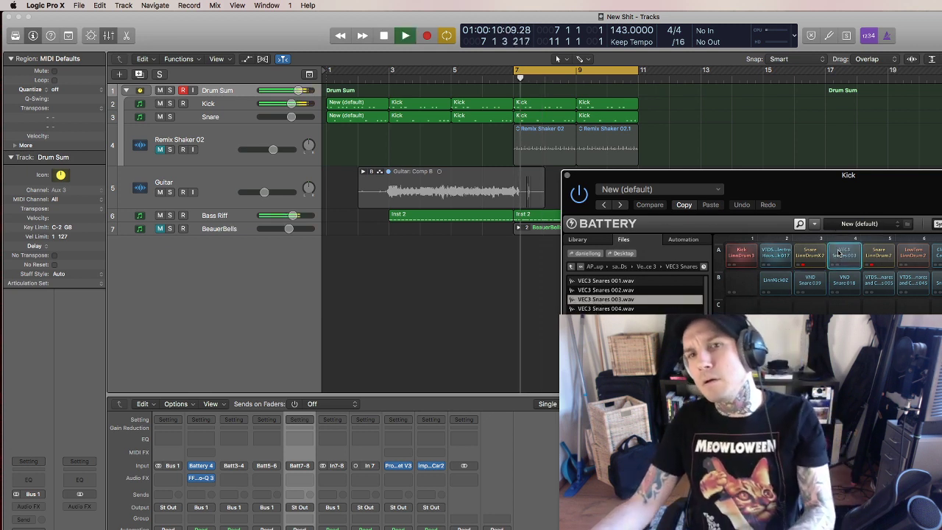
{"action": "right_click", "coordinate": [840, 254]}
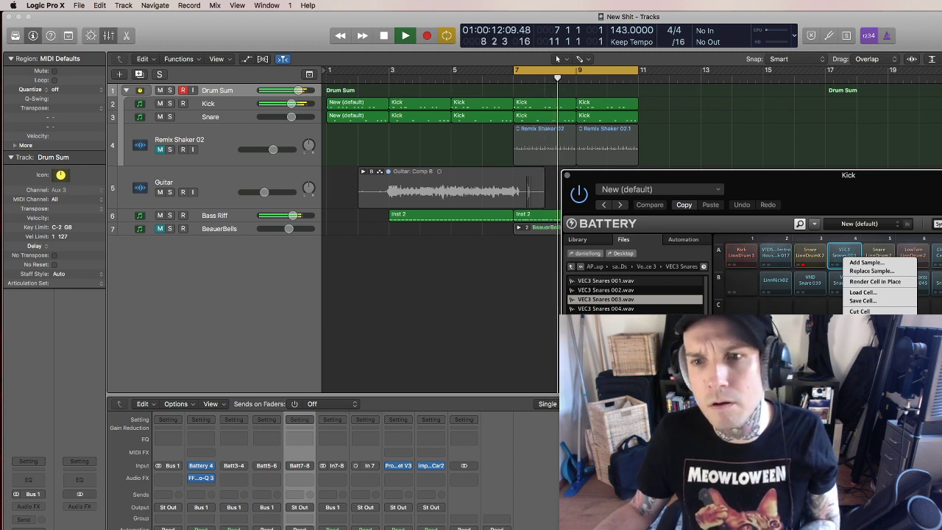
{"action": "key", "text": "Escape"}
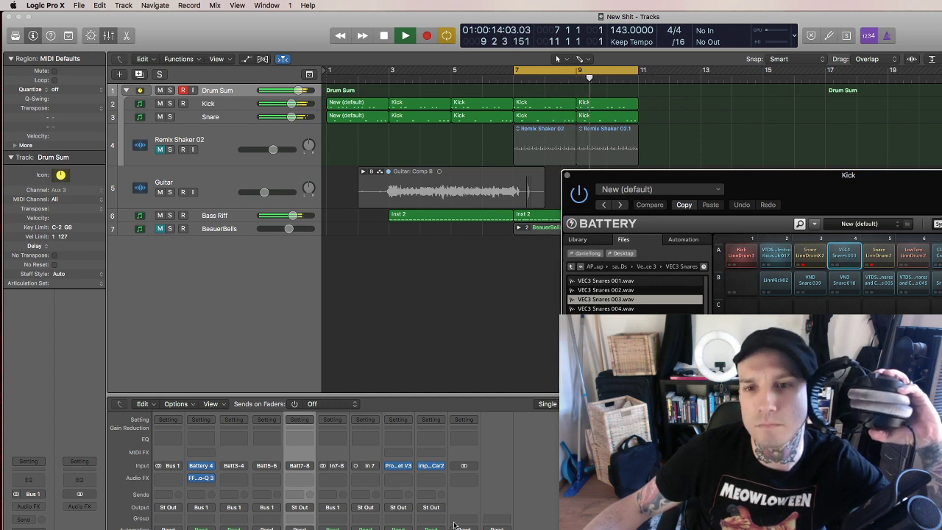
Insert a stereo FF Pro-Q 3 on the snare's Batt3-4 channel and add a 12 dB/oct high cut at about 20 kHz.
{"action": "left_click", "coordinate": [228, 478]}
{"action": "mouse_move", "coordinate": [258, 498]}
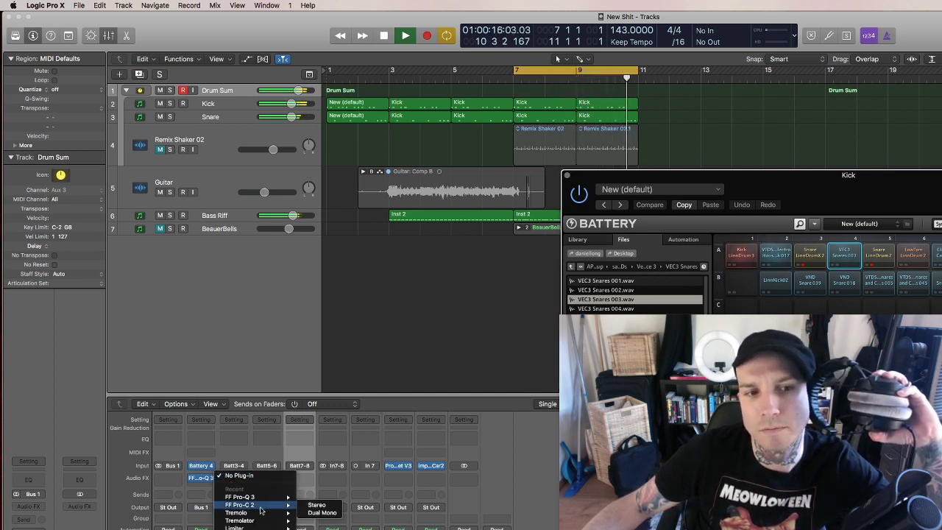
{"action": "left_click", "coordinate": [315, 498]}
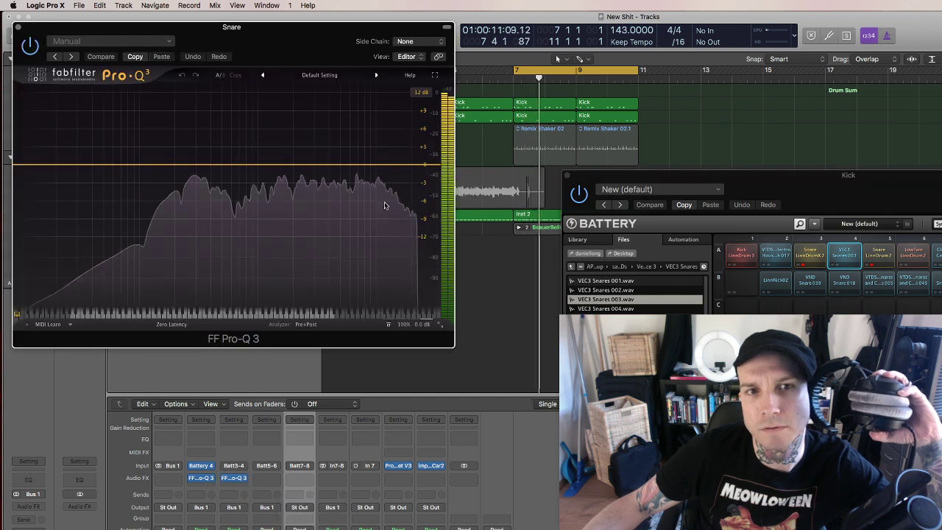
{"action": "left_click_drag", "start_coordinate": [432, 166], "coordinate": [412, 166]}
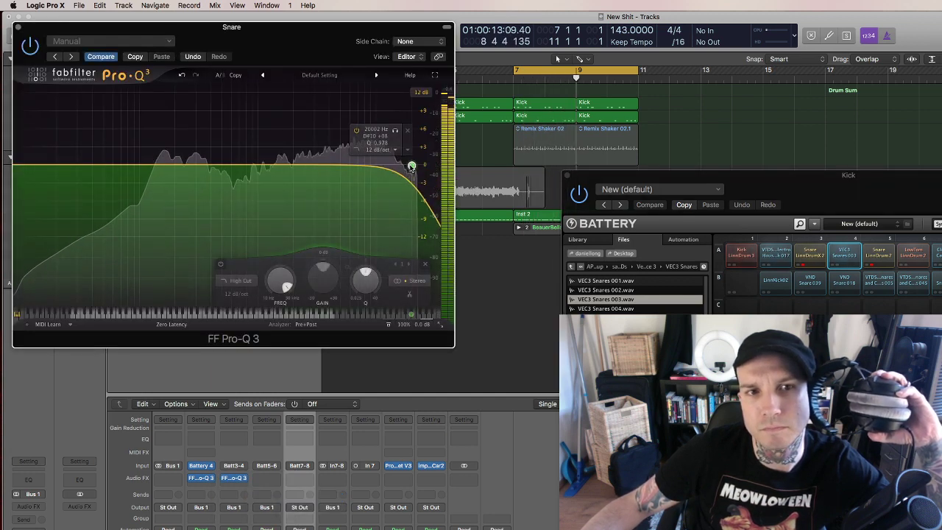
Add a 12 dB/oct low cut below about 275 Hz to the snare EQ and close the plug-in windows.
{"action": "left_click", "coordinate": [190, 166]}
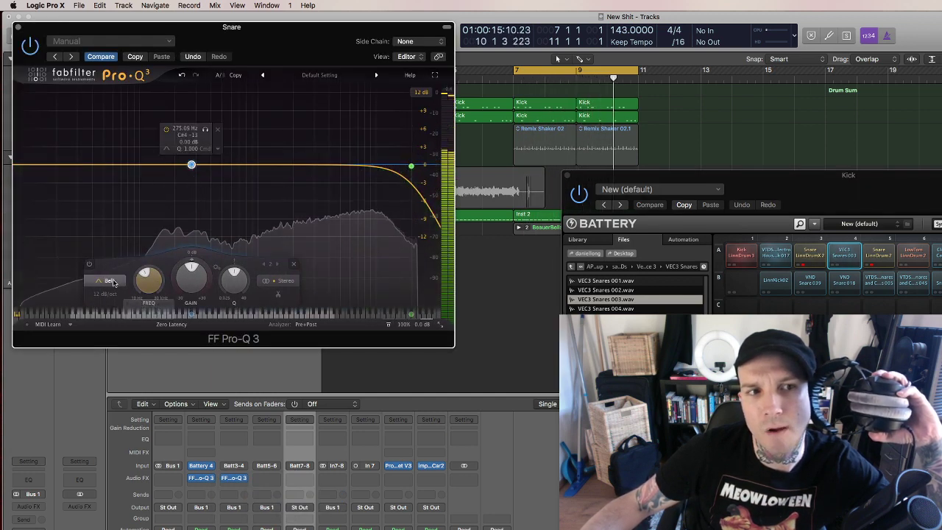
{"action": "left_click", "coordinate": [106, 281]}
{"action": "left_click", "coordinate": [119, 209]}
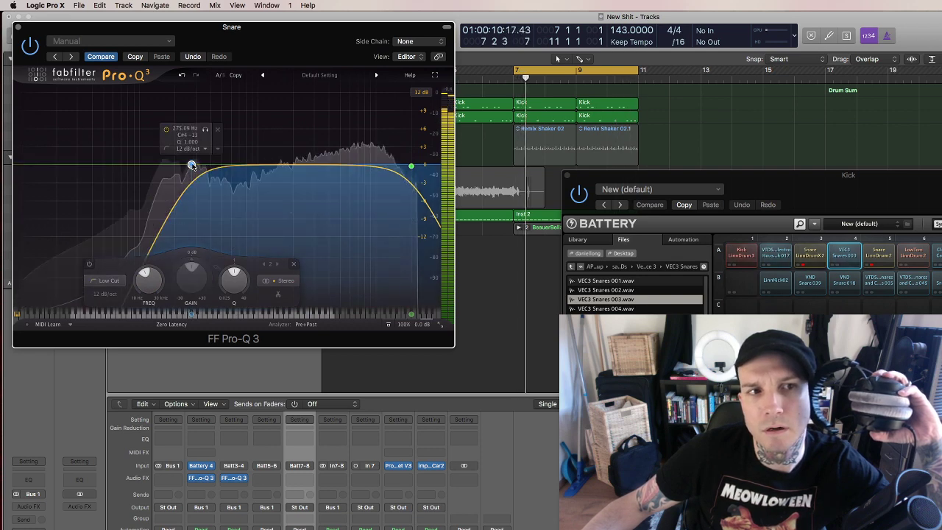
{"action": "left_click_drag", "start_coordinate": [192, 164], "coordinate": [159, 163]}
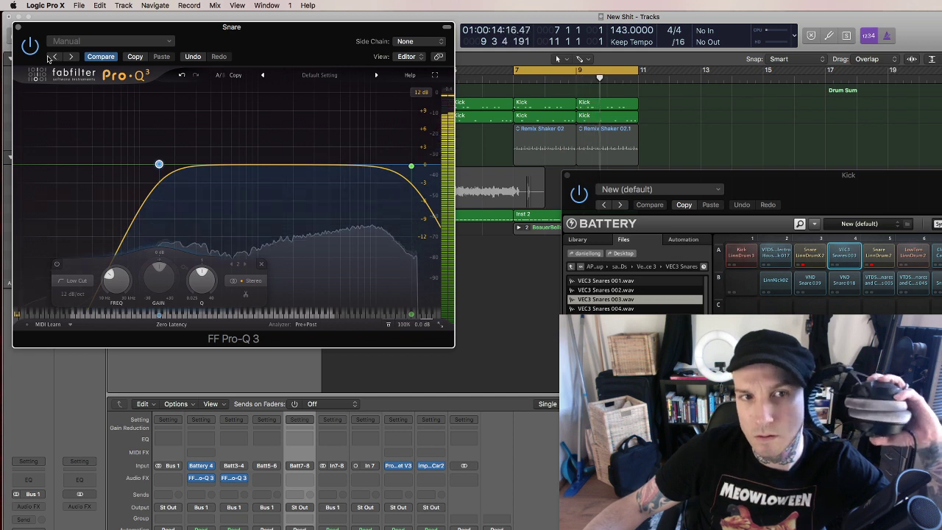
{"action": "left_click", "coordinate": [18, 26]}
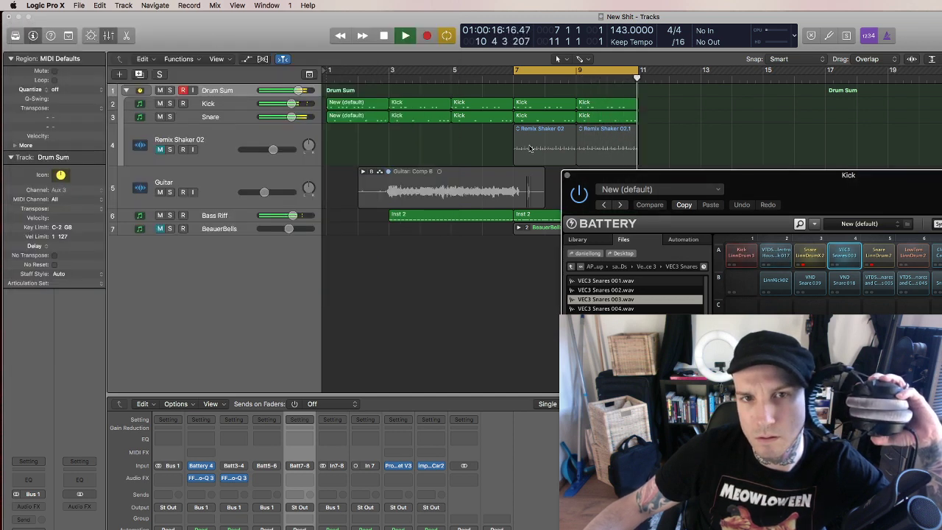
{"action": "key", "text": "super+w"}
Unmute the Remix Shaker 02 track, solo the Drum Sum stack and select the shaker track.
{"action": "left_click", "coordinate": [174, 154]}
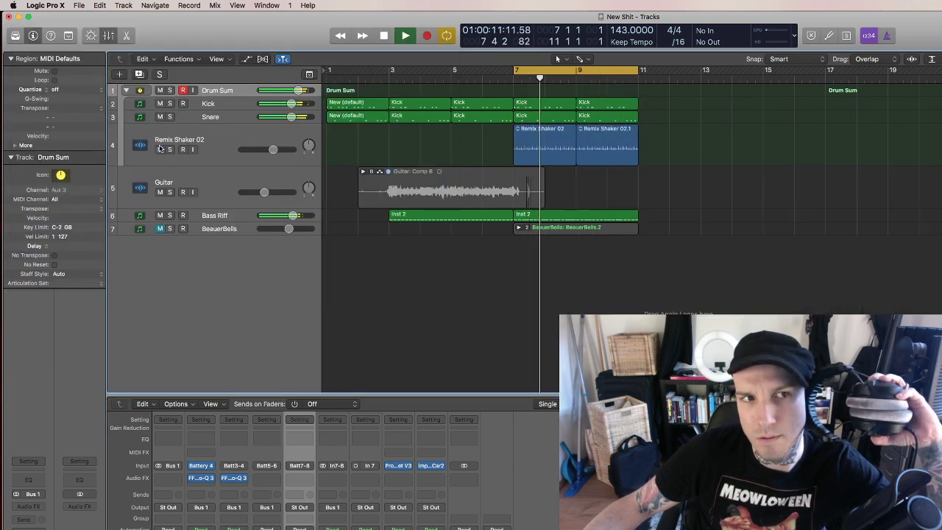
{"action": "left_click", "coordinate": [170, 90]}
{"action": "left_click", "coordinate": [186, 134]}
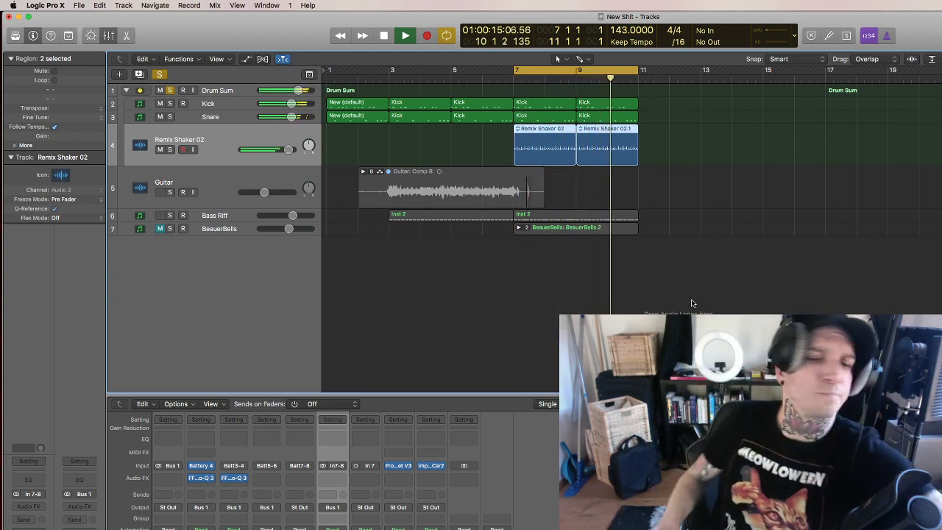
Stop playback, delete both Remix Shaker 02 regions and play the soloed drums again.
{"action": "key", "text": "space"}
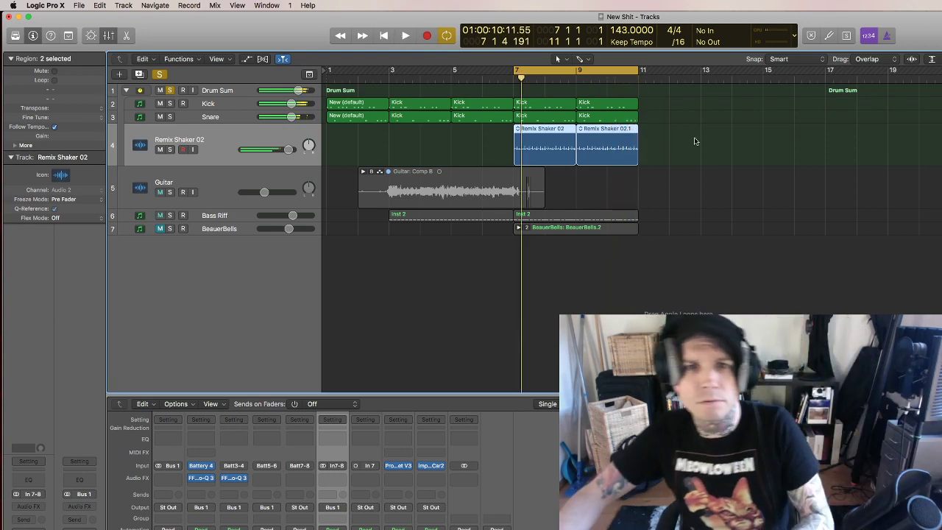
{"action": "key", "text": "Delete"}
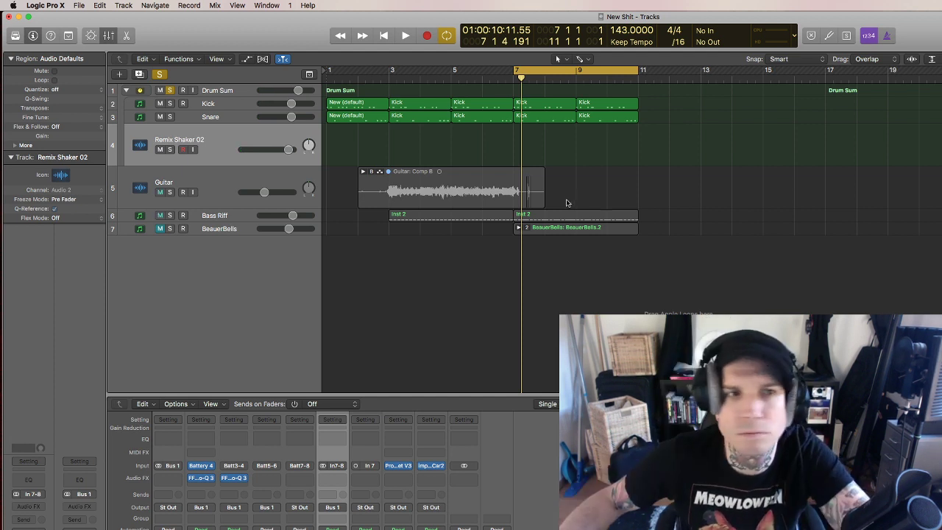
{"action": "key", "text": "space"}
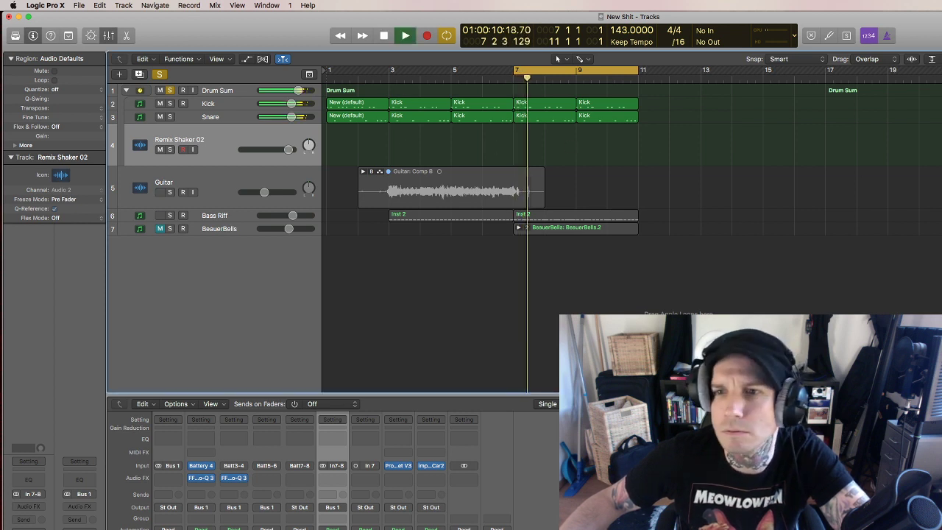
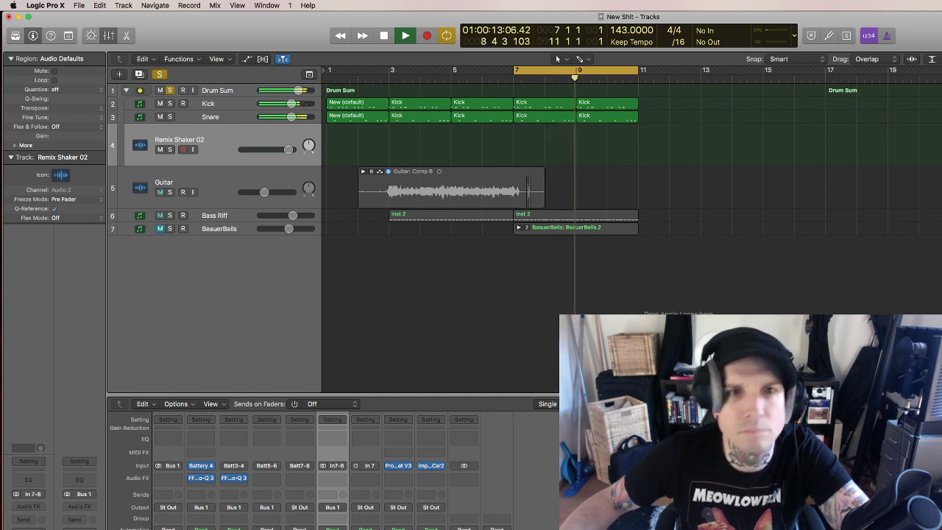
Add the Tambourine 02 loop at bar 7 on the emptied shaker track and lower the track's volume while listening.
{"action": "left_click_drag", "start_coordinate": [647, 221], "coordinate": [563, 150]}
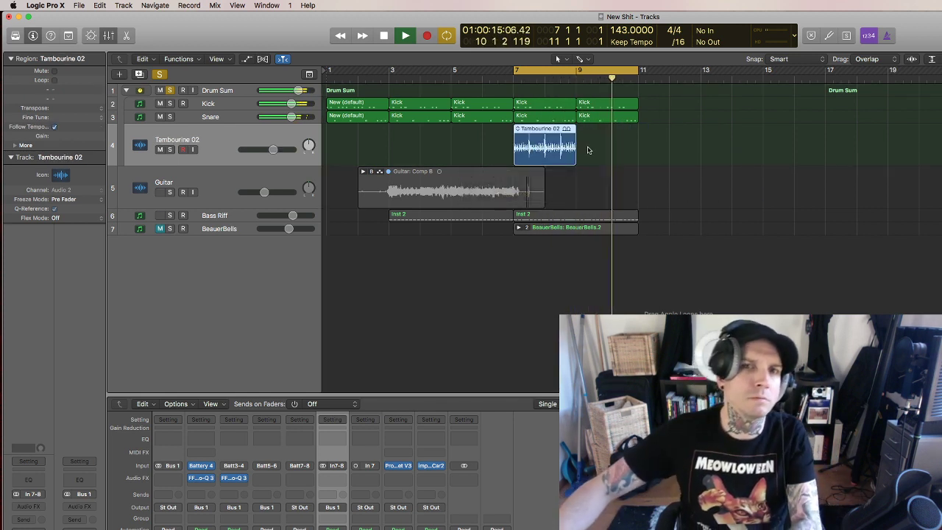
{"action": "left_click", "coordinate": [632, 160]}
{"action": "key", "text": "space"}
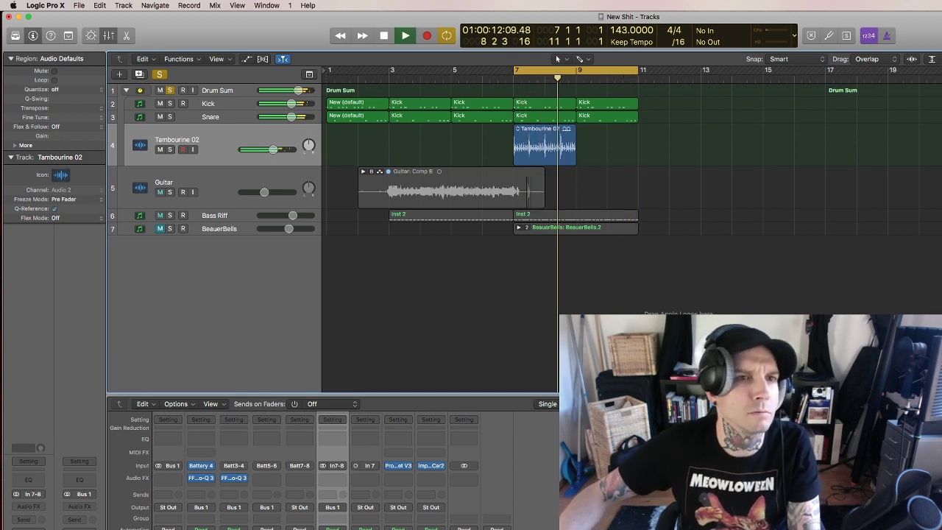
{"action": "left_click_drag", "start_coordinate": [273, 150], "coordinate": [265, 150]}
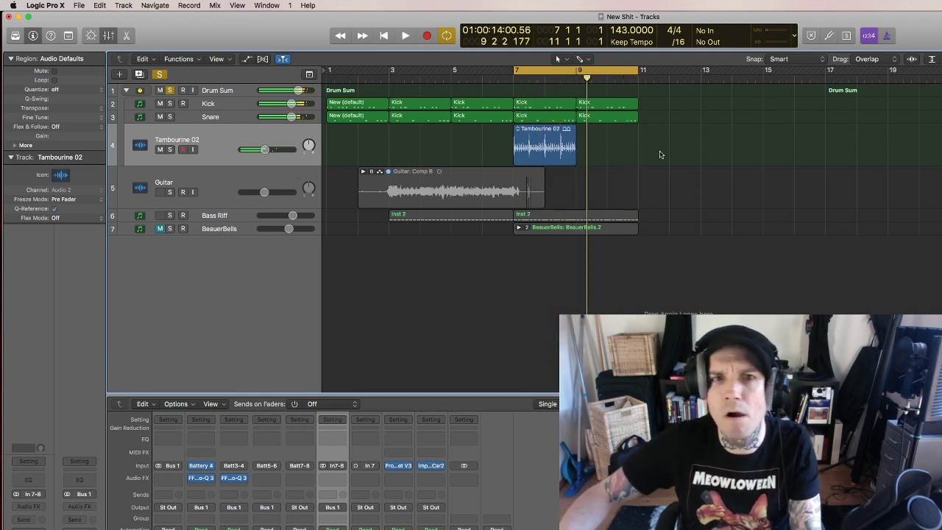
Shift the Tambourine 02 region about a beat and a half ahead of bar 7 and listen to its timing with the drums.
{"action": "left_click_drag", "start_coordinate": [568, 154], "coordinate": [560, 155]}
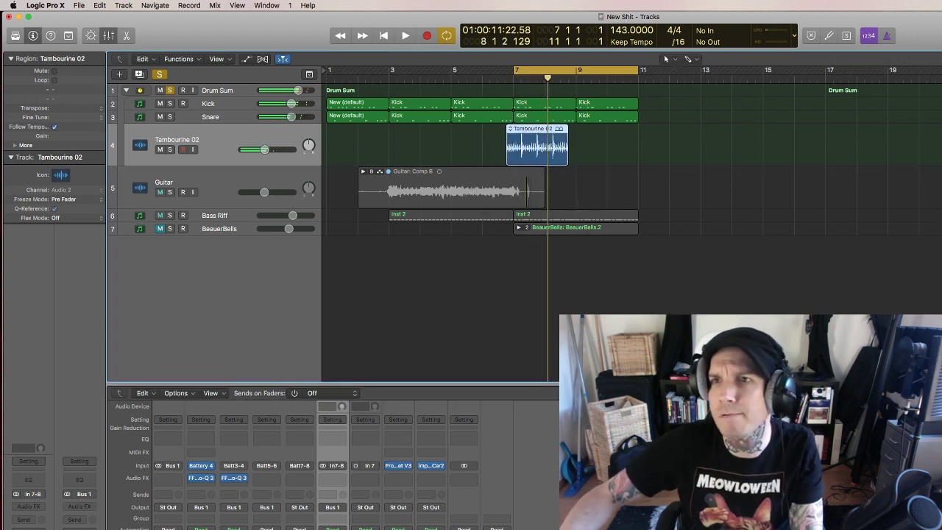
{"action": "key", "text": "super+Right"}
{"action": "key", "text": "super+Right"}
{"action": "mouse_move", "coordinate": [497, 162]}
{"action": "left_mouse_down"}
{"action": "mouse_move", "coordinate": [505, 151]}
{"action": "mouse_move", "coordinate": [494, 153]}
{"action": "left_mouse_up"}
{"action": "key", "text": "space"}
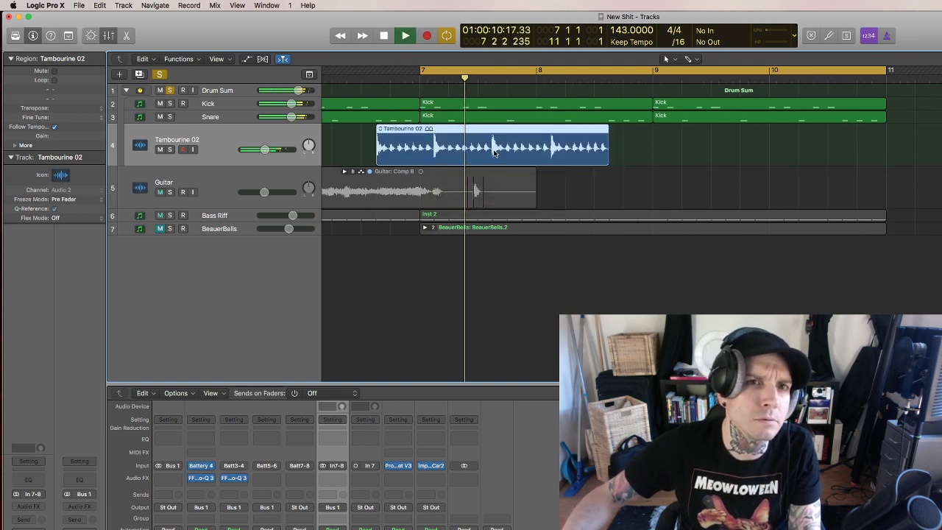
{"action": "key", "text": "space"}
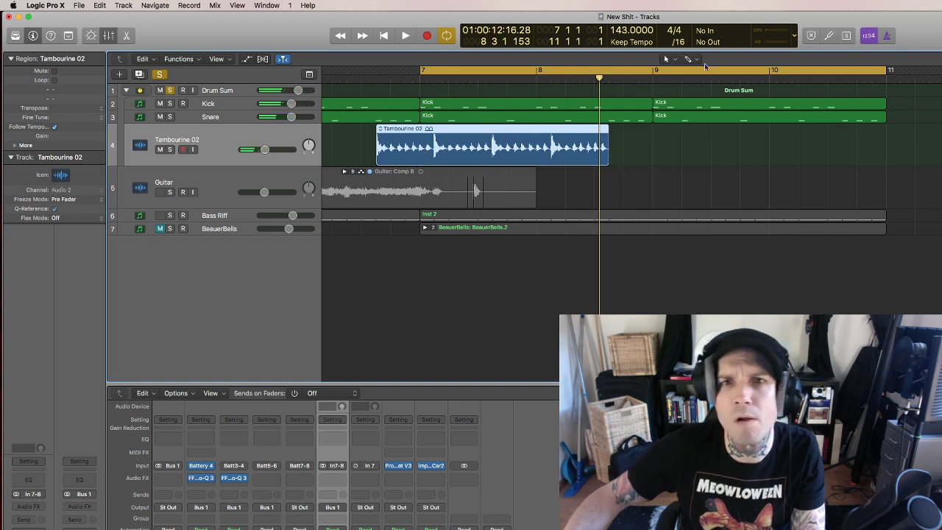
Split the tambourine region with the Scissors tool at bar 7 and one beat later, and delete the outer parts.
{"action": "left_click", "coordinate": [691, 59]}
{"action": "left_click", "coordinate": [728, 124]}
{"action": "left_click", "coordinate": [429, 155], "text": "super"}
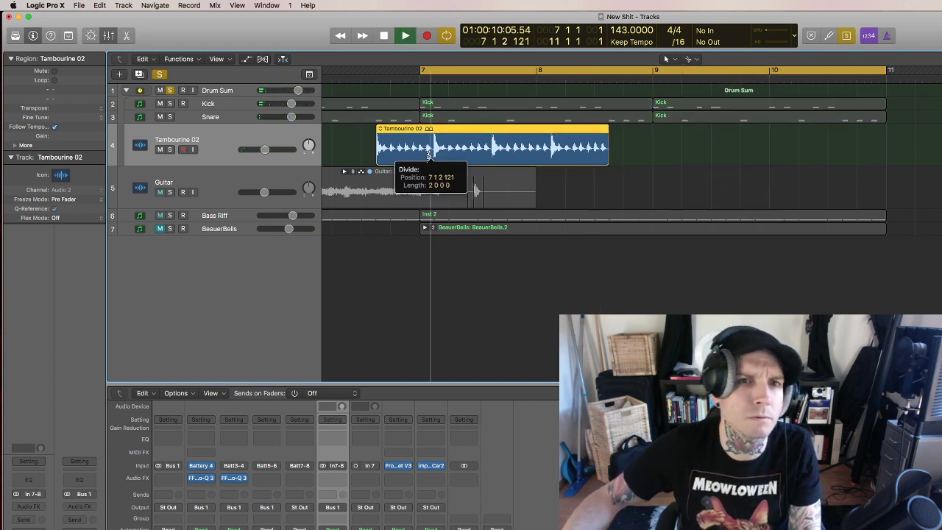
{"action": "left_click", "coordinate": [453, 158], "text": "super"}
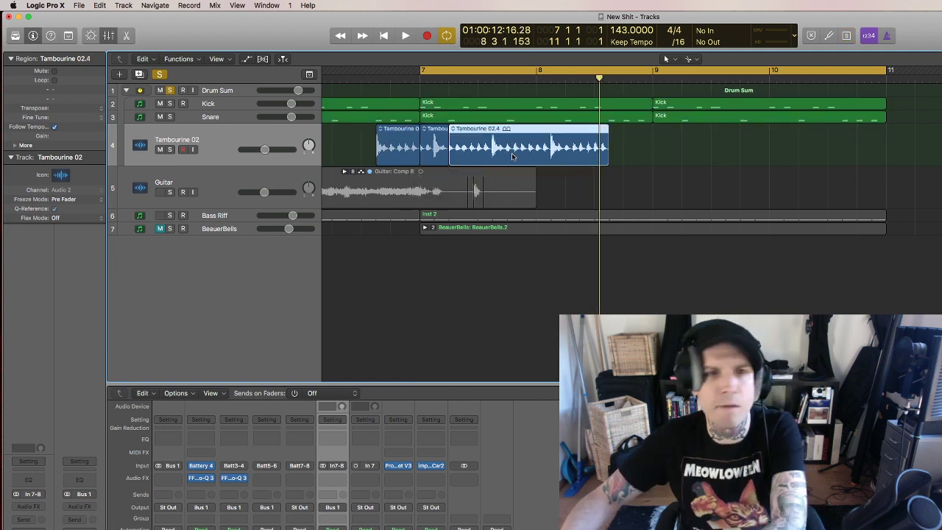
{"action": "key", "text": "Delete"}
{"action": "left_click", "coordinate": [409, 153]}
{"action": "key", "text": "Delete"}
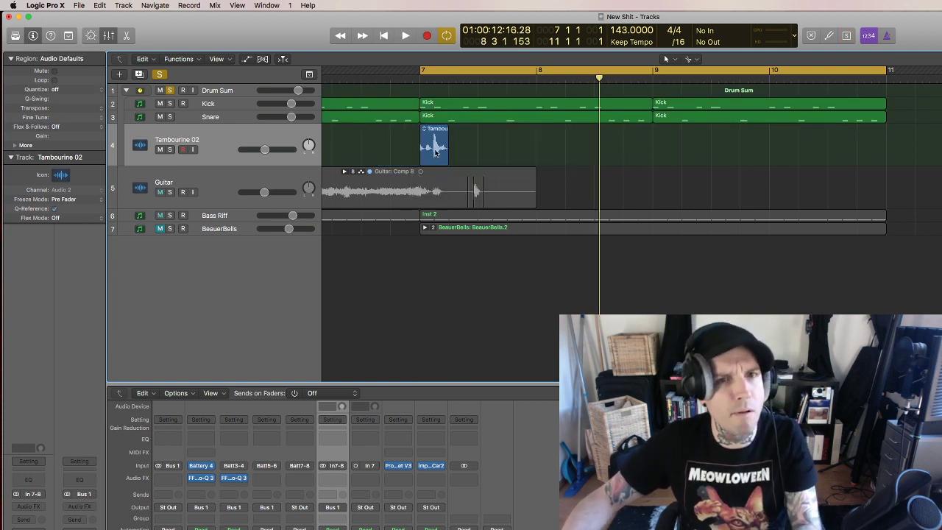
Copy the one-beat tambourine slice directly behind itself, repeat both slices with 7 copies and play the result.
{"action": "left_click_drag", "start_coordinate": [435, 152], "coordinate": [464, 151]}
{"action": "key", "text": "space"}
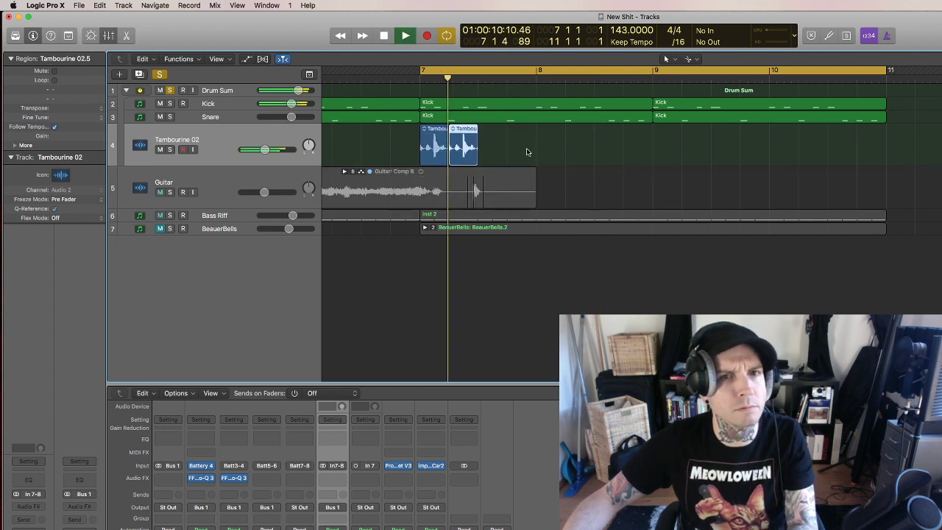
{"action": "key", "text": "space"}
{"action": "left_click_drag", "start_coordinate": [528, 151], "coordinate": [437, 154]}
{"action": "key", "text": "super+r"}
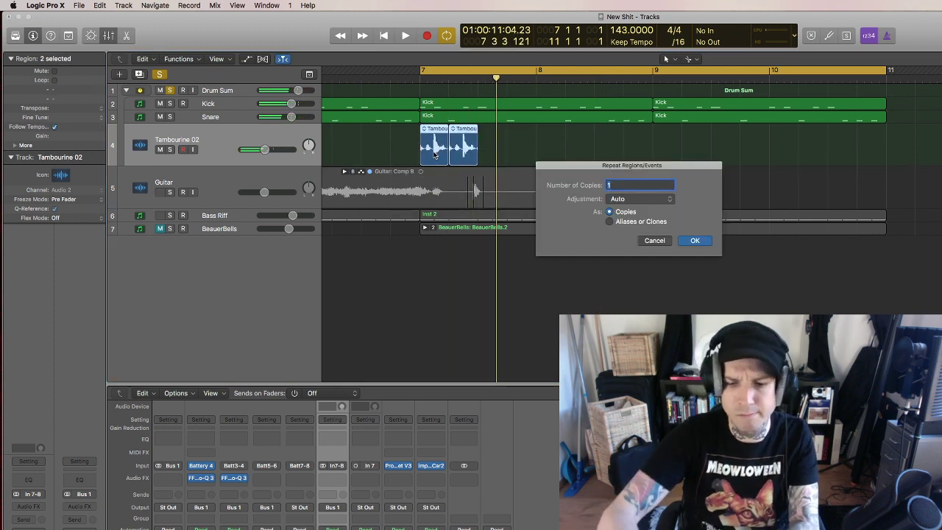
{"action": "type", "text": "7"}
{"action": "key", "text": "Return"}
{"action": "key", "text": "space"}
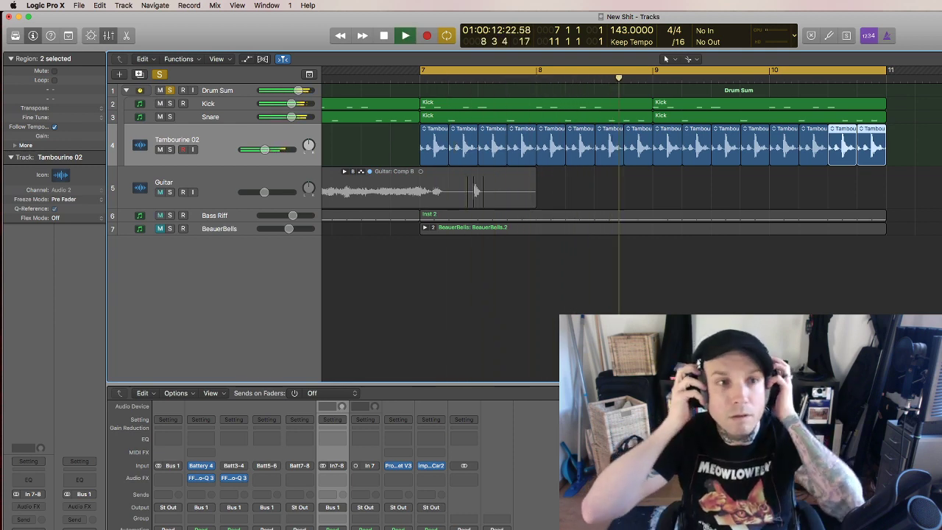
Lower the Tambourine 02 track's volume to about -12 dB and insert FF Saturn on the Drum Sum channel.
{"action": "left_click_drag", "start_coordinate": [265, 150], "coordinate": [260, 149]}
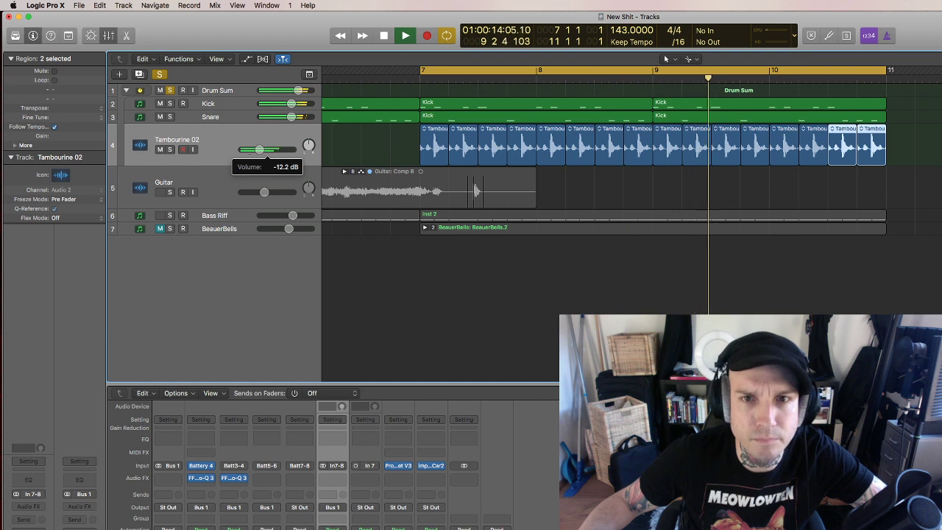
{"action": "left_click_drag", "start_coordinate": [258, 149], "coordinate": [258, 150]}
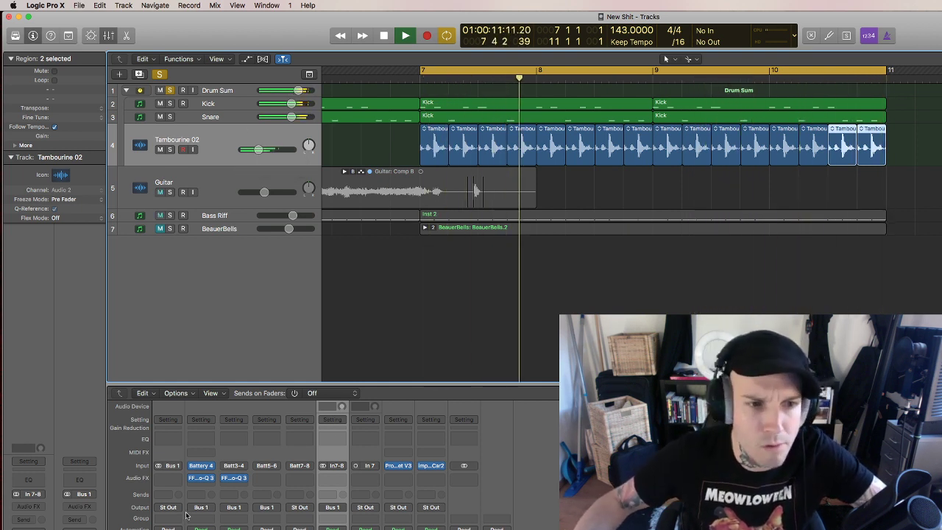
{"action": "left_click", "coordinate": [213, 478]}
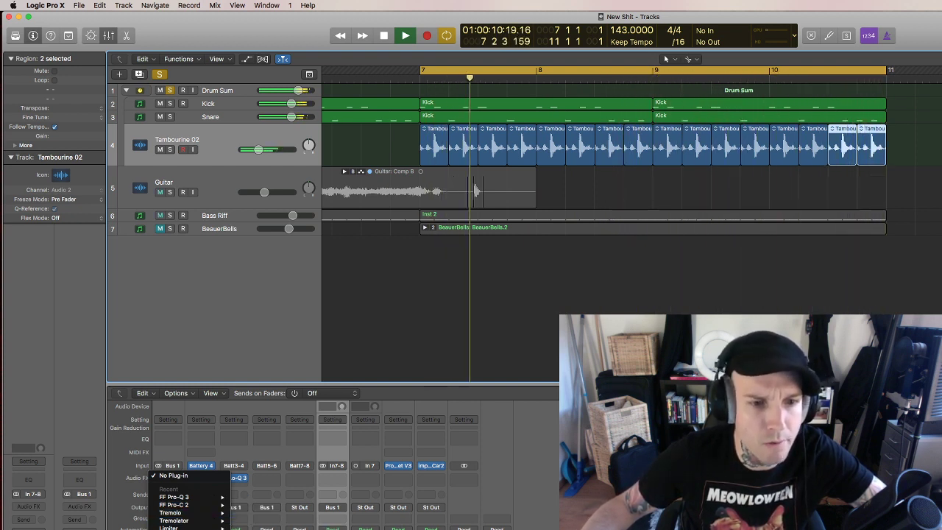
{"action": "left_click", "coordinate": [484, 264]}
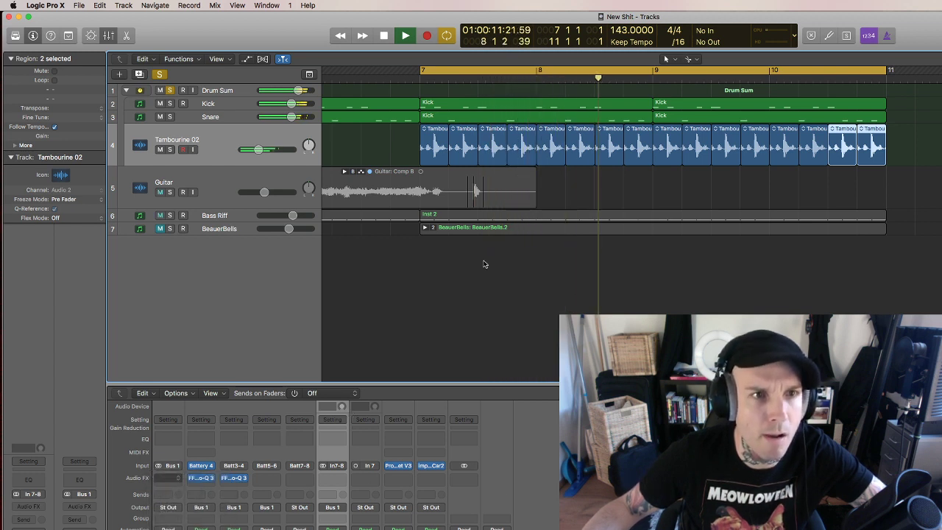
Insert a stereo H-Comp on the Tambourine 02 channel and turn its threshold slightly towards 0 dB.
{"action": "left_click", "coordinate": [33, 505]}
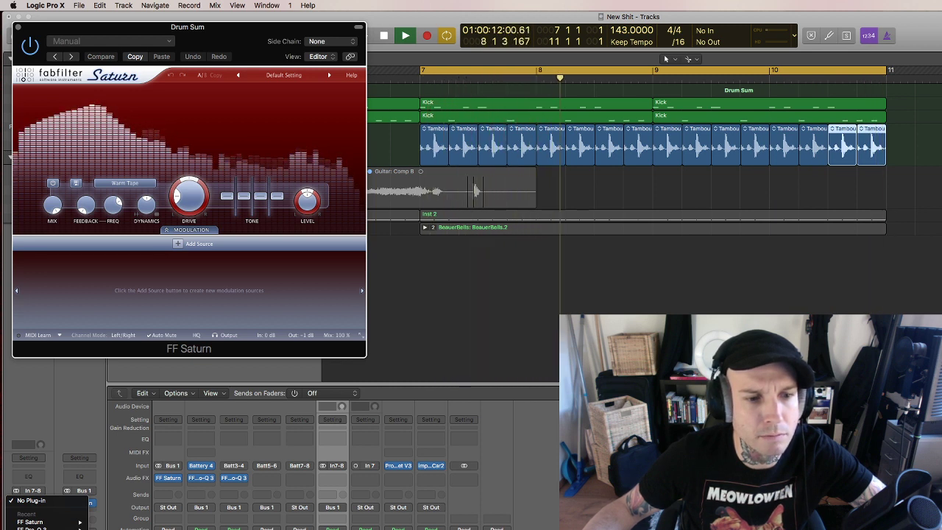
{"action": "mouse_move", "coordinate": [147, 524]}
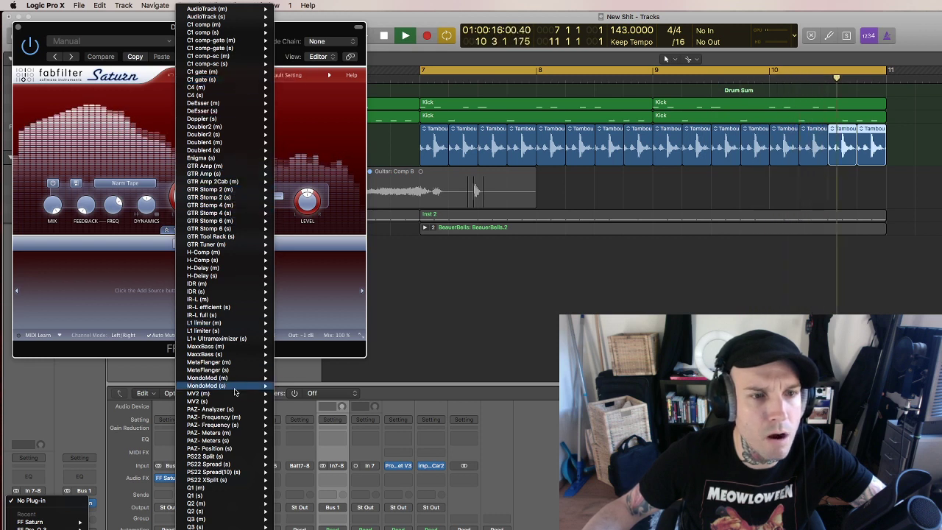
{"action": "mouse_move", "coordinate": [243, 276]}
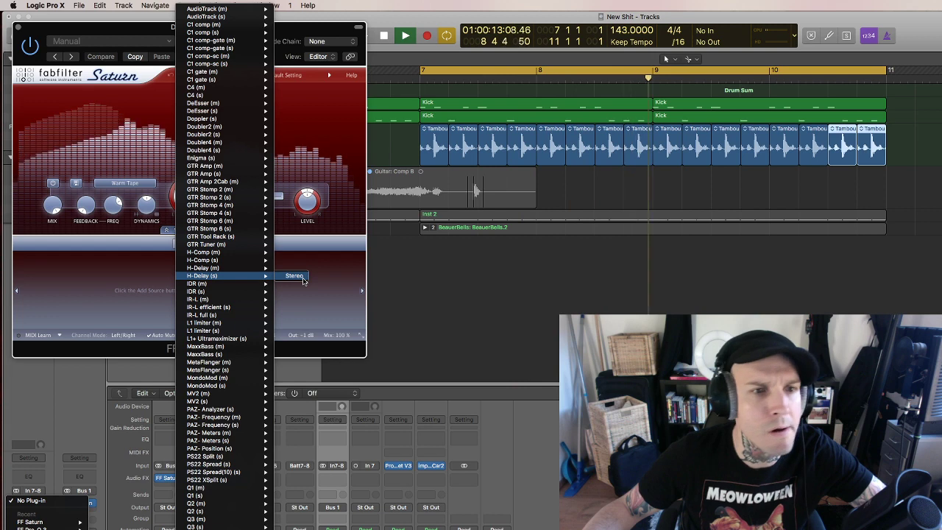
{"action": "left_click", "coordinate": [293, 260]}
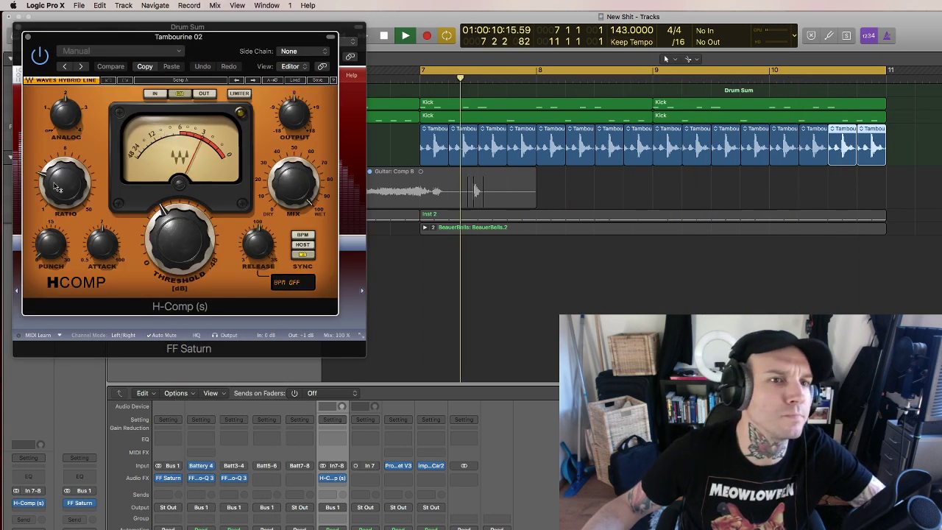
{"action": "left_click_drag", "start_coordinate": [158, 209], "coordinate": [169, 240]}
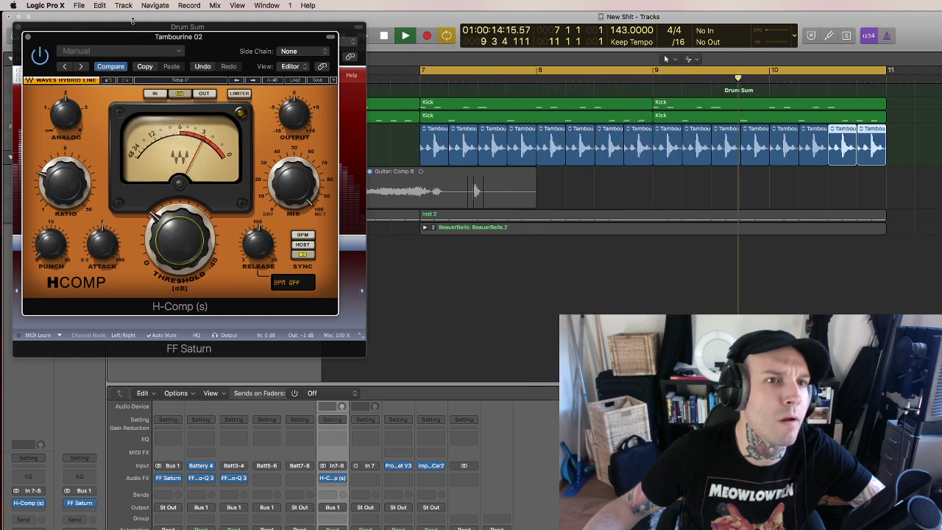
Close FF Saturn, move H-Comp from the Tambourine 02 channel to Drum Sum below FF Saturn, and reopen it clear of the track list.
{"action": "left_click_drag", "start_coordinate": [214, 37], "coordinate": [643, 92]}
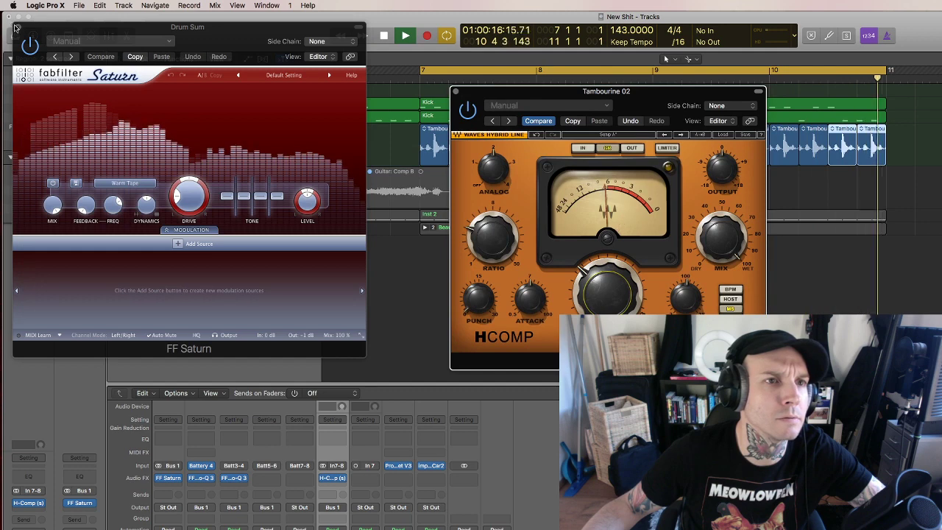
{"action": "left_click", "coordinate": [16, 27]}
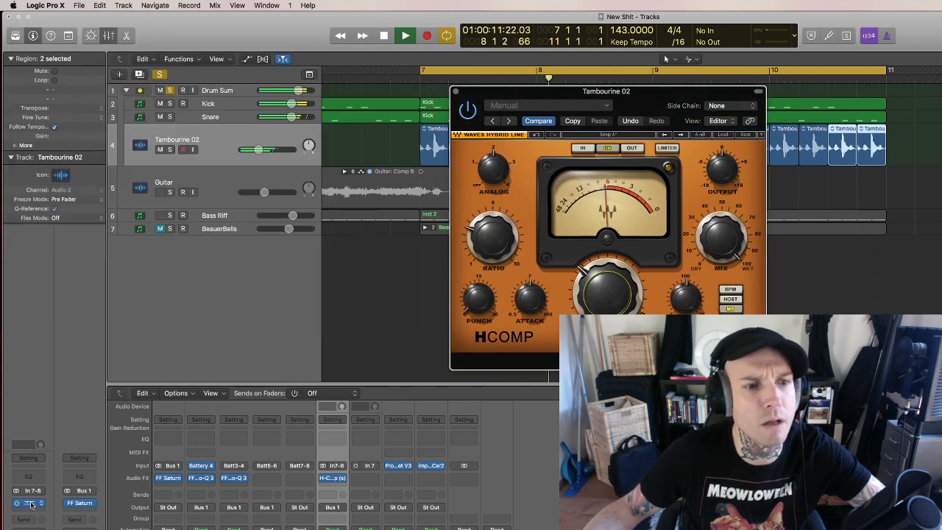
{"action": "left_click_drag", "start_coordinate": [83, 513], "coordinate": [81, 511]}
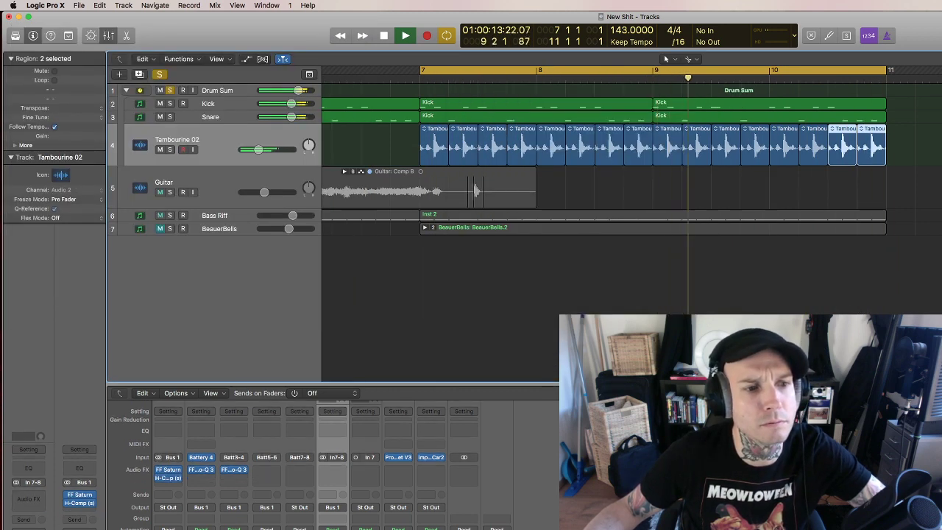
{"action": "left_click", "coordinate": [80, 504]}
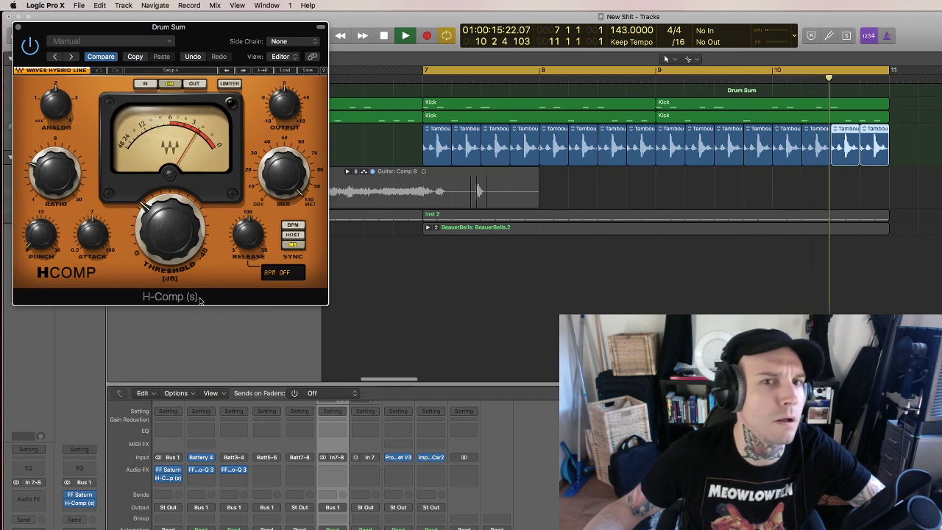
{"action": "left_click_drag", "start_coordinate": [153, 30], "coordinate": [764, 164]}
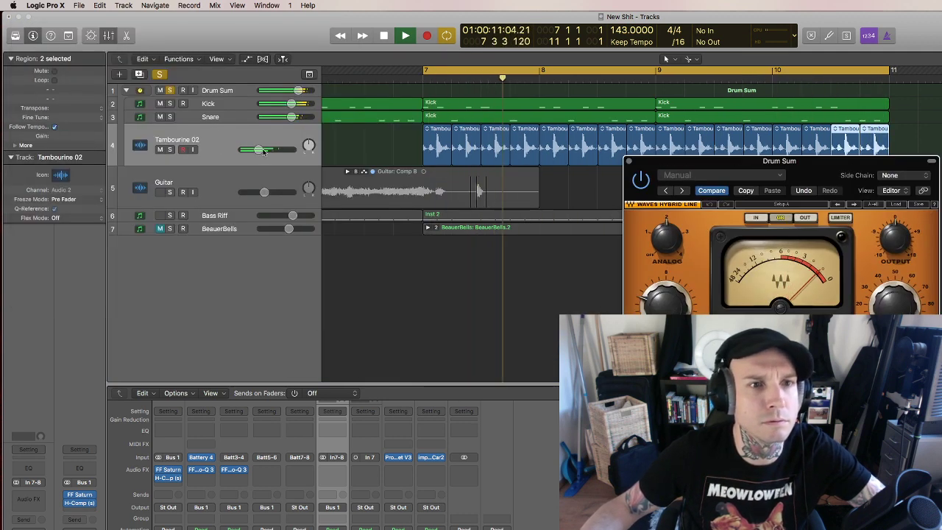
Set the Tambourine 02 track's volume to -14.6 dB.
{"action": "left_click_drag", "start_coordinate": [258, 149], "coordinate": [241, 149]}
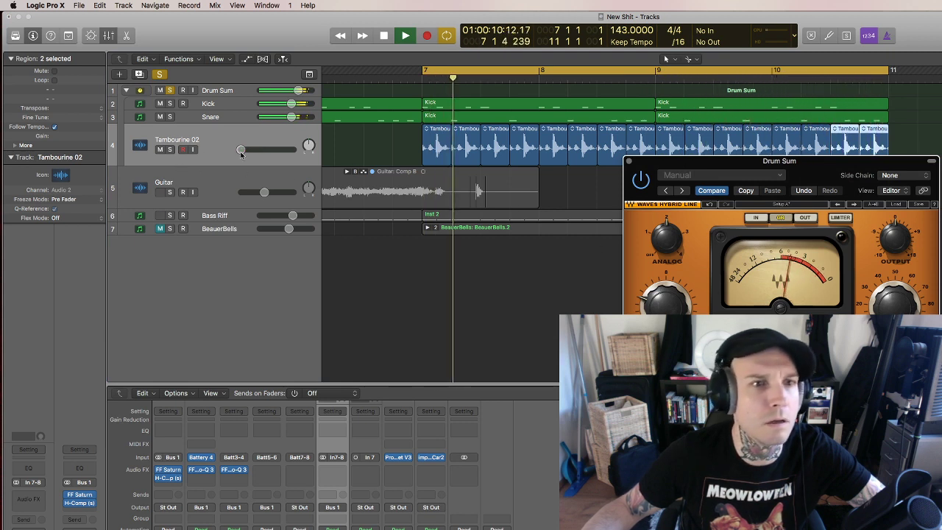
{"action": "left_click_drag", "start_coordinate": [241, 149], "coordinate": [254, 150]}
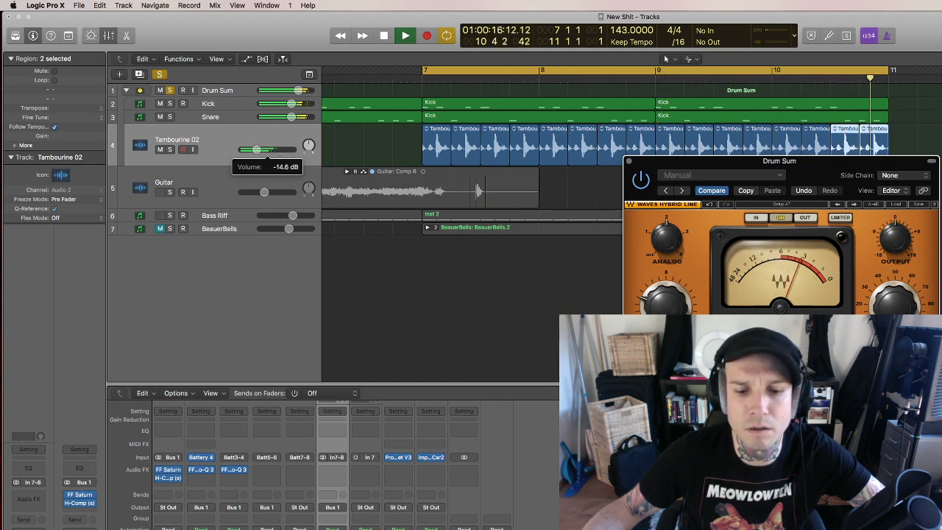
{"action": "left_click", "coordinate": [280, 160]}
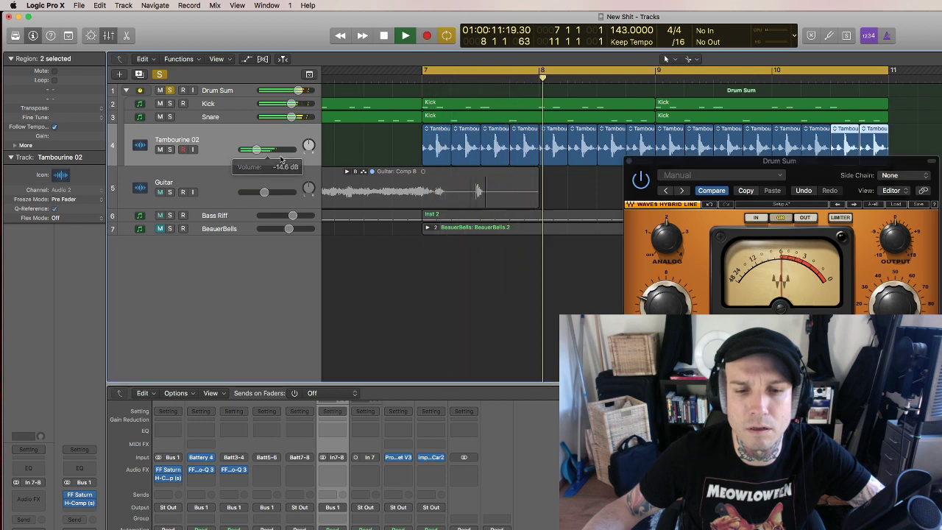
Unsolo the Drum Sum stack, close the H-Comp window and deselect the regions.
{"action": "left_click", "coordinate": [169, 90]}
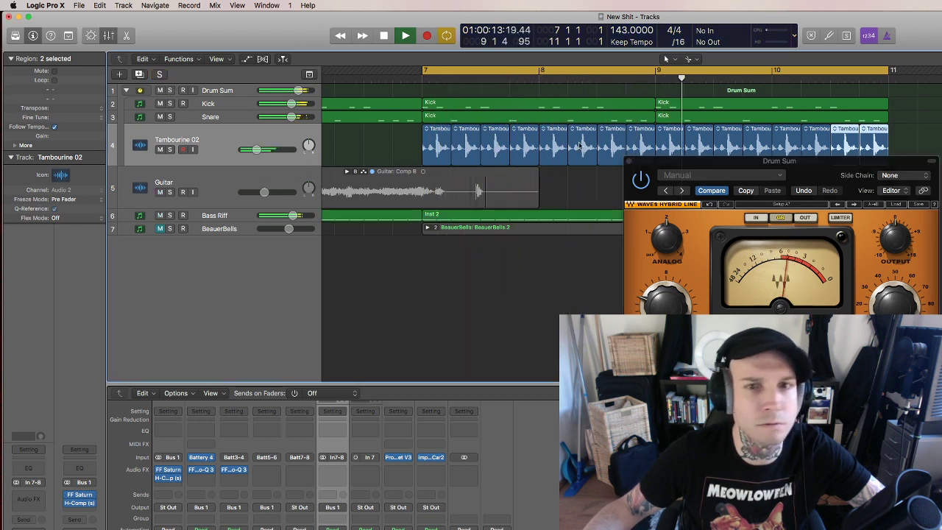
{"action": "left_click", "coordinate": [630, 160]}
{"action": "left_click", "coordinate": [551, 285]}
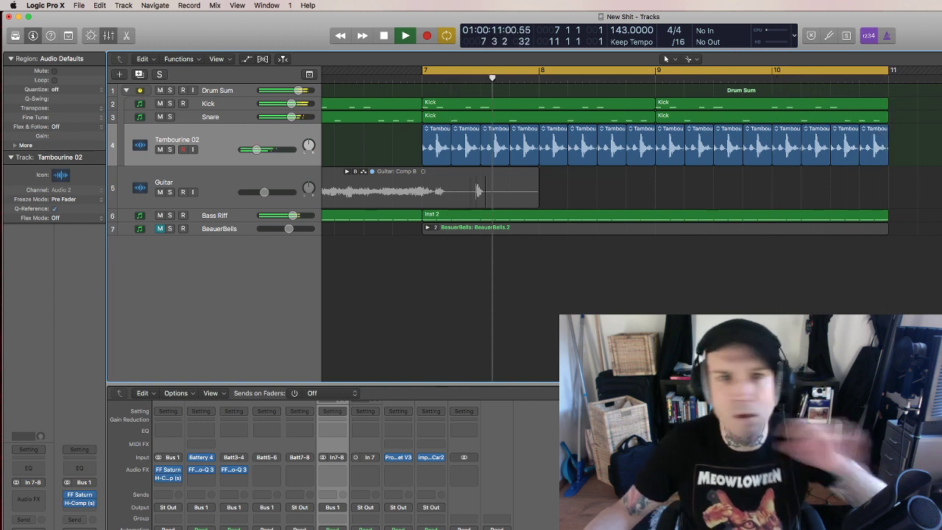
Undo the tambourine copies until only the slice at bar 7 is left, and stop playback.
{"action": "left_click", "coordinate": [221, 159]}
{"action": "key", "text": "super+z"}
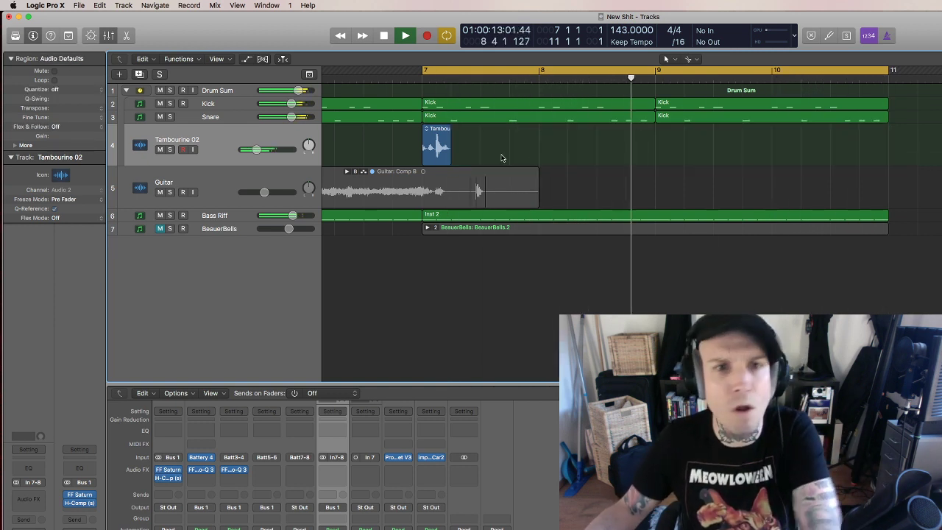
{"action": "key", "text": "space"}
Lengthen the tambourine slice to two beats, copy it directly behind itself and listen briefly.
{"action": "left_click_drag", "start_coordinate": [445, 159], "coordinate": [506, 149]}
{"action": "key", "text": "space"}
{"action": "key", "text": "space"}
Repeat both two-beat tambourine regions with 3 copies up to bar 11 and play them with the bass.
{"action": "left_click", "coordinate": [436, 146], "text": "shift"}
{"action": "key", "text": "super+r"}
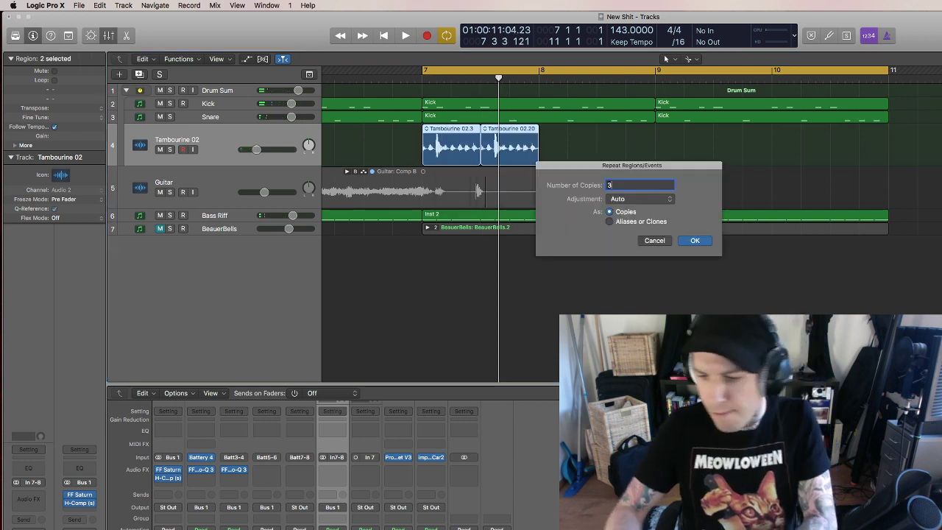
{"action": "key", "text": "Return"}
{"action": "key", "text": "space"}
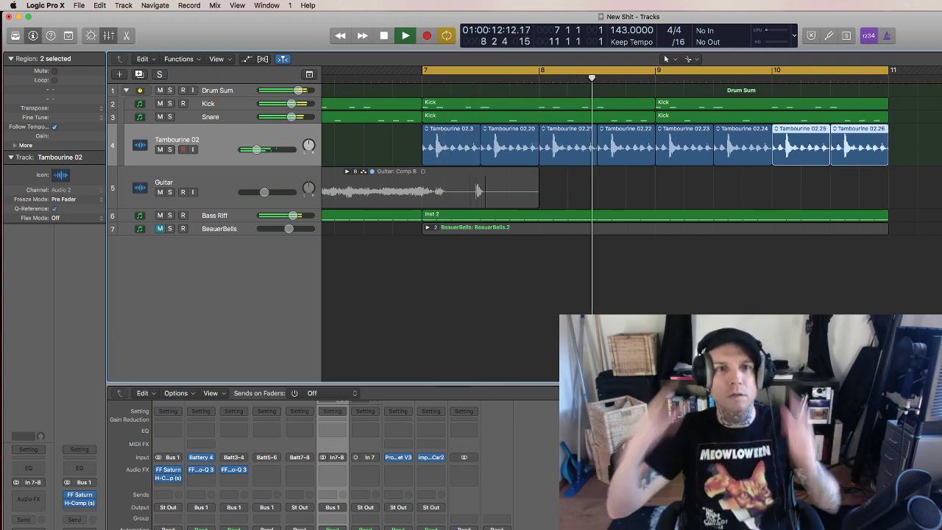
{"action": "key", "text": "space"}
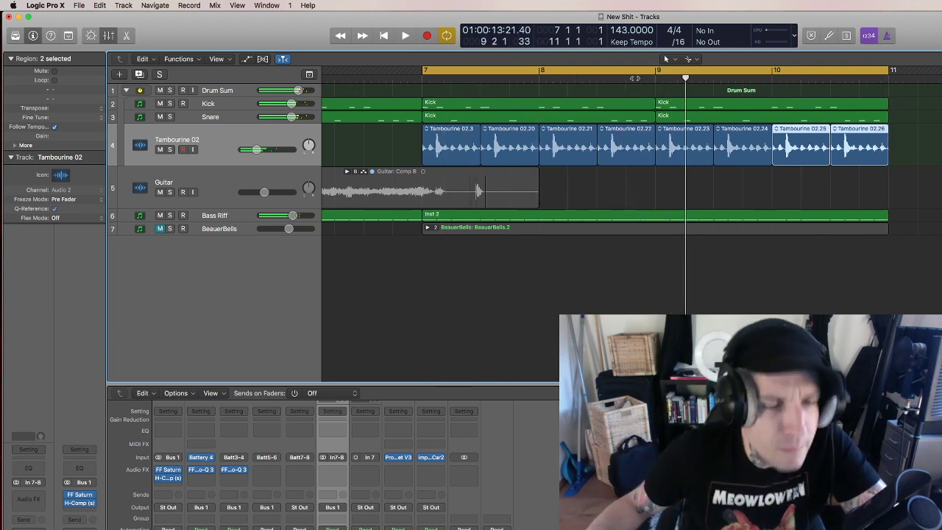
Select the Bass Riff track, start looped playback and insert FF Pro-Q 3 as its first audio effect.
{"action": "left_click", "coordinate": [229, 215]}
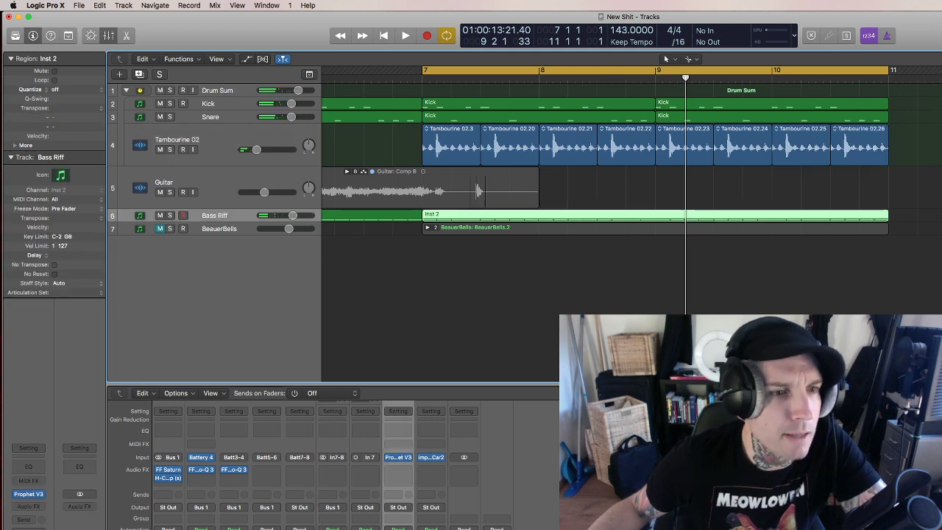
{"action": "key", "text": "space"}
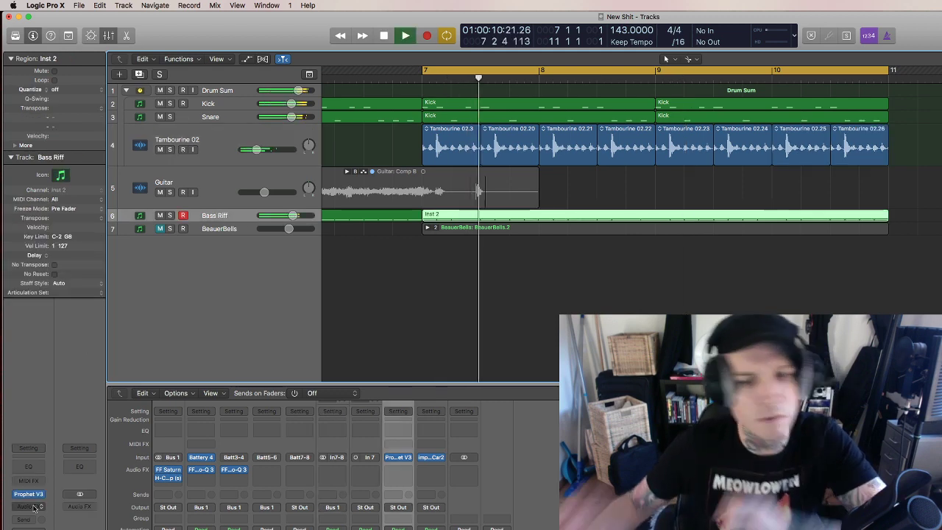
{"action": "left_click", "coordinate": [33, 507]}
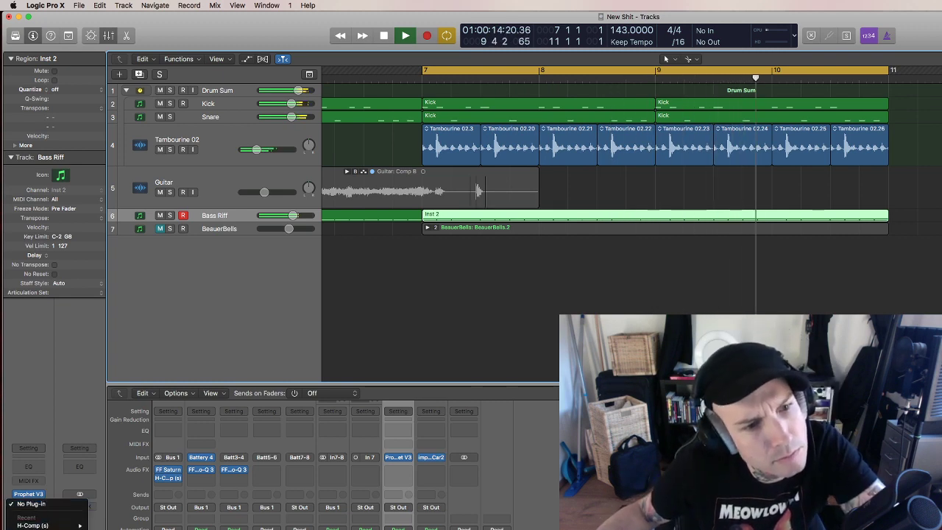
{"action": "left_click", "coordinate": [33, 526]}
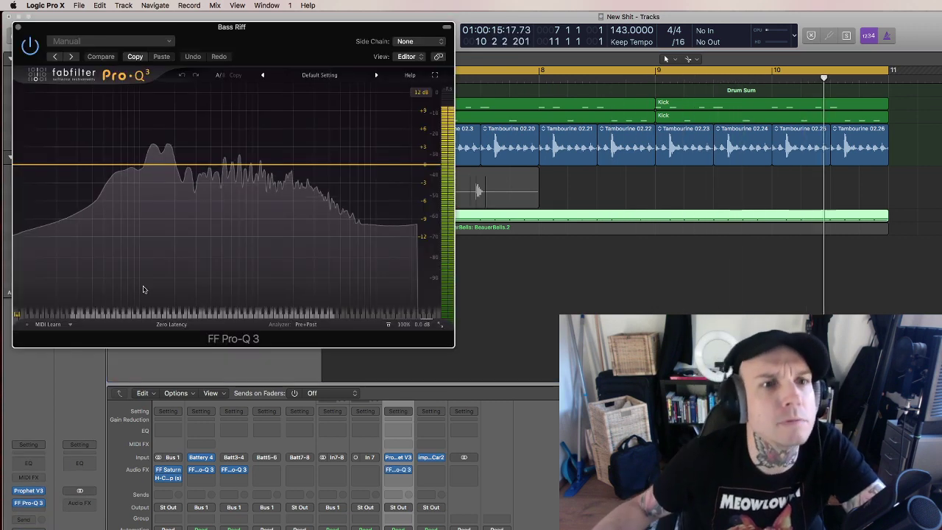
Add an EQ band on the bass, switch it to Low Cut and place it at about 40 Hz.
{"action": "left_click", "coordinate": [198, 165]}
{"action": "left_click", "coordinate": [111, 280]}
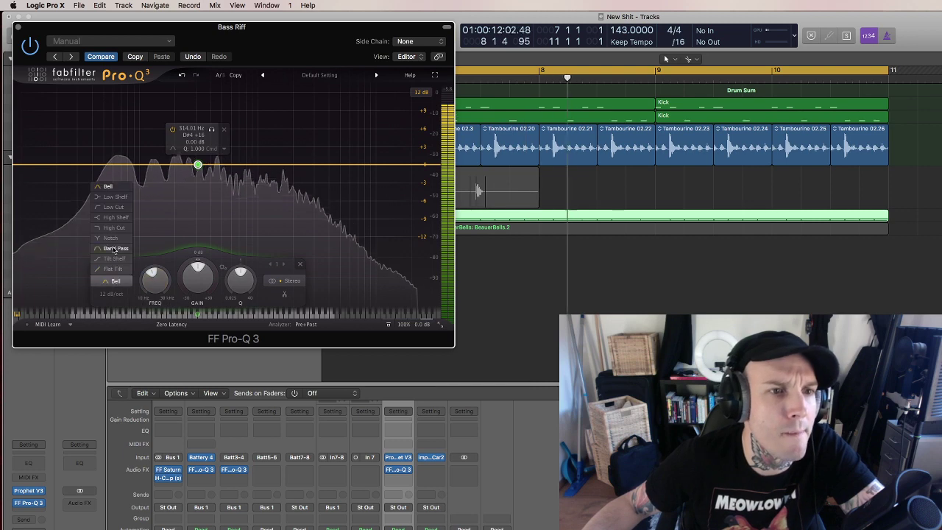
{"action": "left_click", "coordinate": [137, 216]}
{"action": "left_click_drag", "start_coordinate": [197, 164], "coordinate": [93, 164]}
Set the EQ display range to 6 dB, add a 12 dB/oct high cut at about 20 kHz and close the EQ.
{"action": "left_click", "coordinate": [421, 92]}
{"action": "left_click", "coordinate": [429, 114]}
{"action": "left_click", "coordinate": [421, 165]}
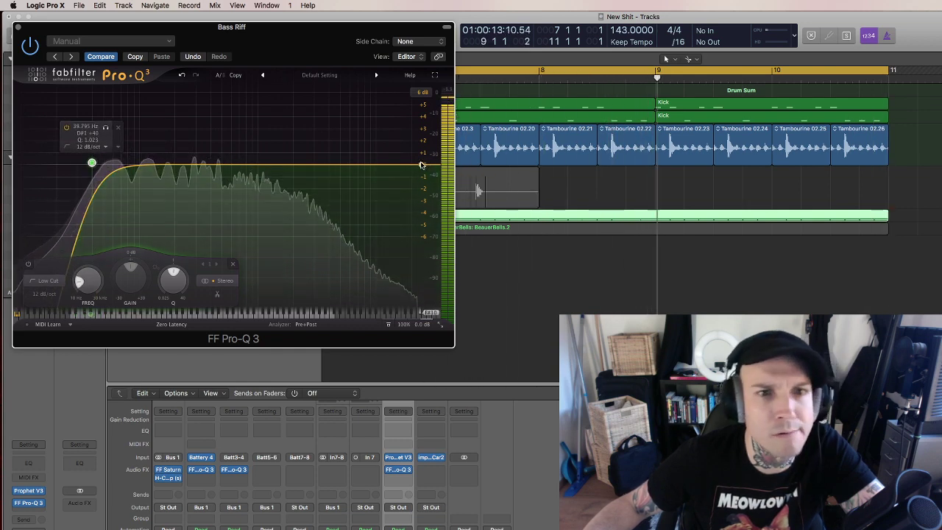
{"action": "left_click_drag", "start_coordinate": [421, 165], "coordinate": [412, 165]}
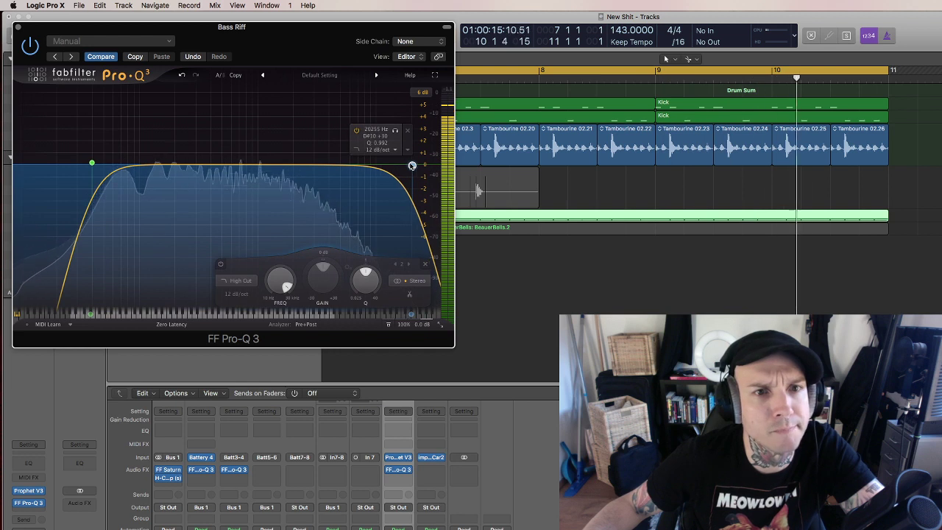
{"action": "left_click", "coordinate": [18, 28]}
Insert Sausage Fattener after the EQ on Bass Riff and turn up its Fatness slightly and its Color.
{"action": "left_click", "coordinate": [37, 503]}
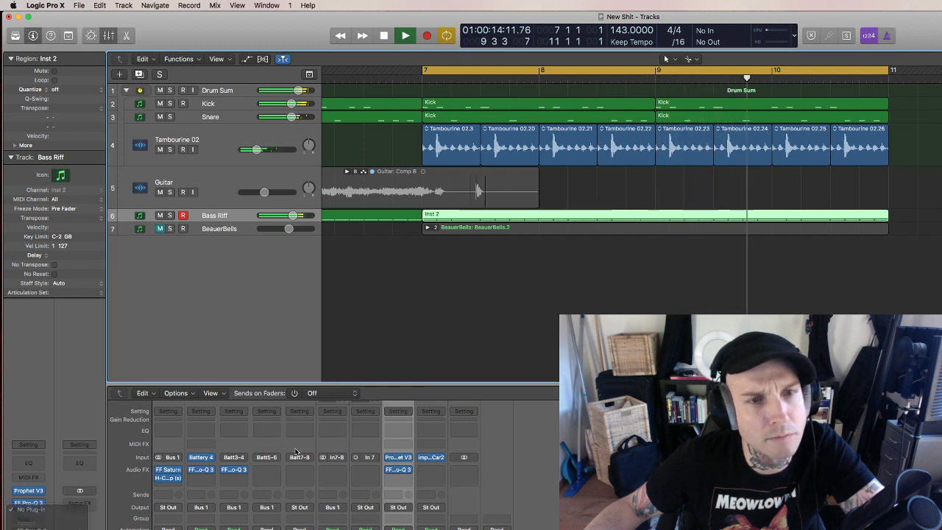
{"action": "left_click", "coordinate": [29, 524]}
{"action": "mouse_move", "coordinate": [213, 98]}
{"action": "left_mouse_down"}
{"action": "mouse_move", "coordinate": [238, 31]}
{"action": "mouse_move", "coordinate": [229, 97]}
{"action": "left_mouse_up"}
{"action": "left_click_drag", "start_coordinate": [307, 151], "coordinate": [309, 82]}
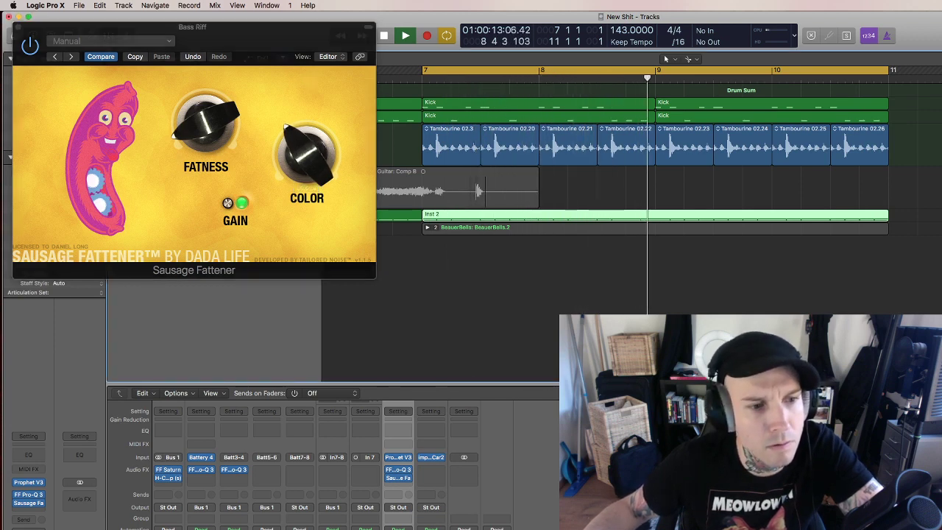
Try FF Saturn after Sausage Fattener with Drive at about 68%, comparing the bass with the effect on and bypassed.
{"action": "left_click", "coordinate": [35, 513]}
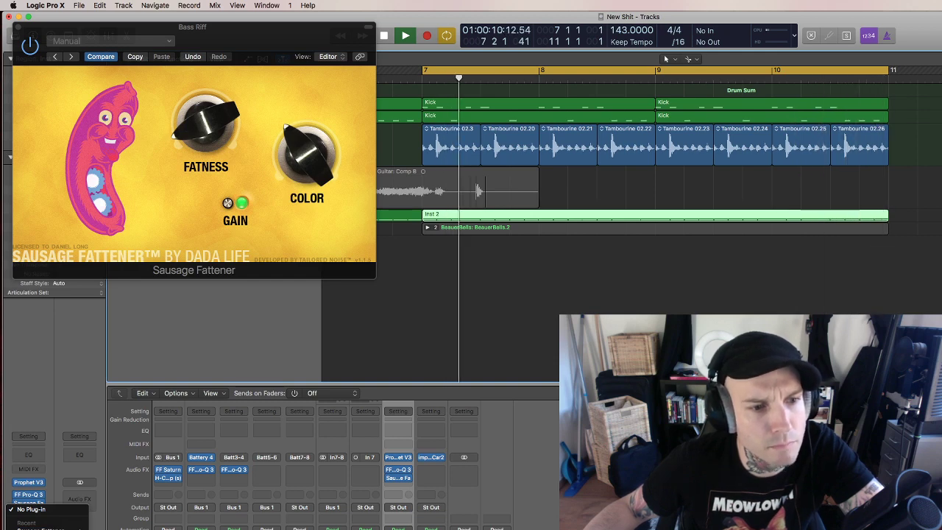
{"action": "left_click", "coordinate": [40, 523]}
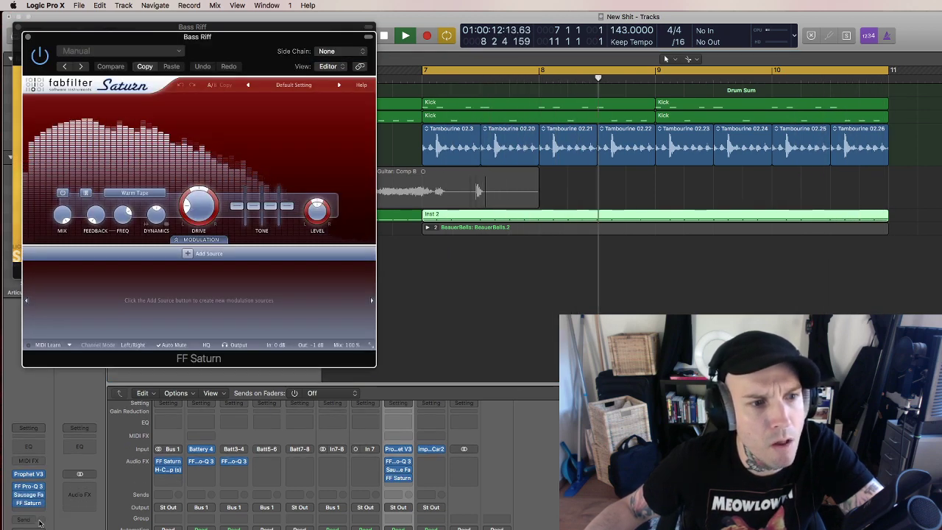
{"action": "left_click", "coordinate": [17, 503]}
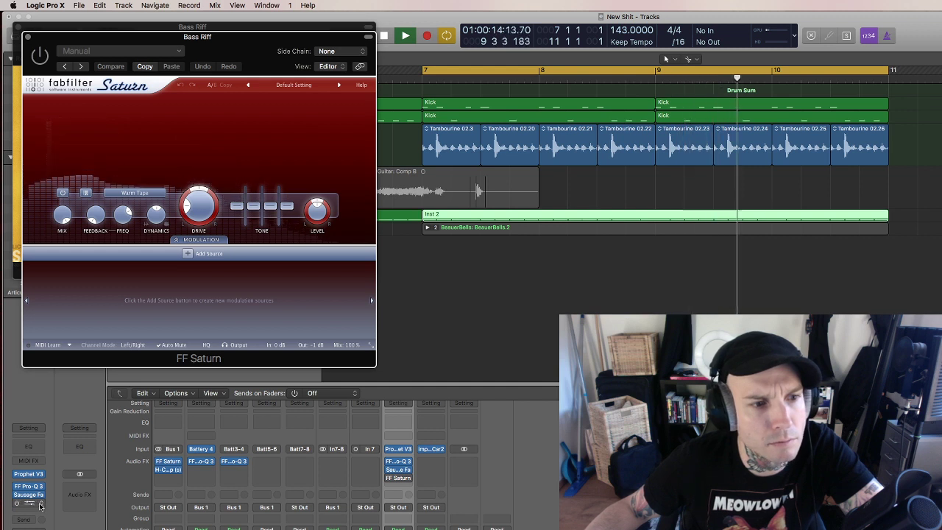
{"action": "left_click", "coordinate": [18, 504]}
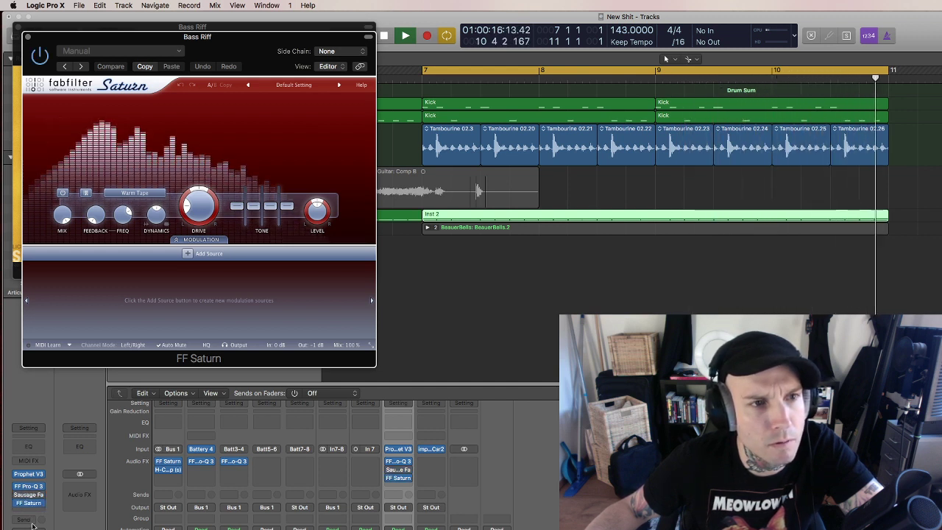
{"action": "left_click_drag", "start_coordinate": [198, 206], "coordinate": [215, 159]}
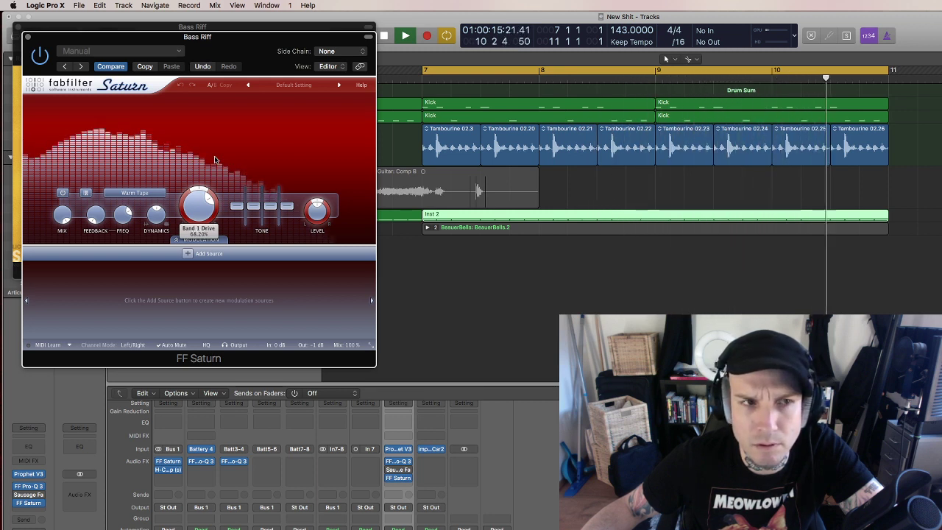
{"action": "mouse_move", "coordinate": [43, 498]}
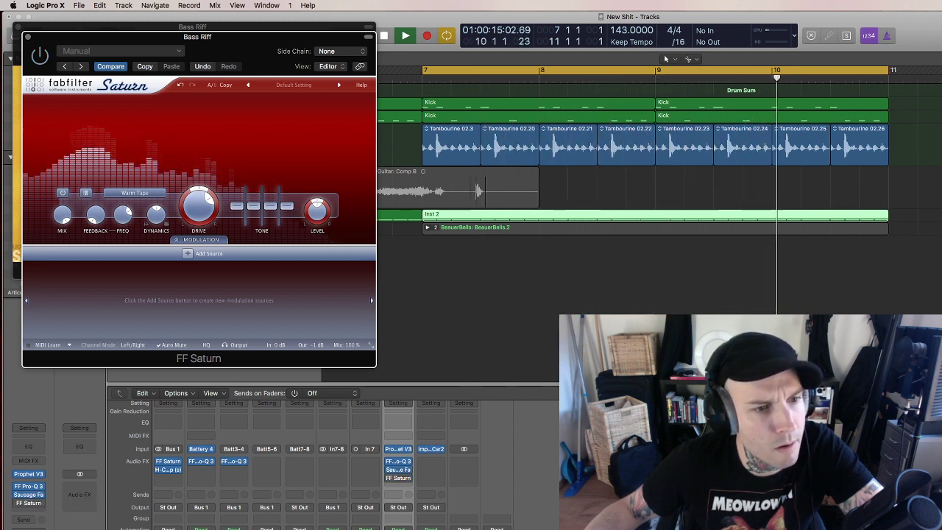
Replace FF Saturn with FF Pro-C 2 using 1.63 ms attack, -9.32 dB threshold and a faster release, and close the plug-in windows.
{"action": "left_click", "coordinate": [18, 500]}
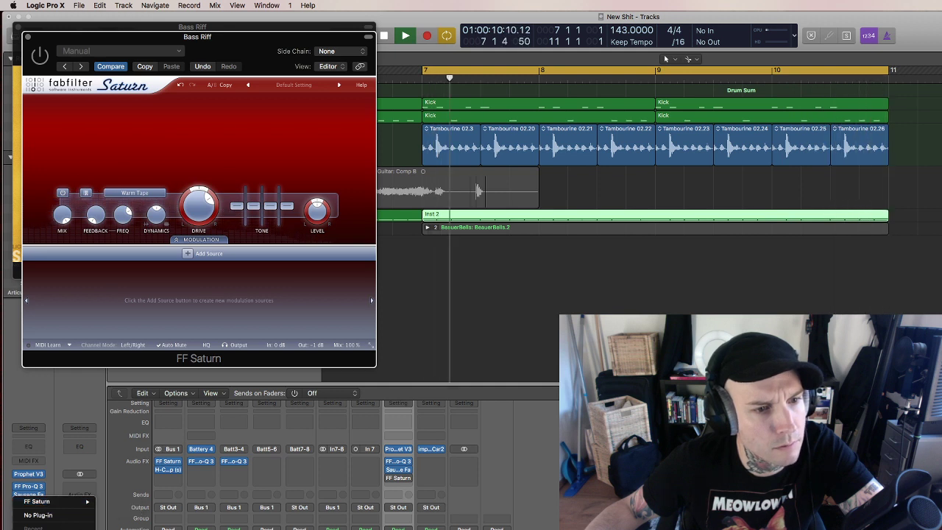
{"action": "left_click", "coordinate": [37, 502]}
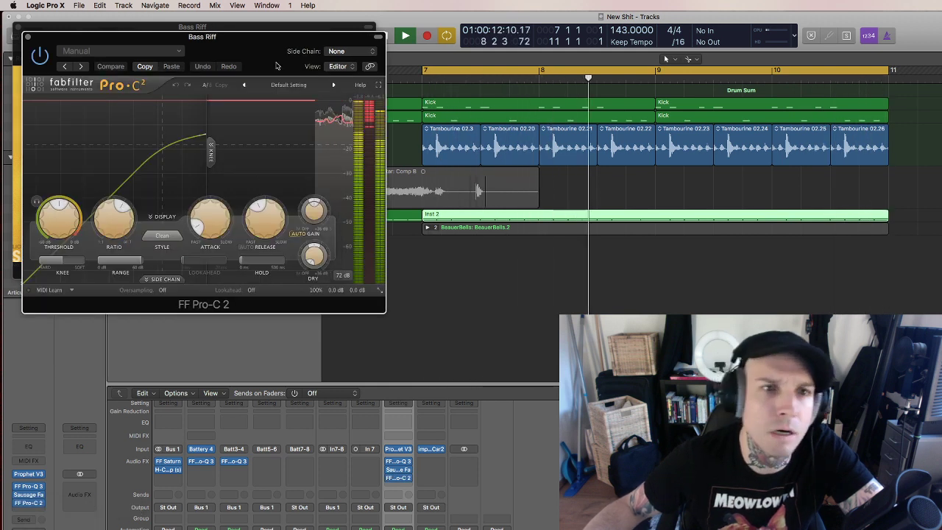
{"action": "mouse_move", "coordinate": [204, 215]}
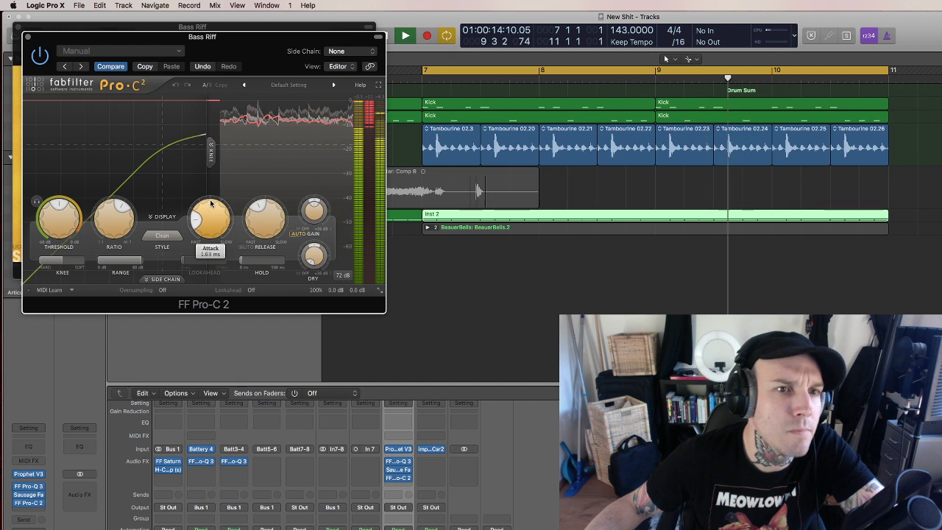
{"action": "left_click_drag", "start_coordinate": [59, 217], "coordinate": [60, 192]}
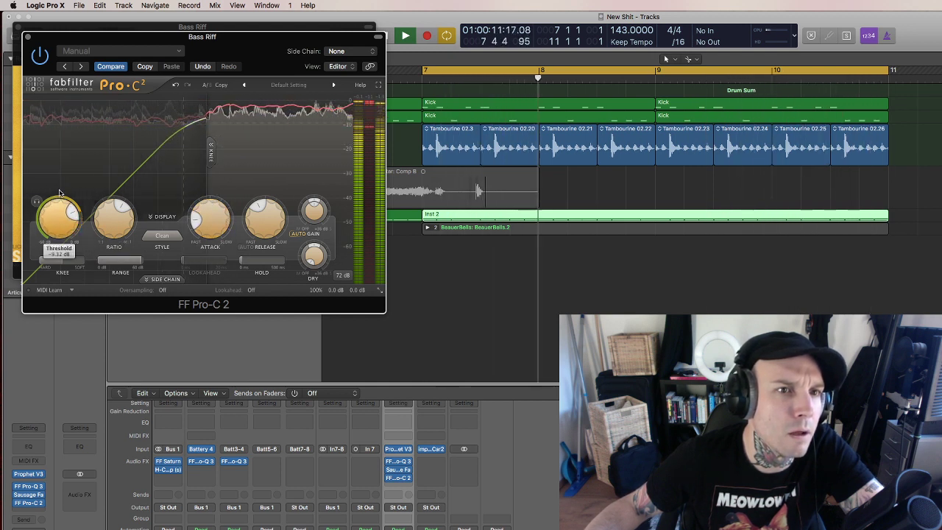
{"action": "mouse_move", "coordinate": [253, 224]}
{"action": "left_click_drag", "start_coordinate": [253, 225], "coordinate": [263, 252]}
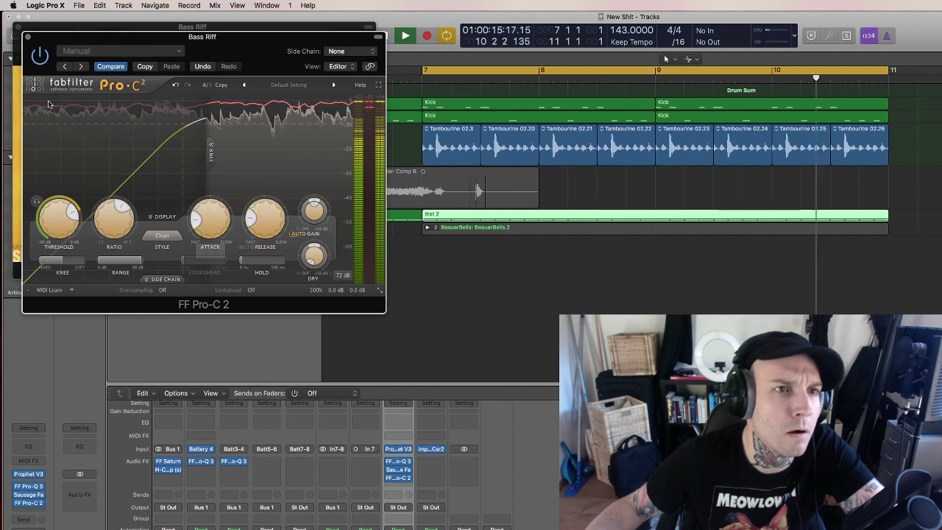
{"action": "left_click", "coordinate": [28, 495]}
{"action": "left_click", "coordinate": [17, 27]}
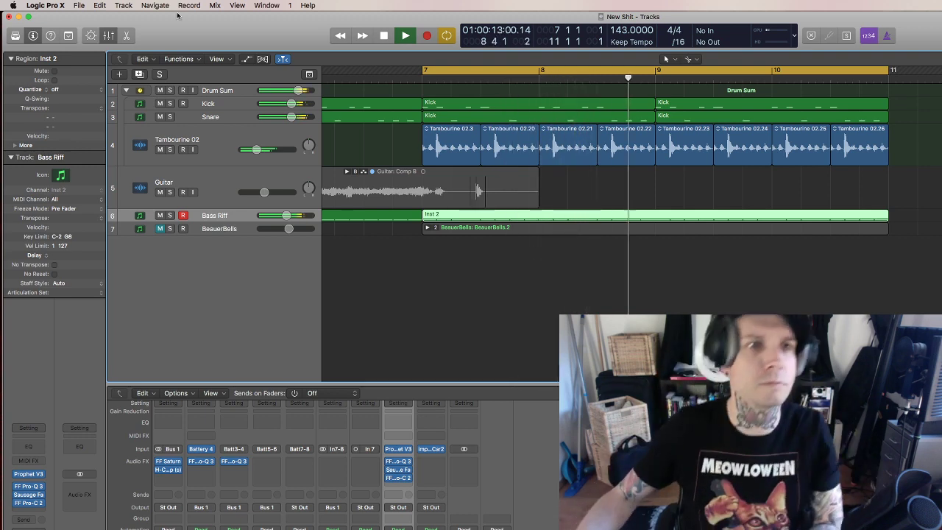
Duplicate the Bass Riff track with its settings and copy both bass regions onto the new track at the same positions.
{"action": "key", "text": "super+d"}
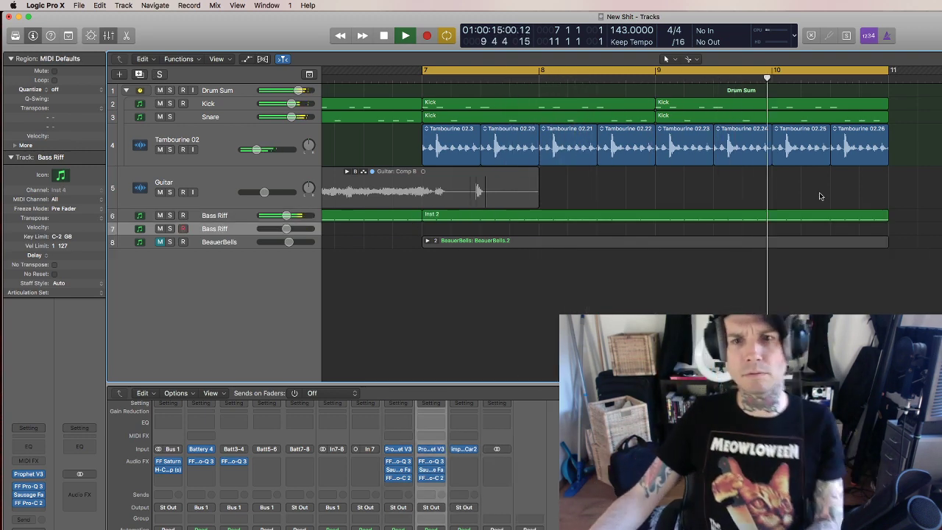
{"action": "key", "text": "z"}
{"action": "key", "text": "z"}
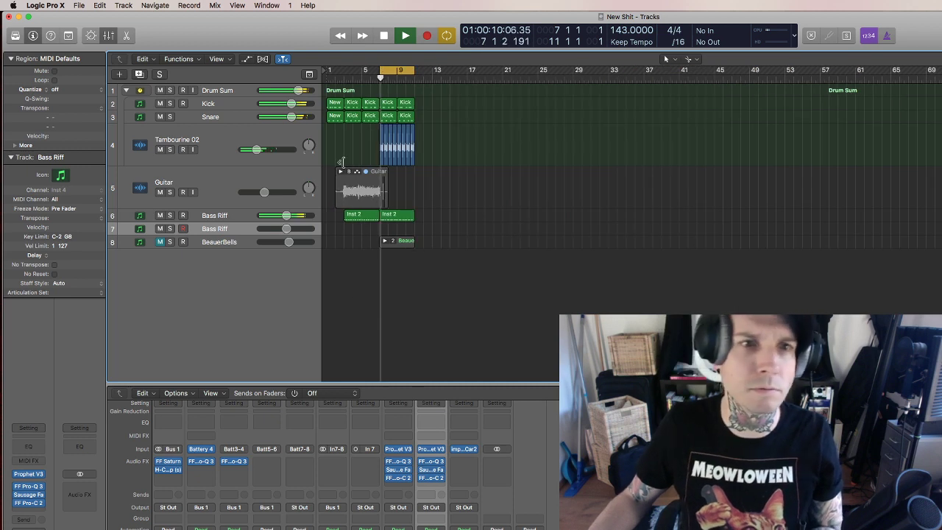
{"action": "left_click_drag", "start_coordinate": [440, 230], "coordinate": [346, 229]}
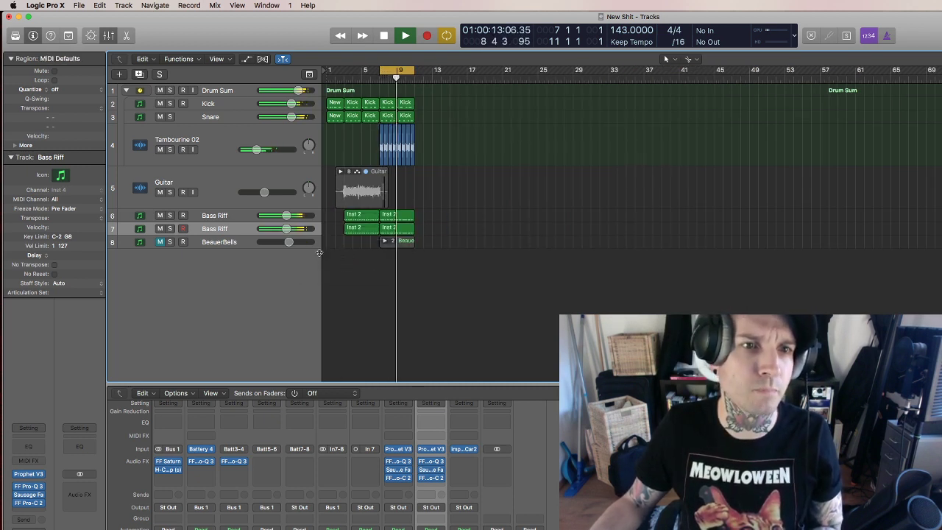
Solo the duplicate Bass Riff track, switch its Prophet V to the Basswave preset and lower the filter cutoff.
{"action": "left_click", "coordinate": [170, 229]}
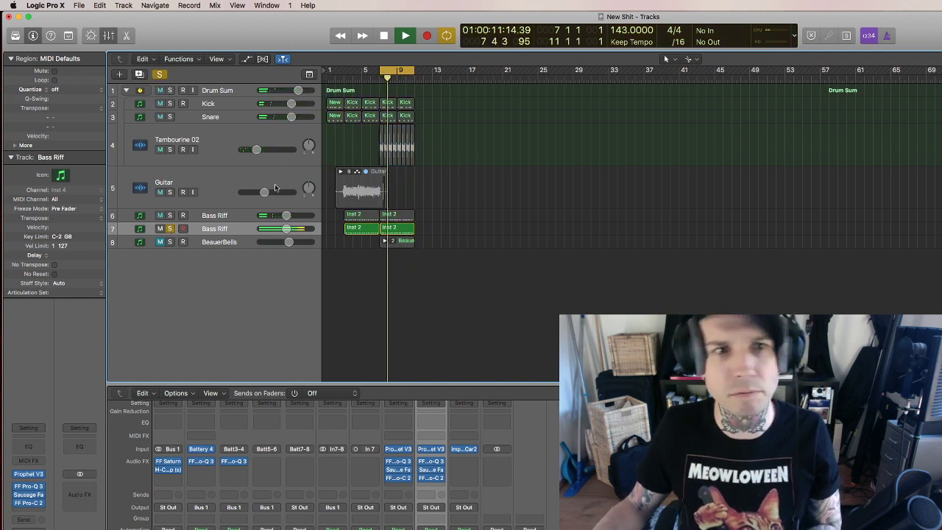
{"action": "left_click", "coordinate": [30, 475]}
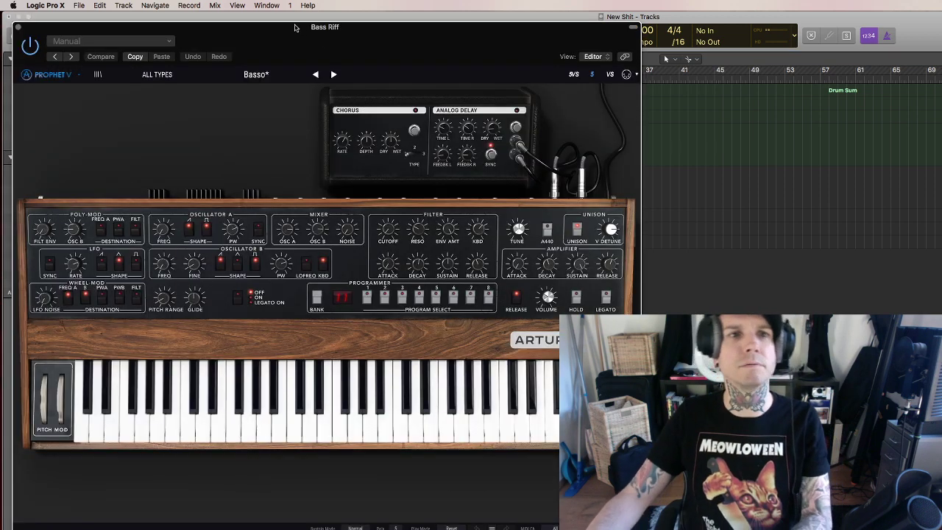
{"action": "left_click_drag", "start_coordinate": [294, 27], "coordinate": [777, 39]}
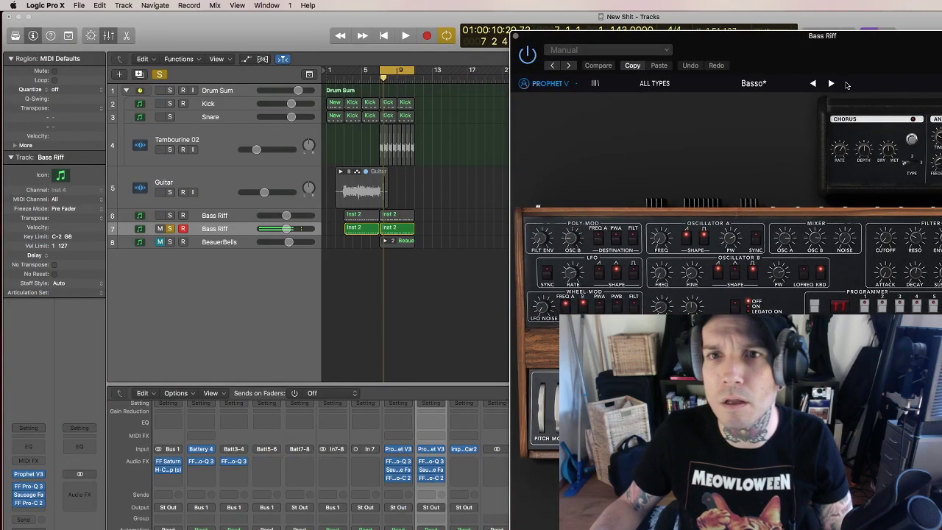
{"action": "left_click", "coordinate": [831, 84]}
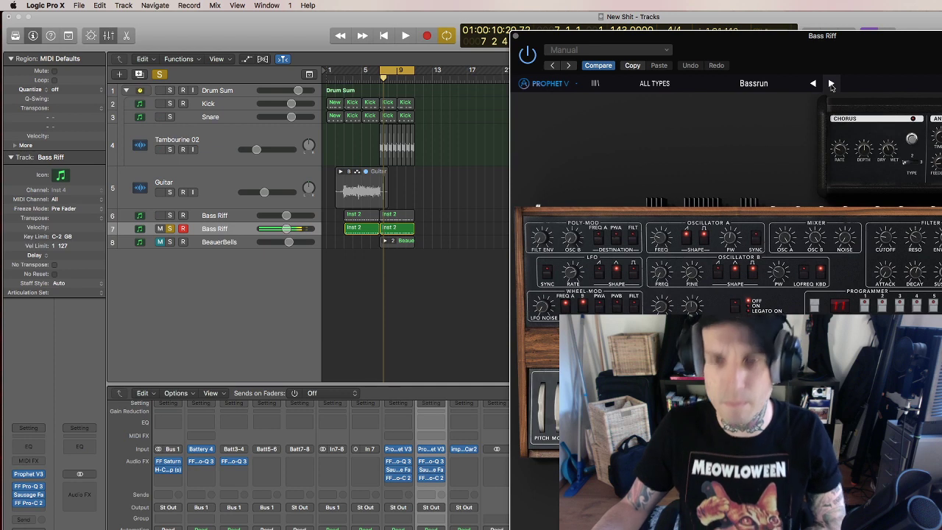
{"action": "key", "text": "space"}
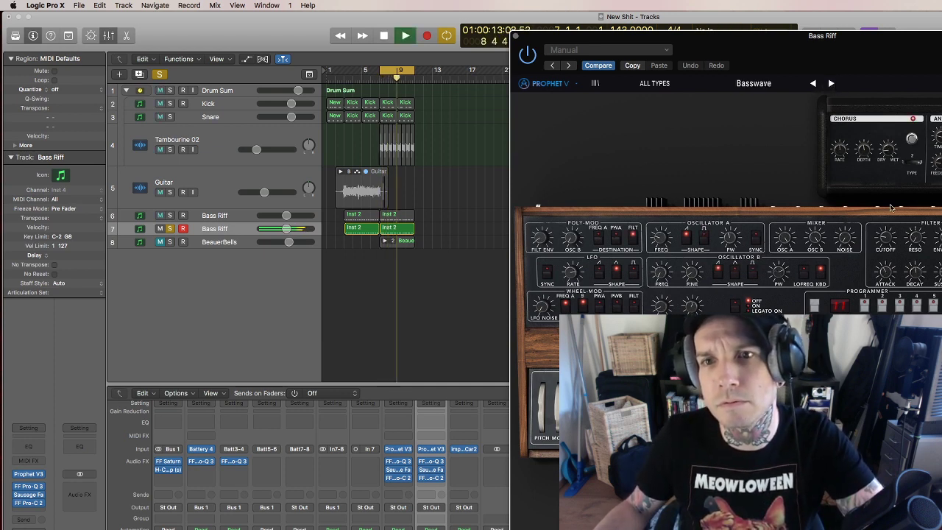
{"action": "left_click_drag", "start_coordinate": [886, 243], "coordinate": [886, 309]}
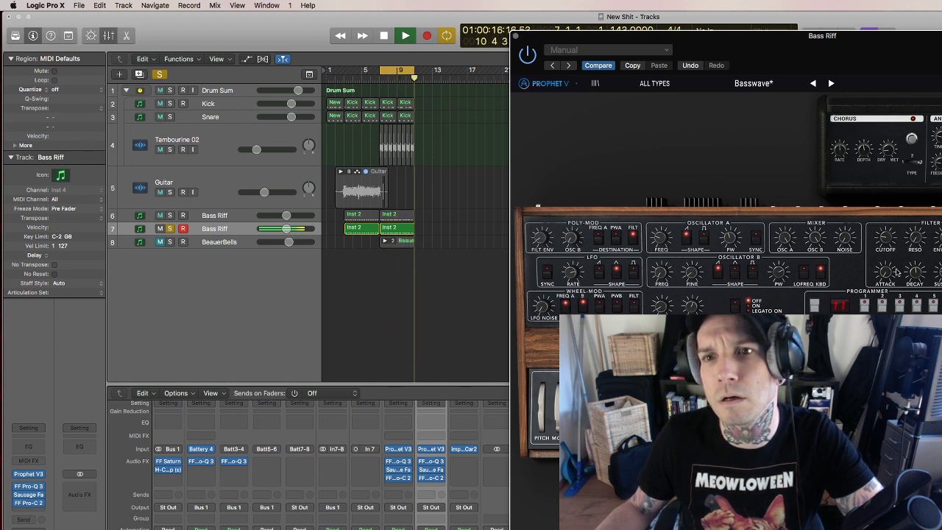
Solo the original Bass Riff track too, group both Bass Riff tracks into a summing stack and name it Riff Sum.
{"action": "left_click", "coordinate": [170, 215]}
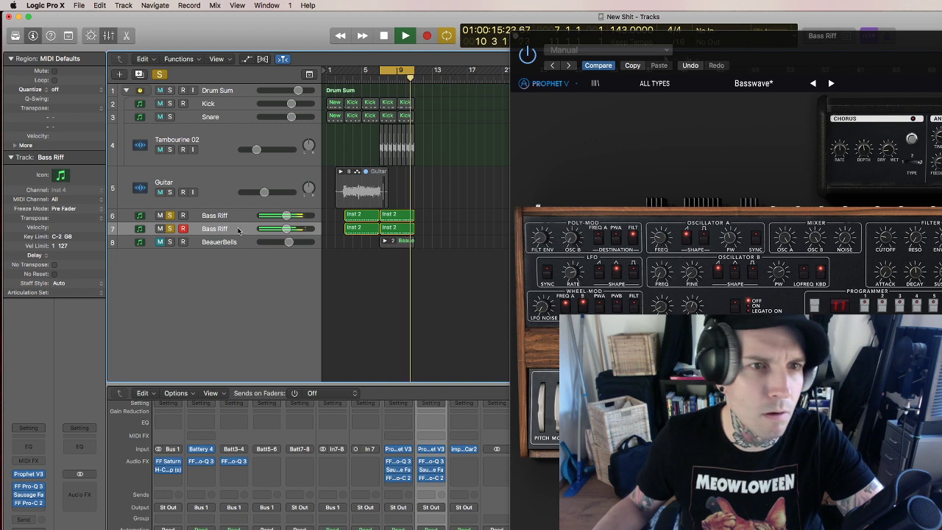
{"action": "key", "text": "Up"}
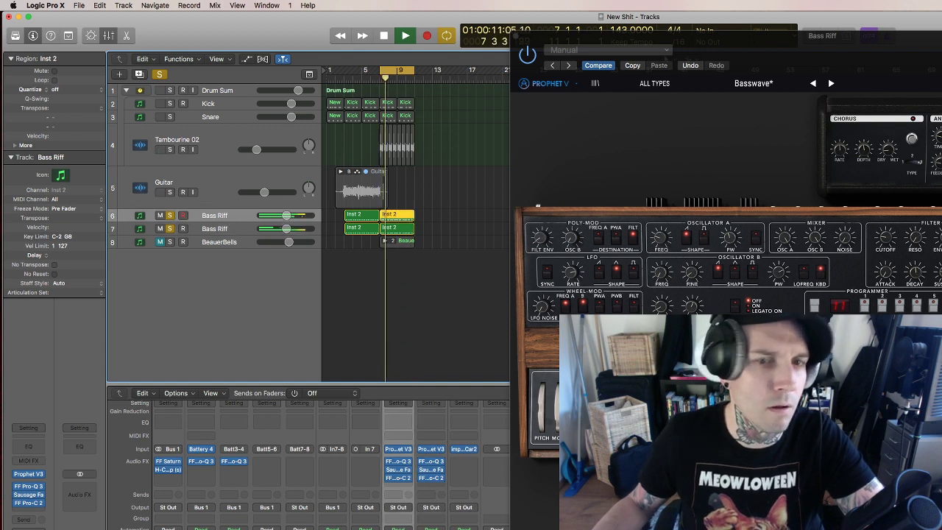
{"action": "left_click", "coordinate": [218, 229]}
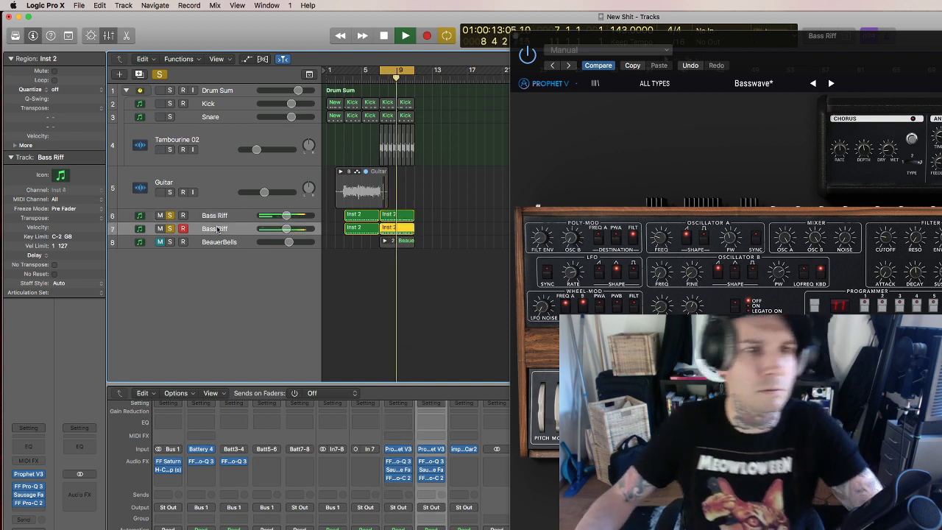
{"action": "left_click", "coordinate": [217, 219], "text": "shift"}
{"action": "right_click", "coordinate": [219, 218]}
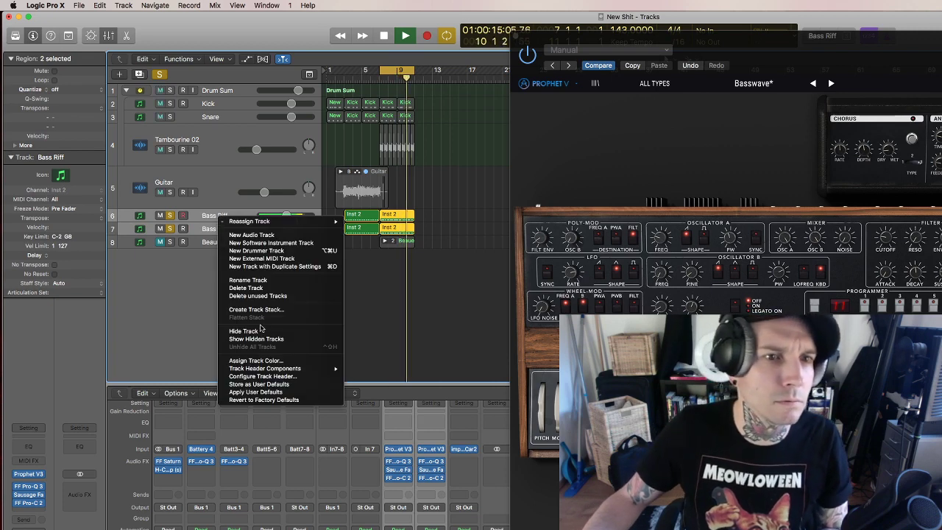
{"action": "left_click", "coordinate": [259, 310]}
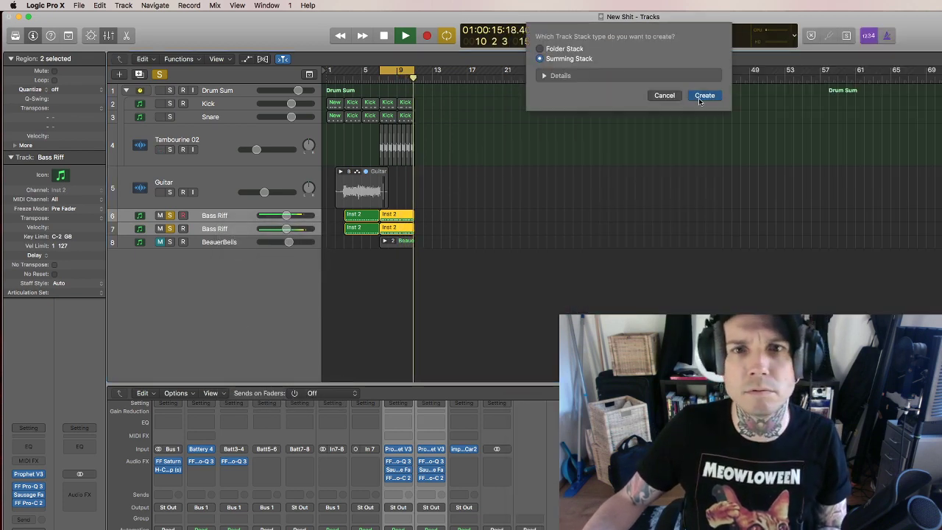
{"action": "left_click", "coordinate": [704, 95]}
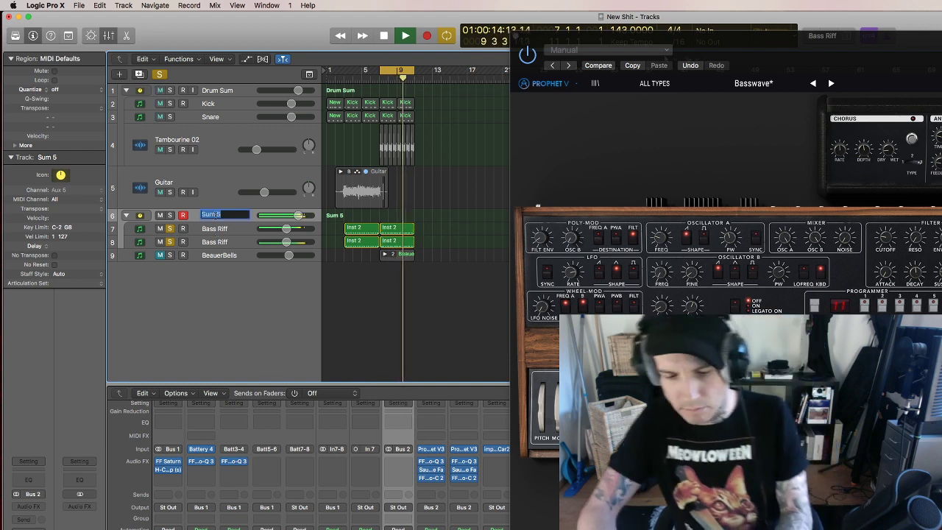
{"action": "type", "text": "Riff Sum"}
{"action": "key", "text": "Return"}
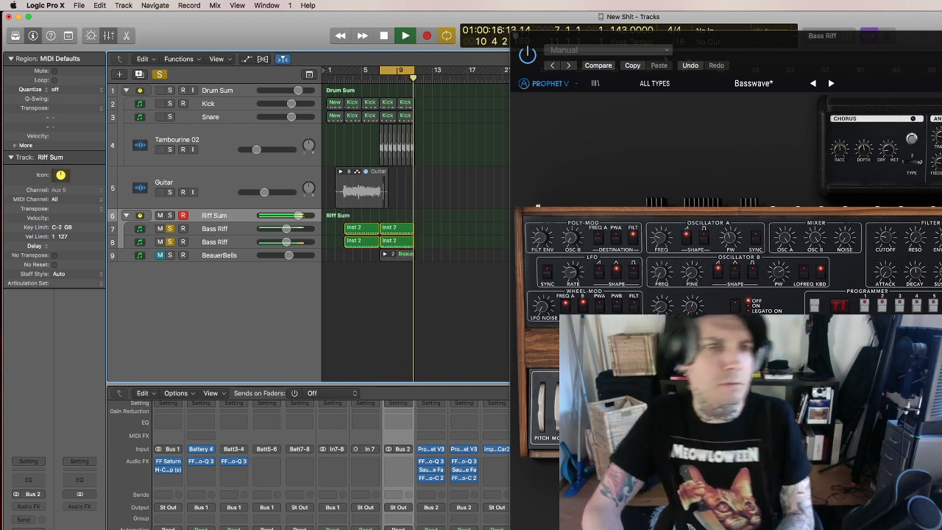
Move Sausage Fattener from the first Bass Riff track to the Riff Sum bus and remove it from the duplicate Bass Riff track.
{"action": "left_click", "coordinate": [184, 229]}
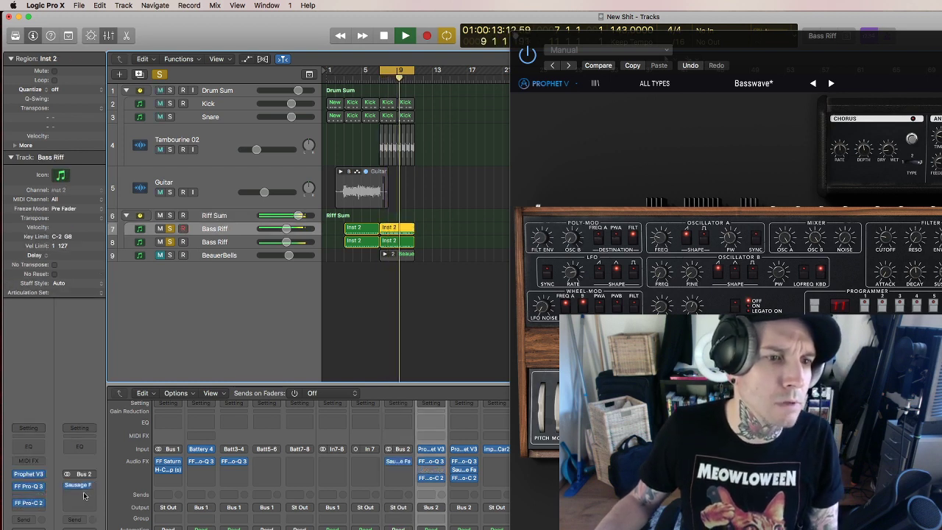
{"action": "left_click", "coordinate": [224, 243]}
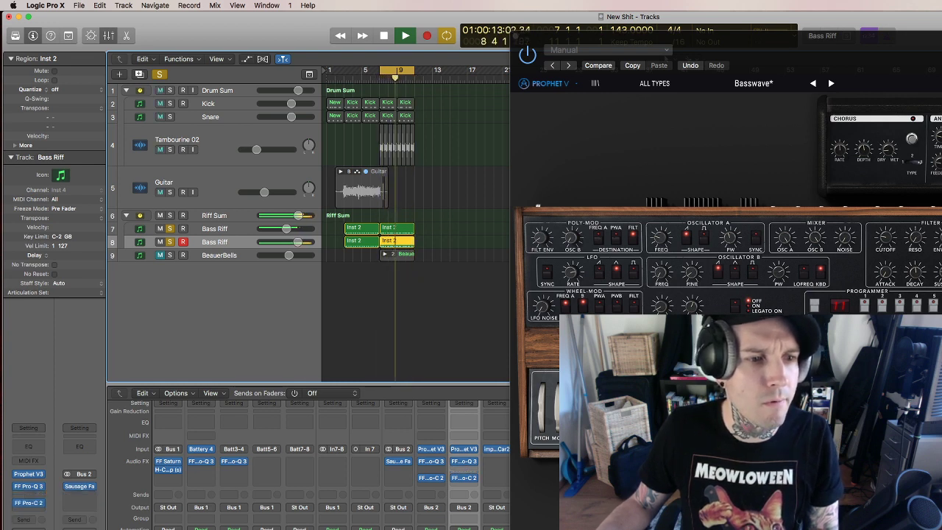
{"action": "left_click", "coordinate": [245, 226]}
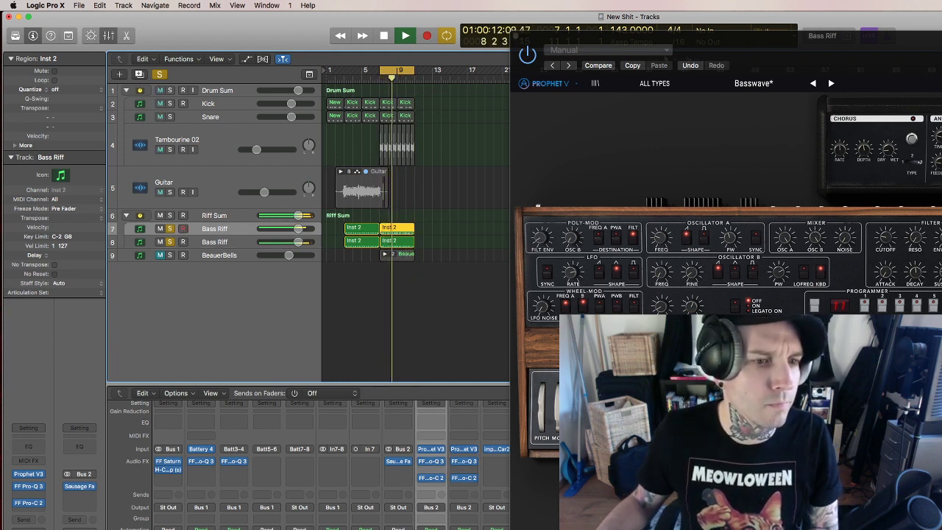
Add FF Pro-C 2 in Classic style after Sausage Fattener on Riff Sum, and close the plug-in windows.
{"action": "left_click", "coordinate": [87, 487]}
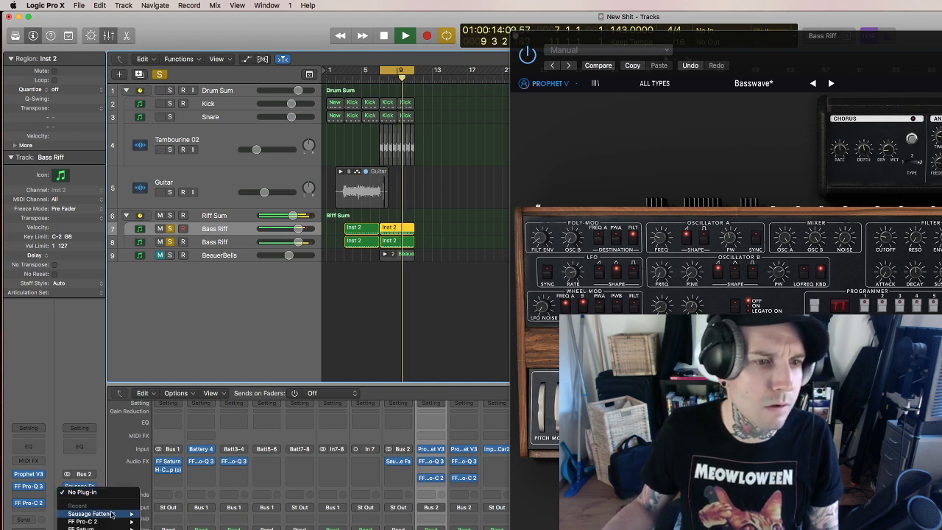
{"action": "mouse_move", "coordinate": [112, 522]}
{"action": "left_click", "coordinate": [158, 522]}
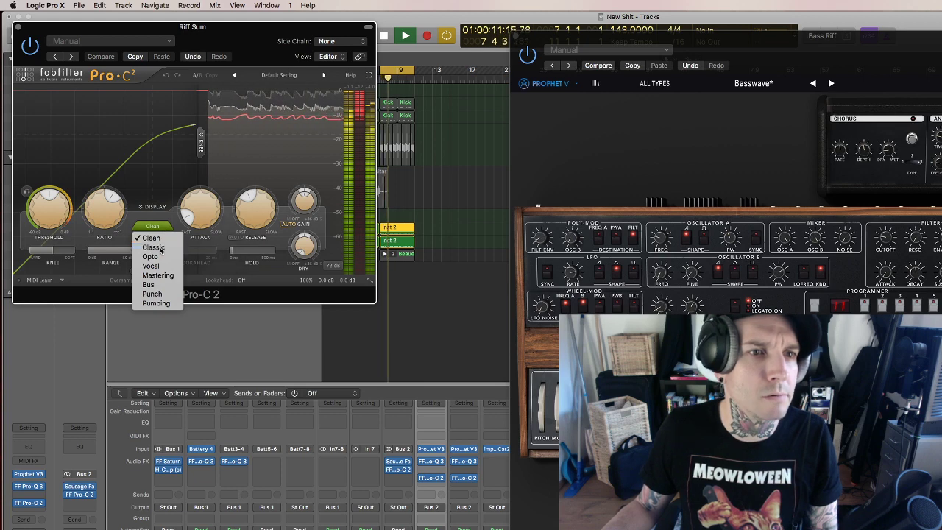
{"action": "left_click", "coordinate": [154, 248]}
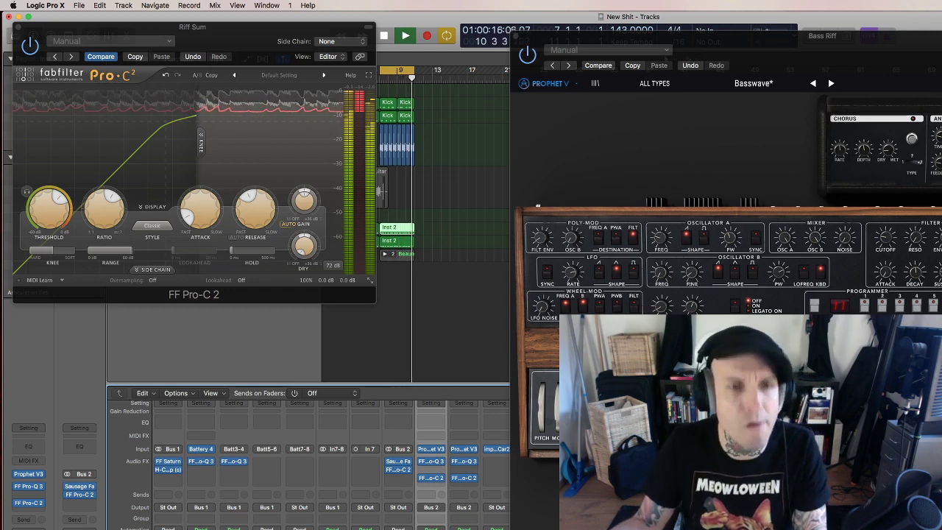
{"action": "key", "text": "super+w"}
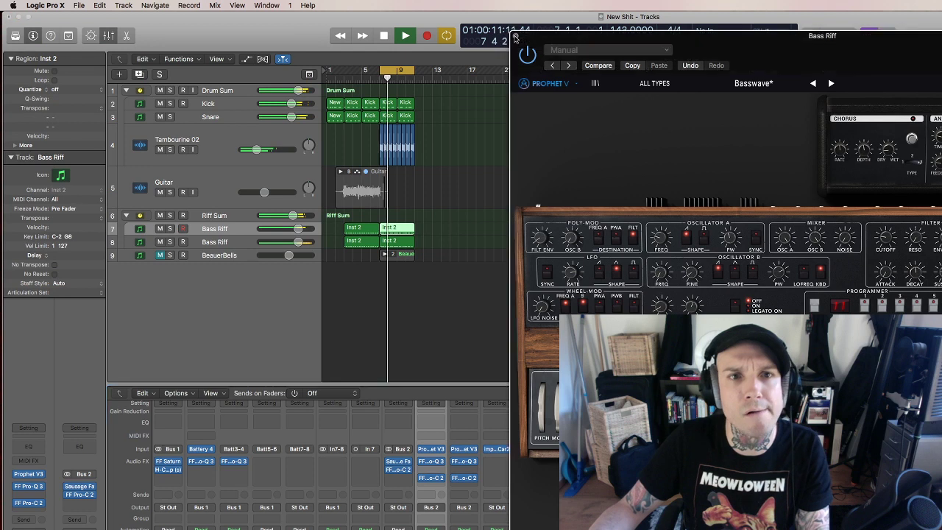
{"action": "key", "text": "super+w"}
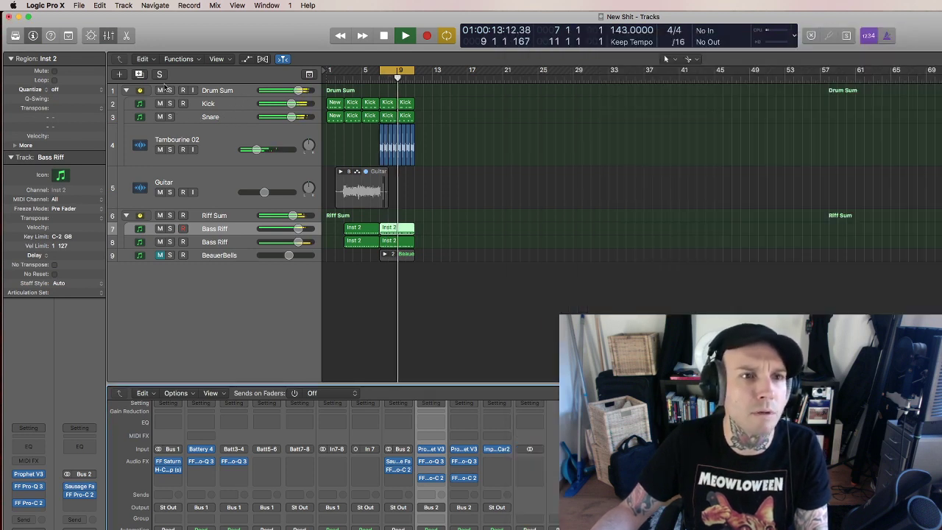
Collapse the Drum Sum and Riff Sum stacks and lower the drum, guitar and riff track volumes together.
{"action": "left_click", "coordinate": [127, 91]}
{"action": "left_click", "coordinate": [127, 147]}
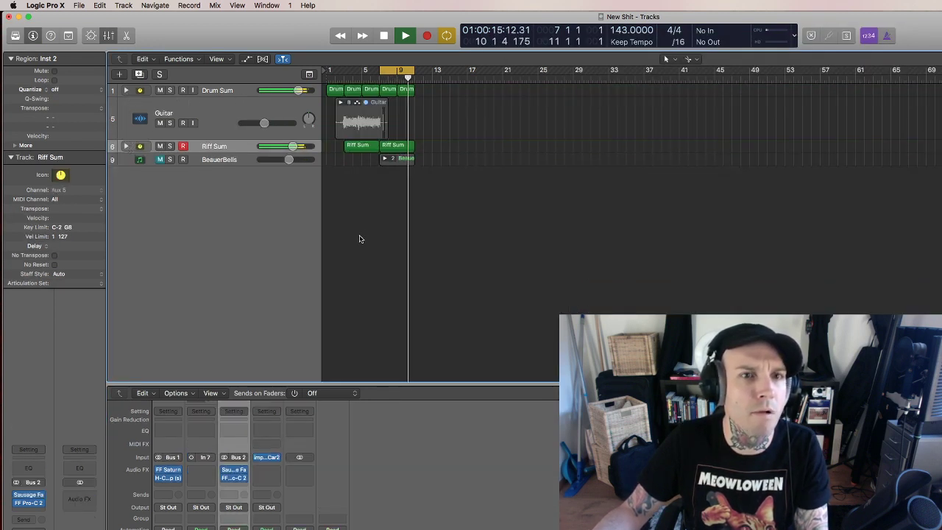
{"action": "key", "text": "shift+f"}
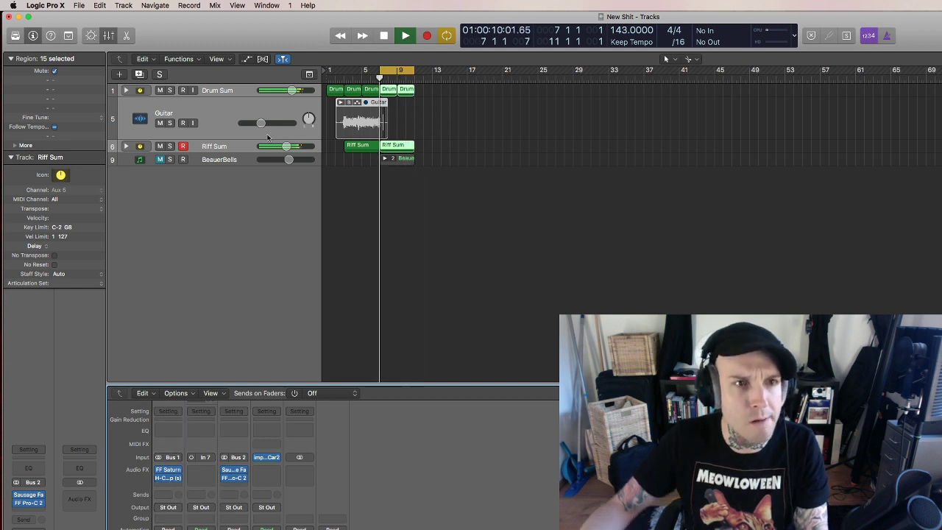
Expand the Drum Sum stack and lower the Tambourine 02 track's volume to about -20.5 dB.
{"action": "left_click", "coordinate": [126, 89]}
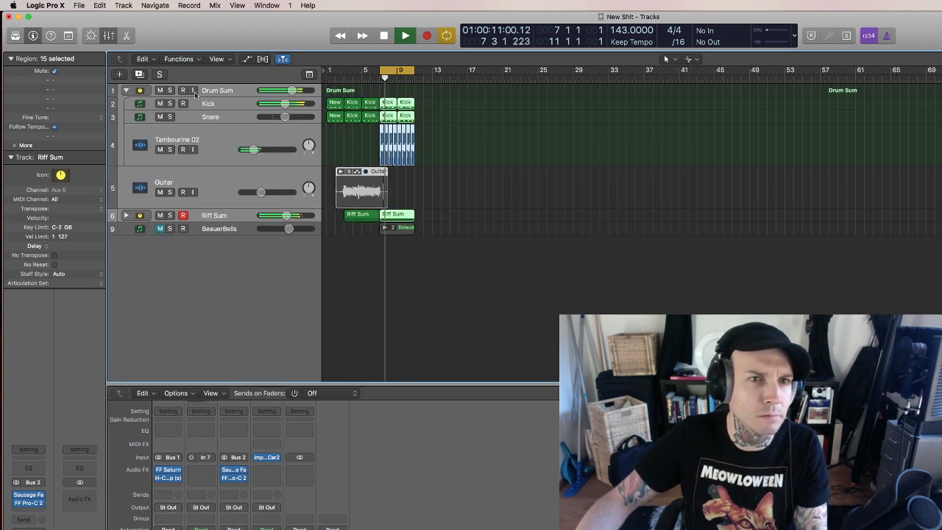
{"action": "left_click", "coordinate": [240, 140]}
{"action": "left_click_drag", "start_coordinate": [253, 149], "coordinate": [252, 149]}
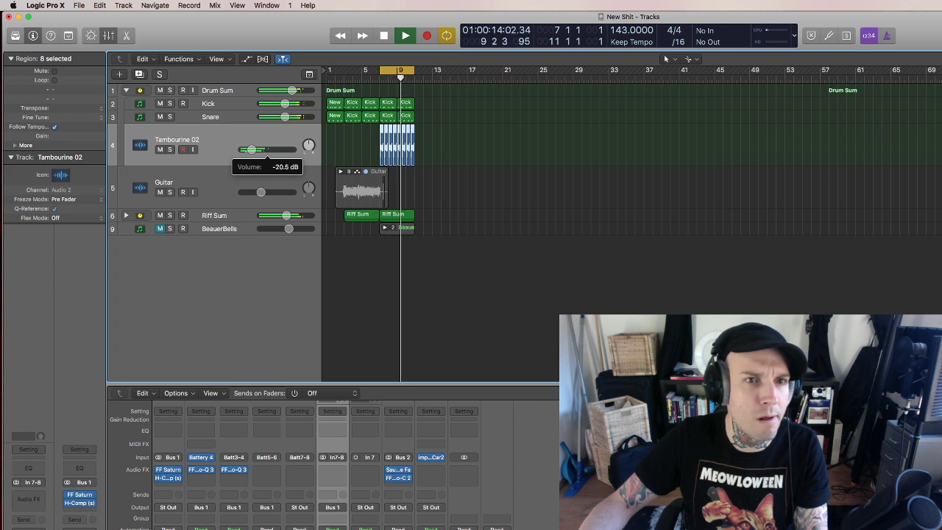
{"action": "left_click", "coordinate": [466, 189]}
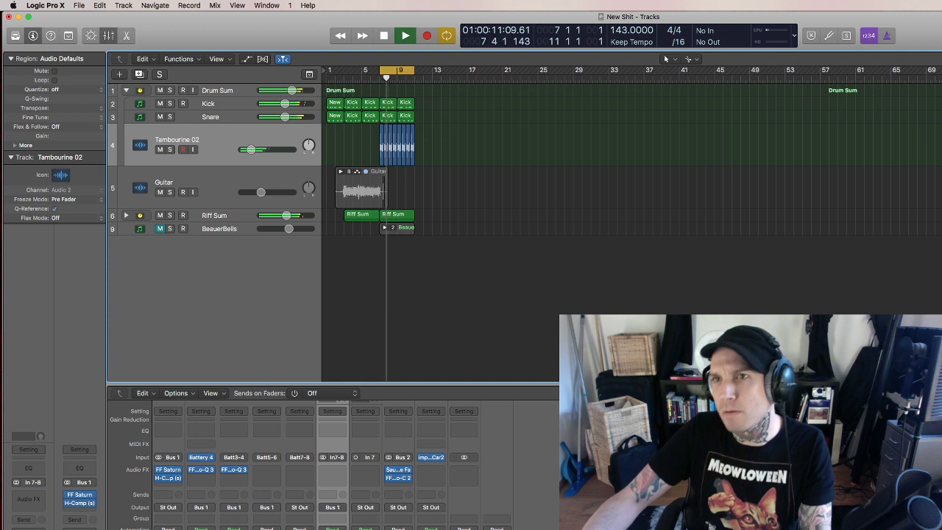
Stop playback and delete all regions on the Tambourine 02 track.
{"action": "key", "text": "super+Right"}
{"action": "key", "text": "space"}
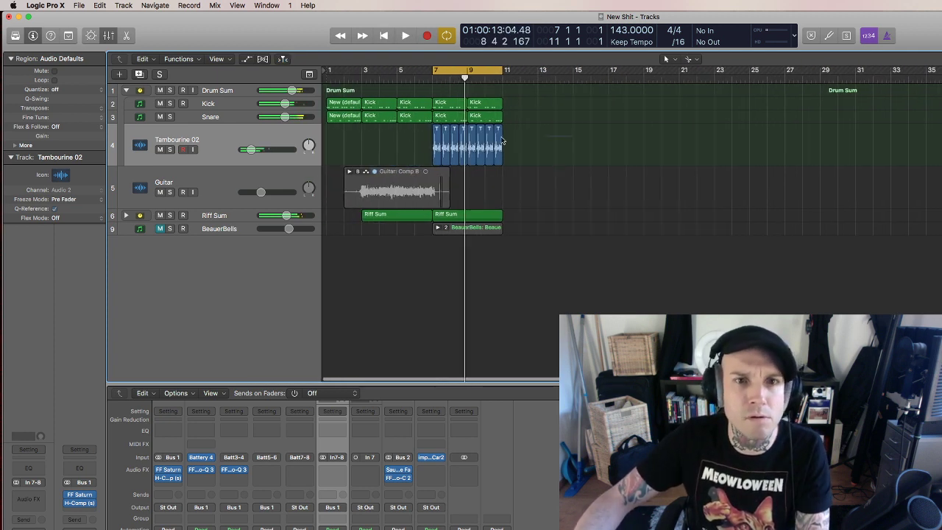
{"action": "left_click_drag", "start_coordinate": [503, 141], "coordinate": [412, 157]}
{"action": "key", "text": "Delete"}
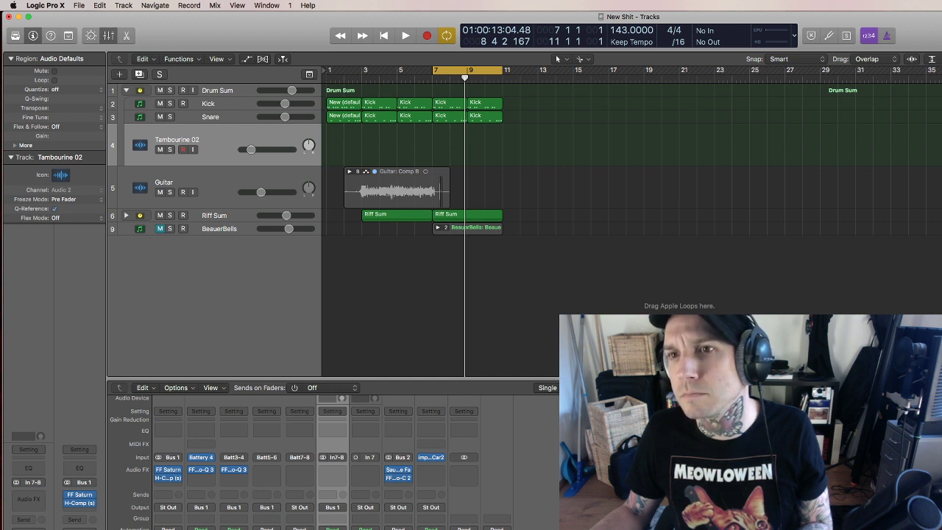
Place the Remix Shaker 06 loop across bars 7 to 11 on the emptied drum track and set its volume to -3.3 dB.
{"action": "left_click_drag", "start_coordinate": [941, 151], "coordinate": [481, 154]}
{"action": "key", "text": "space"}
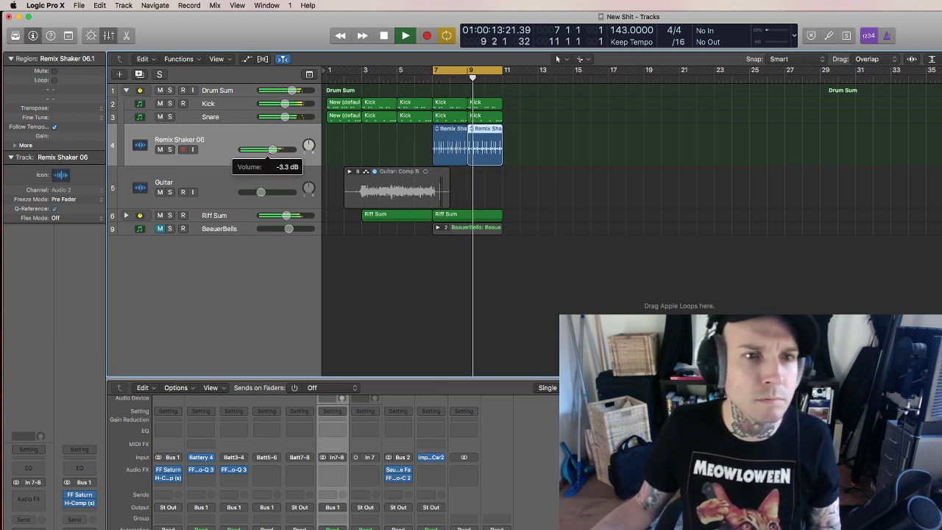
{"action": "left_click", "coordinate": [648, 235]}
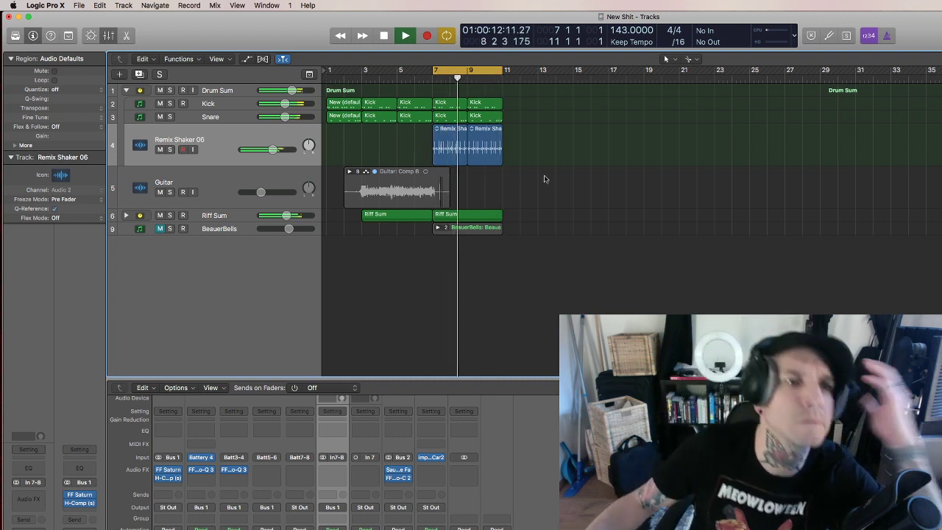
Insert FF Pro-Q 3 on Remix Shaker 06 with a low cut at about 1158 Hz and a 12 dB/oct high cut at 30000 Hz.
{"action": "left_click", "coordinate": [28, 499]}
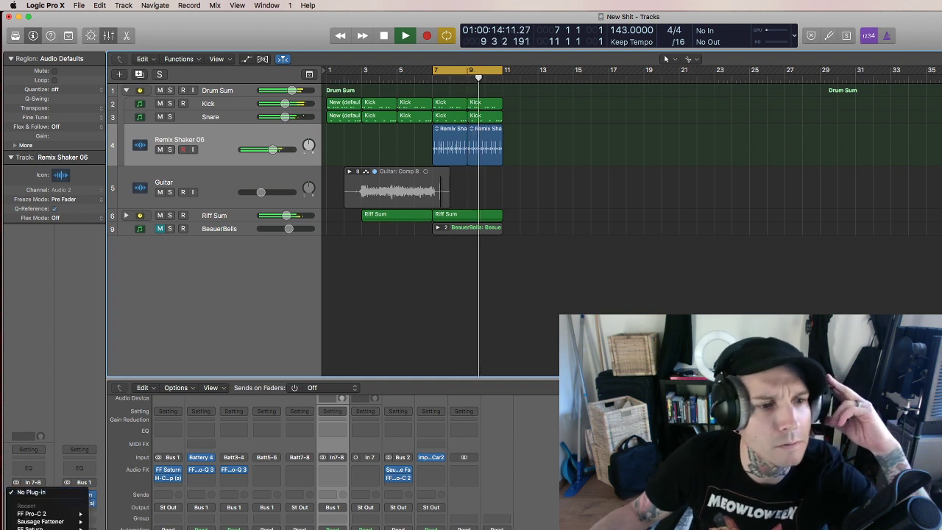
{"action": "left_click", "coordinate": [243, 246]}
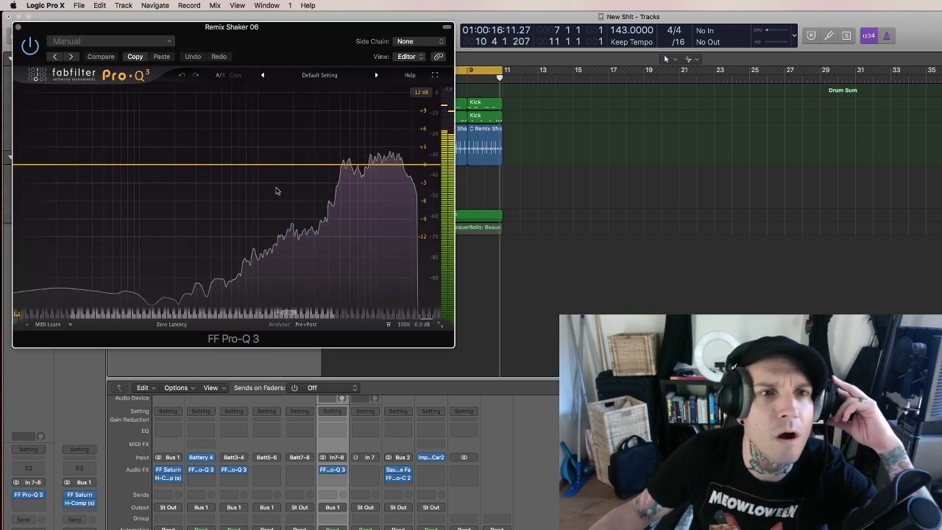
{"action": "left_click", "coordinate": [263, 164]}
{"action": "left_click", "coordinate": [177, 281]}
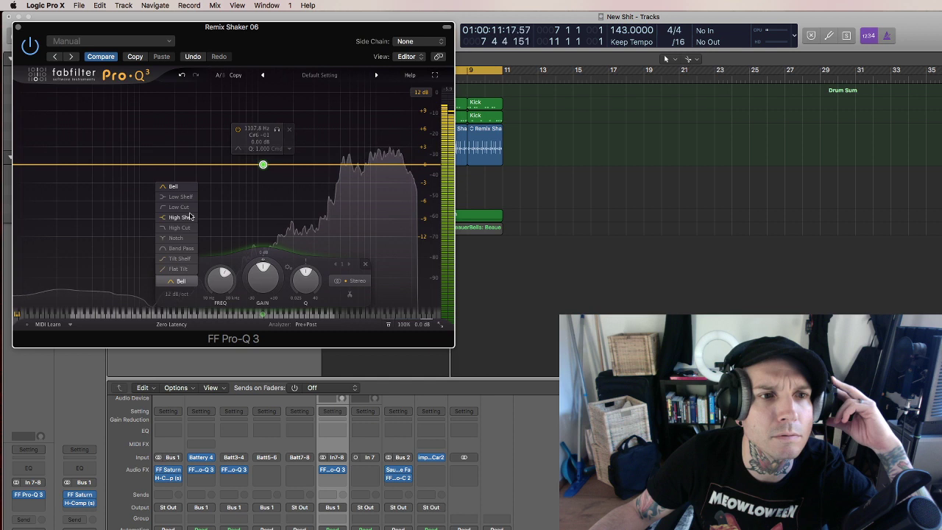
{"action": "left_click", "coordinate": [177, 207]}
{"action": "left_click", "coordinate": [411, 166]}
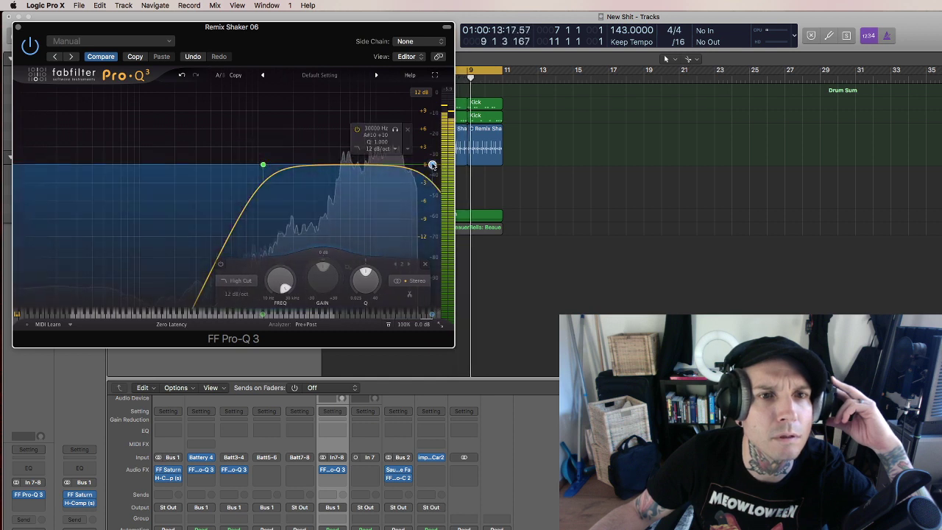
{"action": "left_click", "coordinate": [17, 28]}
Add FF Pro-C 2 after the shaker's EQ with the threshold at about -18.74 dB, and close its window.
{"action": "left_click", "coordinate": [34, 508]}
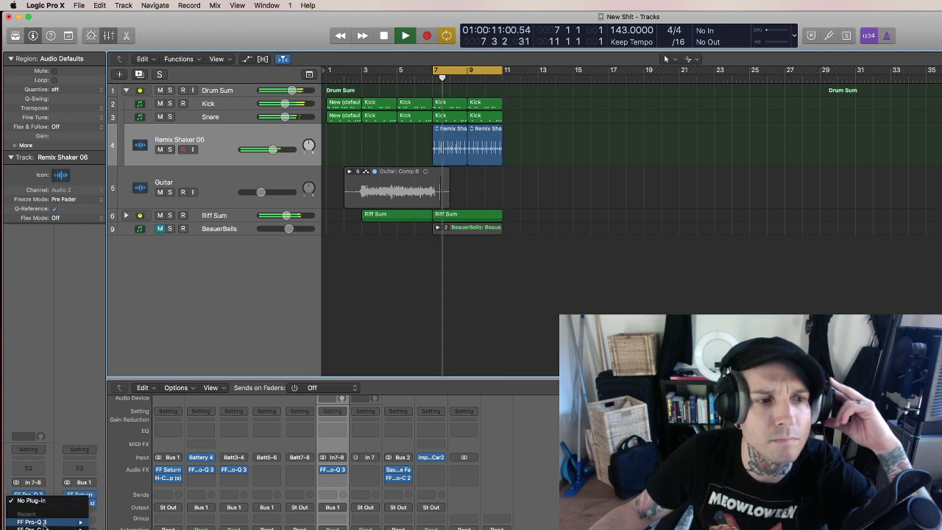
{"action": "mouse_move", "coordinate": [37, 522]}
{"action": "left_click", "coordinate": [107, 528]}
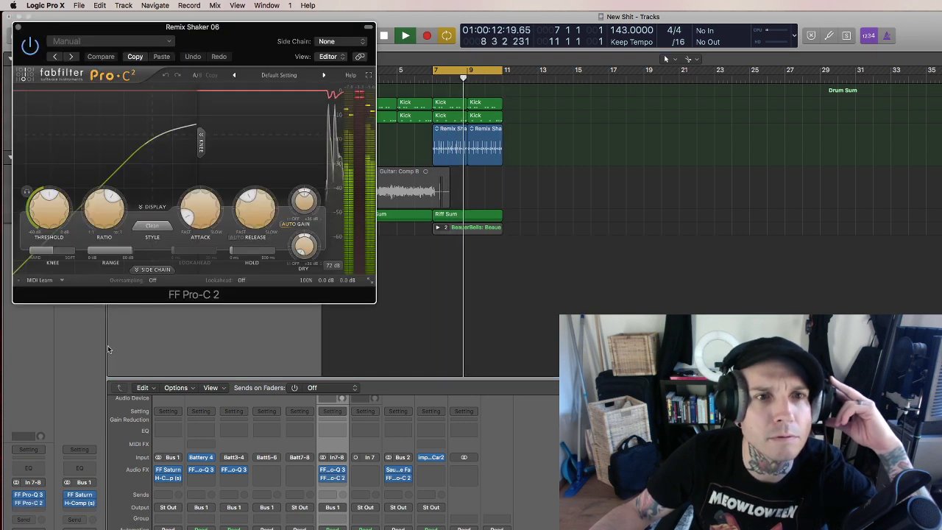
{"action": "left_click_drag", "start_coordinate": [66, 197], "coordinate": [67, 193]}
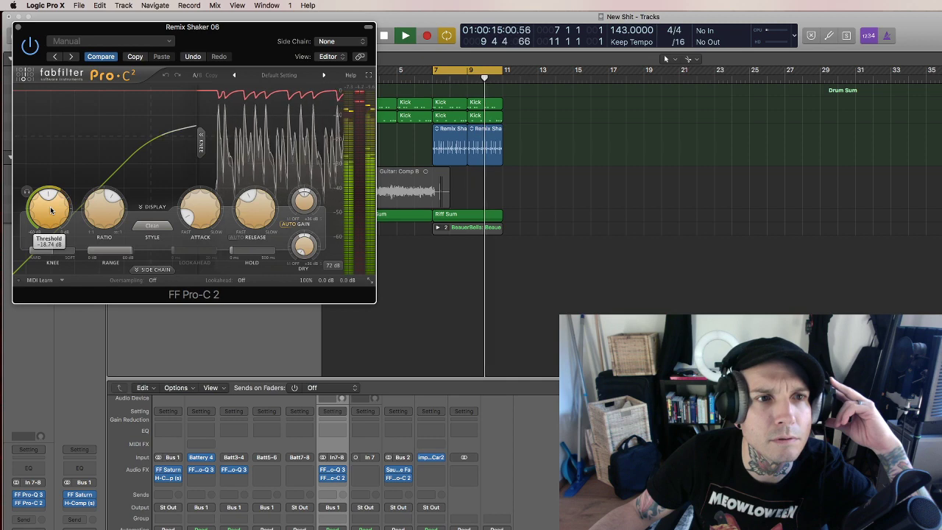
{"action": "key", "text": "super+w"}
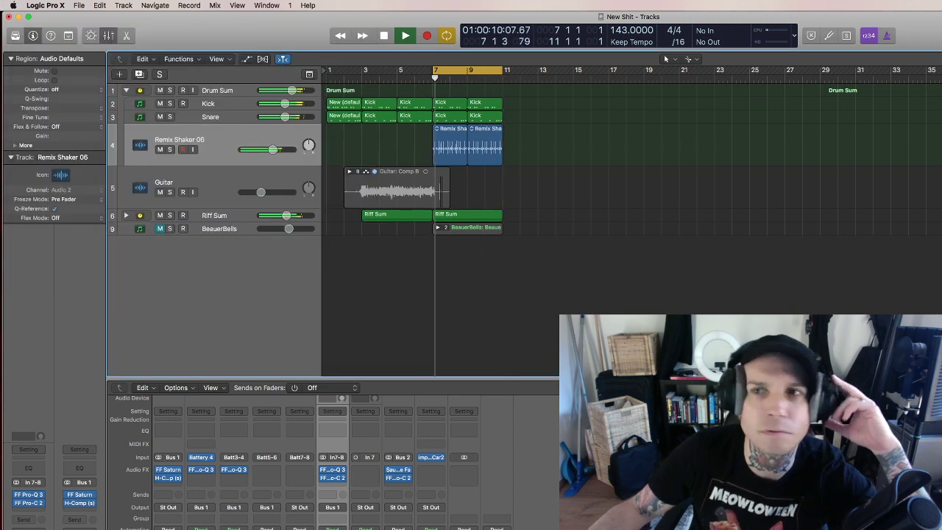
Solo the Remix Shaker 06 track and listen to the loop from bar 7.
{"action": "key", "text": "super+Right"}
{"action": "key", "text": "super+Right"}
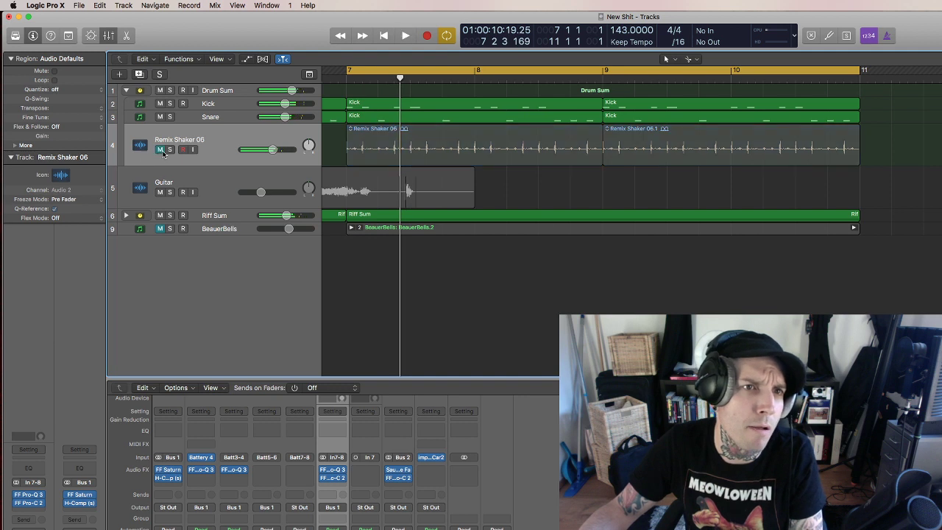
{"action": "left_click", "coordinate": [169, 149]}
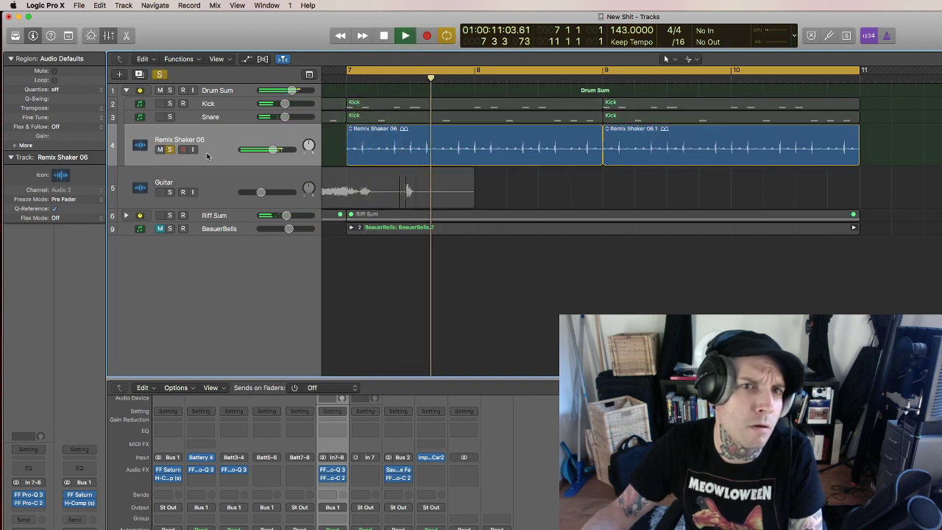
{"action": "key", "text": "Return"}
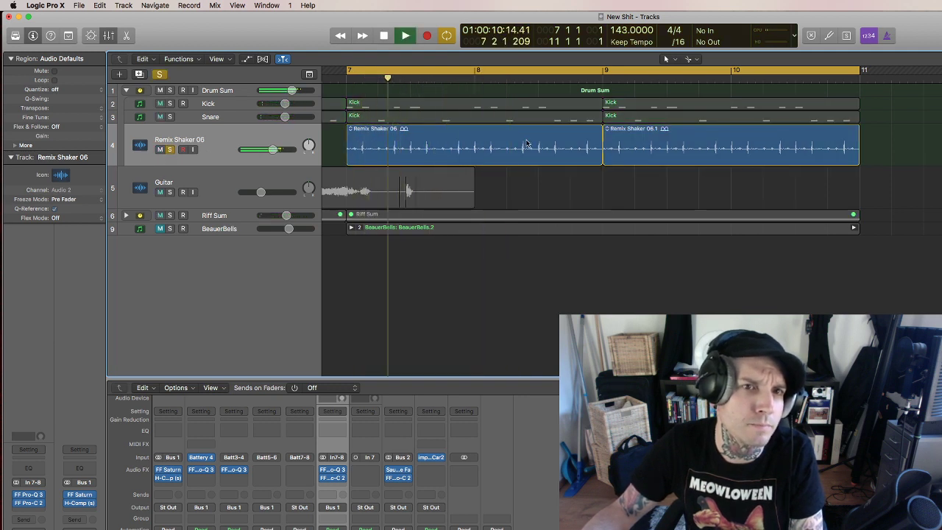
Cut a single-hit slice from the Remix Shaker 06 loop around beat 2 of bar 7 and delete the rest of the loop.
{"action": "key", "text": "Return"}
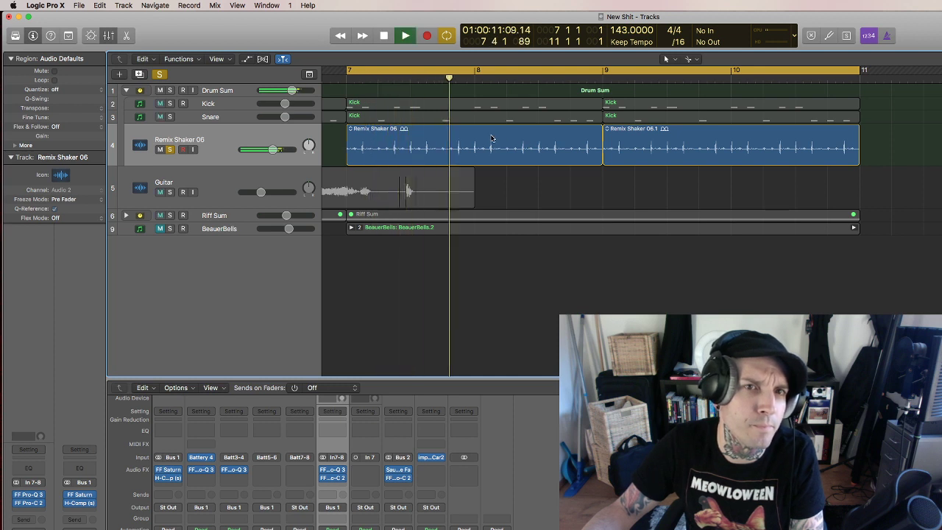
{"action": "key", "text": "space"}
{"action": "left_click", "coordinate": [379, 152]}
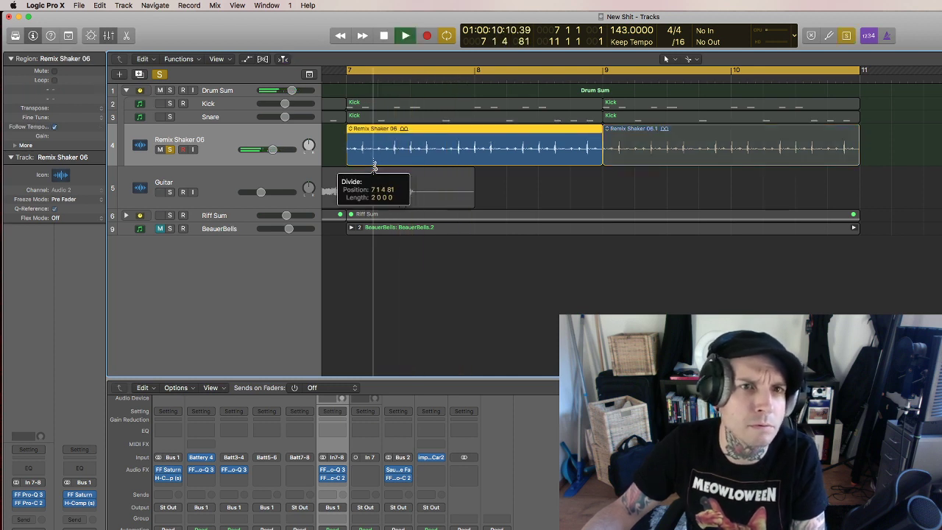
{"action": "left_click_drag", "start_coordinate": [404, 160], "coordinate": [394, 159]}
{"action": "key", "text": "Delete"}
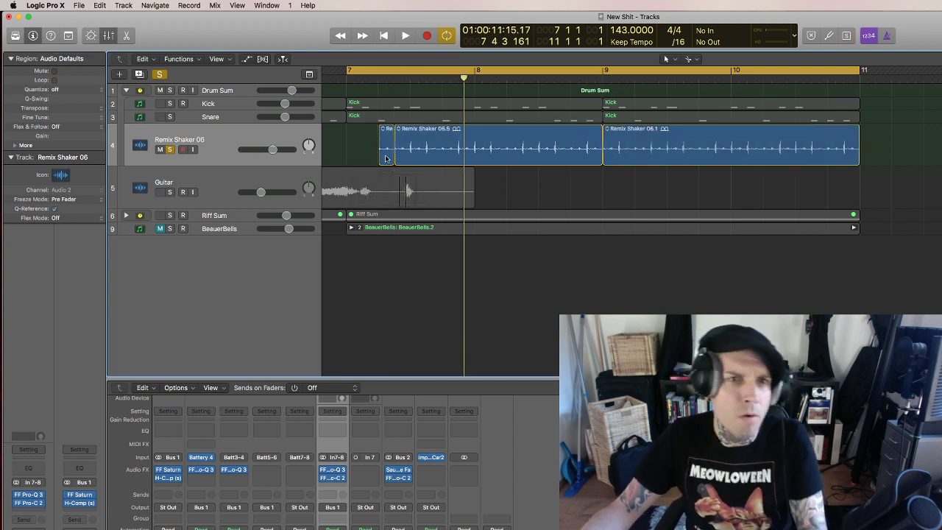
{"action": "left_click", "coordinate": [411, 154]}
{"action": "key", "text": "Delete"}
{"action": "left_click", "coordinate": [602, 150]}
{"action": "key", "text": "Delete"}
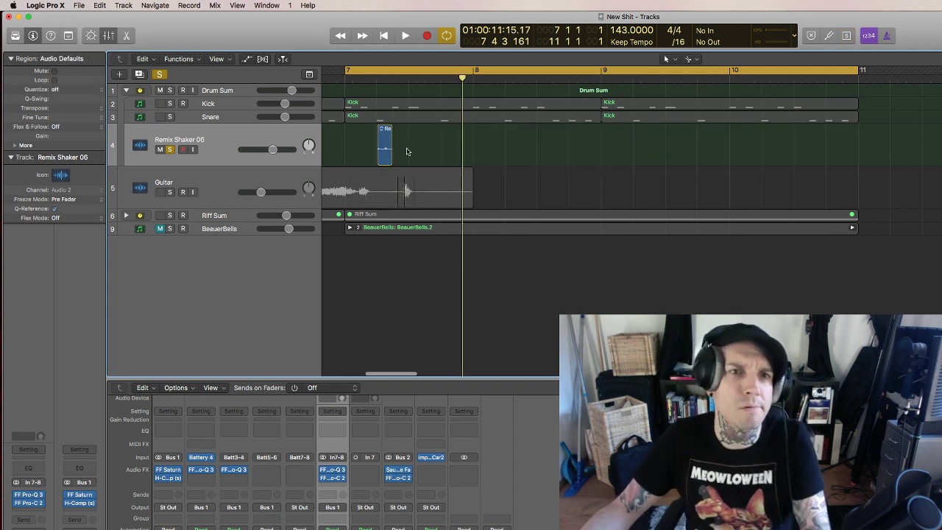
Move the shaker slice to bar 7, repeat it with 10 copies, and audition it with the full mix unsoloed.
{"action": "left_click_drag", "start_coordinate": [382, 160], "coordinate": [354, 160]}
{"action": "key", "text": "super+r"}
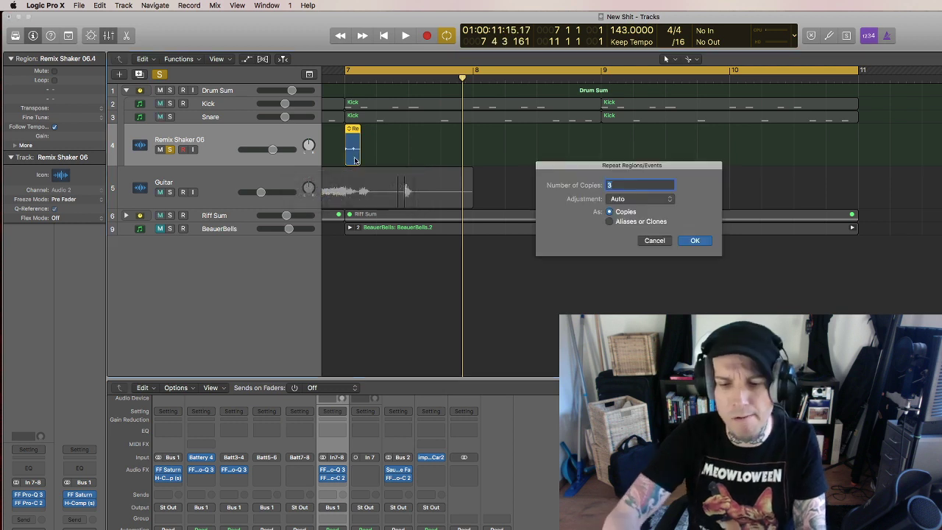
{"action": "type", "text": "10"}
{"action": "key", "text": "Return"}
{"action": "key", "text": "space"}
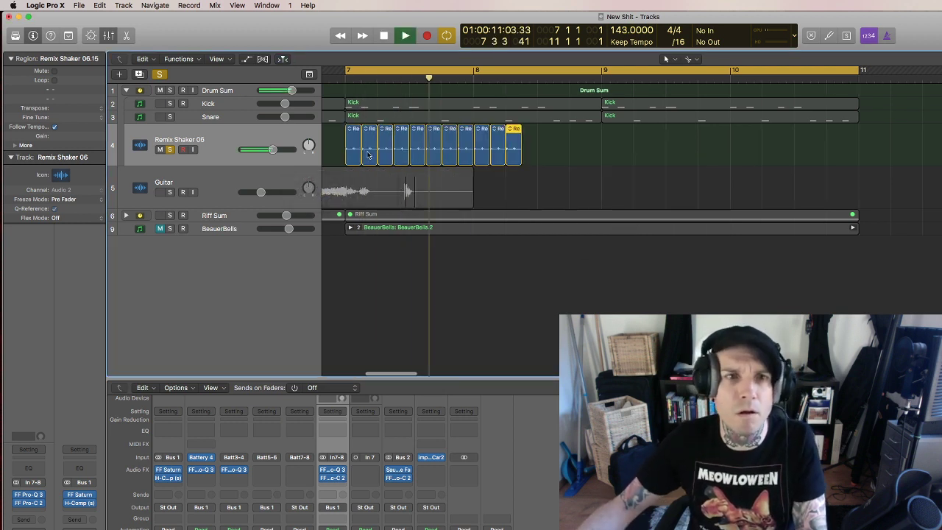
{"action": "left_click", "coordinate": [350, 74]}
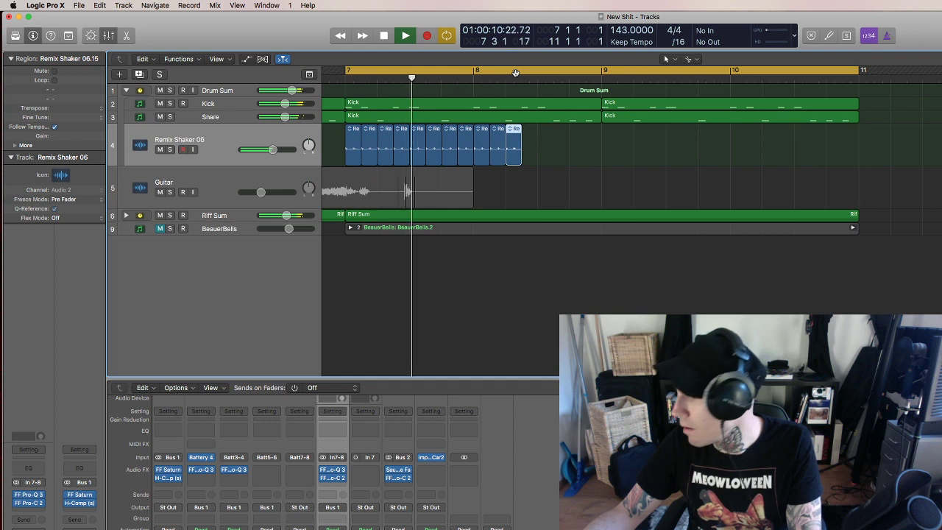
{"action": "key", "text": "space"}
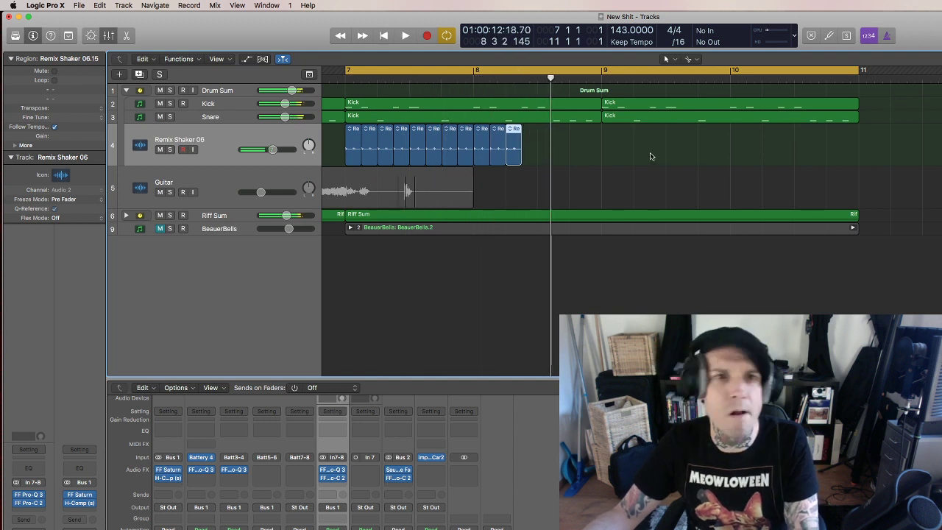
Copy the repeated shaker slices onward until they fill the track up to bar 11, and play the result.
{"action": "mouse_move", "coordinate": [546, 151]}
{"action": "left_mouse_down"}
{"action": "mouse_move", "coordinate": [349, 148]}
{"action": "mouse_move", "coordinate": [529, 153]}
{"action": "left_mouse_up"}
{"action": "key", "text": "super+z"}
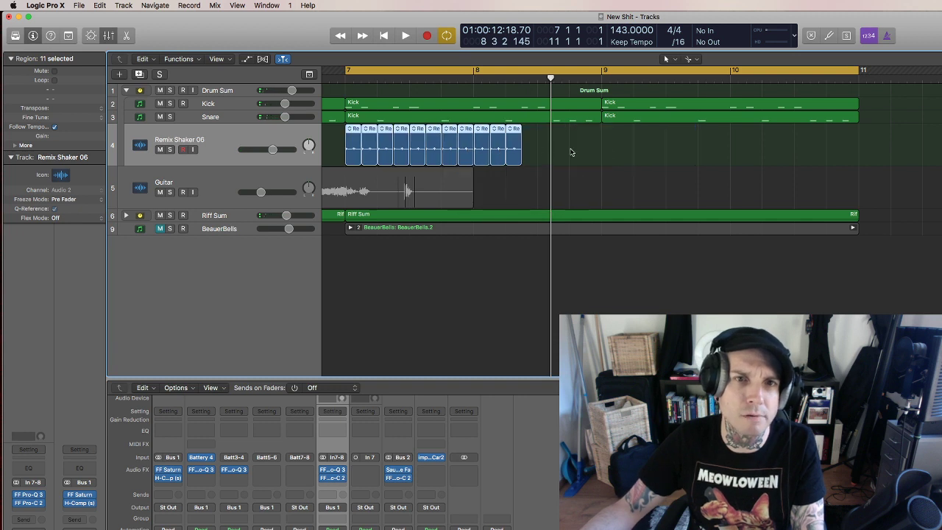
{"action": "left_click_drag", "start_coordinate": [607, 152], "coordinate": [531, 157]}
{"action": "left_click_drag", "start_coordinate": [793, 138], "coordinate": [706, 159]}
{"action": "left_click_drag", "start_coordinate": [847, 154], "coordinate": [800, 158]}
{"action": "key", "text": "space"}
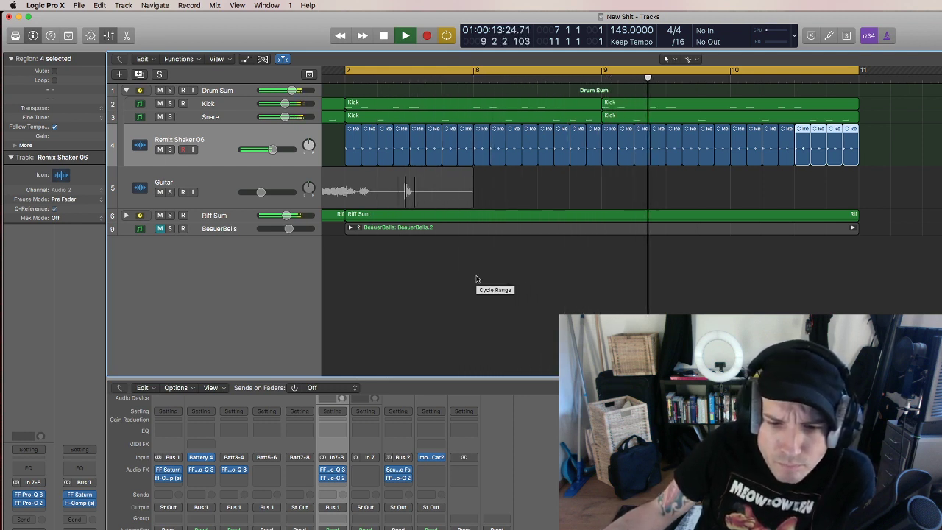
Unmute the BeauerBells track and lower its volume slightly.
{"action": "left_click", "coordinate": [160, 229]}
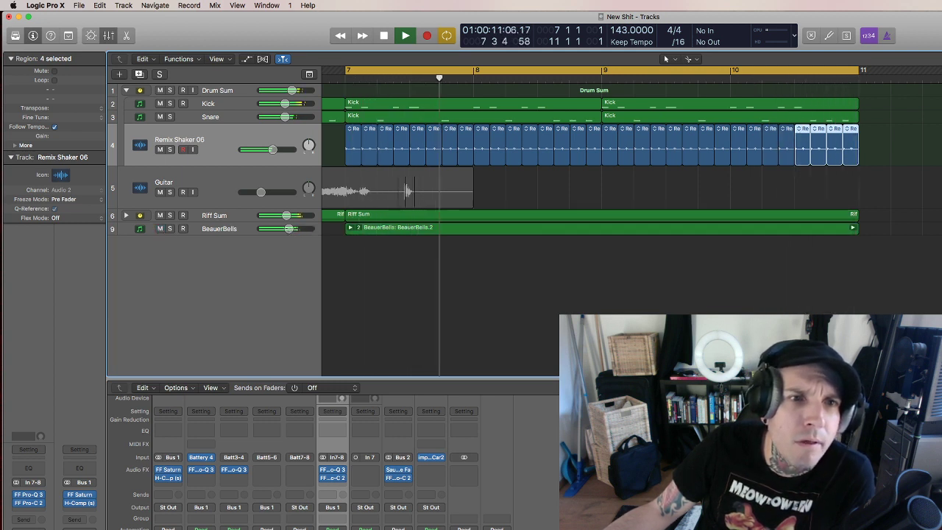
{"action": "left_click_drag", "start_coordinate": [289, 229], "coordinate": [274, 234]}
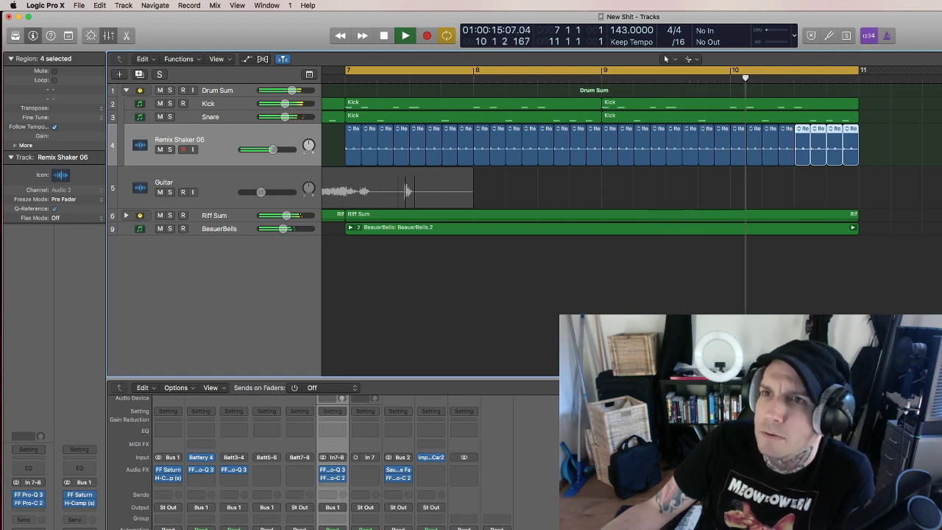
Delete the Guitar track with its Comp B recording.
{"action": "key", "text": "super+Left"}
{"action": "key", "text": "super+Left"}
{"action": "key", "text": "super+Left"}
{"action": "key", "text": "super+Left"}
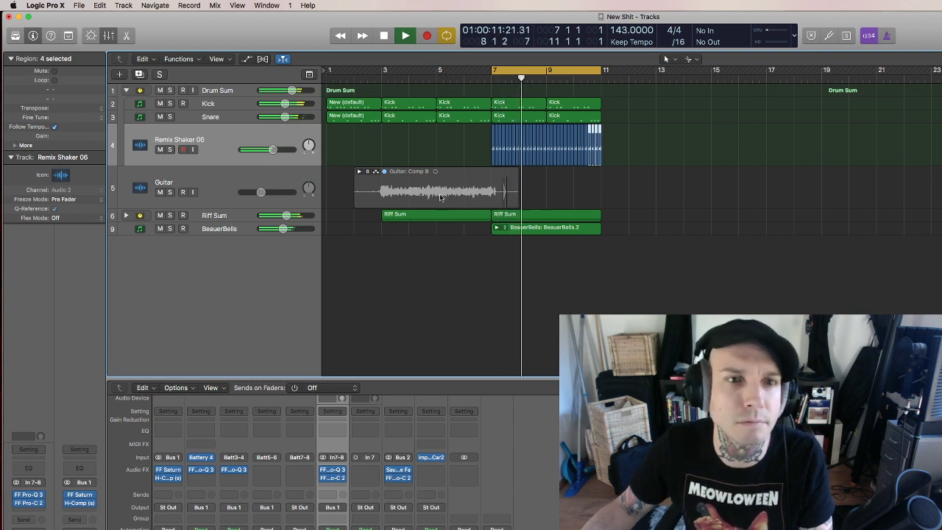
{"action": "right_click", "coordinate": [228, 183]}
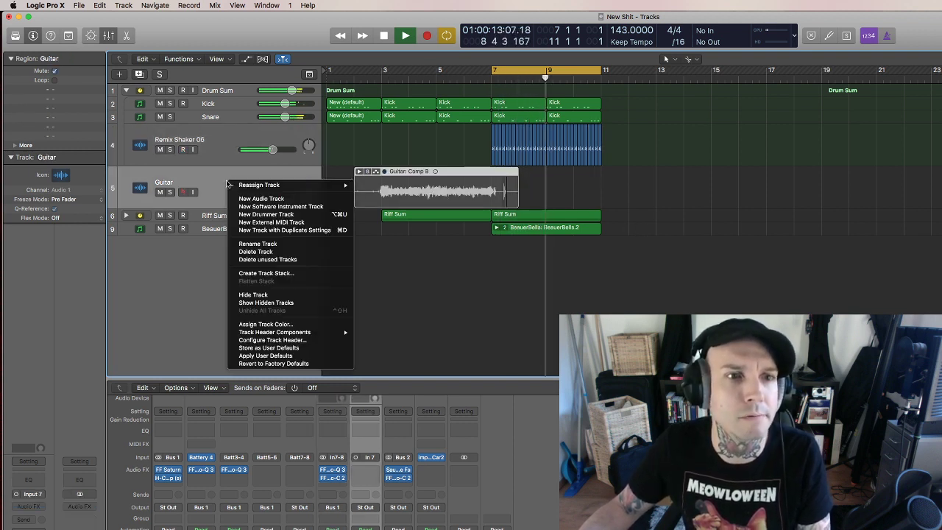
{"action": "left_click", "coordinate": [256, 251]}
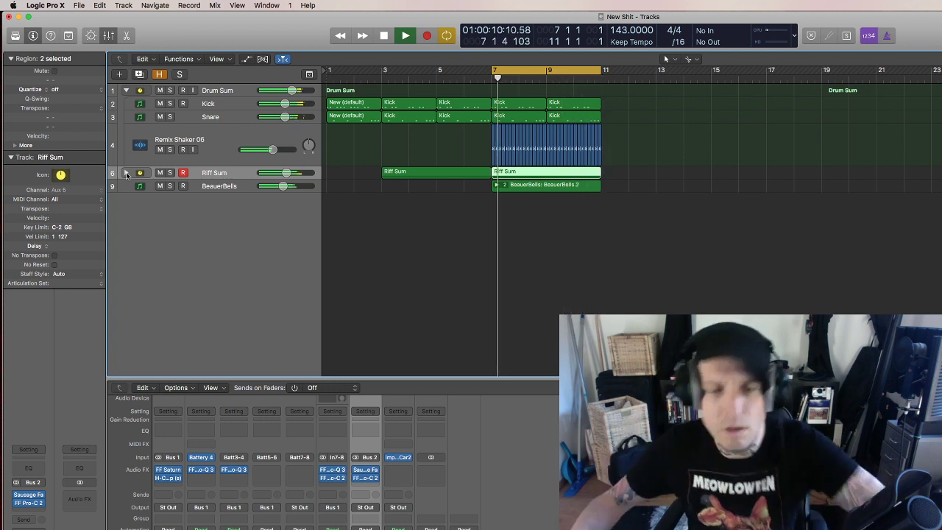
Copy the kick, snare, shaker and both bass riff regions from bars 7–11 to bars 11–15, and loop playback over the copied section.
{"action": "left_click", "coordinate": [384, 72]}
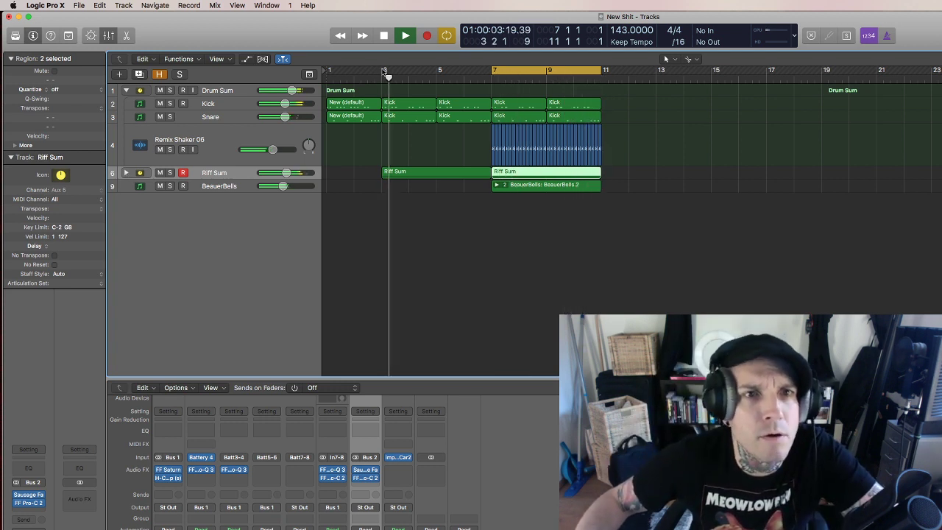
{"action": "left_click_drag", "start_coordinate": [384, 73], "coordinate": [493, 73]}
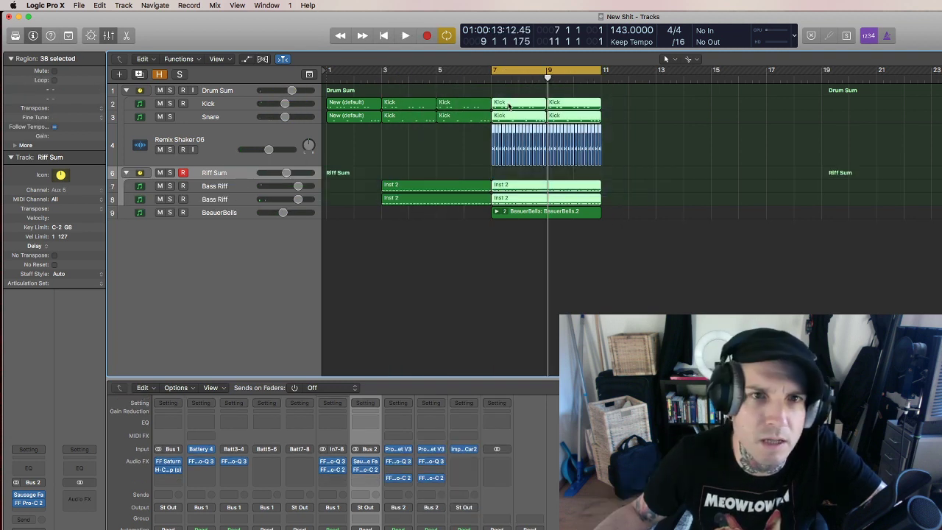
{"action": "left_click_drag", "start_coordinate": [508, 106], "coordinate": [619, 105]}
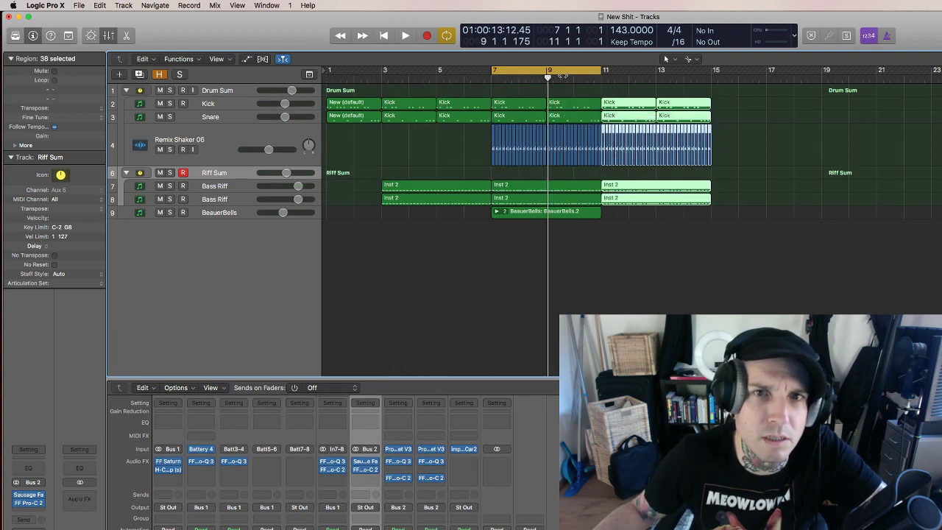
{"action": "left_click_drag", "start_coordinate": [563, 75], "coordinate": [678, 71]}
{"action": "left_click_drag", "start_coordinate": [667, 72], "coordinate": [670, 73]}
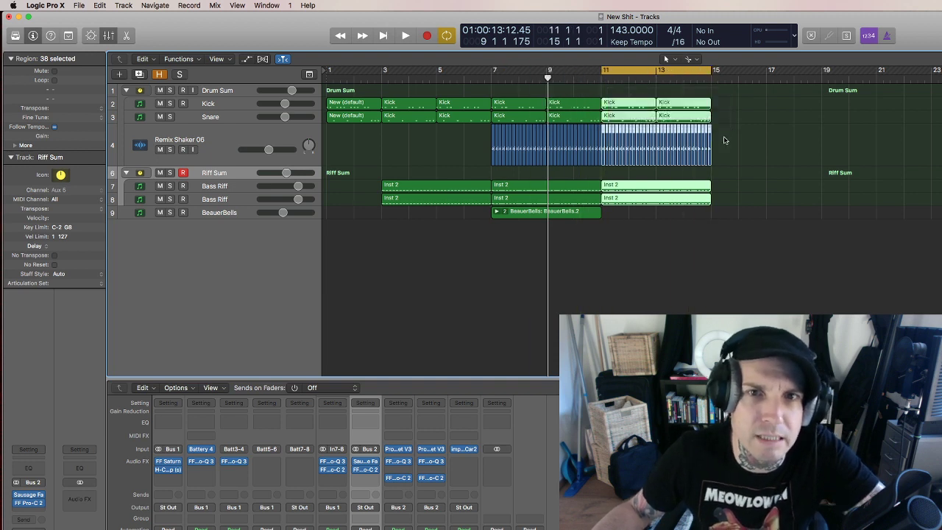
{"action": "key", "text": "space"}
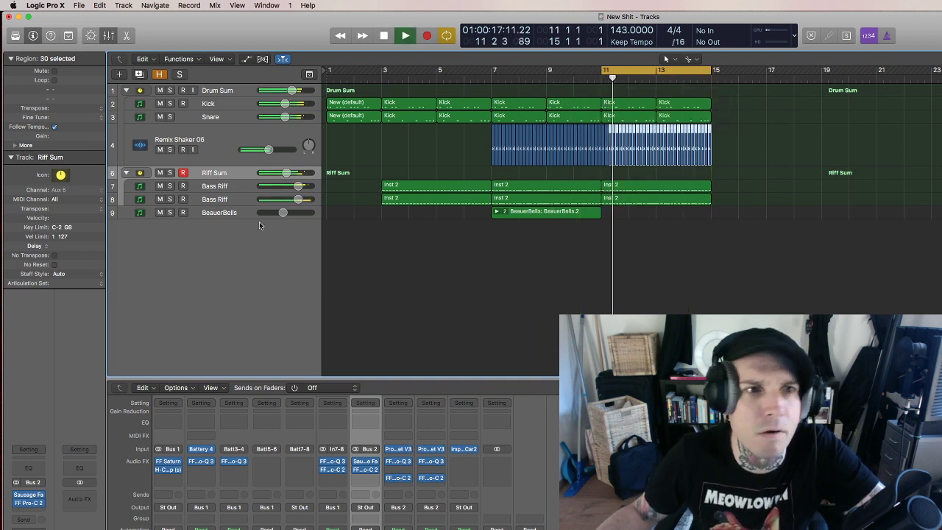
Mute the second Bass Riff track, select the first one, and listen to the section from bar 11.
{"action": "left_click", "coordinate": [160, 199]}
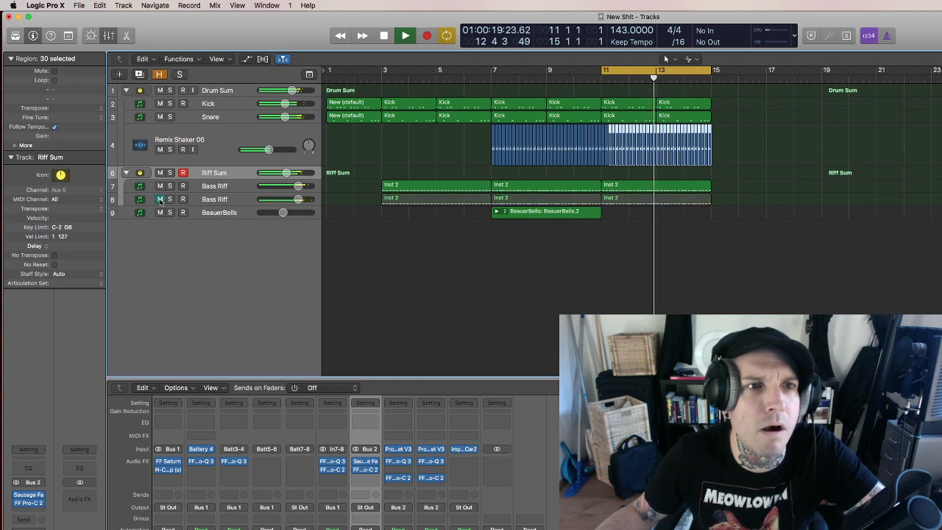
{"action": "left_click", "coordinate": [215, 187]}
{"action": "key", "text": "space"}
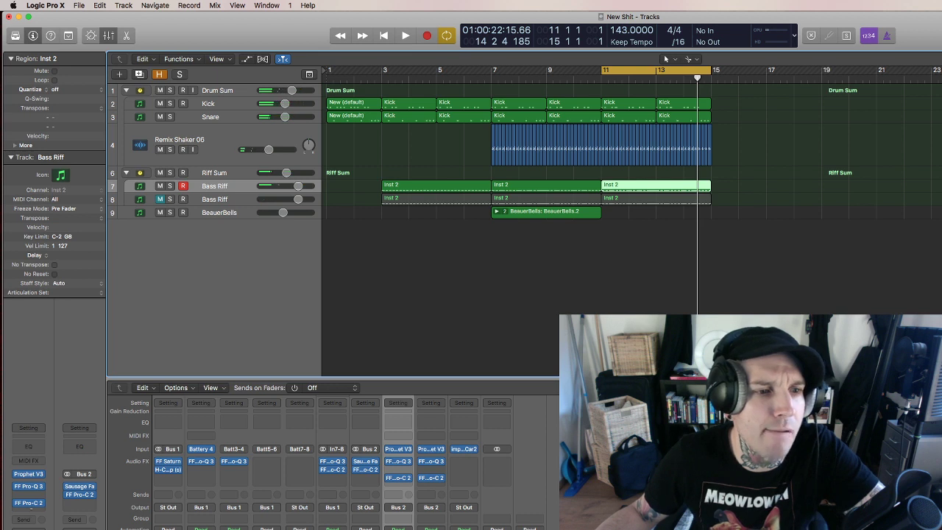
{"action": "key", "text": "space"}
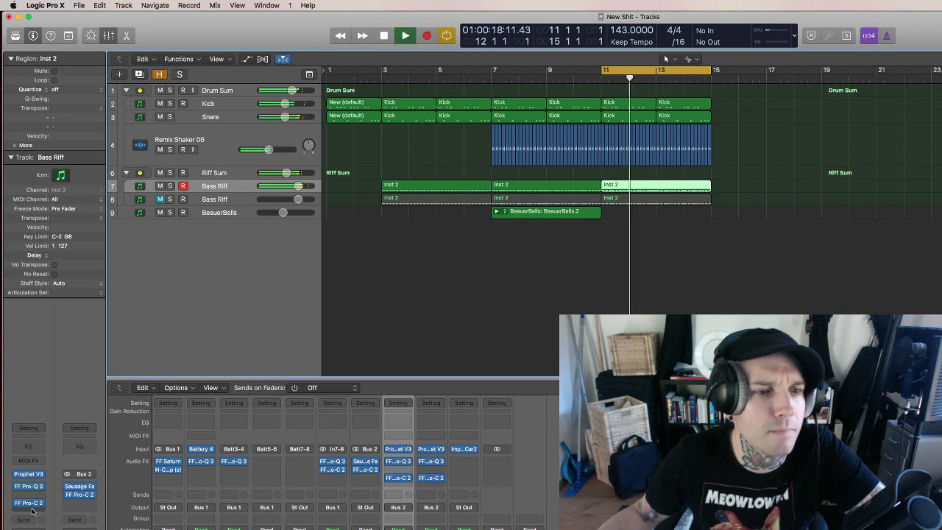
Replace Sausage Fattener on Riff Sum with Soundtoys Devil-Loc and play the section.
{"action": "left_click", "coordinate": [85, 487]}
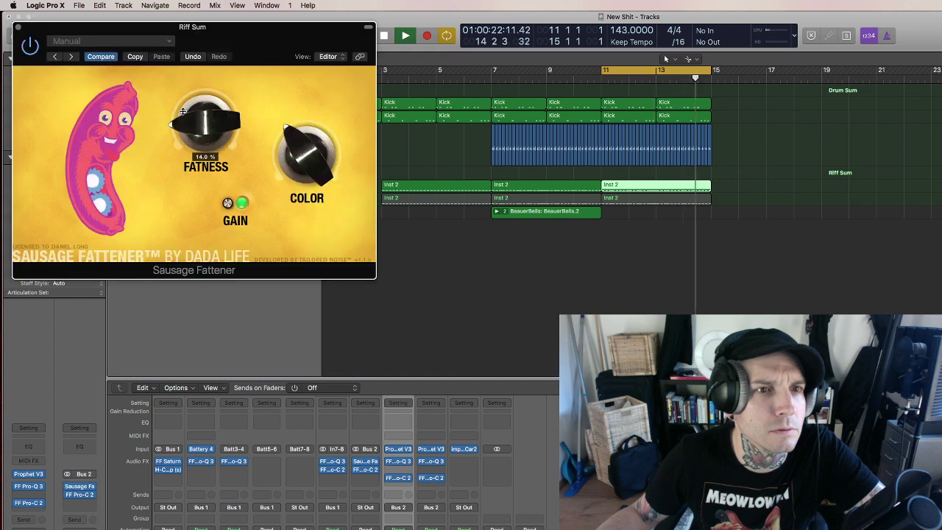
{"action": "left_click", "coordinate": [96, 489]}
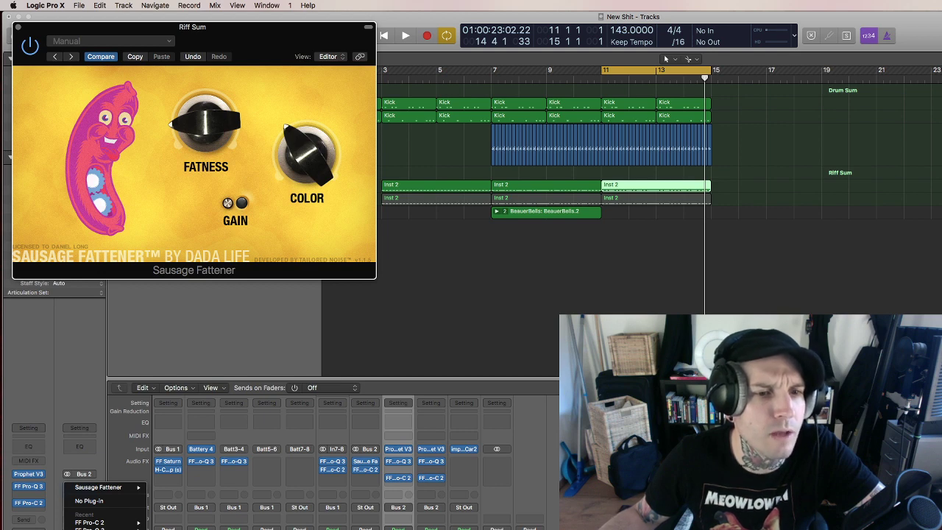
{"action": "left_click", "coordinate": [90, 522]}
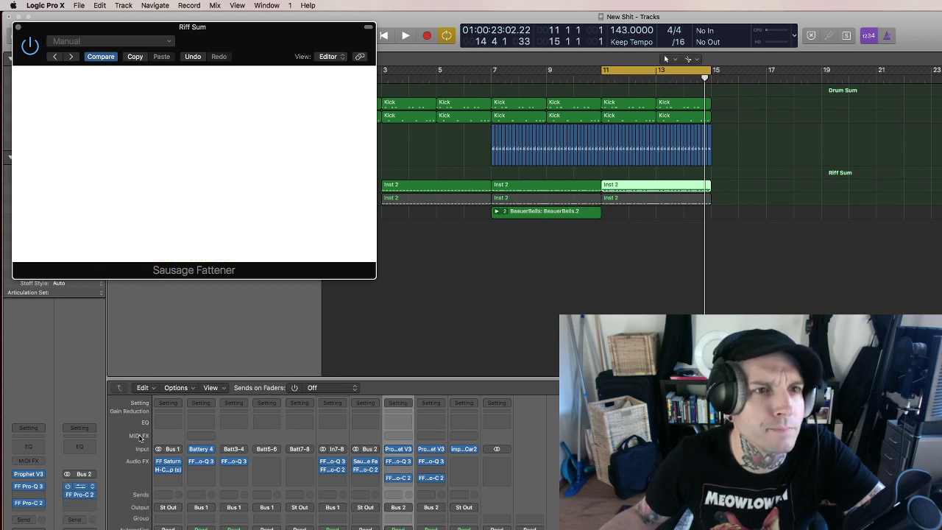
{"action": "key", "text": "space"}
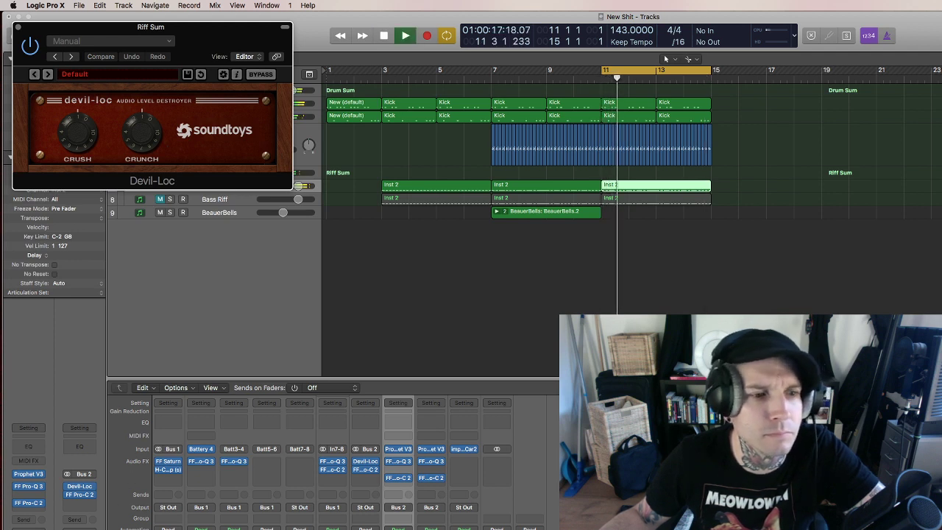
Adjust Devil-Loc's Crunch with the first Bass Riff soloed, close the plug-in, and unsolo the track.
{"action": "key", "text": "s"}
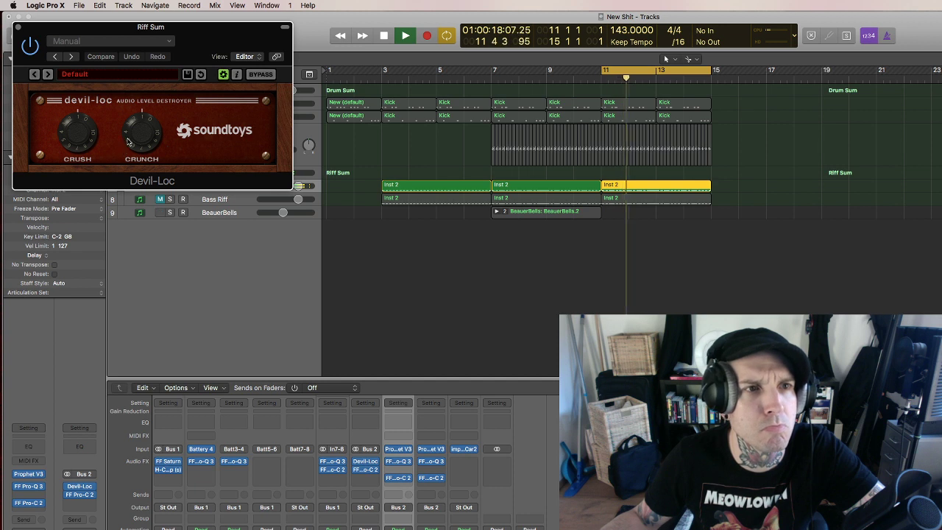
{"action": "left_click_drag", "start_coordinate": [128, 142], "coordinate": [140, 144]}
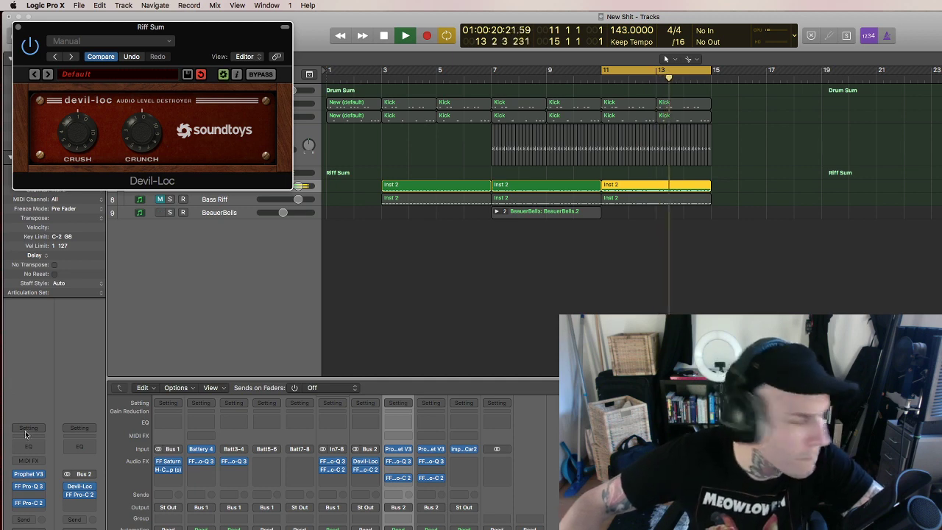
{"action": "key", "text": "super+w"}
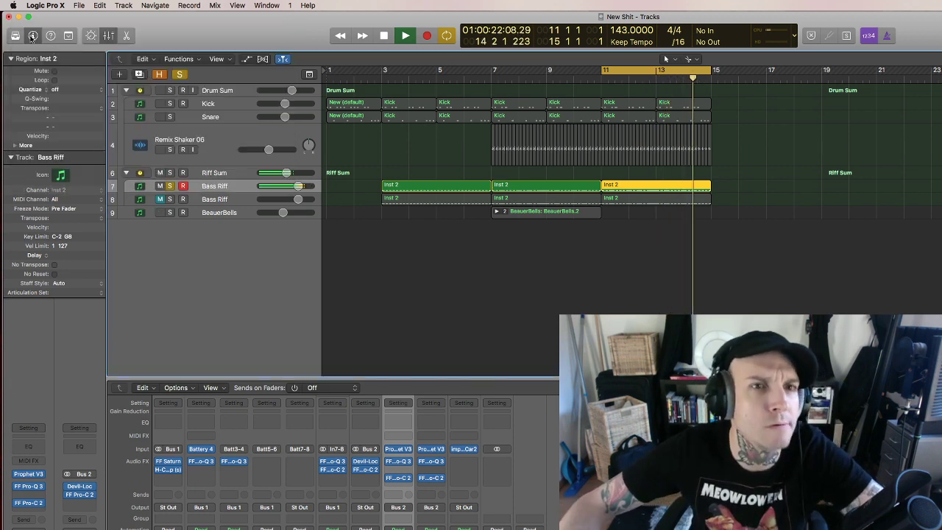
{"action": "left_click", "coordinate": [170, 186]}
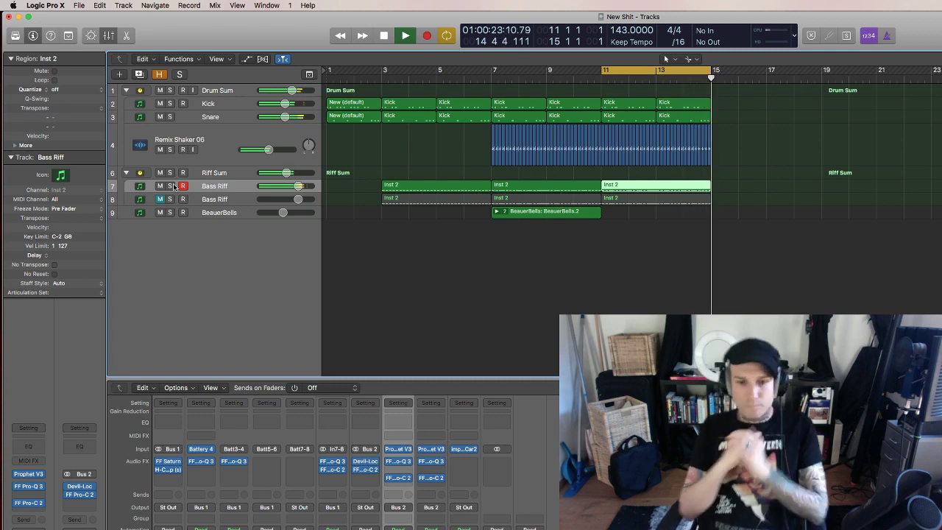
Open the first Bass Riff's region at bar 11 in the Piano Roll and rework the notes following the first two, auditioning the change.
{"action": "double_click", "coordinate": [646, 185]}
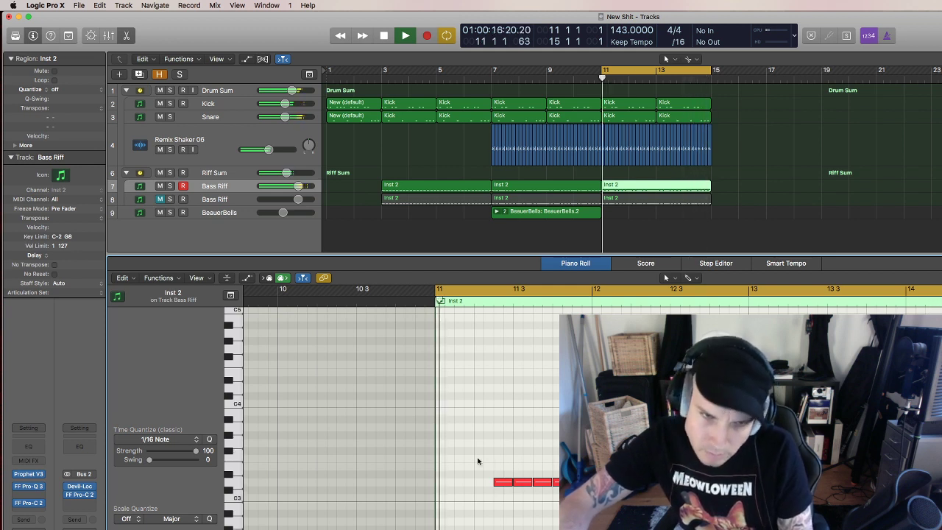
{"action": "key", "text": "space"}
{"action": "left_click_drag", "start_coordinate": [483, 456], "coordinate": [560, 493]}
{"action": "key", "text": "space"}
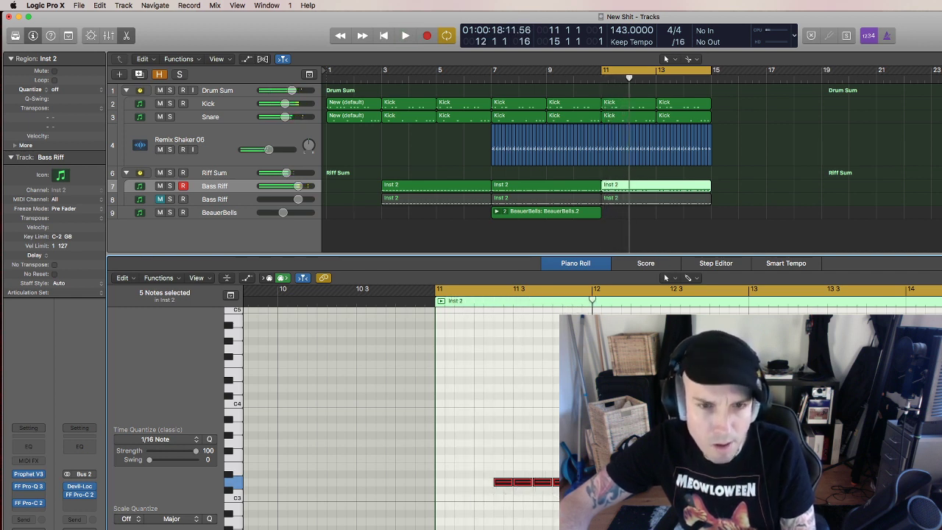
{"action": "key", "text": "space"}
{"action": "key", "text": "space"}
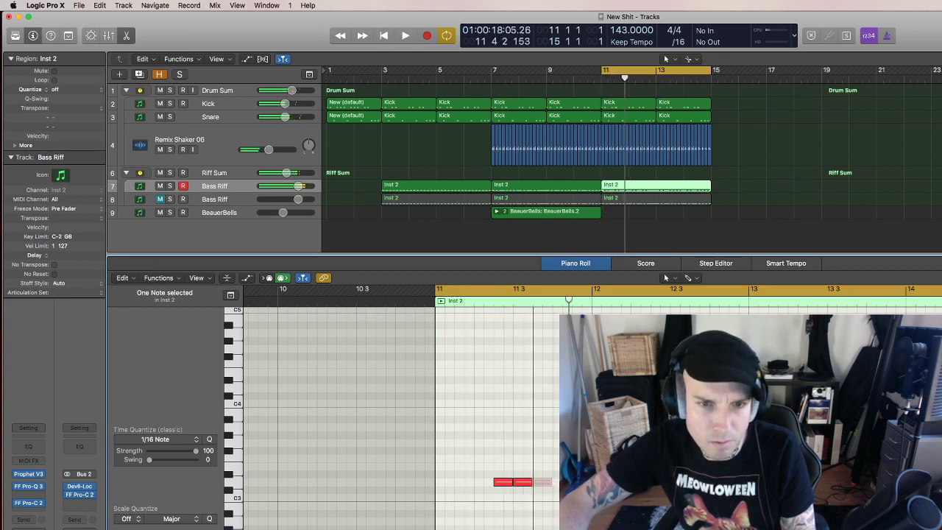
{"action": "key", "text": "space"}
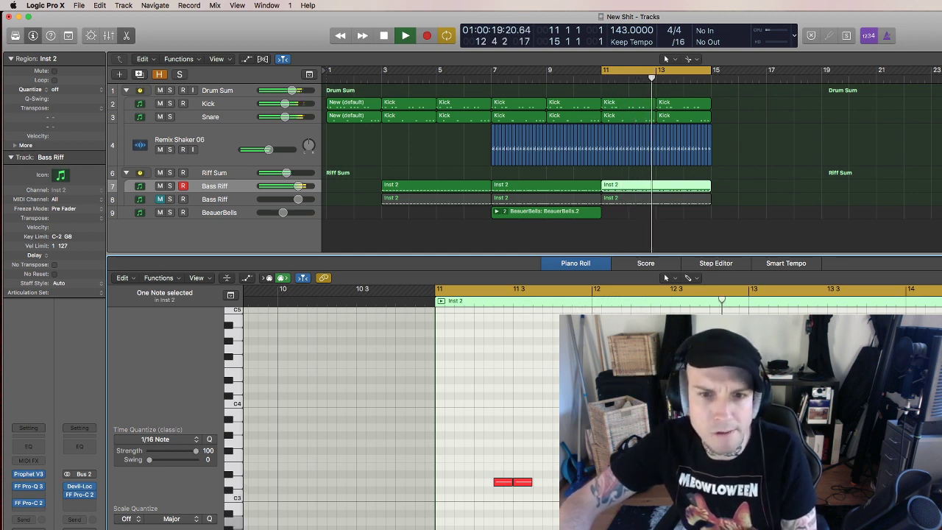
Refine further notes of the bar 11 bass riff in the Piano Roll, replaying the section between adjustments.
{"action": "key", "text": "space"}
{"action": "key", "text": "space"}
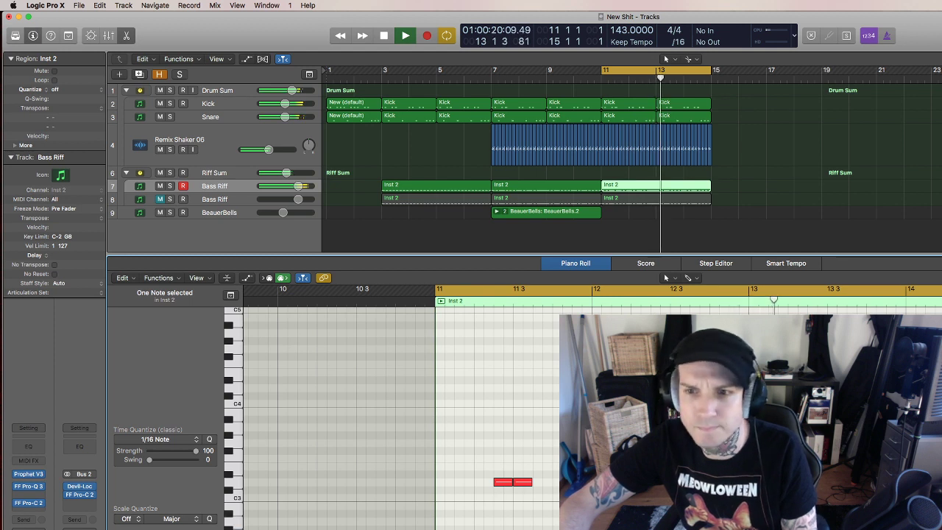
{"action": "key", "text": "space"}
{"action": "key", "text": "space"}
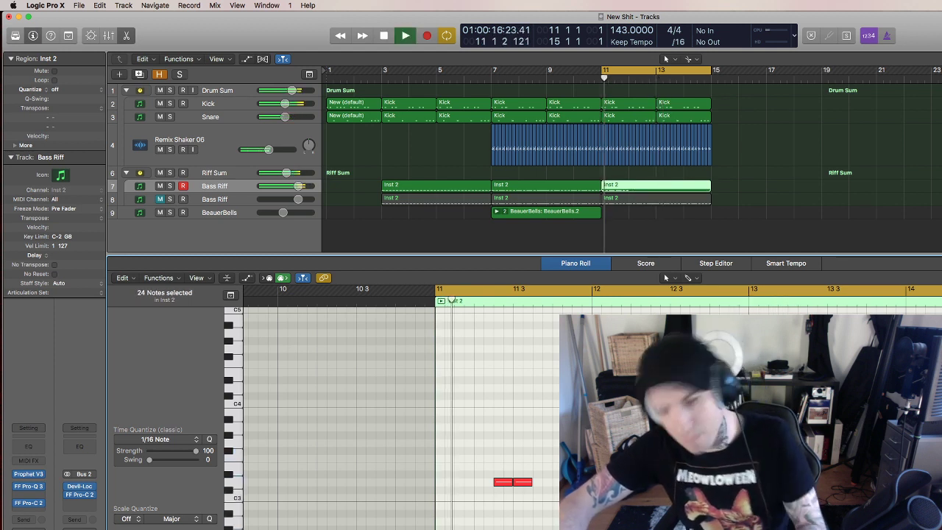
{"action": "key", "text": "space"}
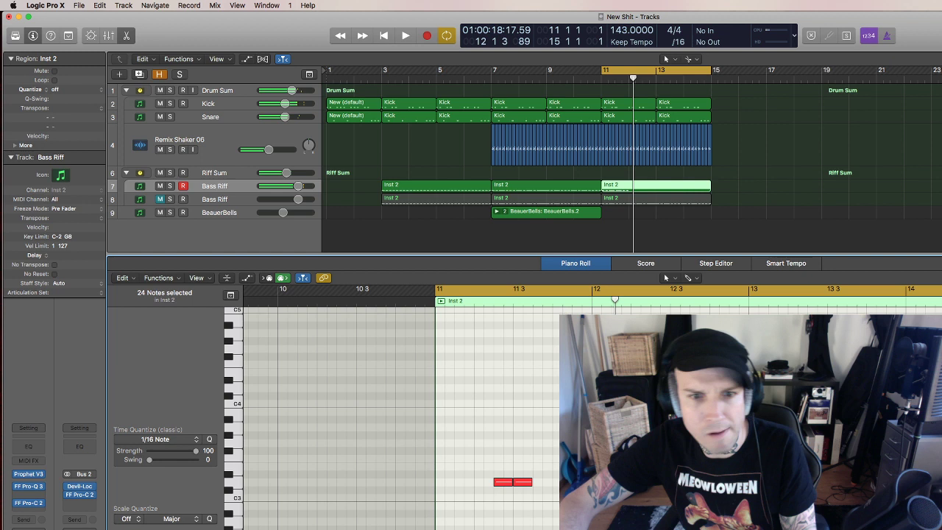
{"action": "key", "text": "space"}
{"action": "key", "text": "space"}
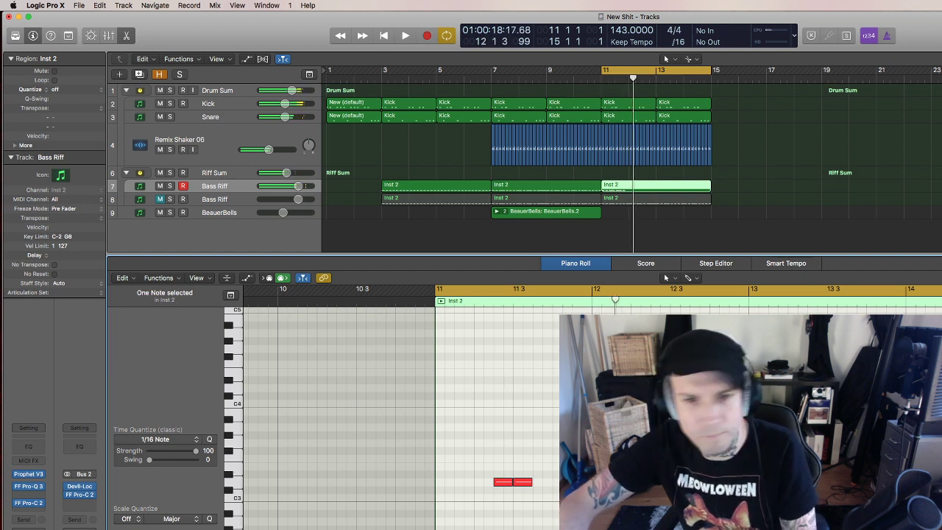
{"action": "key", "text": "space"}
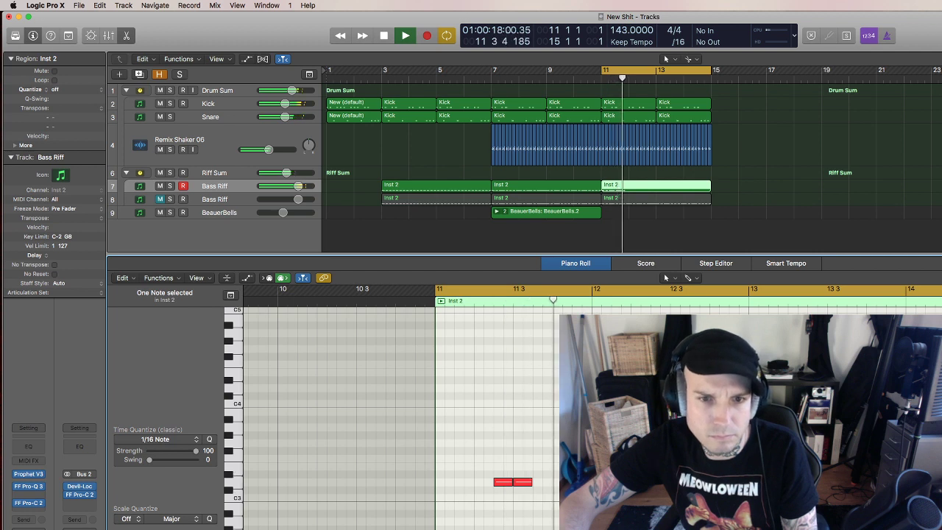
{"action": "key", "text": "space"}
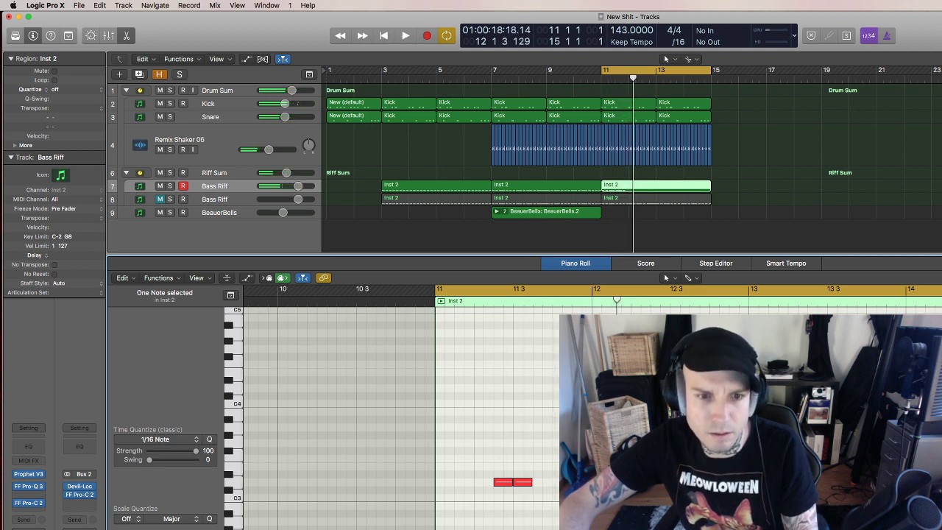
{"action": "key", "text": "space"}
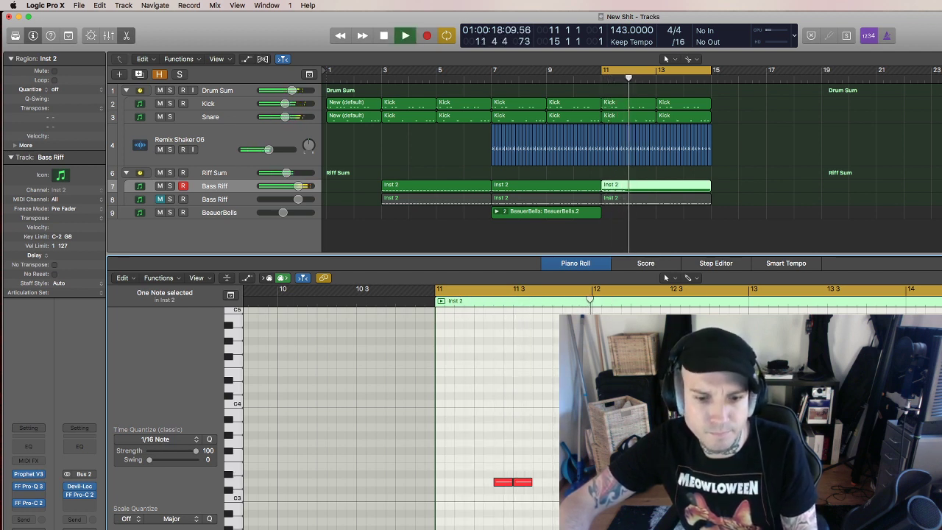
{"action": "key", "text": "space"}
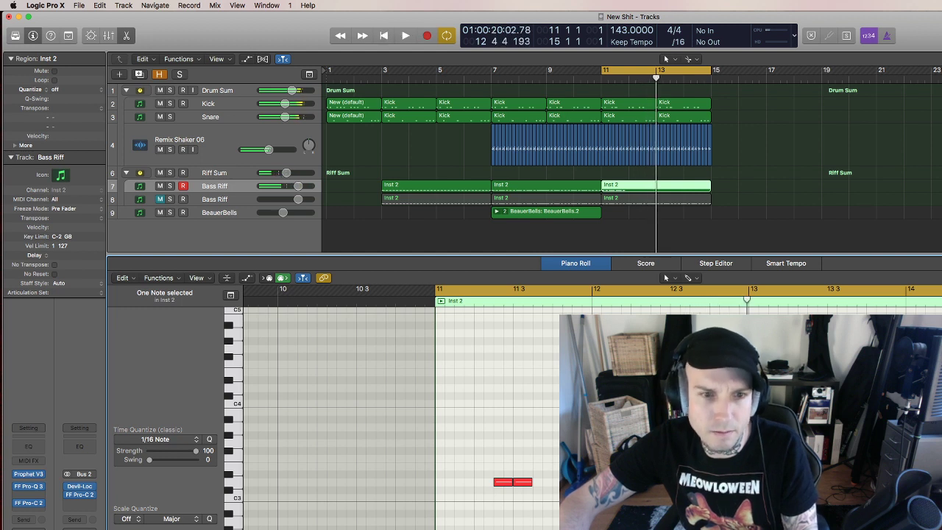
Select and adjust a group of three notes in the bass riff, then one single note, replaying the section from bar 11.
{"action": "key", "text": "Return"}
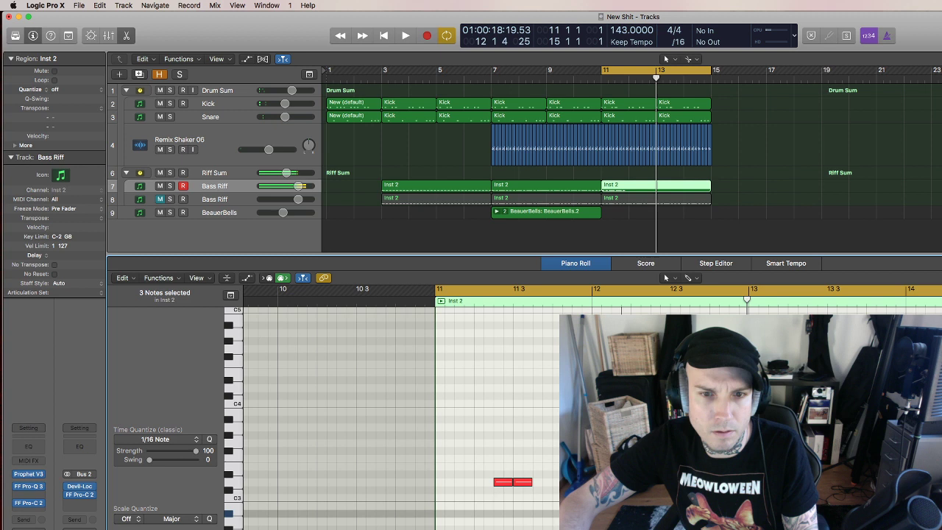
{"action": "key", "text": "space"}
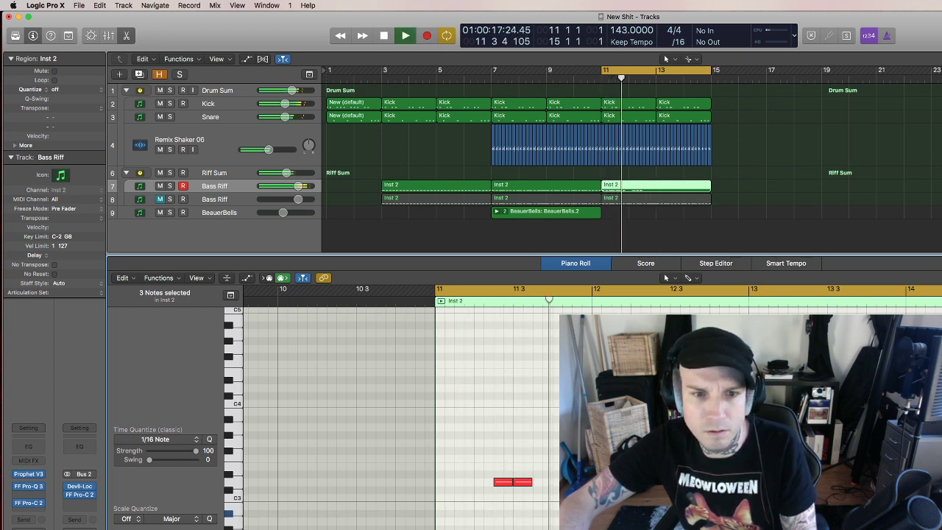
{"action": "key", "text": "space"}
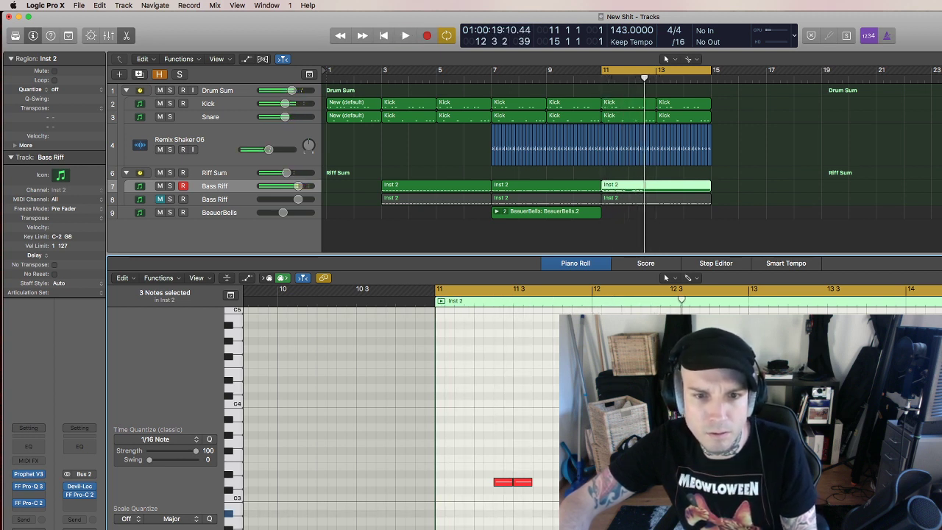
{"action": "key", "text": "space"}
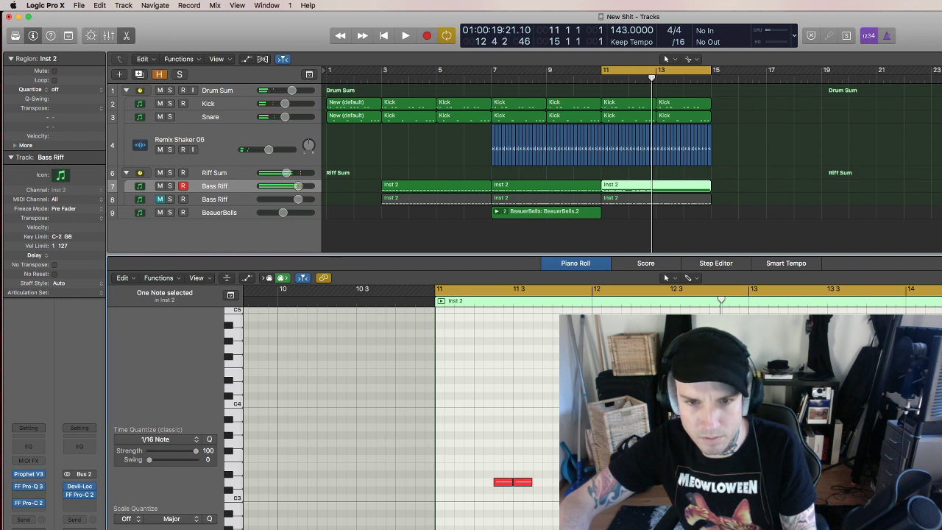
{"action": "key", "text": "space"}
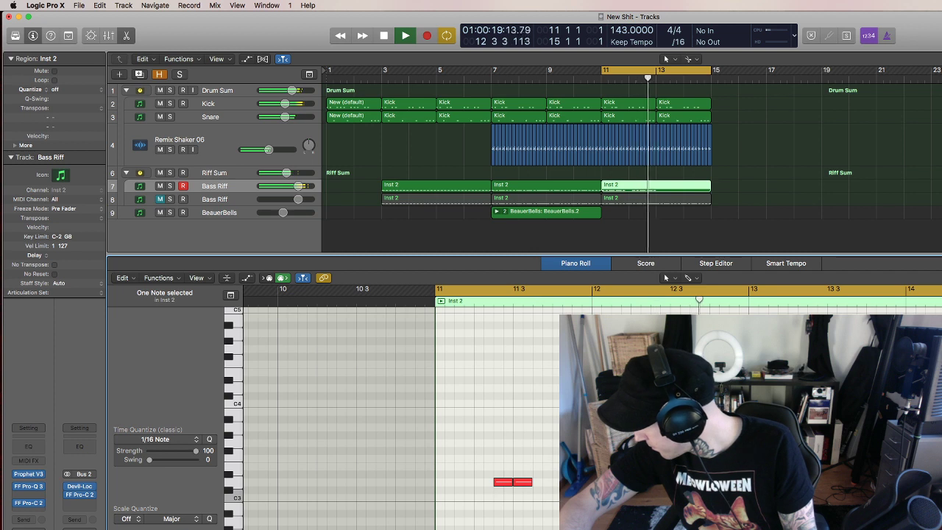
Repeat the edited group of bass riff notes within the region and listen to the section from bar 11.
{"action": "key", "text": "space"}
{"action": "left_click_drag", "start_coordinate": [582, 515], "coordinate": [382, 411]}
{"action": "key", "text": "super+r"}
{"action": "key", "text": "Return"}
{"action": "key", "text": "space"}
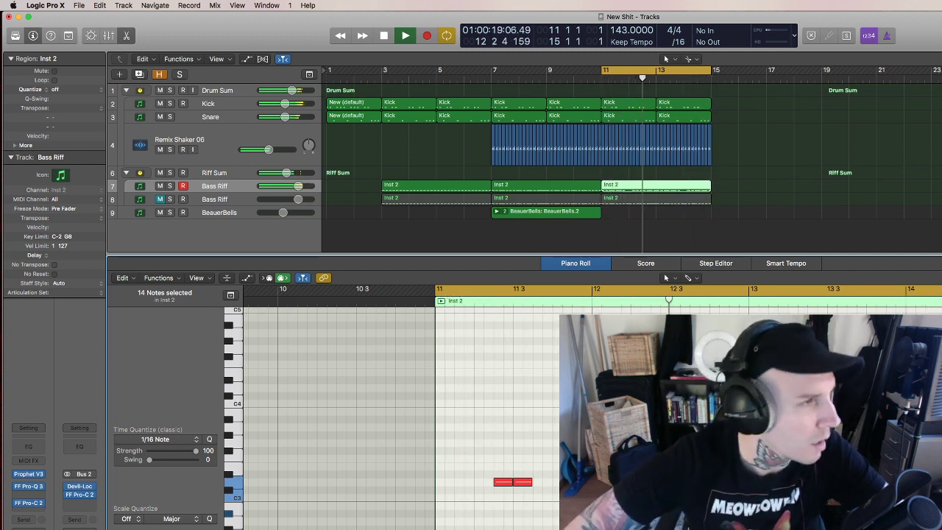
{"action": "key", "text": "space"}
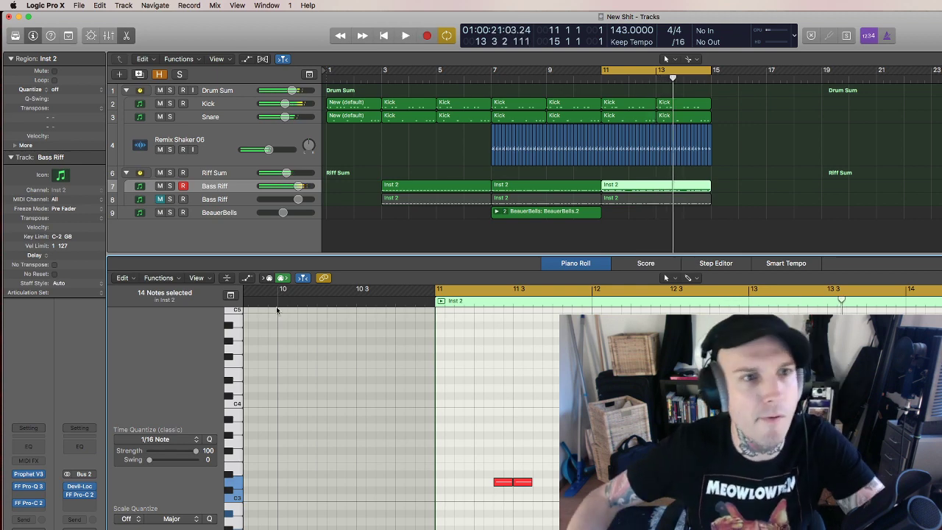
Create a new audio track below BeauerBells and name it Vocals.
{"action": "left_click", "coordinate": [221, 143]}
{"action": "double_click", "coordinate": [222, 238]}
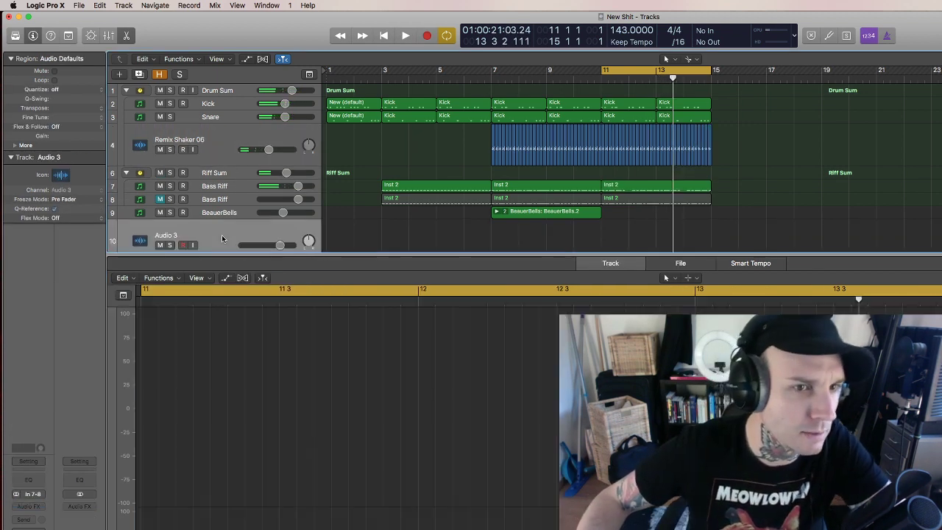
{"action": "double_click", "coordinate": [198, 237]}
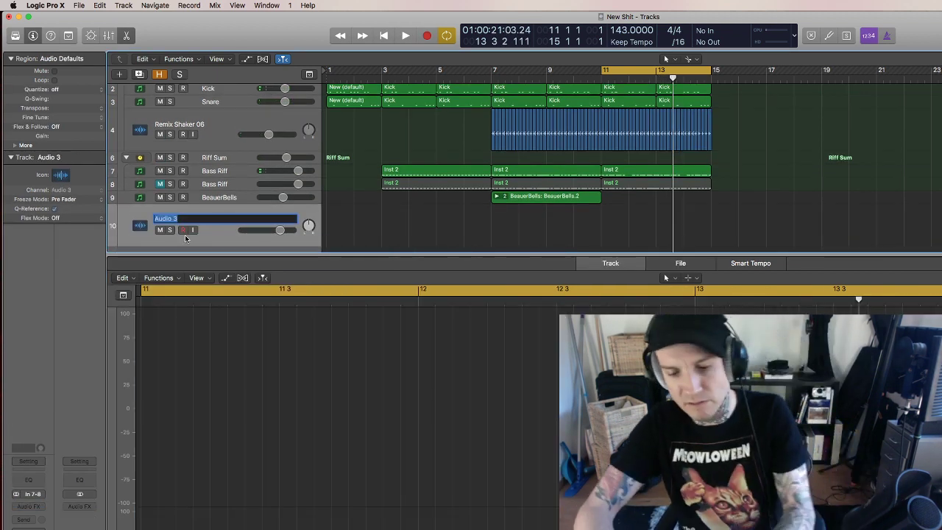
{"action": "type", "text": "Vocals"}
{"action": "key", "text": "Return"}
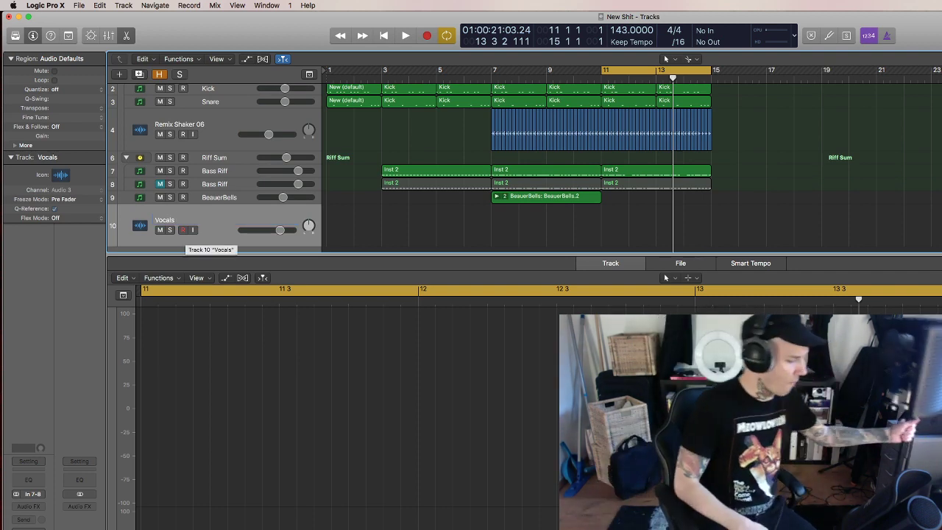
Copy the kick, snare, shaker and both bass riff regions from bars 11–15 to bars 15–19, and set the cycle range to bars 10–20.
{"action": "key", "text": "space"}
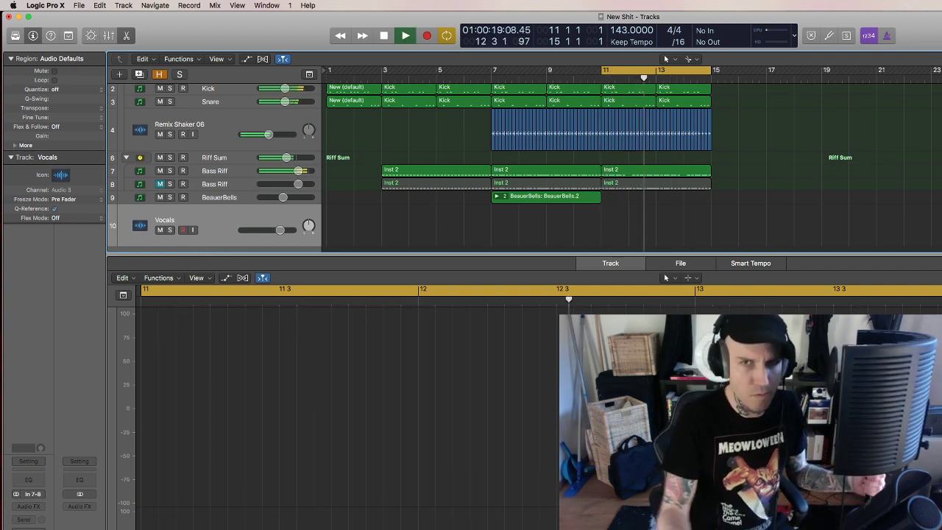
{"action": "left_click_drag", "start_coordinate": [769, 216], "coordinate": [719, 105]}
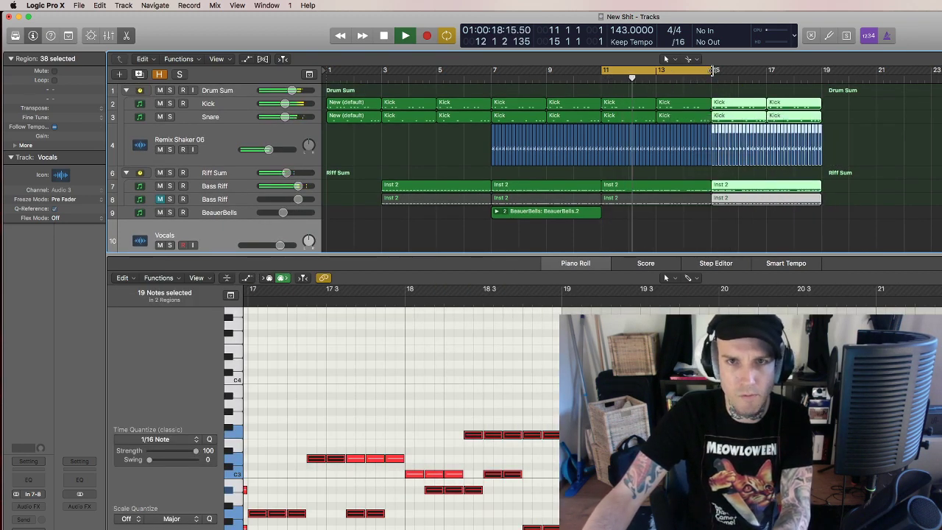
{"action": "left_click_drag", "start_coordinate": [713, 69], "coordinate": [826, 92]}
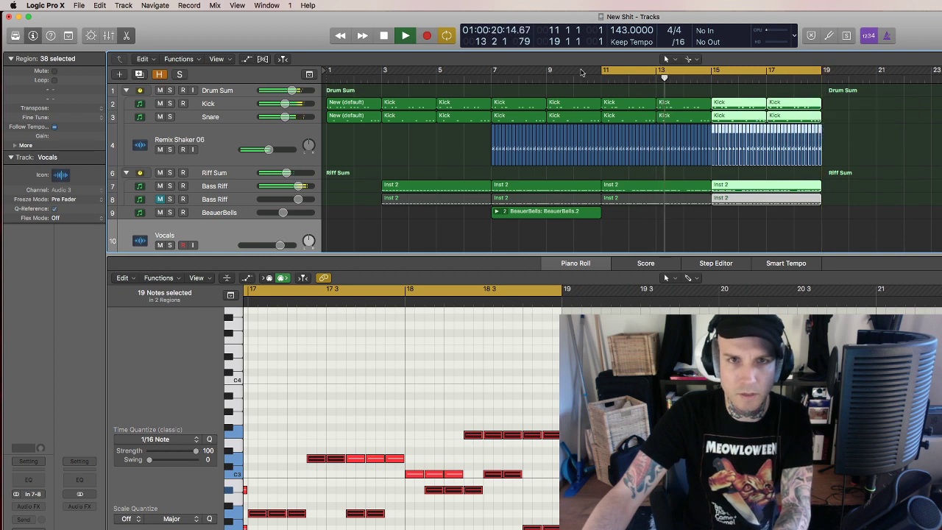
{"action": "left_click_drag", "start_coordinate": [597, 70], "coordinate": [576, 72]}
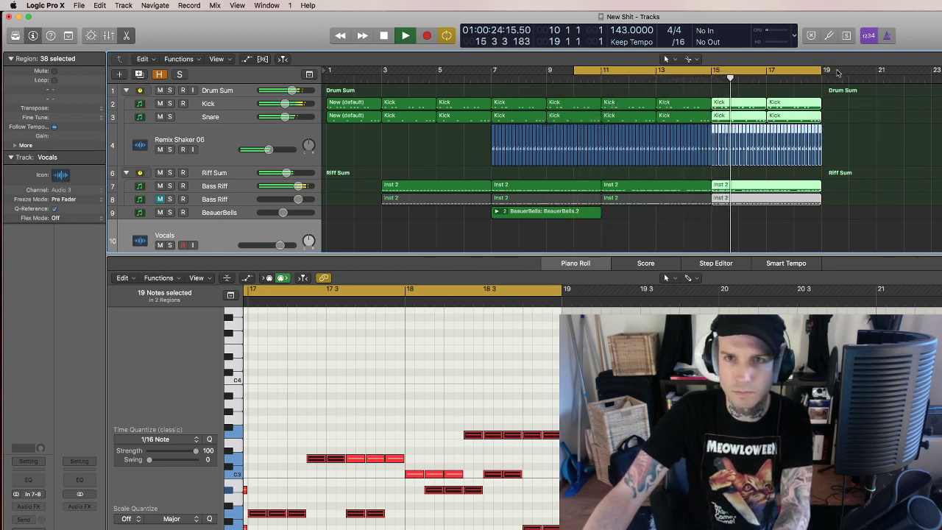
{"action": "left_click_drag", "start_coordinate": [823, 70], "coordinate": [848, 71]}
{"action": "scroll", "coordinate": [350, 214], "scroll_direction": "down", "scroll_amount": 2}
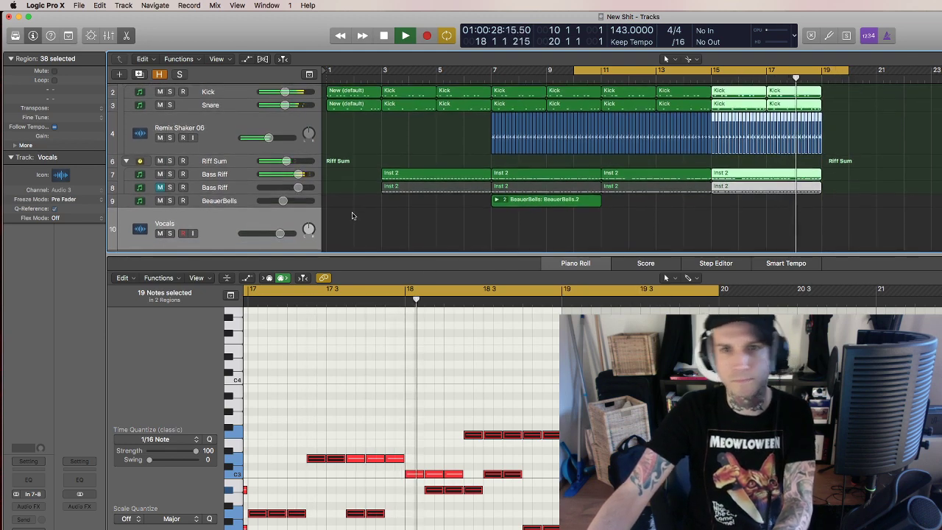
{"action": "key", "text": "space"}
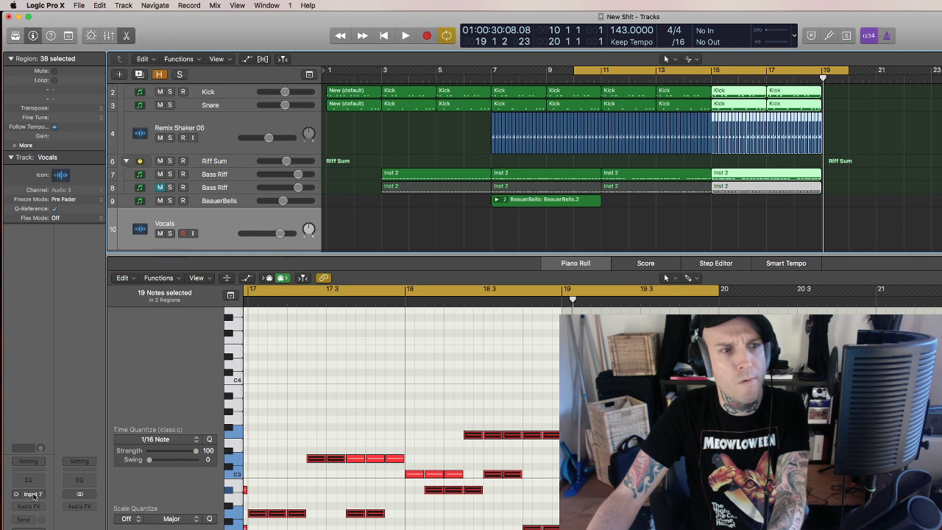
Set the Vocals track's input to Input 9 and record a vocal take from bar 10 to just past bar 19.
{"action": "left_click", "coordinate": [33, 495]}
{"action": "mouse_move", "coordinate": [53, 522]}
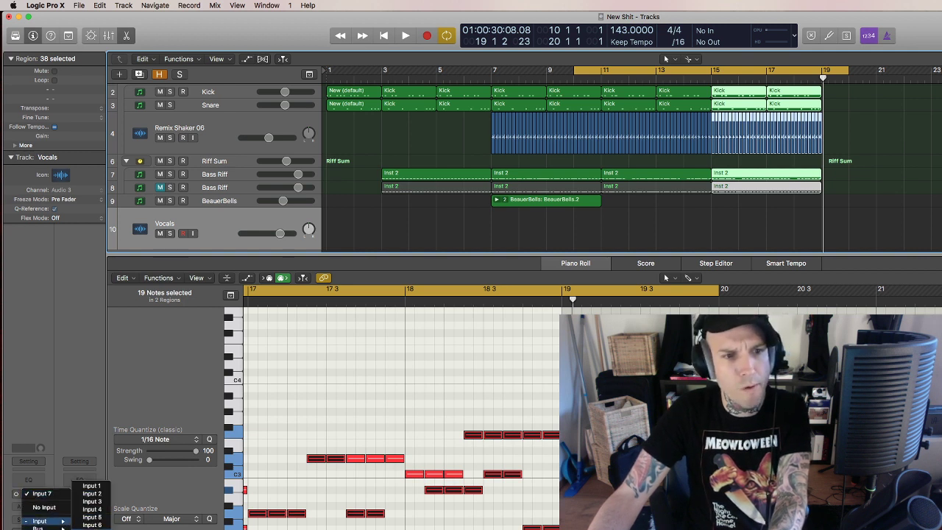
{"action": "left_click", "coordinate": [92, 529]}
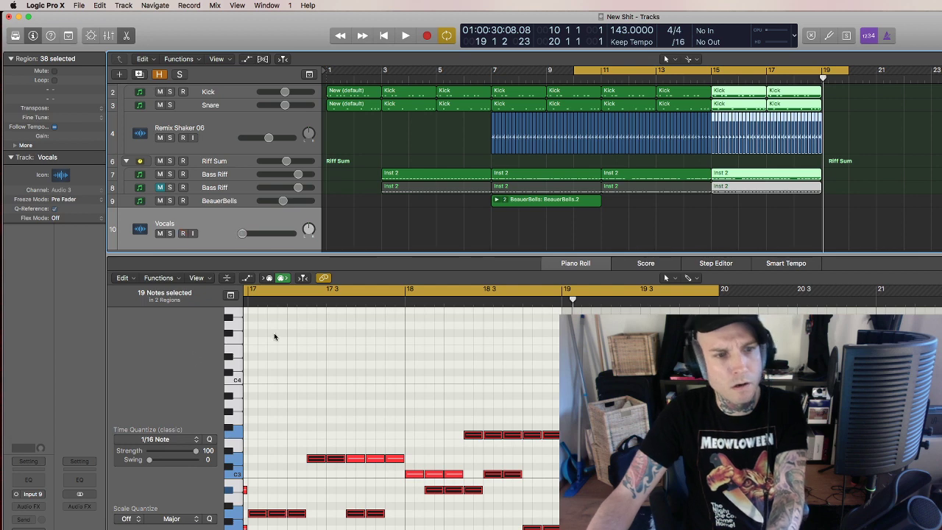
{"action": "key", "text": "r"}
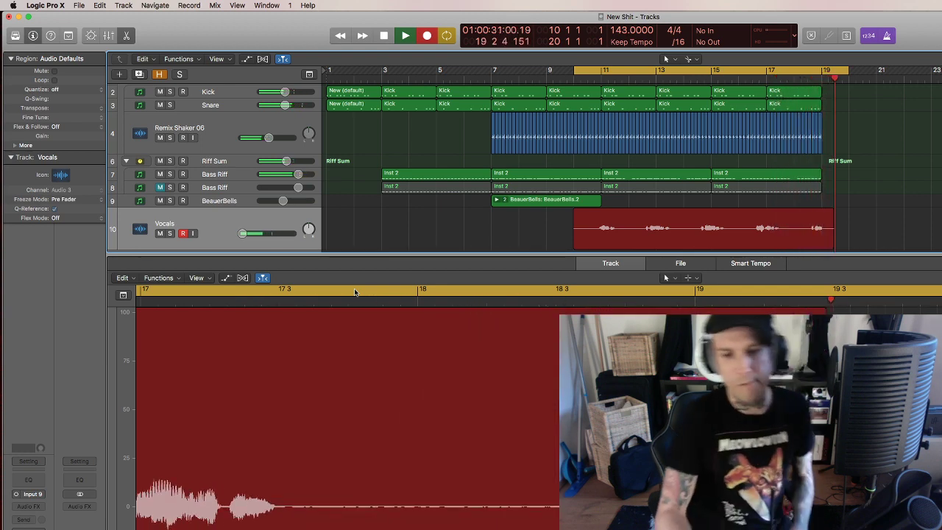
{"action": "key", "text": "space"}
Play back the vocal take with the editor closed and the Vocals track disarmed, and insert FabFilter Pro-Q 3 on it.
{"action": "key", "text": "space"}
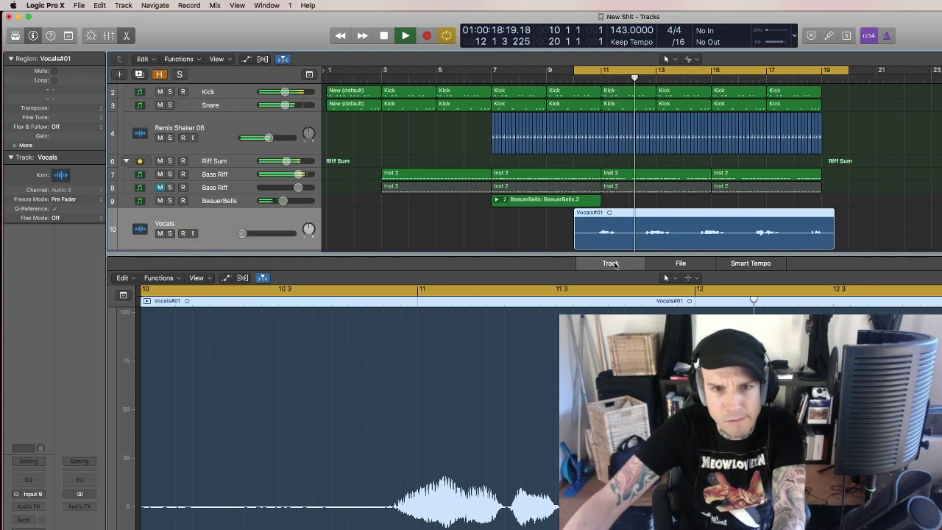
{"action": "key", "text": "e"}
{"action": "left_click", "coordinate": [184, 245]}
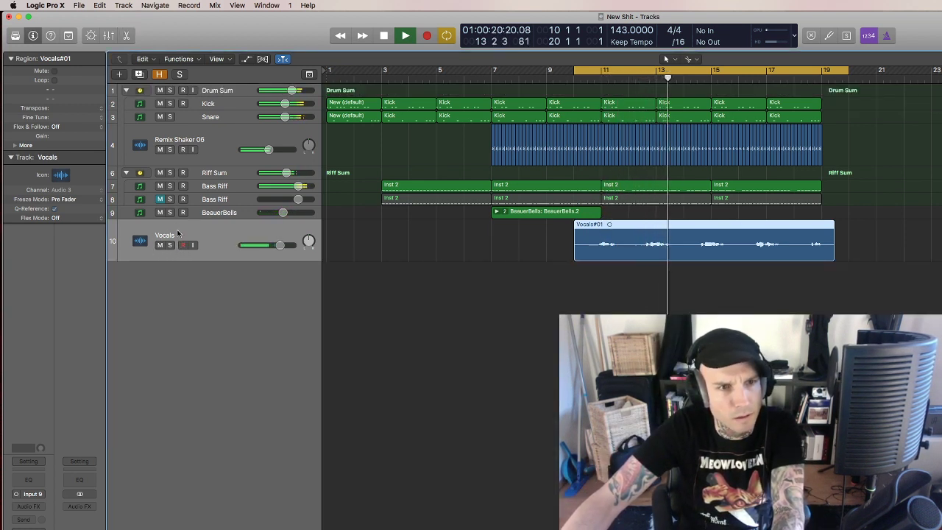
{"action": "left_click", "coordinate": [35, 507]}
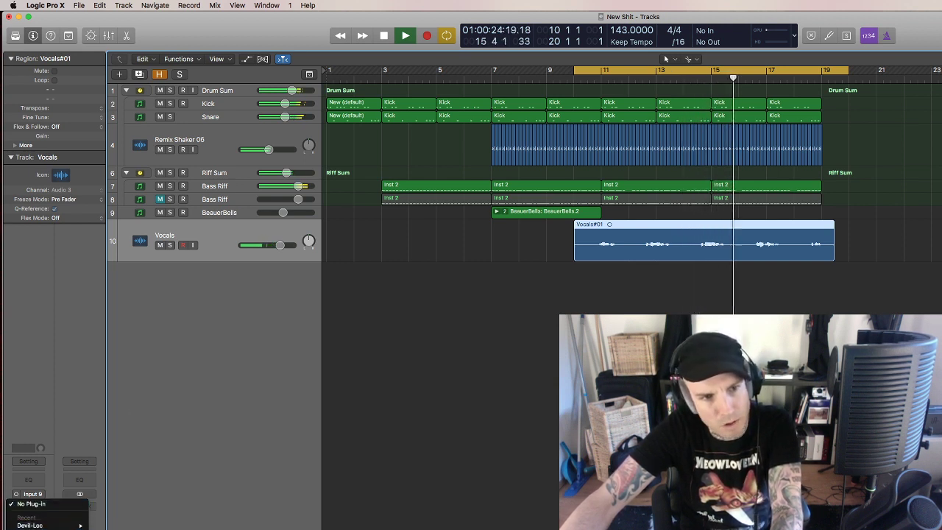
{"action": "left_click", "coordinate": [33, 529]}
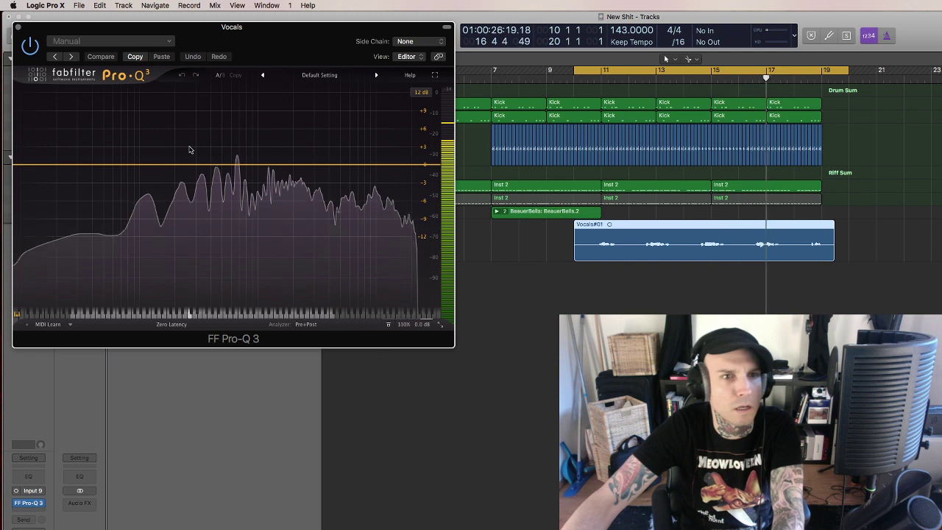
Add a low-cut band at about 75 Hz to the Vocals track's Pro-Q 3 and close its window.
{"action": "left_click", "coordinate": [138, 165]}
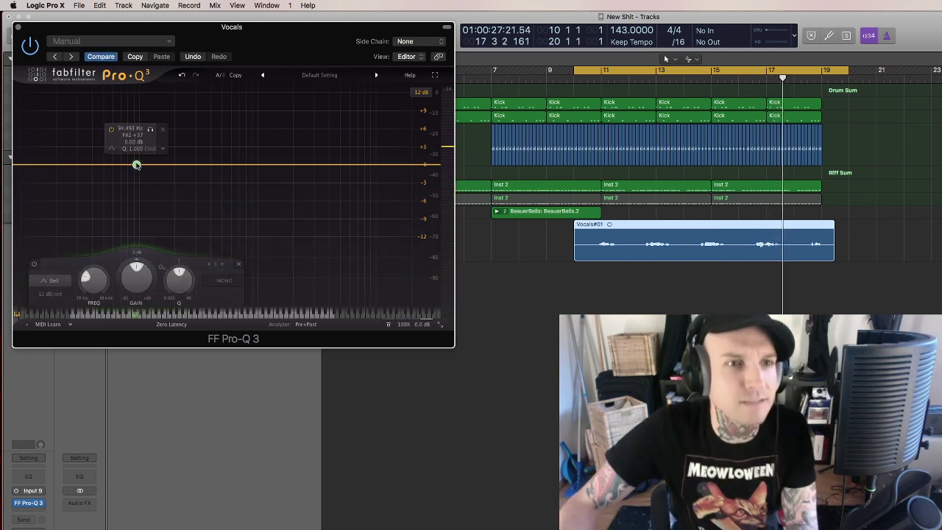
{"action": "mouse_move", "coordinate": [137, 165]}
{"action": "left_mouse_down"}
{"action": "mouse_move", "coordinate": [124, 163]}
{"action": "mouse_move", "coordinate": [124, 171]}
{"action": "left_mouse_up"}
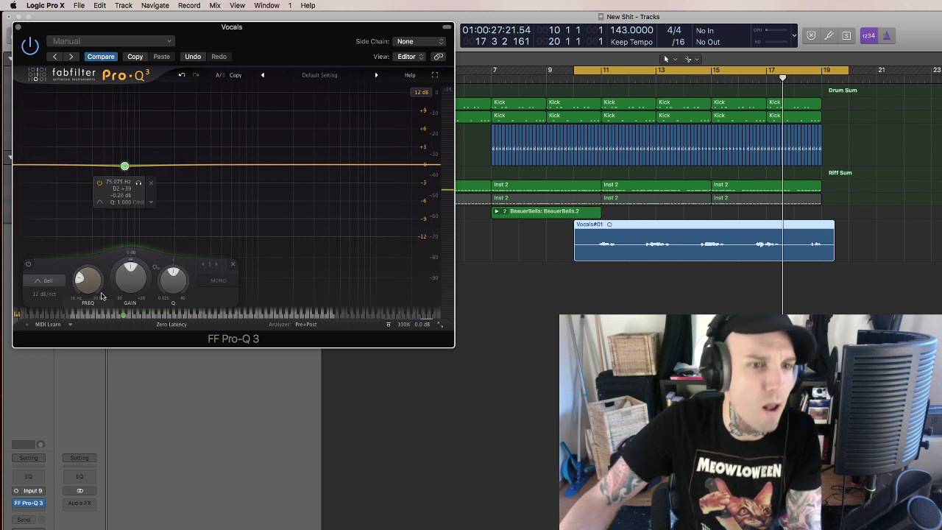
{"action": "left_click", "coordinate": [45, 281]}
{"action": "left_click", "coordinate": [46, 207]}
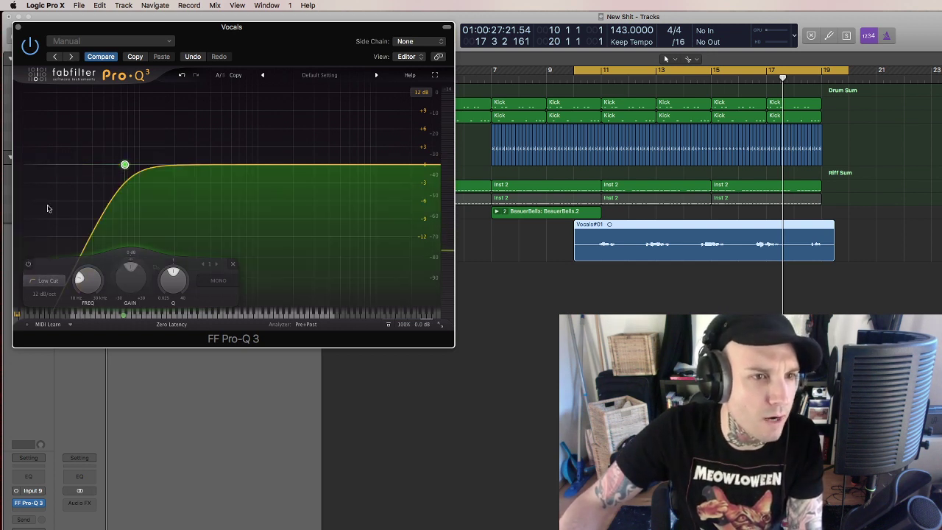
{"action": "left_click", "coordinate": [19, 27]}
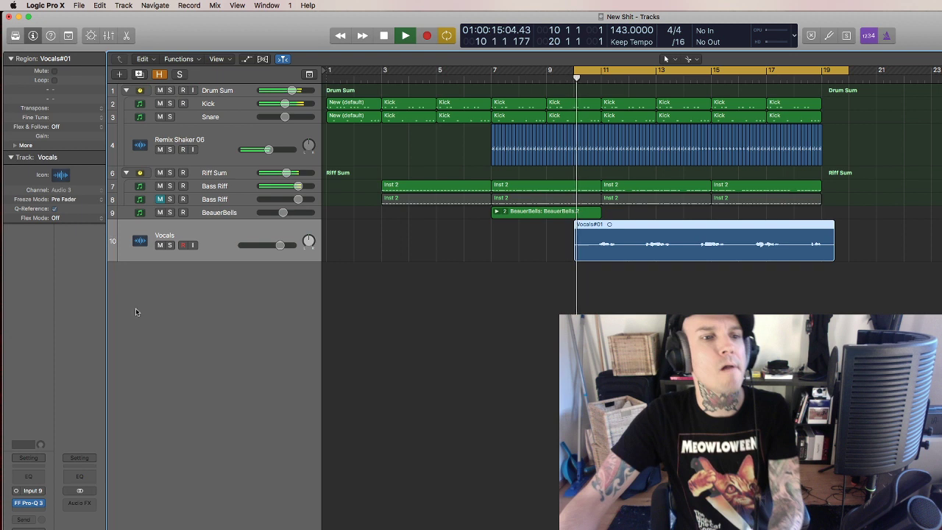
Insert FabFilter Saturn after Pro-Q 3 on the Vocals track and audition crunchy guitar amp presets, starting with Back in the Day O.
{"action": "left_click", "coordinate": [31, 504]}
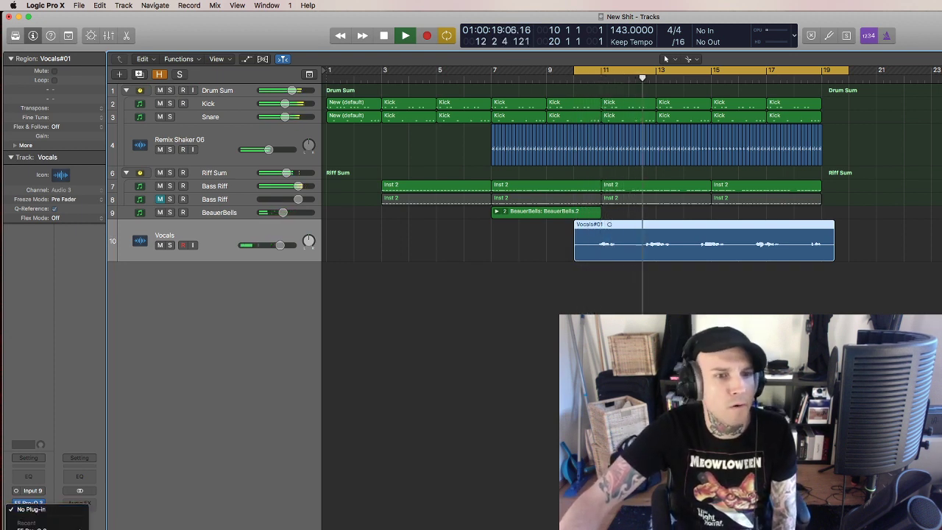
{"action": "key", "text": "Escape"}
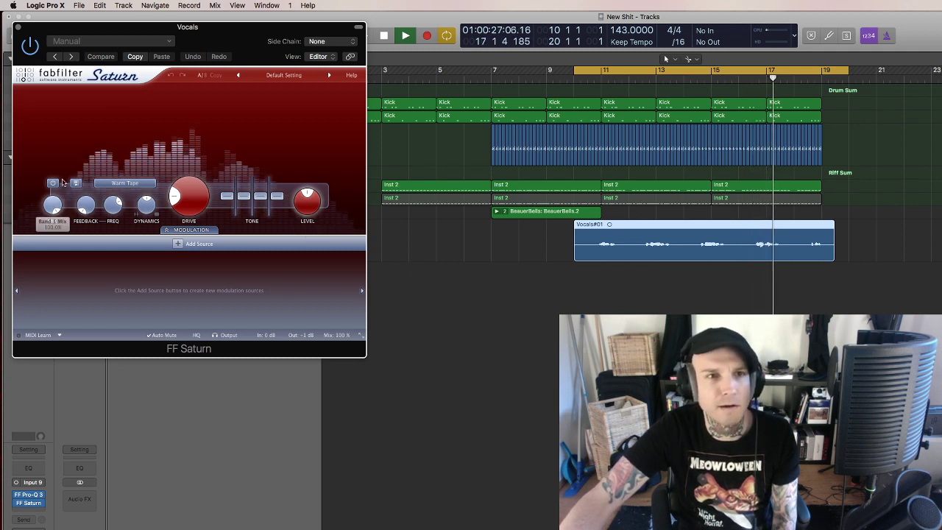
{"action": "left_click", "coordinate": [274, 76]}
{"action": "mouse_move", "coordinate": [288, 118]}
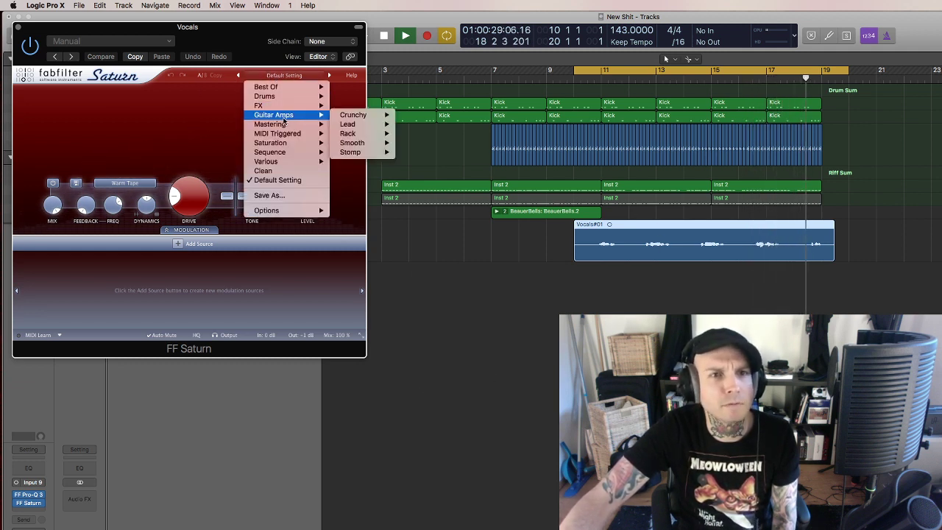
{"action": "mouse_move", "coordinate": [354, 115]}
{"action": "left_click", "coordinate": [434, 115]}
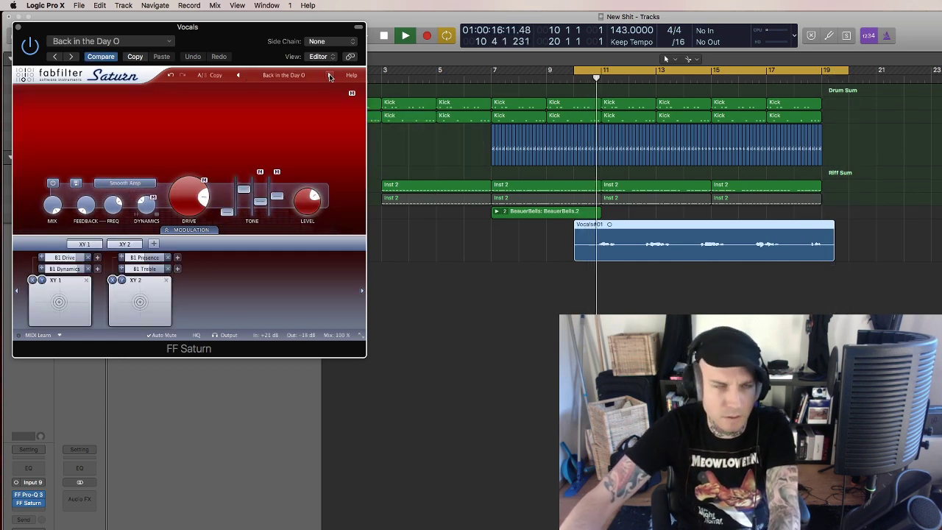
{"action": "left_click", "coordinate": [329, 75]}
Load the lead guitar amp preset Boutique 01 bM in Saturn.
{"action": "left_click", "coordinate": [298, 76]}
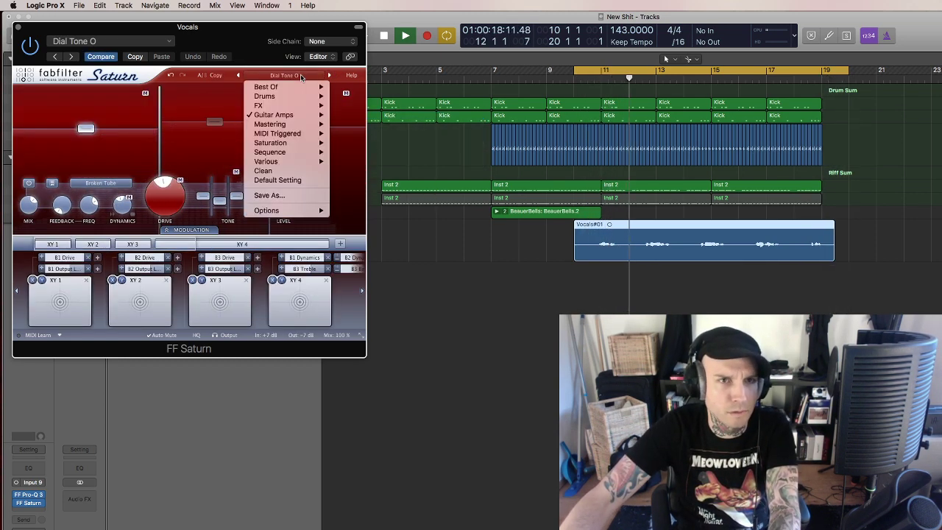
{"action": "mouse_move", "coordinate": [313, 115]}
{"action": "mouse_move", "coordinate": [366, 135]}
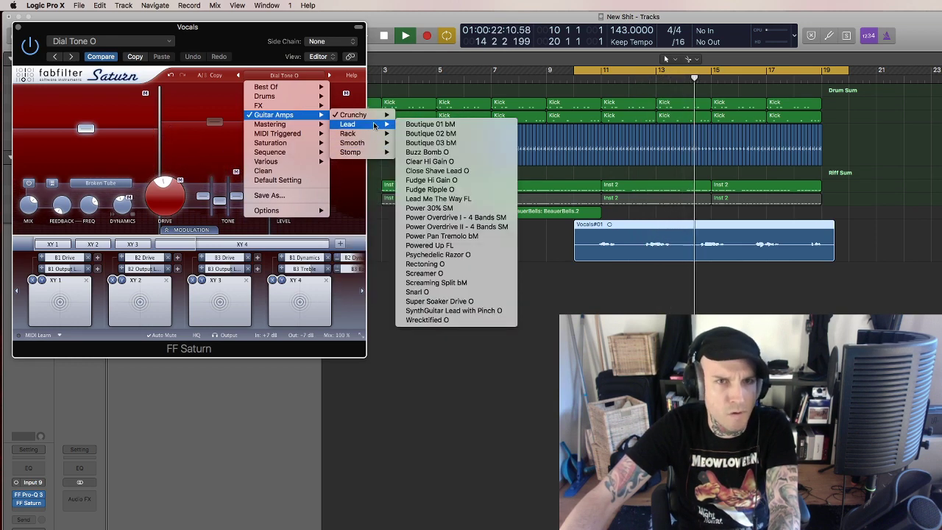
{"action": "left_click", "coordinate": [431, 125]}
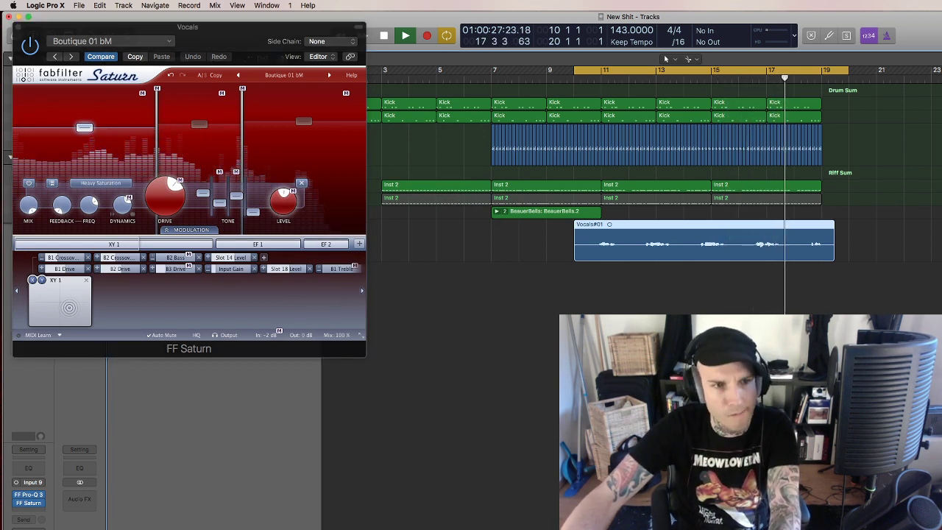
Insert FabFilter Pro-C 2 after Saturn with its threshold at -20.63 dB, and play the vocals through it.
{"action": "left_click", "coordinate": [37, 503]}
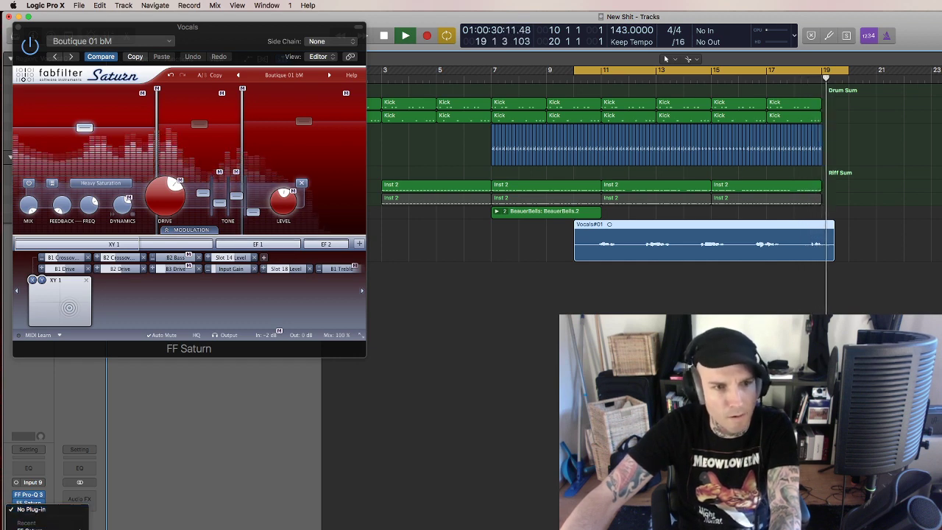
{"action": "left_click", "coordinate": [251, 286]}
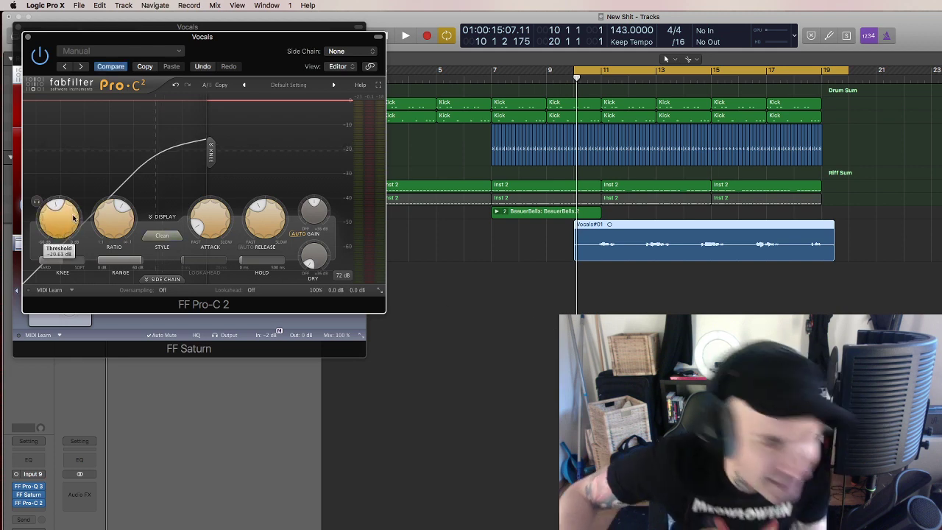
{"action": "key", "text": "space"}
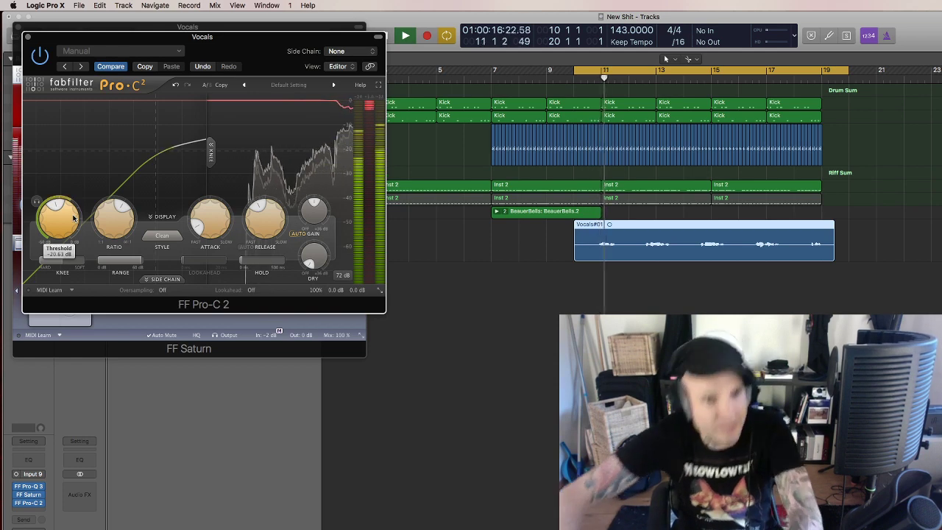
{"action": "left_click_drag", "start_coordinate": [201, 36], "coordinate": [792, 127]}
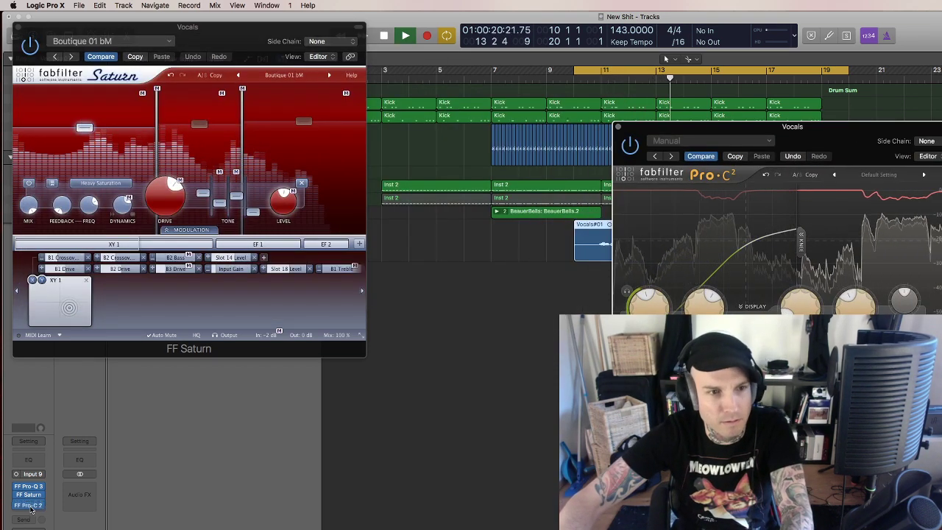
Insert FabFilter Pro-G between Pro-Q 3 and Saturn, set its threshold to about -59.33 dB, and close the plug-in windows.
{"action": "left_click", "coordinate": [30, 507]}
{"action": "left_click", "coordinate": [36, 494]}
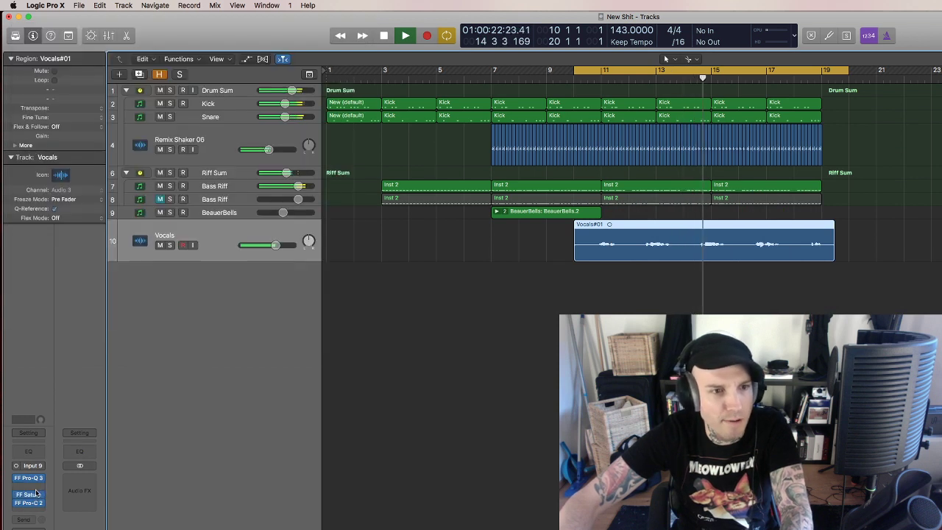
{"action": "left_click", "coordinate": [35, 490]}
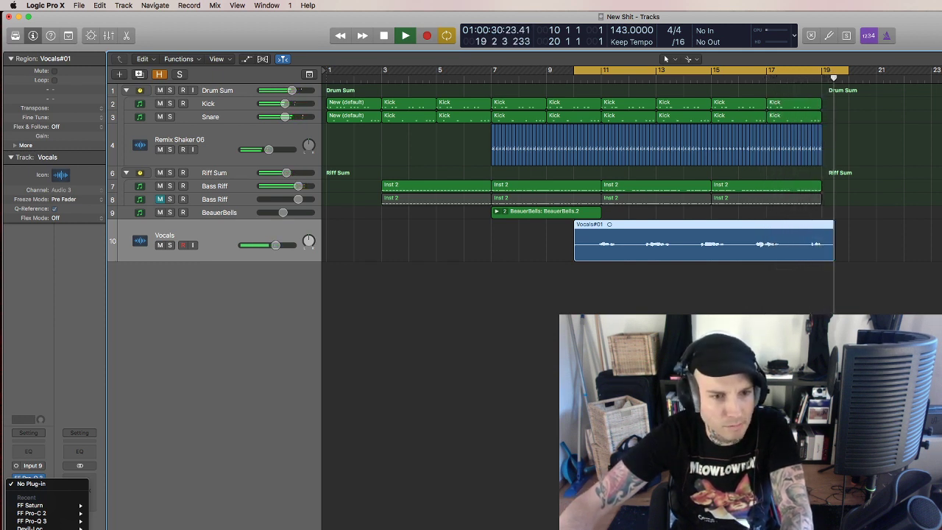
{"action": "left_click", "coordinate": [31, 528]}
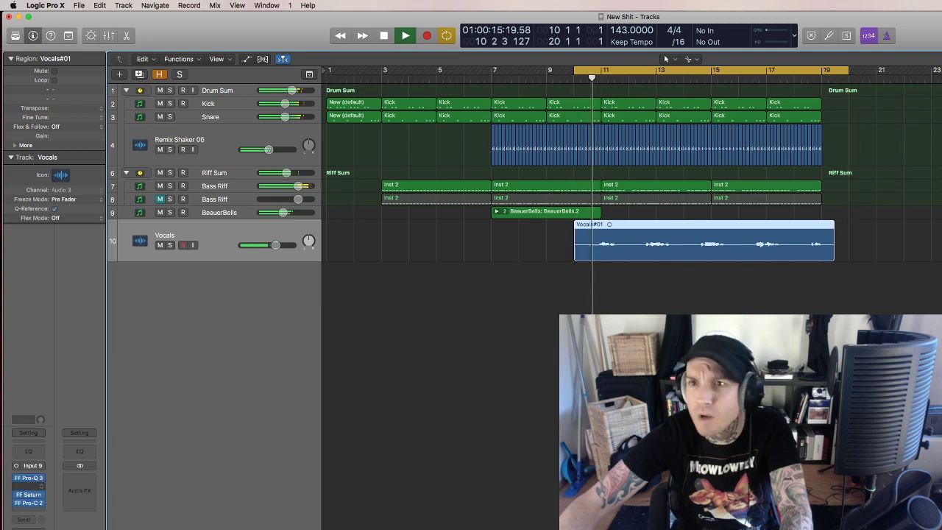
{"action": "left_click_drag", "start_coordinate": [24, 138], "coordinate": [48, 138]}
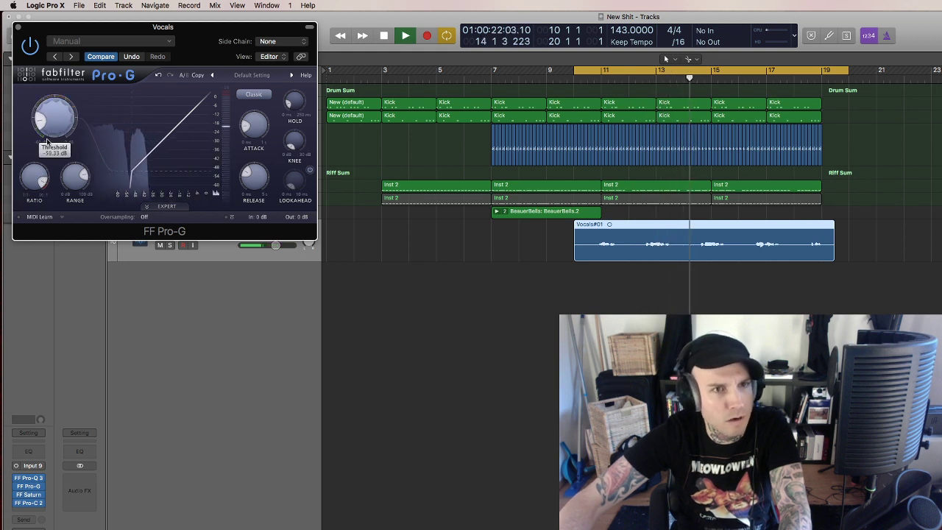
{"action": "left_click", "coordinate": [17, 28]}
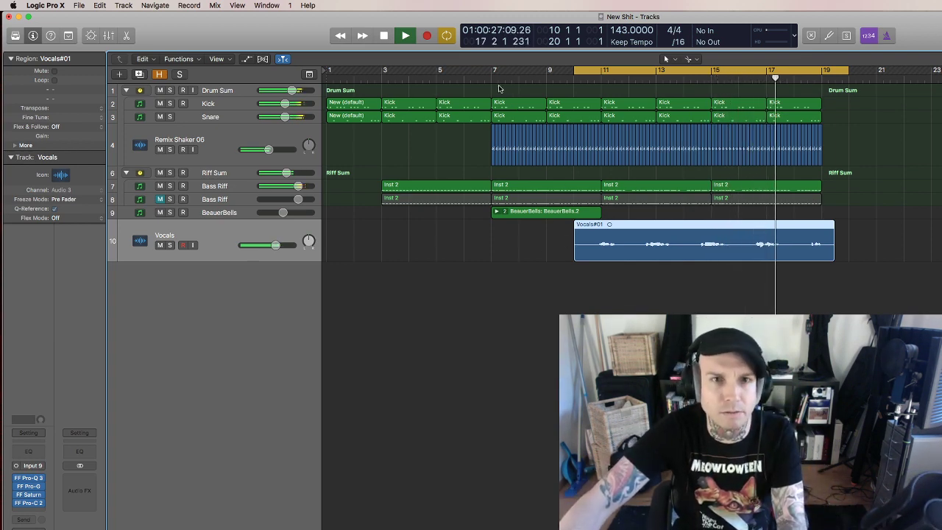
Copy all drum, shaker, bass riff and BeauerBells regions from bars 7–11 to bars 19–23, and set the cycle range to bars 18–24.
{"action": "left_click_drag", "start_coordinate": [499, 85], "coordinate": [595, 207]}
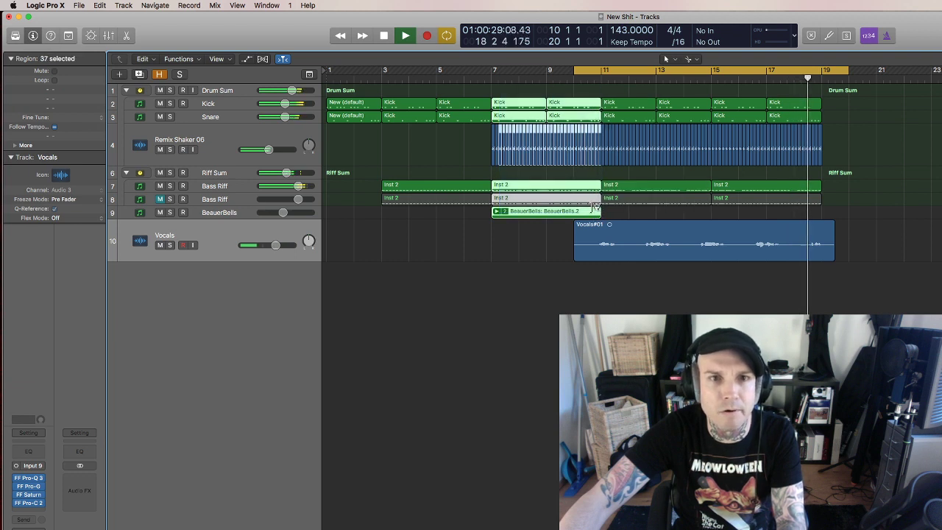
{"action": "left_click_drag", "start_coordinate": [493, 88], "coordinate": [602, 215]}
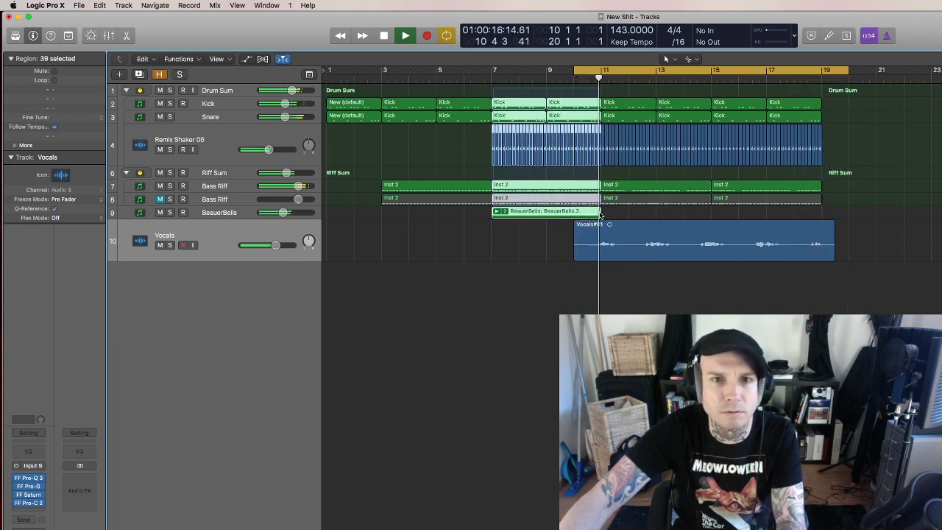
{"action": "left_click_drag", "start_coordinate": [507, 103], "coordinate": [839, 106]}
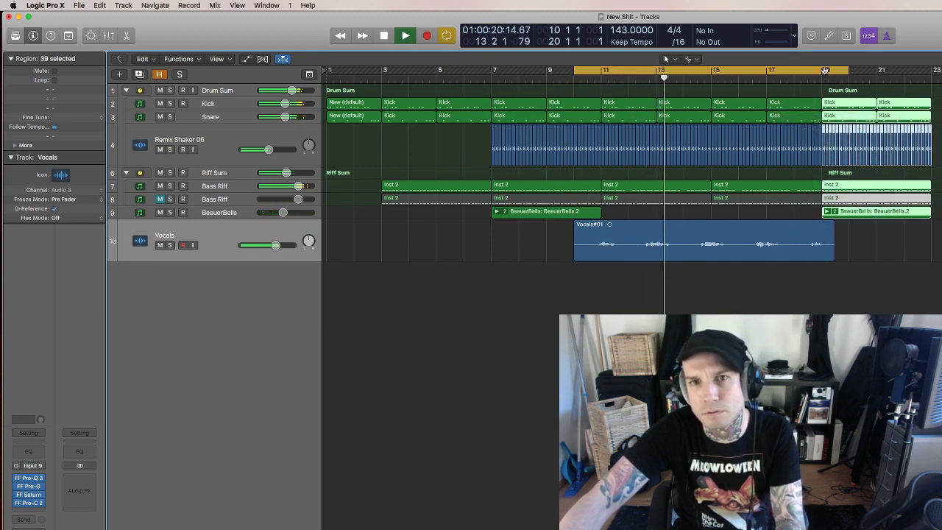
{"action": "left_click_drag", "start_coordinate": [826, 70], "coordinate": [913, 70]}
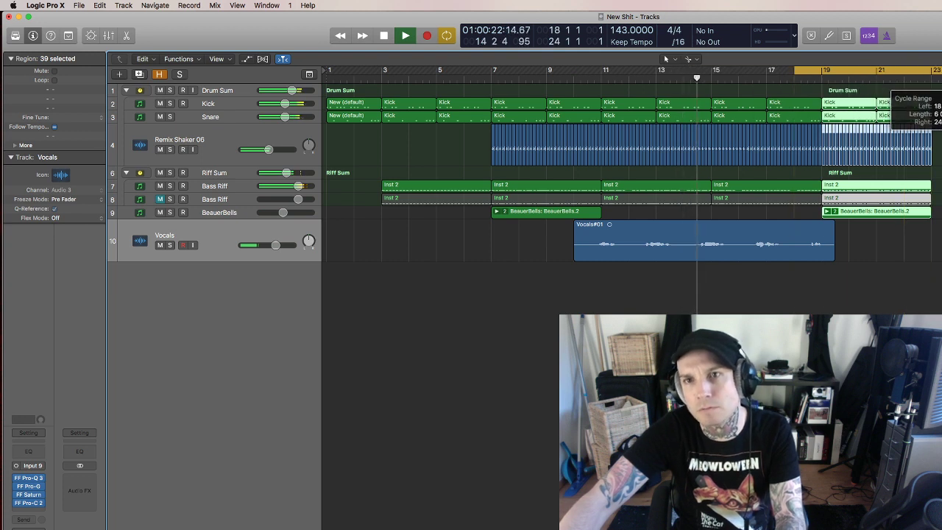
{"action": "key", "text": "super+shift+a"}
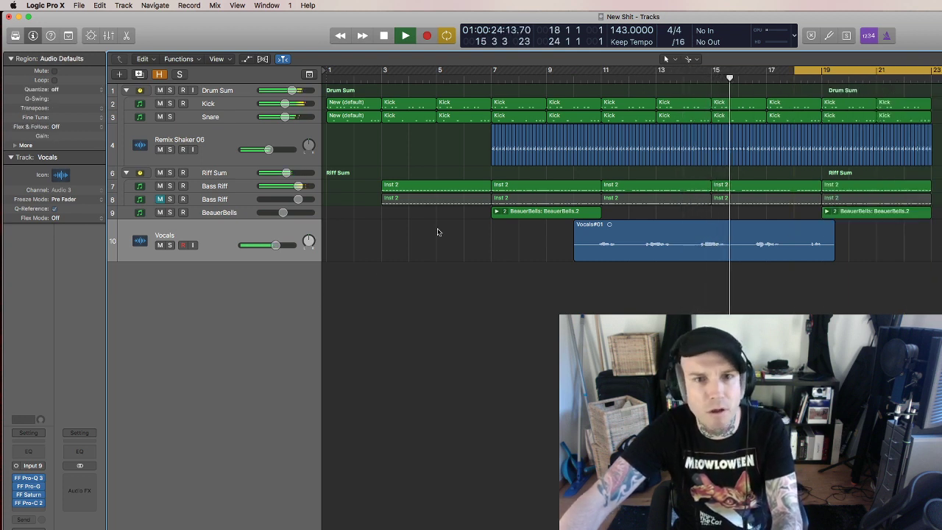
Play back the processed vocal take from about bar 10, and the arrangement from about bar 7 with cycling off.
{"action": "key", "text": "super+Right"}
{"action": "key", "text": "super+Right"}
{"action": "key", "text": "super+Right"}
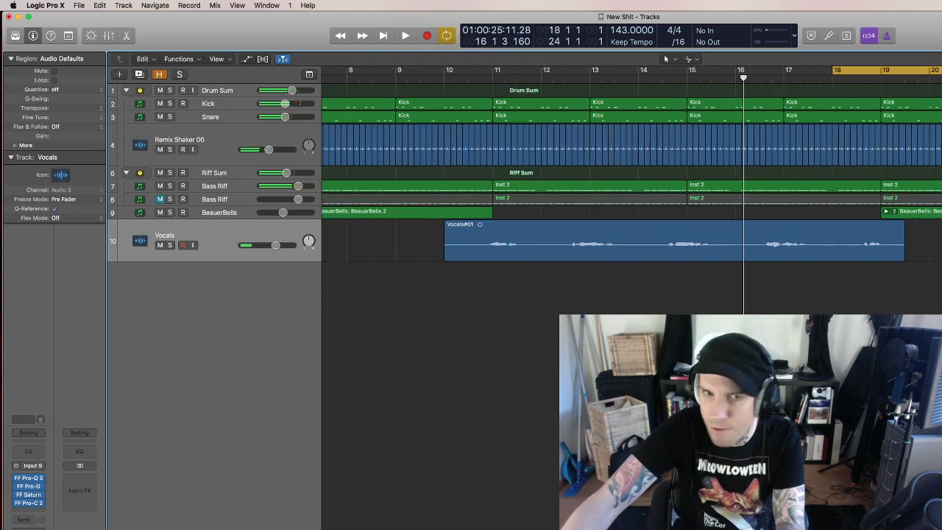
{"action": "left_click", "coordinate": [448, 244]}
{"action": "key", "text": "space"}
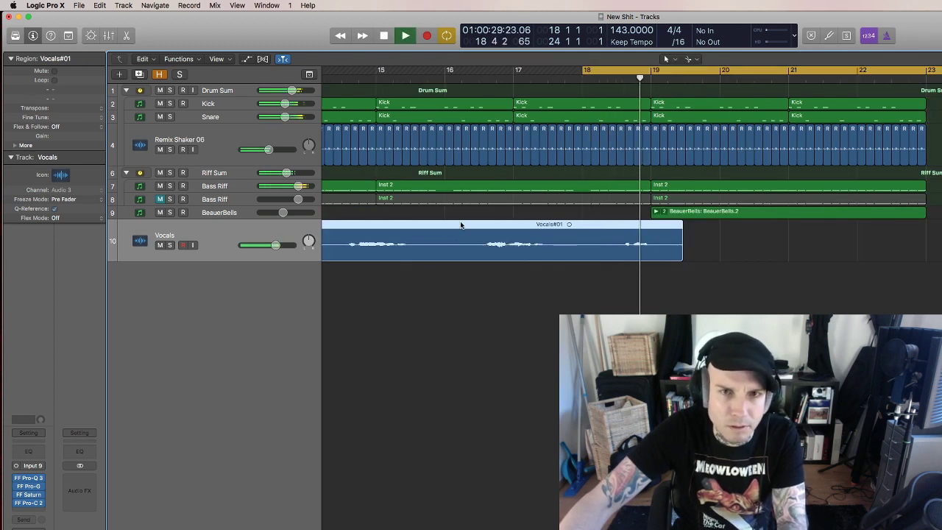
{"action": "scroll", "coordinate": [461, 224], "scroll_direction": "left", "scroll_amount": 5}
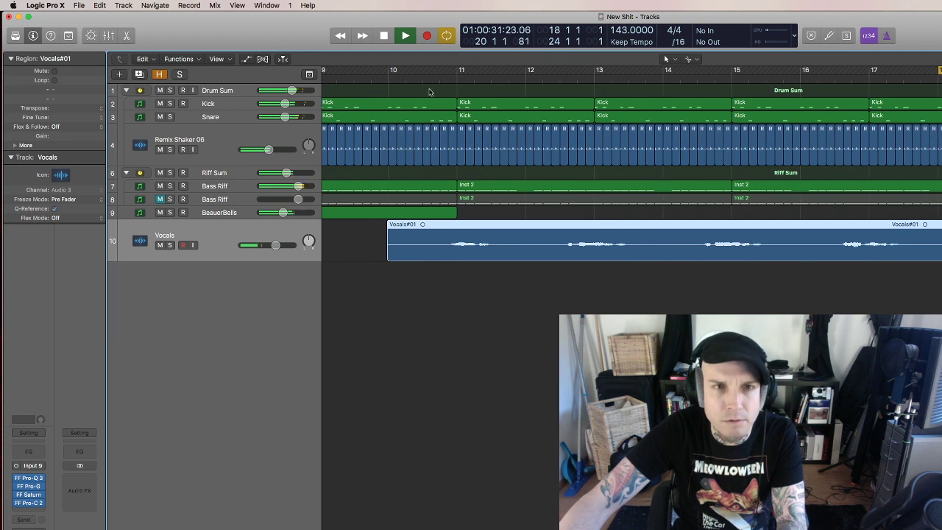
{"action": "left_click", "coordinate": [406, 80]}
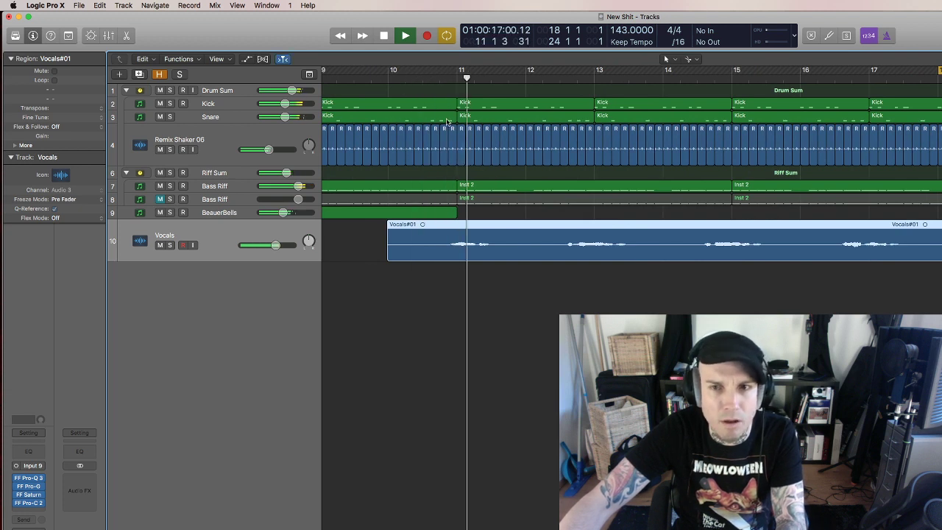
{"action": "key", "text": "z"}
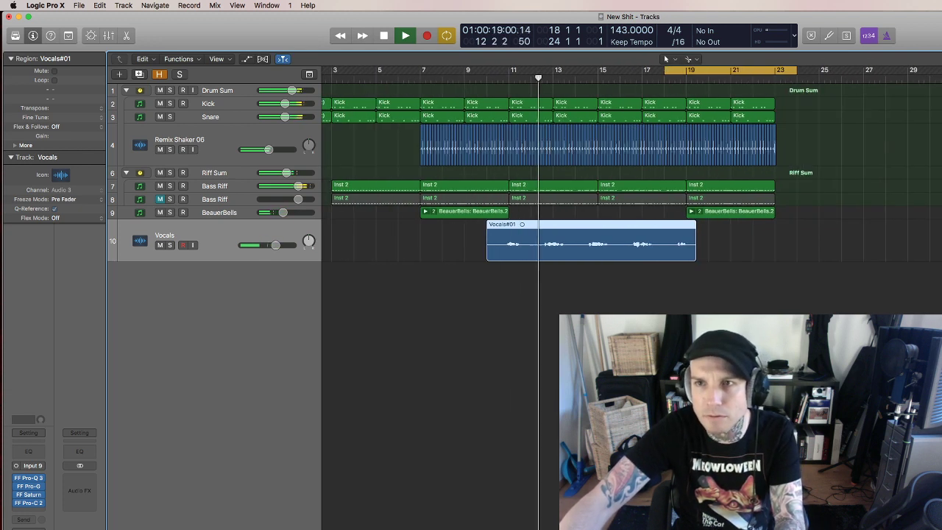
{"action": "key", "text": "c"}
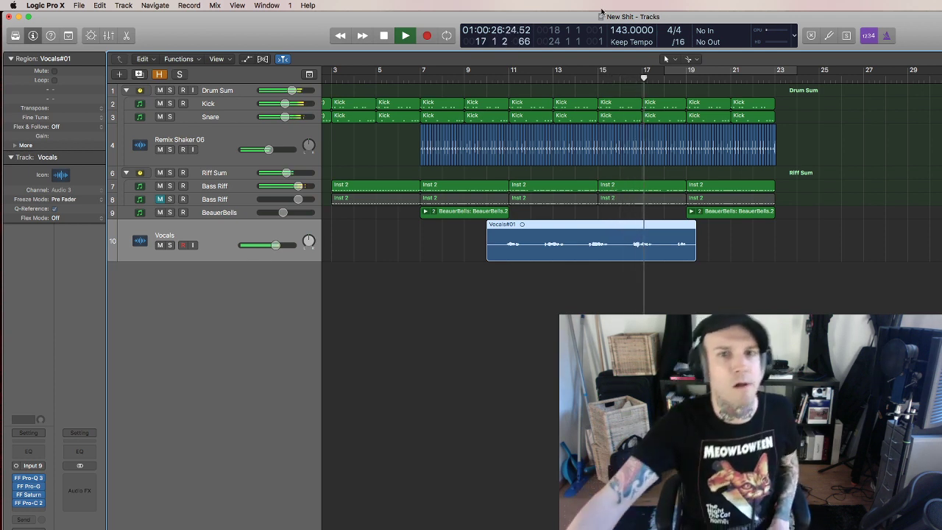
{"action": "left_click", "coordinate": [416, 78]}
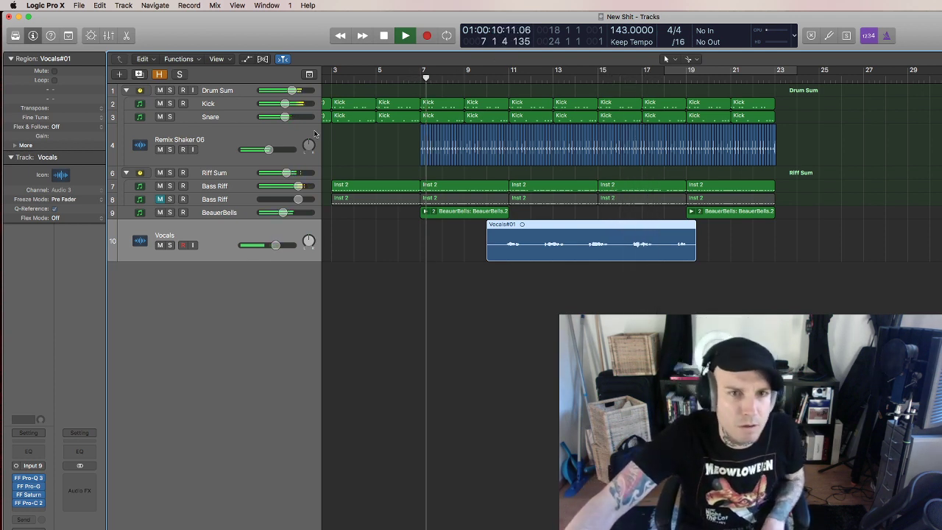
Set the cycle range to bars 19–23 and select the Vocals track.
{"action": "left_click", "coordinate": [204, 213]}
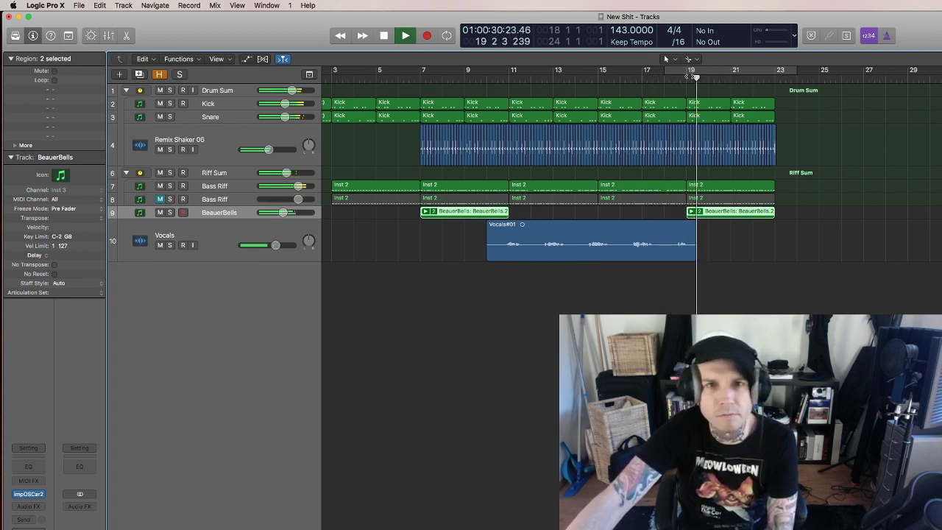
{"action": "left_click_drag", "start_coordinate": [687, 73], "coordinate": [771, 82]}
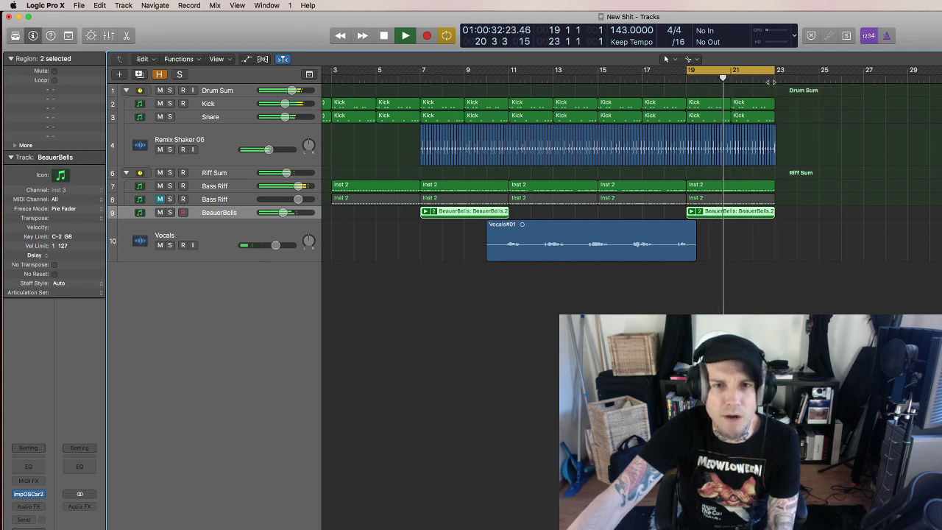
{"action": "left_click", "coordinate": [190, 240]}
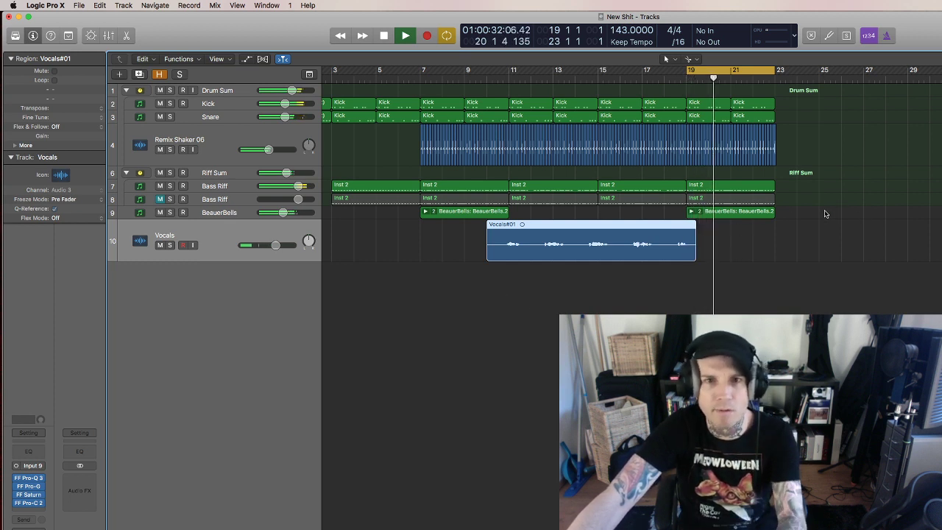
Copy the drum, shaker, bass riff and BeauerBells regions from bars 19–23 to bars 23–27, and extend the cycle range to bars 19–27.
{"action": "left_click_drag", "start_coordinate": [826, 213], "coordinate": [767, 214]}
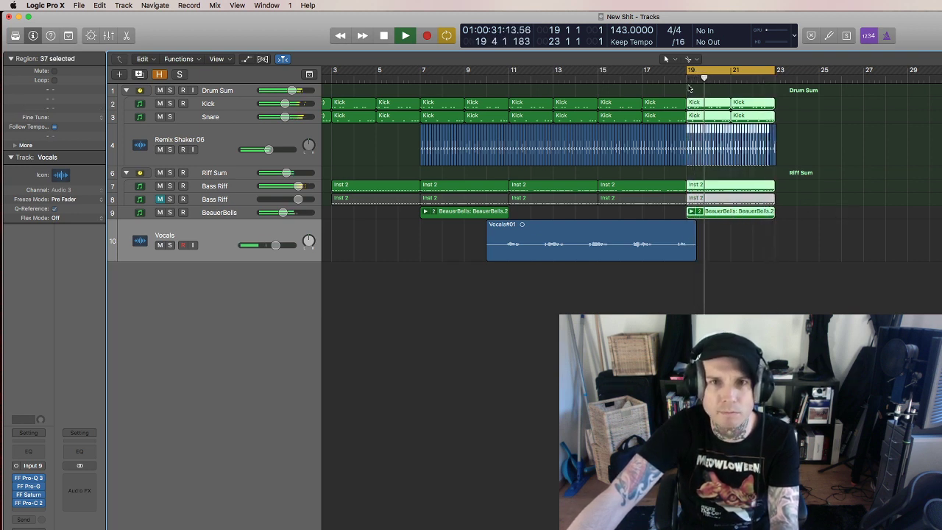
{"action": "left_click_drag", "start_coordinate": [689, 88], "coordinate": [836, 214]}
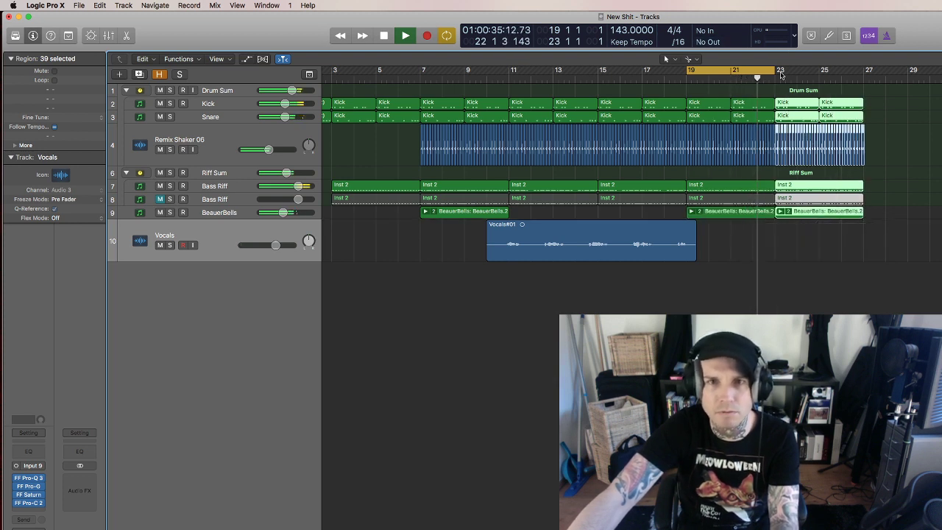
{"action": "left_click_drag", "start_coordinate": [782, 75], "coordinate": [843, 93]}
{"action": "left_click", "coordinate": [364, 282]}
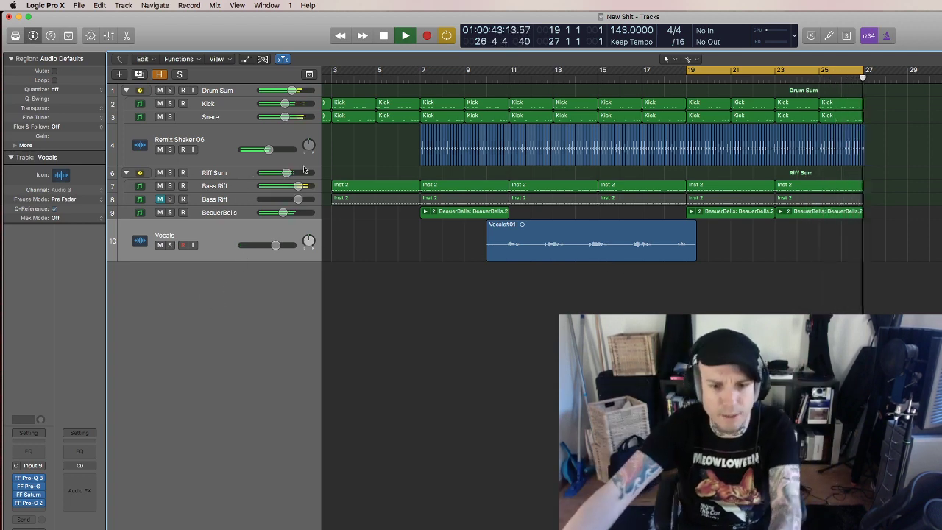
Bypass FabFilter Pro-G on the Vocals track and play the arrangement from bar 18.
{"action": "key", "text": "space"}
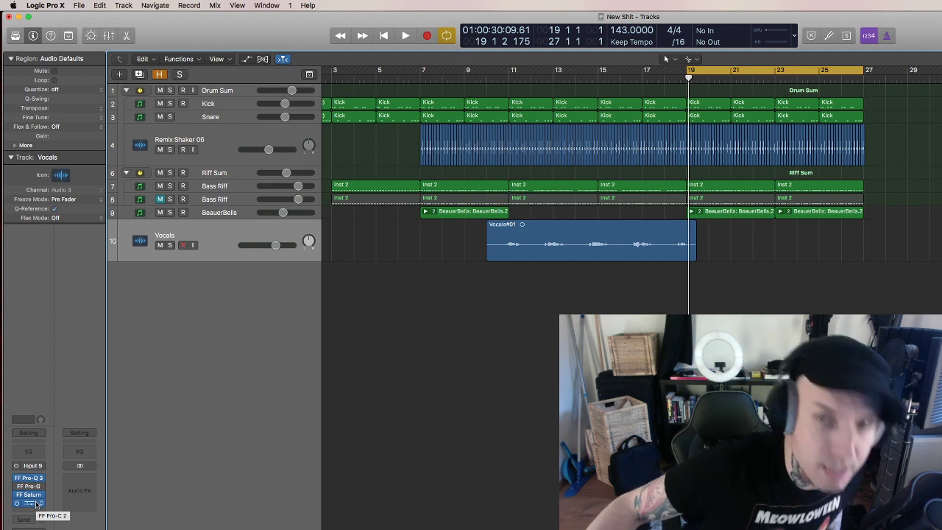
{"action": "left_click", "coordinate": [657, 72]}
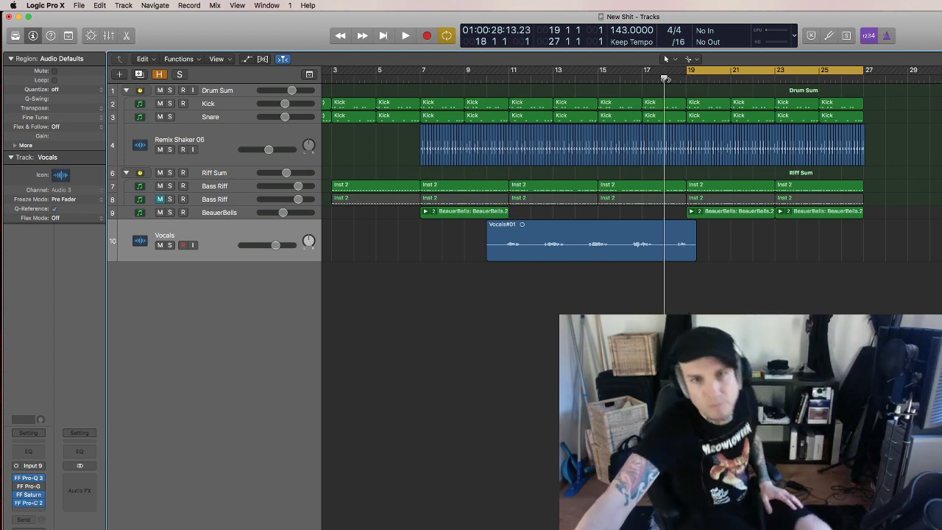
{"action": "key", "text": "space"}
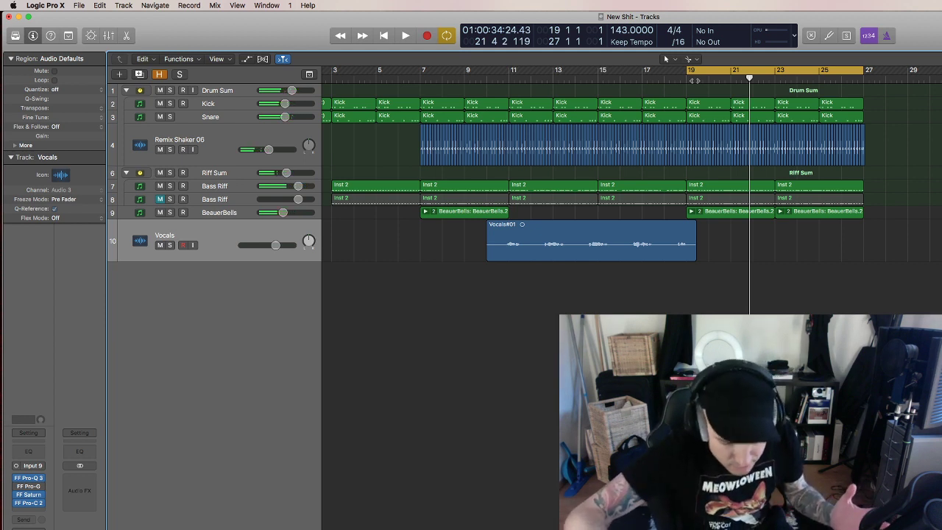
{"action": "key", "text": "space"}
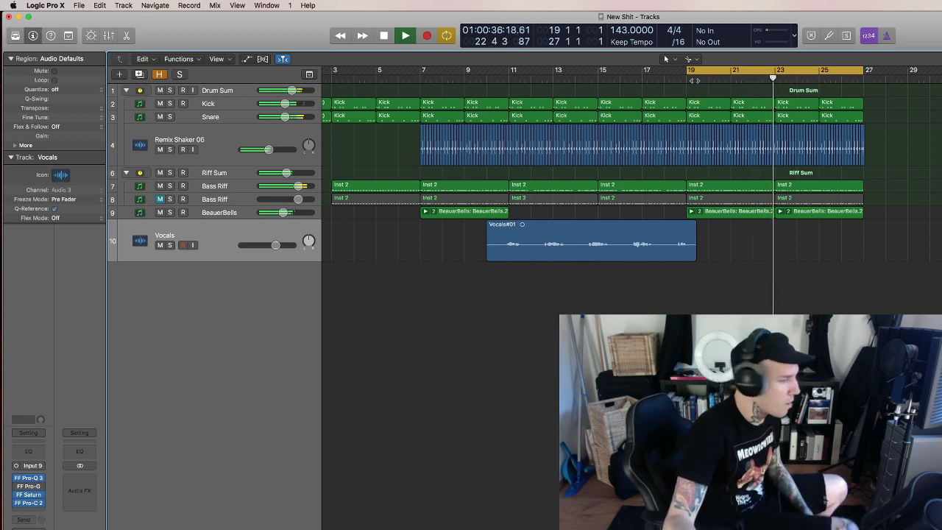
Record a vocal take on the Vocals track over the cycled bars 19–27 and play it back.
{"action": "key", "text": "space"}
{"action": "left_click", "coordinate": [694, 81]}
{"action": "key", "text": "r"}
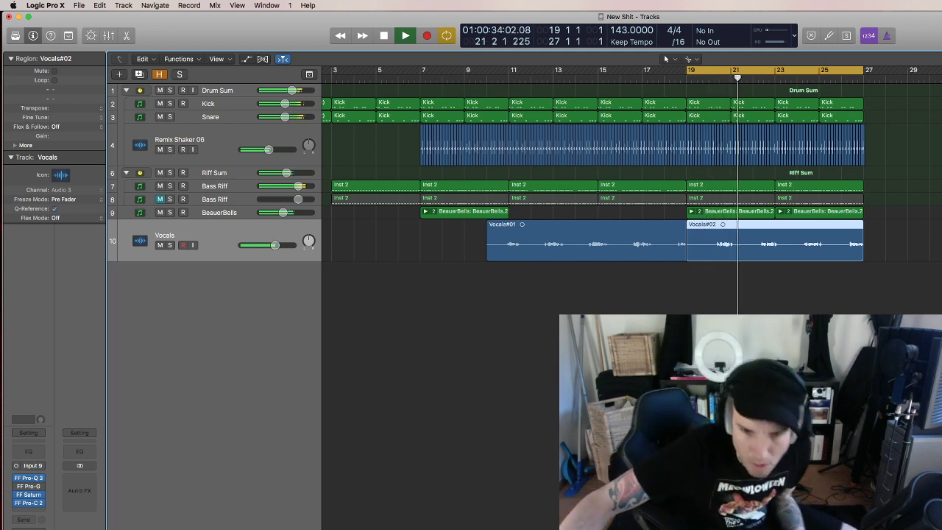
{"action": "key", "text": "shift+super+a"}
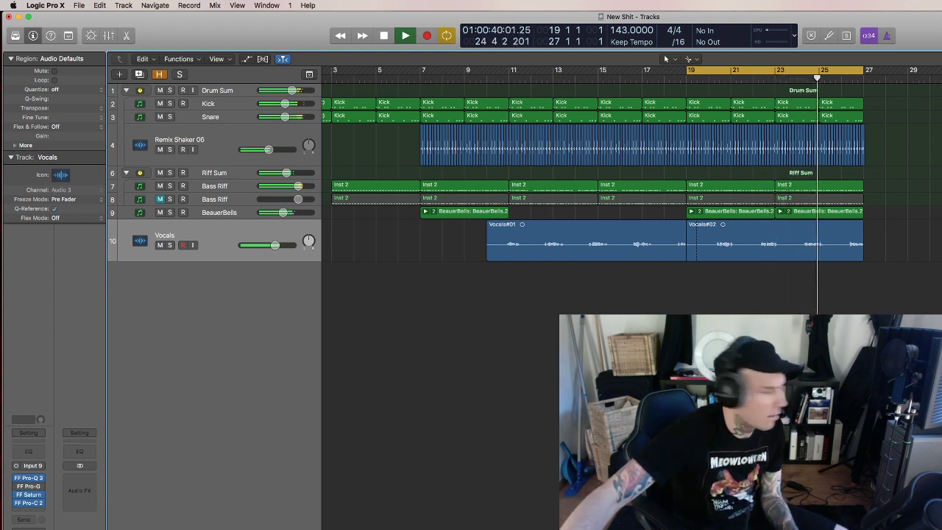
{"action": "key", "text": "space"}
Record a second vocal take over the recorded region at bars 19–27 and play it back.
{"action": "left_click", "coordinate": [731, 249]}
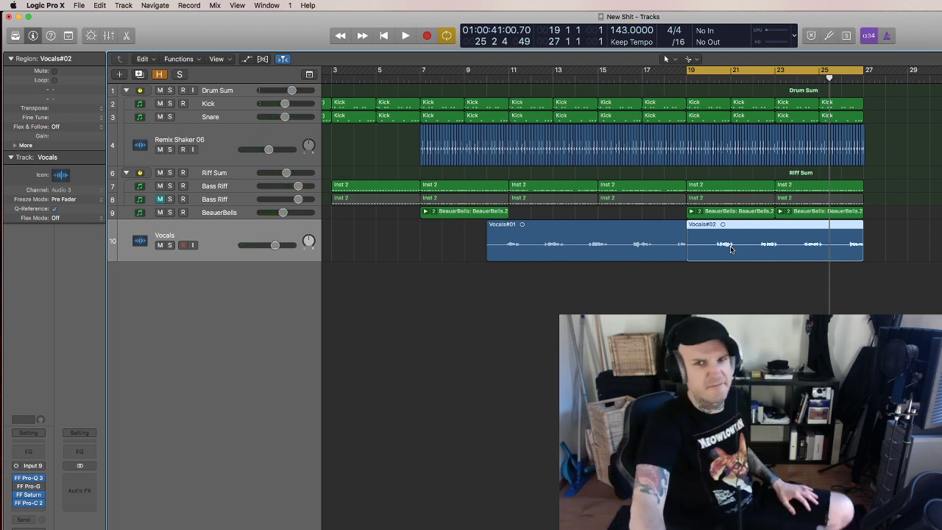
{"action": "key", "text": "r"}
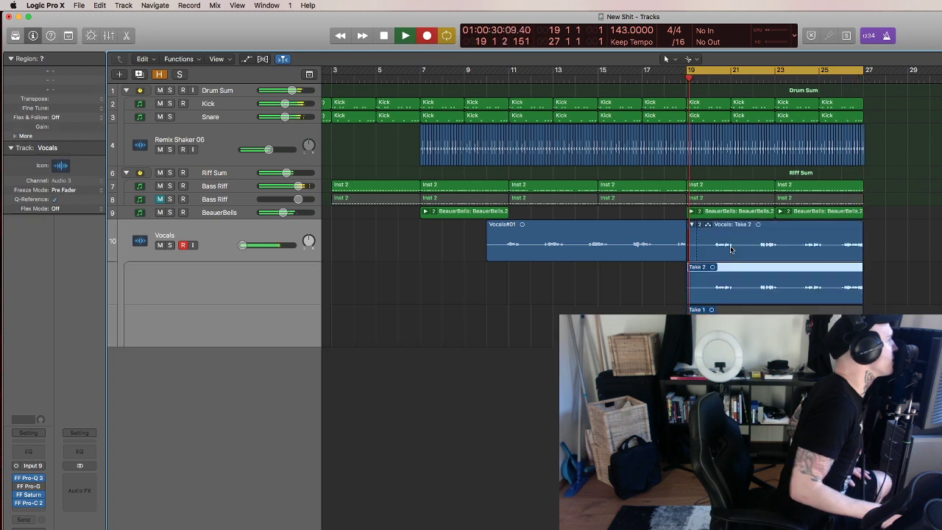
{"action": "key", "text": "shift+r"}
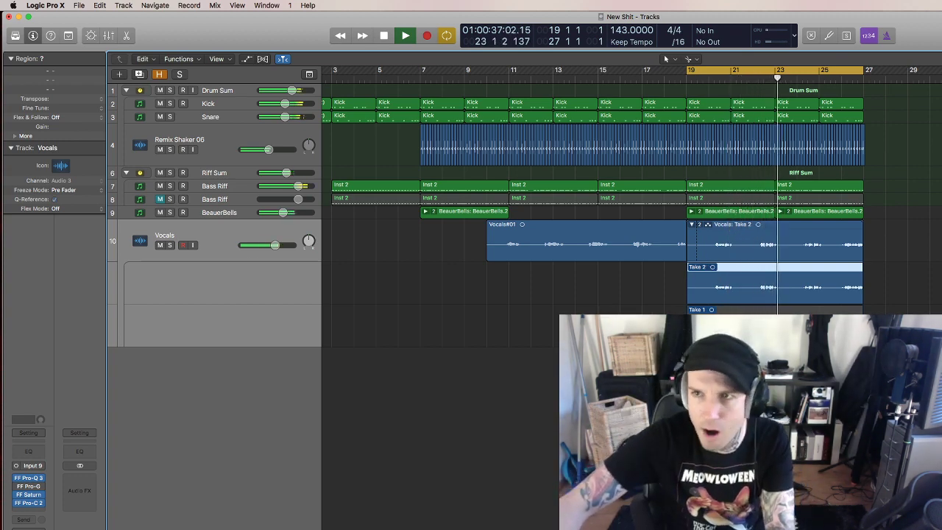
Nudge the vocal take folder in small amounts to start slightly before bar 19 while listening to its timing.
{"action": "key", "text": "super+Right"}
{"action": "key", "text": "super+Right"}
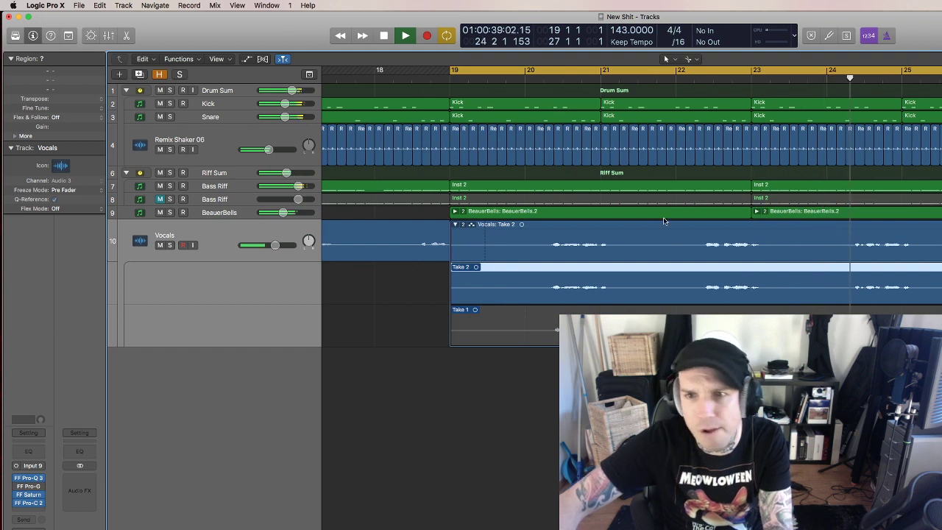
{"action": "left_click", "coordinate": [646, 227]}
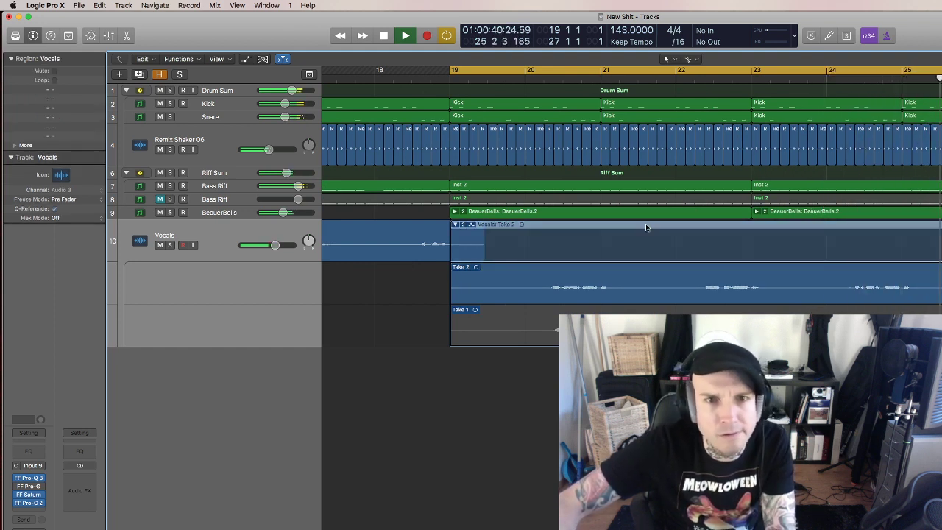
{"action": "left_click_drag", "start_coordinate": [646, 226], "coordinate": [645, 227]}
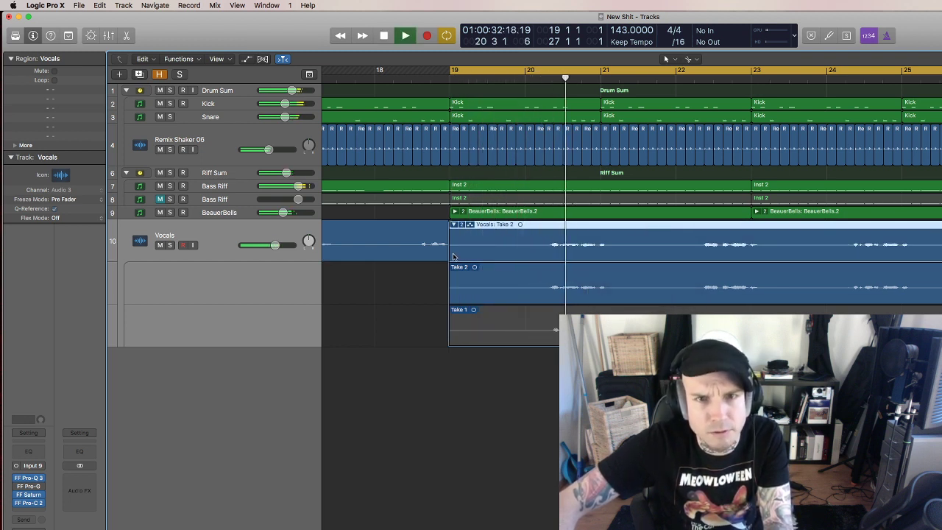
{"action": "left_click_drag", "start_coordinate": [653, 229], "coordinate": [651, 228]}
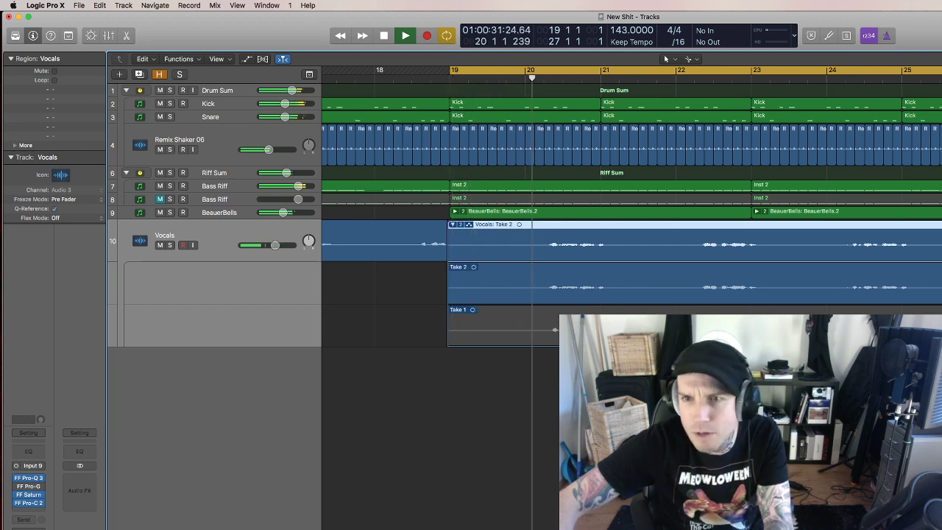
Collapse the vocal take folder, split it at bar 20 and delete the part before the split.
{"action": "left_click", "coordinate": [455, 224]}
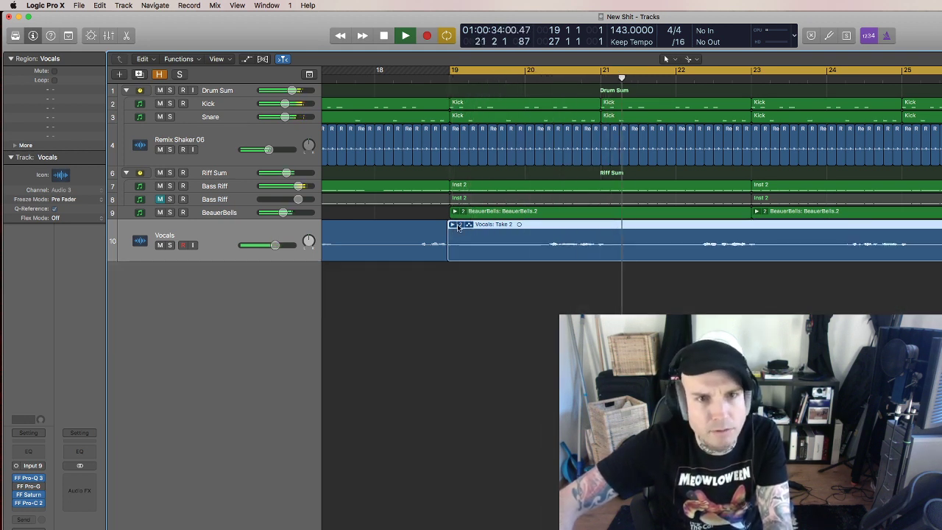
{"action": "left_click_drag", "start_coordinate": [520, 256], "coordinate": [524, 256]}
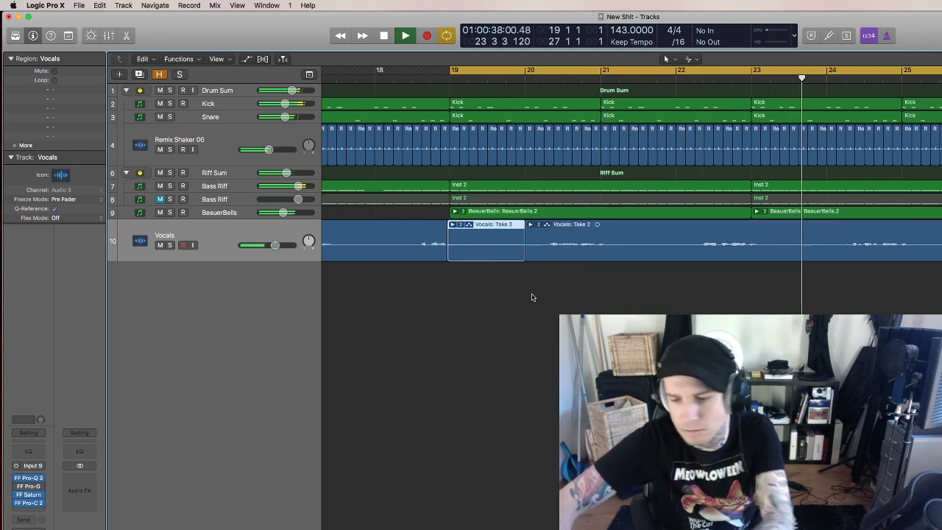
{"action": "key", "text": "Delete"}
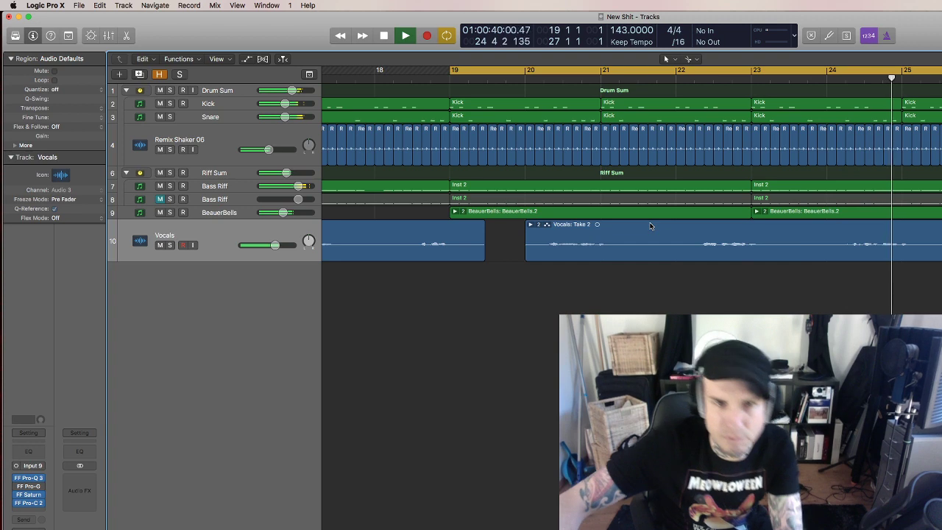
Set the cycle range to bars 7–27 and play the arrangement with both vocal sections from bar 7.
{"action": "key", "text": "super+Left"}
{"action": "key", "text": "super+Left"}
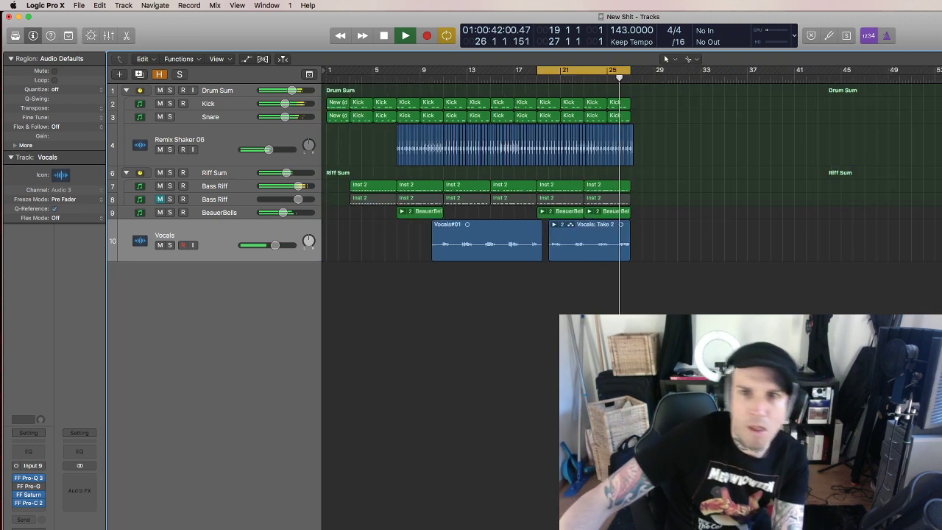
{"action": "scroll", "coordinate": [543, 140], "scroll_direction": "left", "scroll_amount": 8}
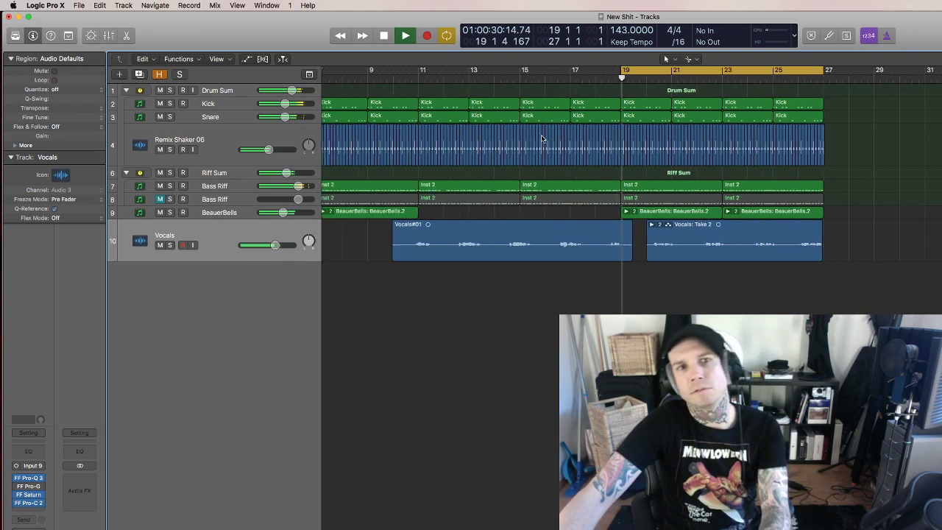
{"action": "left_click_drag", "start_coordinate": [374, 77], "coordinate": [879, 76]}
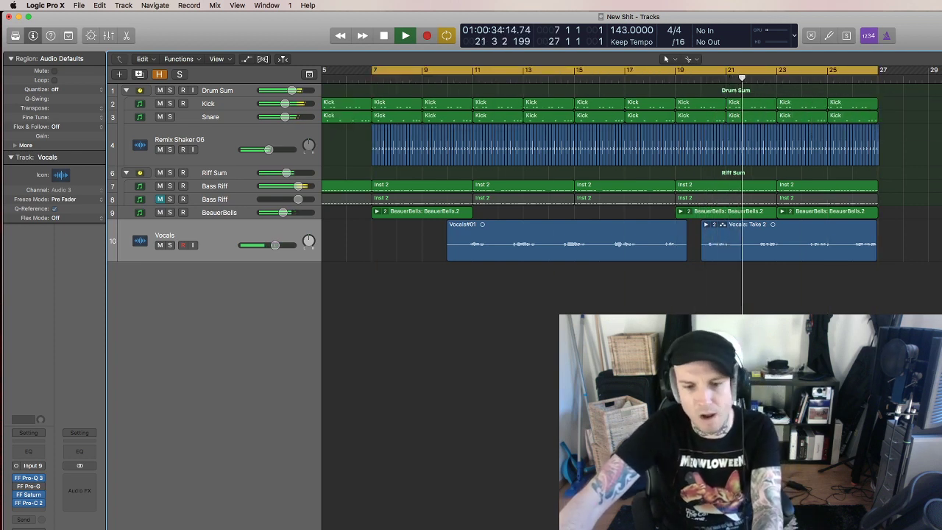
{"action": "key", "text": "space"}
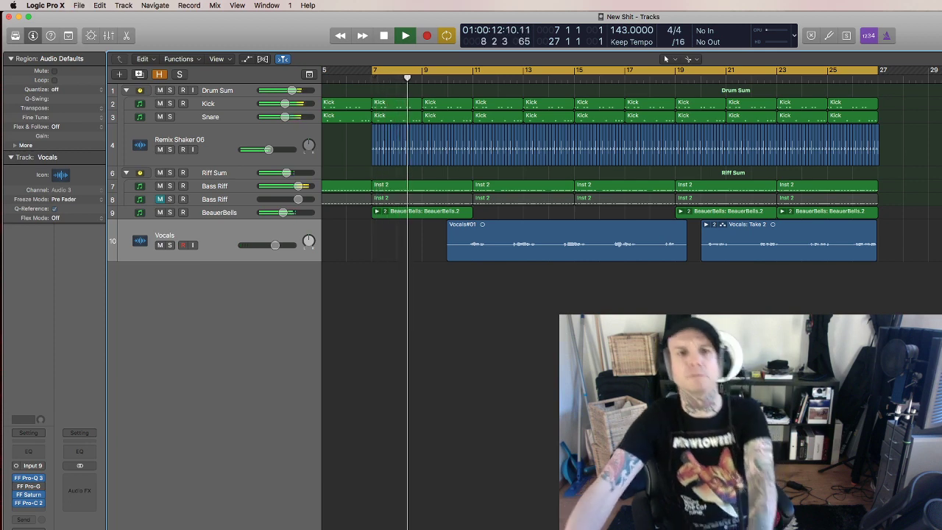
{"action": "key", "text": "space"}
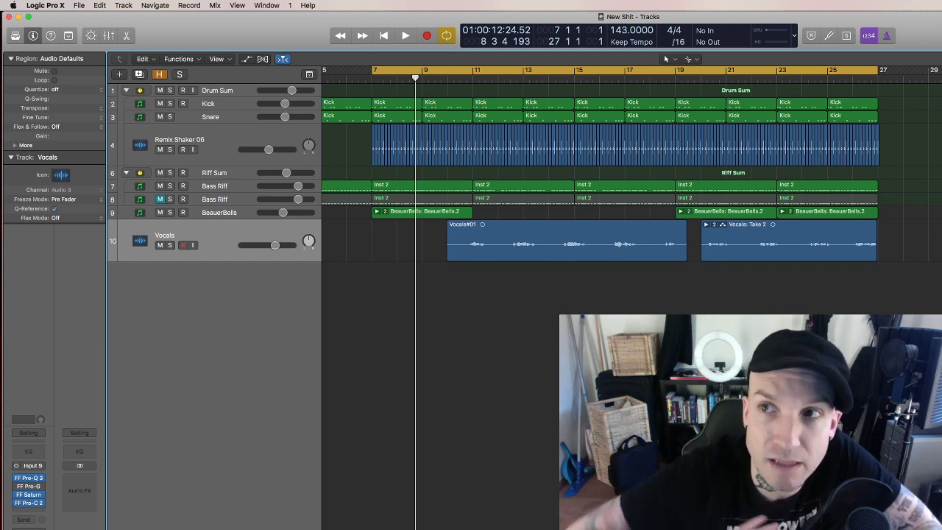
Switch to Firefox to check the live stream dashboard in YouTube Studio.
{"action": "mouse_move", "coordinate": [4, 366]}
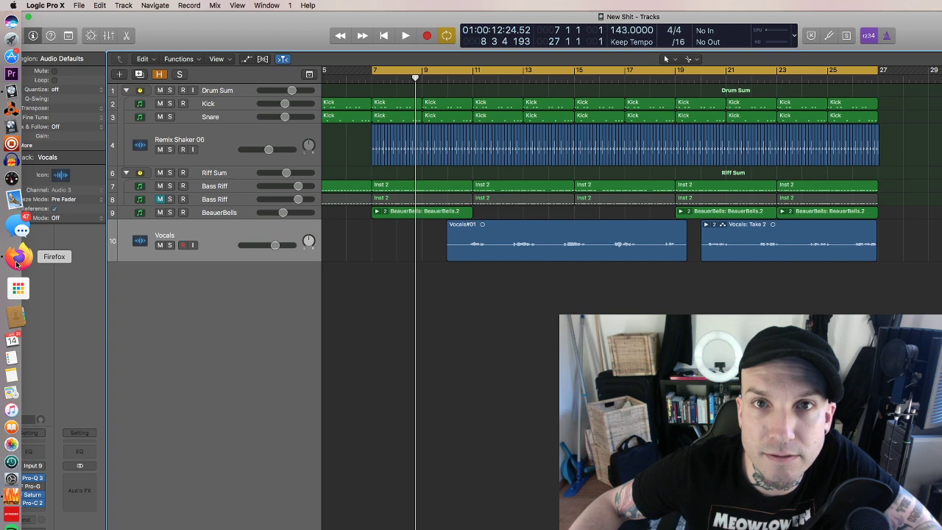
{"action": "left_click", "coordinate": [18, 257]}
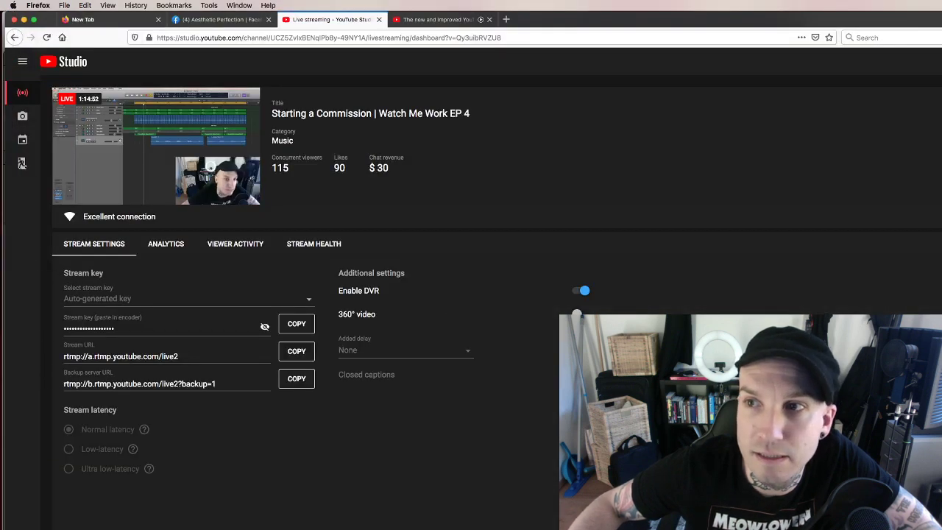